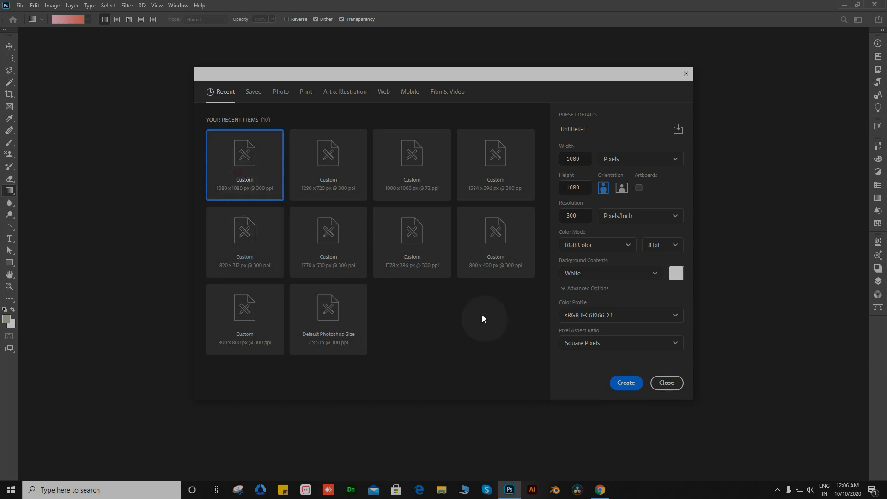
- Create a 1080 × 1080 px document and draw the pink-to-orange linear gradient over the canvas diagonally both ways, finishing with a top-to-bottom fill
click(627, 383)
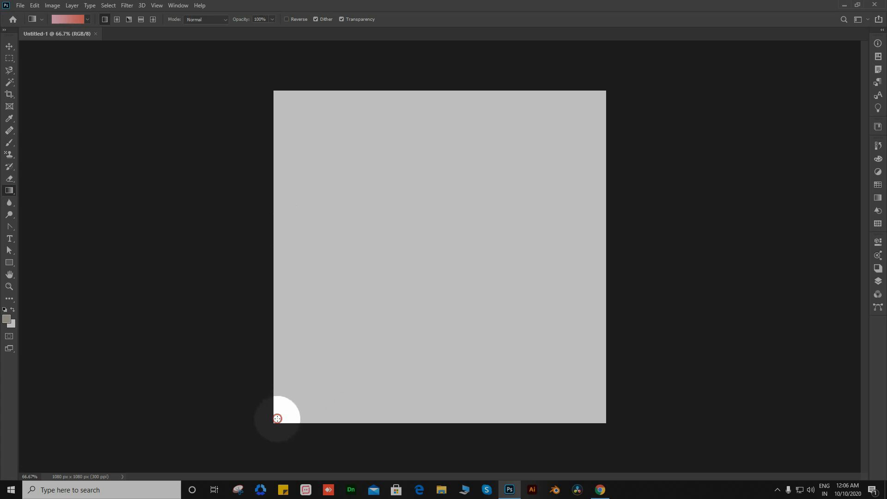
drag(278, 418, 603, 91)
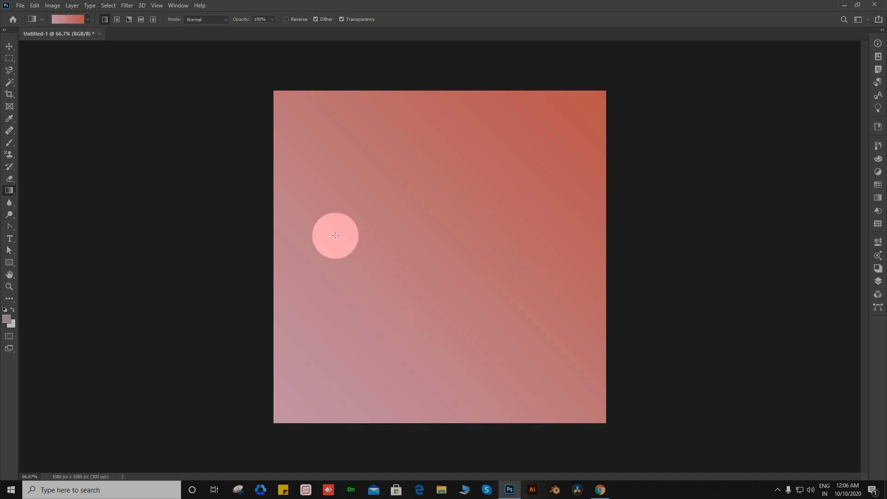
drag(601, 94, 309, 322)
drag(439, 91, 431, 421)
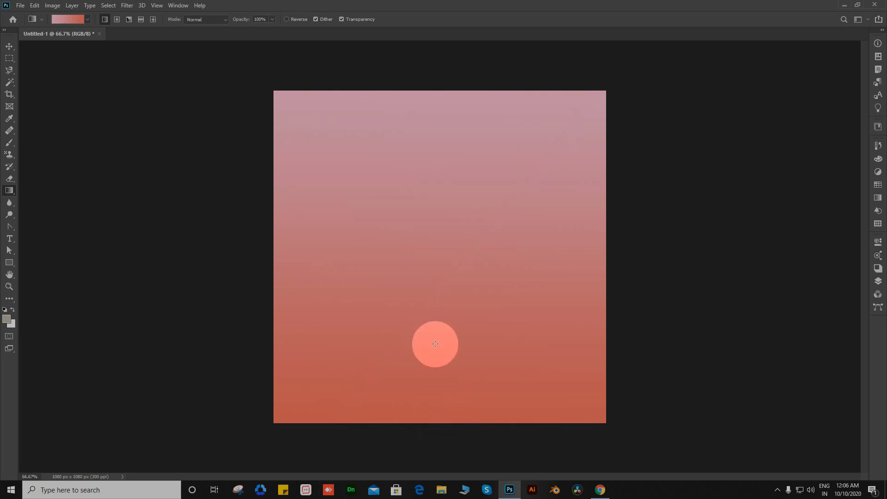
- Change the gradient's starting colour stop at location 0% to the strong pink ff166c
click(65, 19)
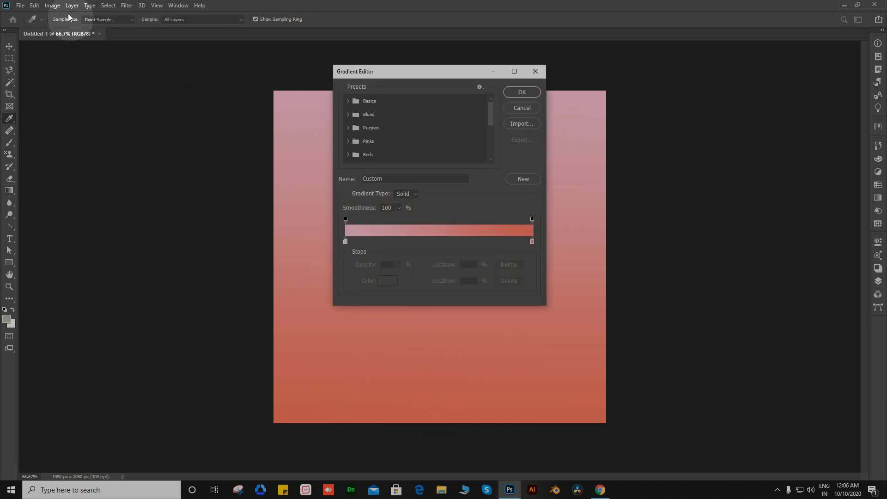
double_click(346, 242)
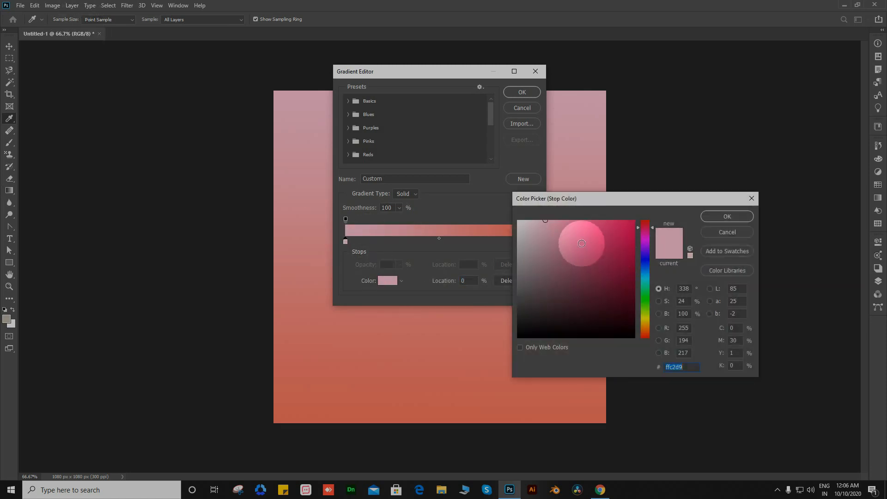
drag(582, 244, 624, 221)
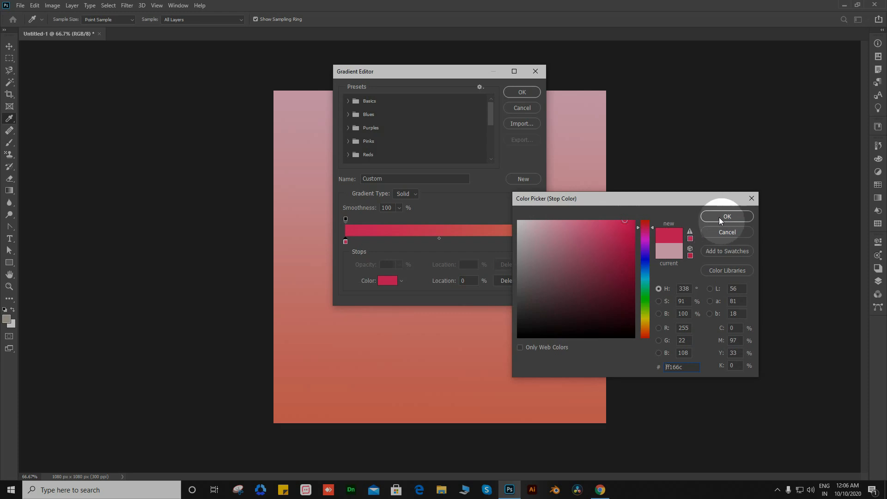
click(719, 217)
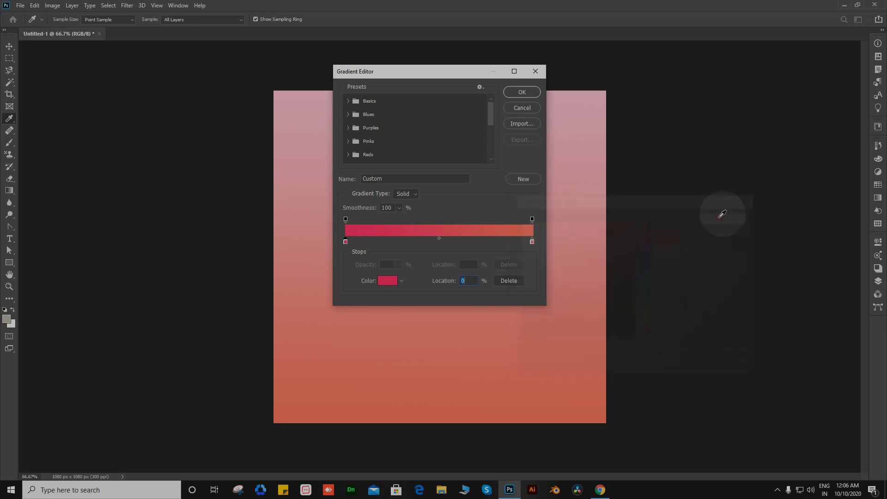
click(525, 91)
- Try the edited gradient from the lower part of the canvas up past its upper edge, and undo it
drag(453, 341, 445, 70)
key(ctrl+z)
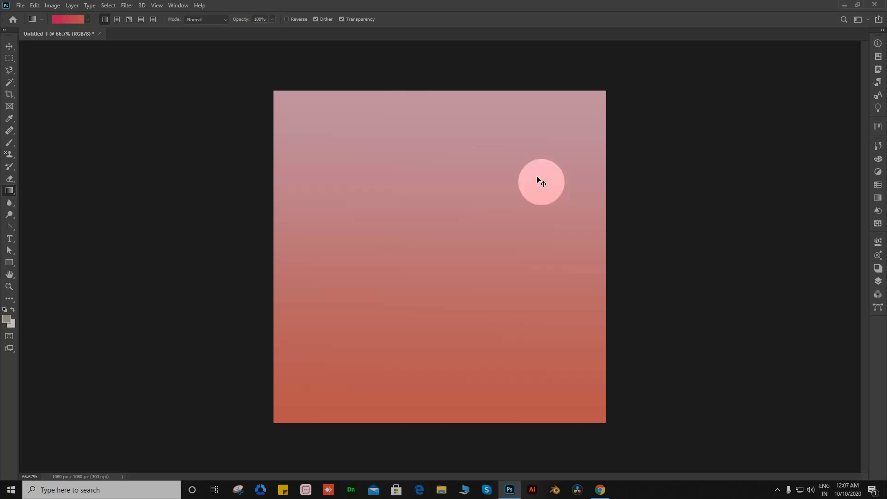
- Save the edited pink-to-orange gradient as a new preset named Custom
click(87, 19)
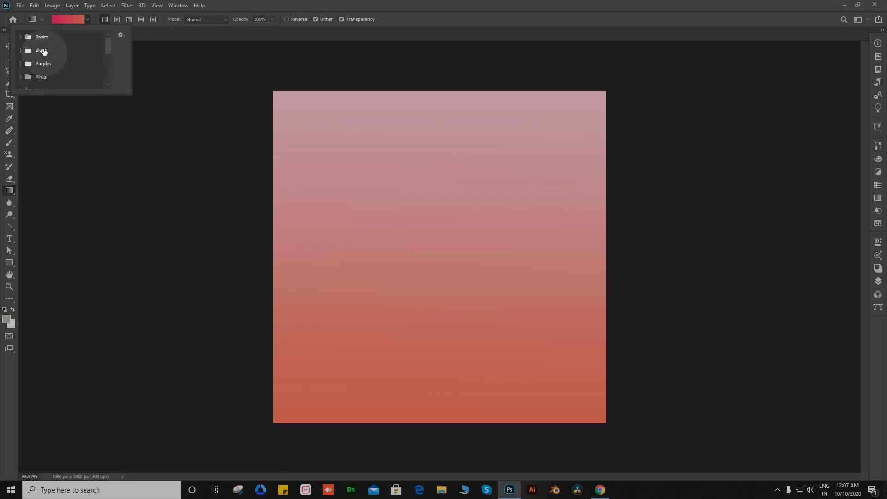
click(69, 19)
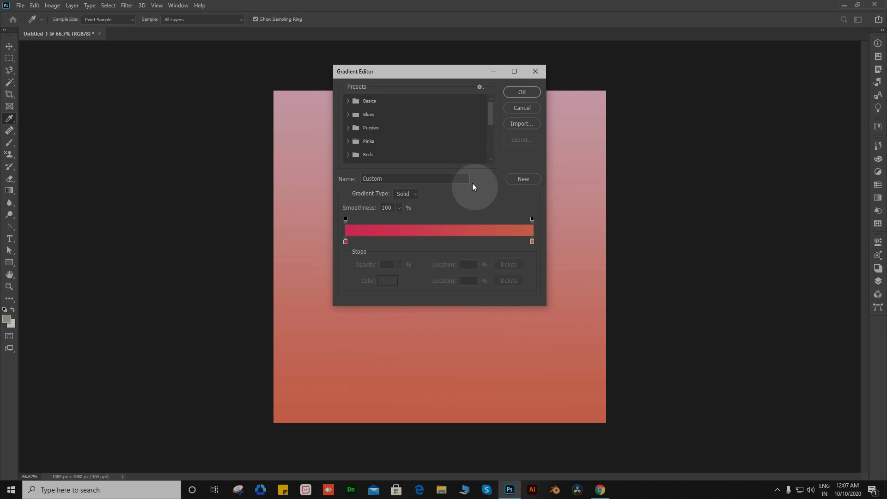
click(525, 179)
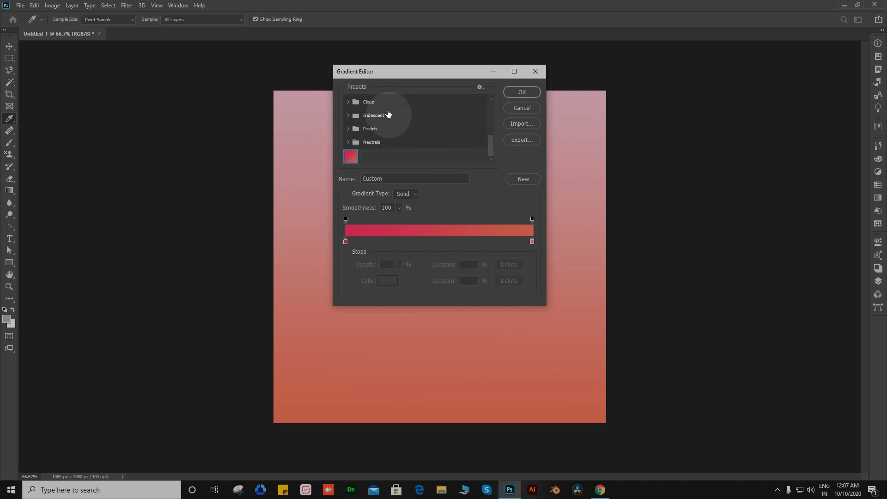
- Expand the Cloud, Iridescent, Pastels and Neutrals preset groups and set the active gradient to Iridescent_05
click(349, 102)
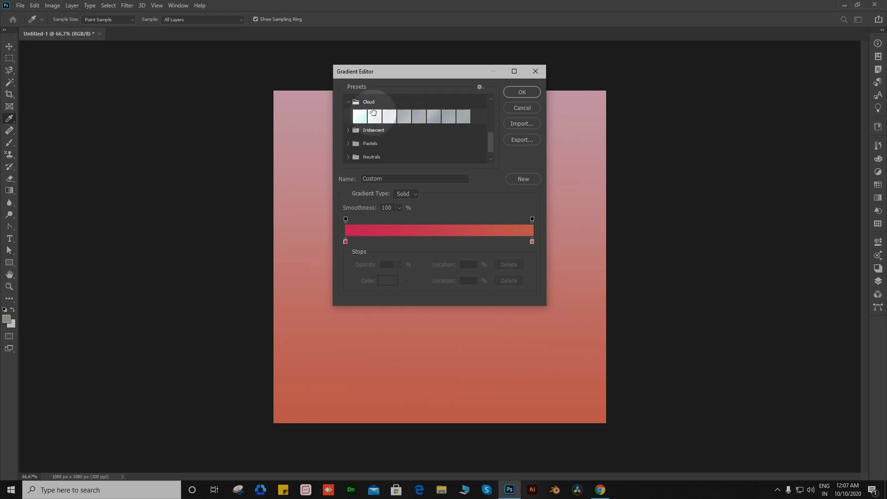
click(349, 131)
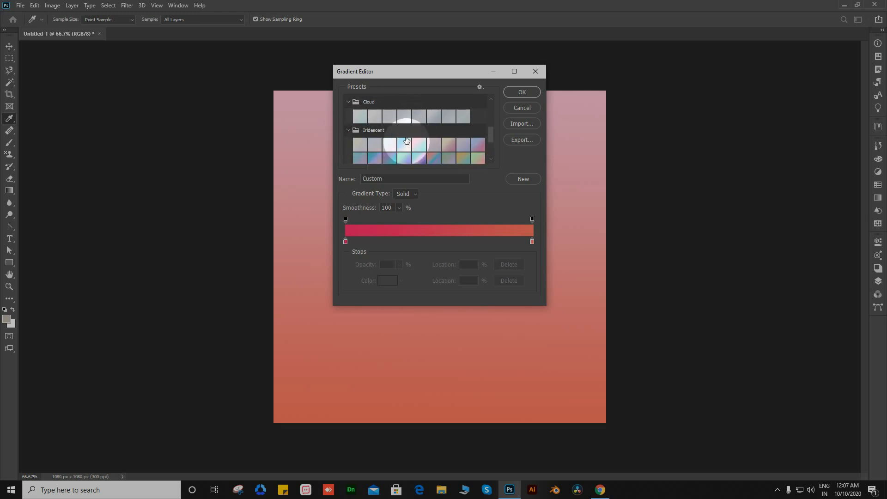
scroll(382, 138, down, 3)
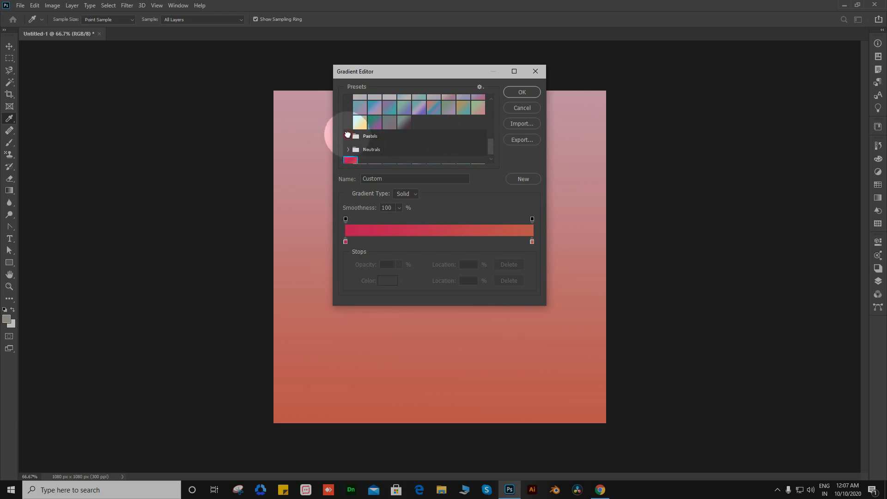
click(348, 134)
scroll(398, 137, down, 2)
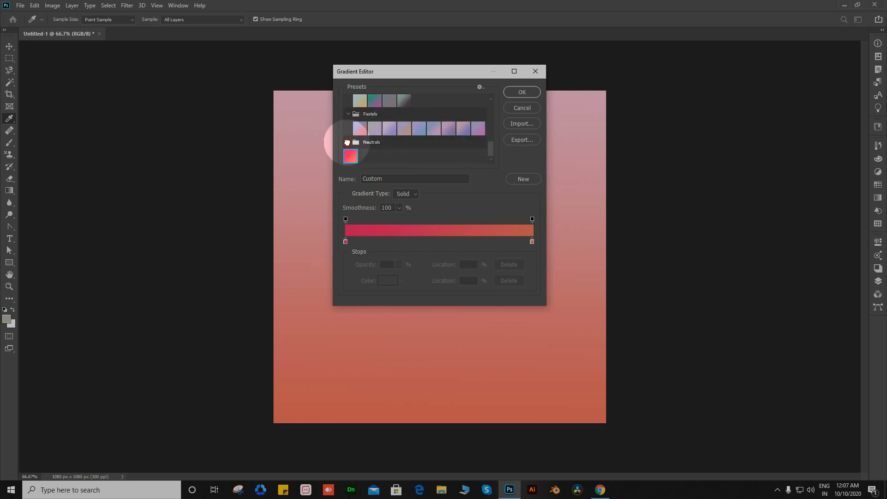
click(347, 142)
scroll(437, 136, up, 1)
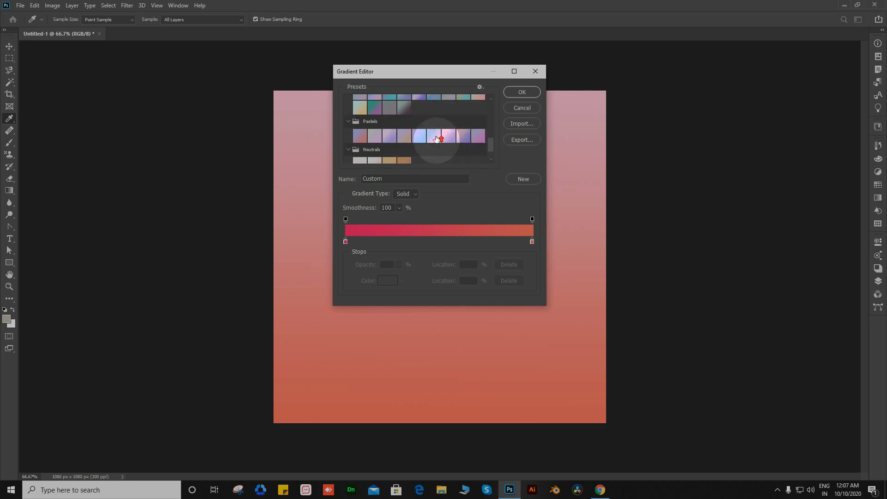
scroll(437, 137, up, 3)
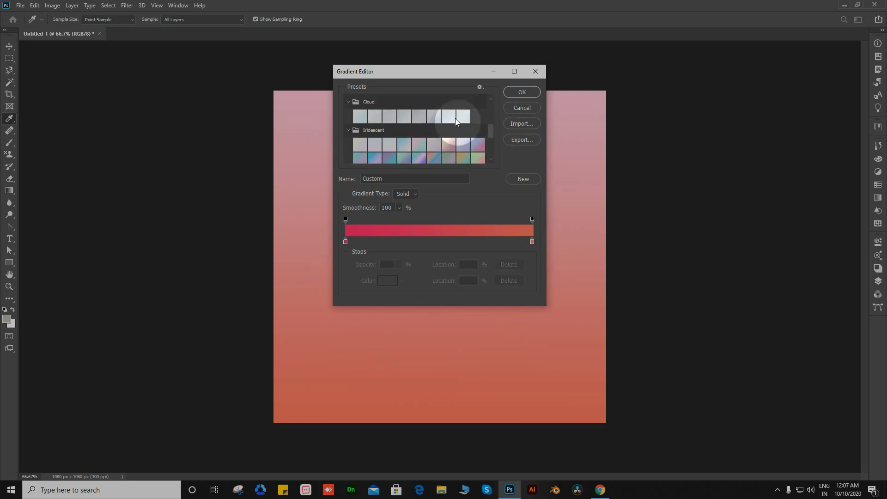
click(420, 157)
click(419, 145)
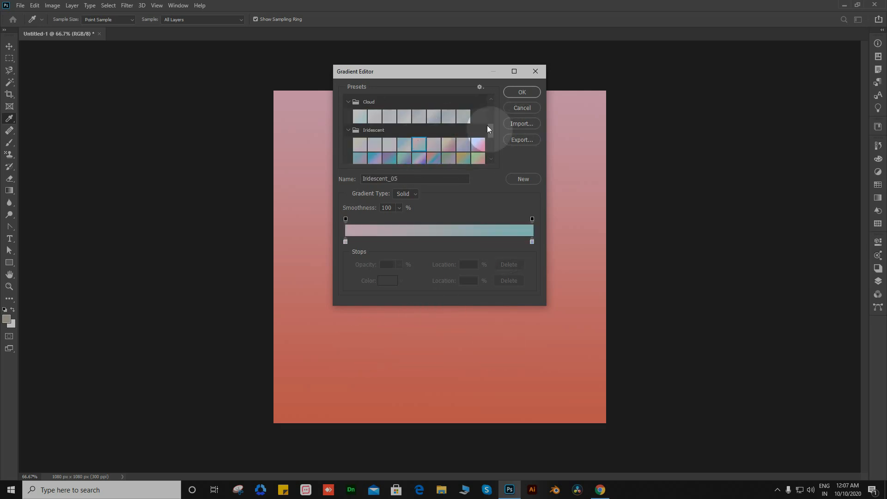
click(519, 100)
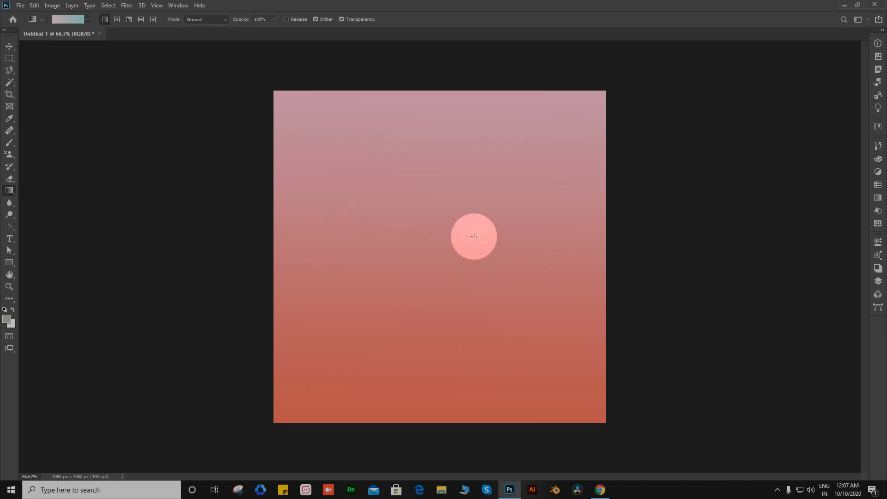
- Switch to the Move tool, expand the Basics and Blues gradient presets and apply a Blues preset to the canvas as a gradient fill
key(v)
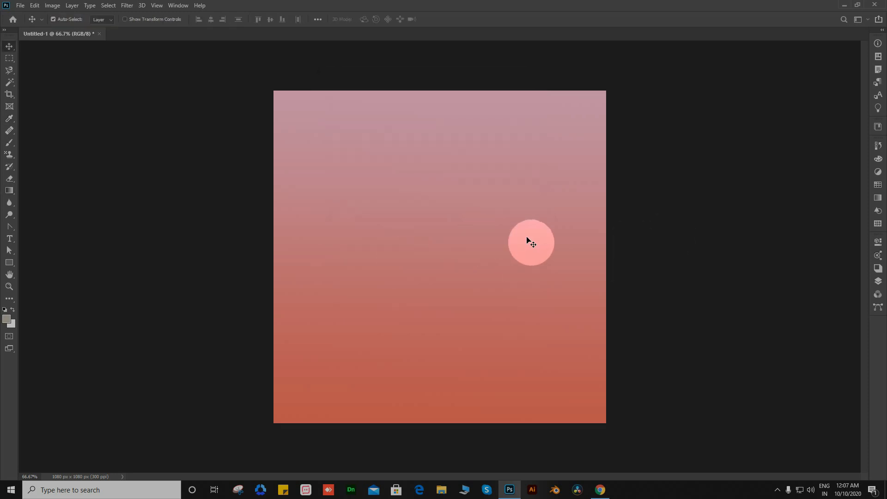
click(878, 198)
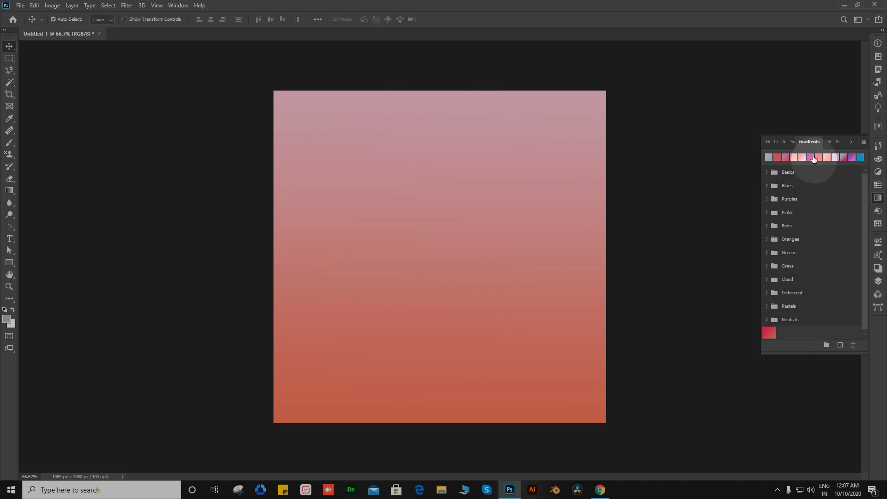
click(785, 157)
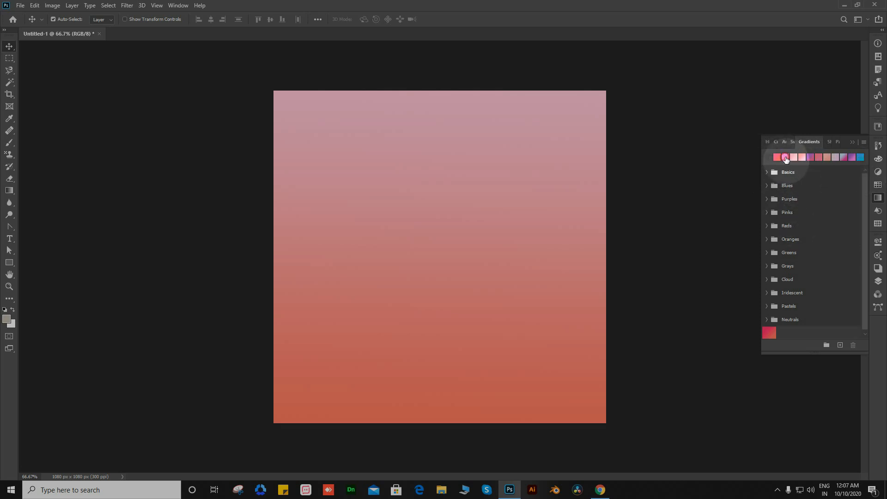
click(771, 174)
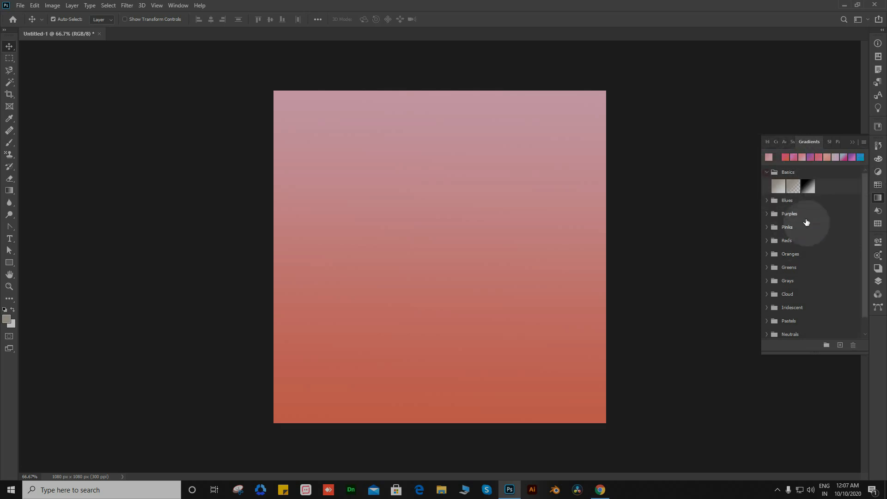
click(769, 200)
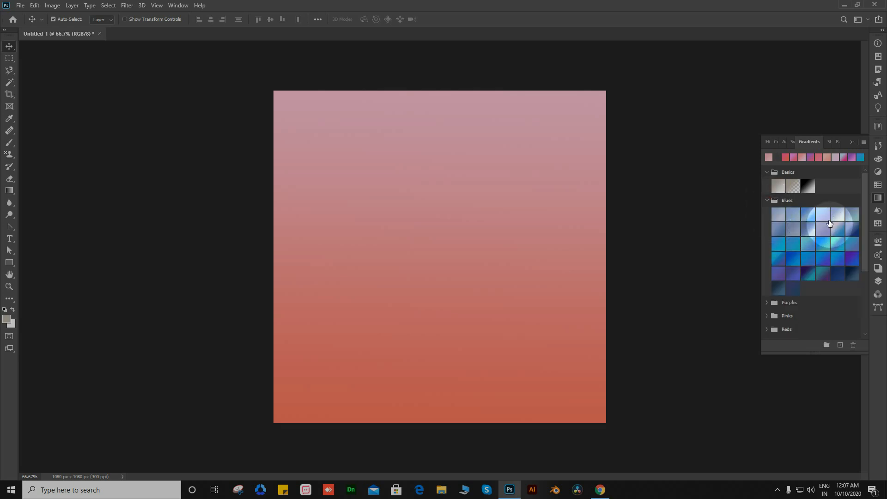
drag(829, 224, 438, 257)
- Try a series of different Blues presets on the gradient fill, including the teal-blue-green one, dismissing any error messages
click(807, 245)
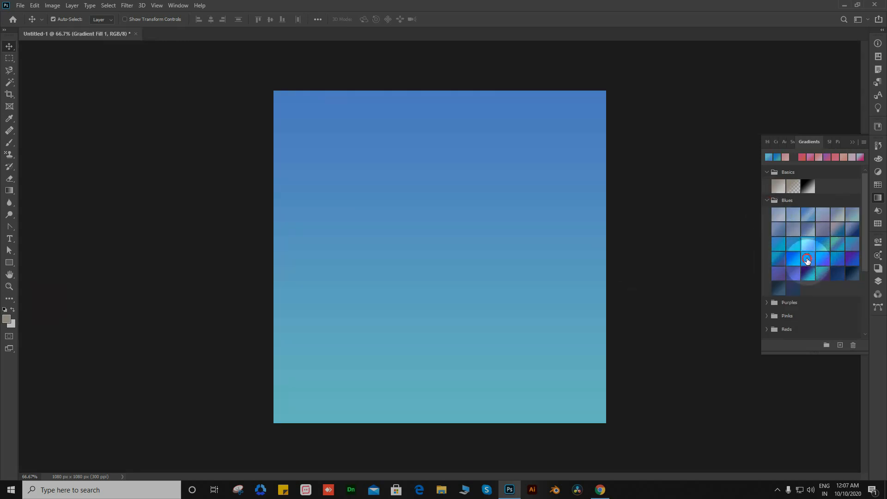
click(794, 258)
click(785, 275)
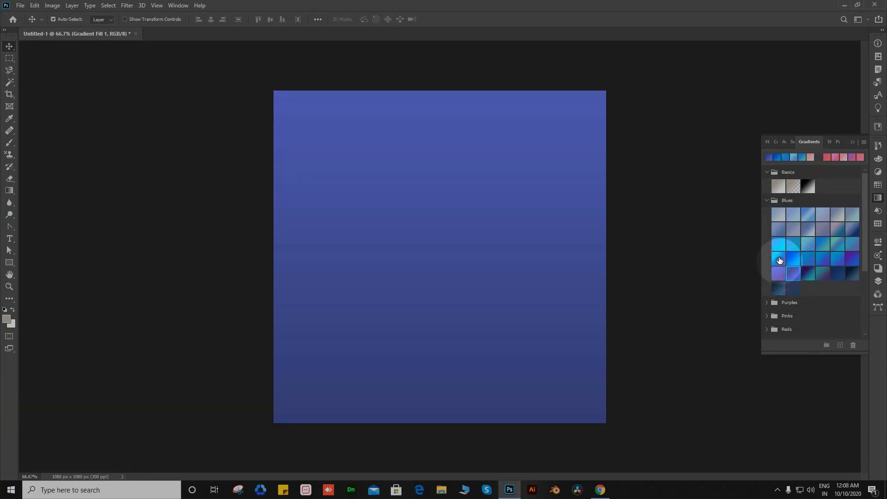
click(779, 245)
click(779, 230)
click(778, 215)
click(793, 215)
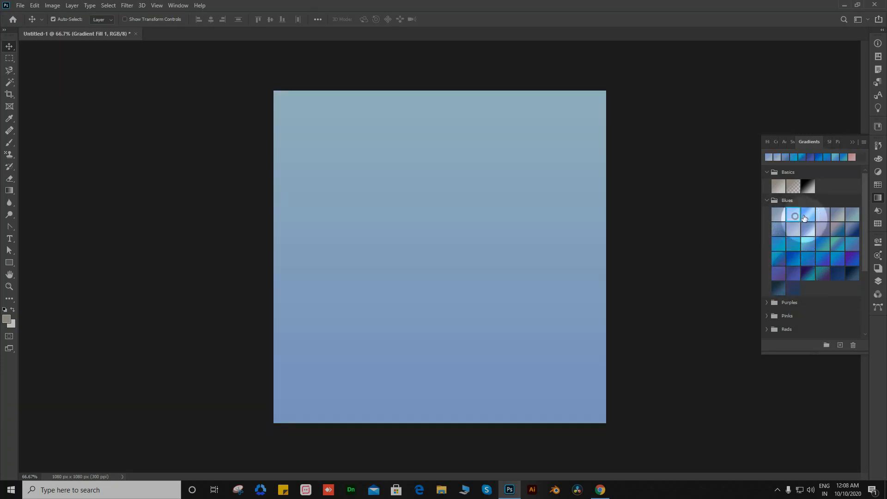
click(809, 215)
click(823, 215)
click(837, 214)
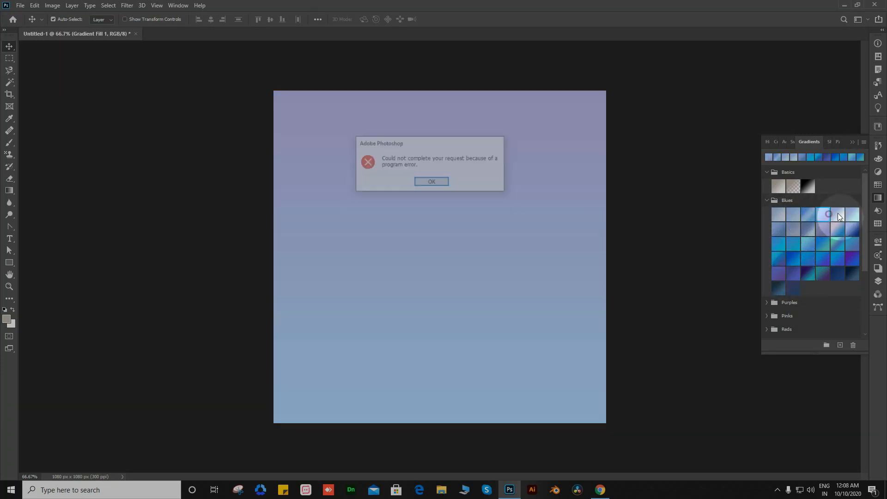
click(447, 184)
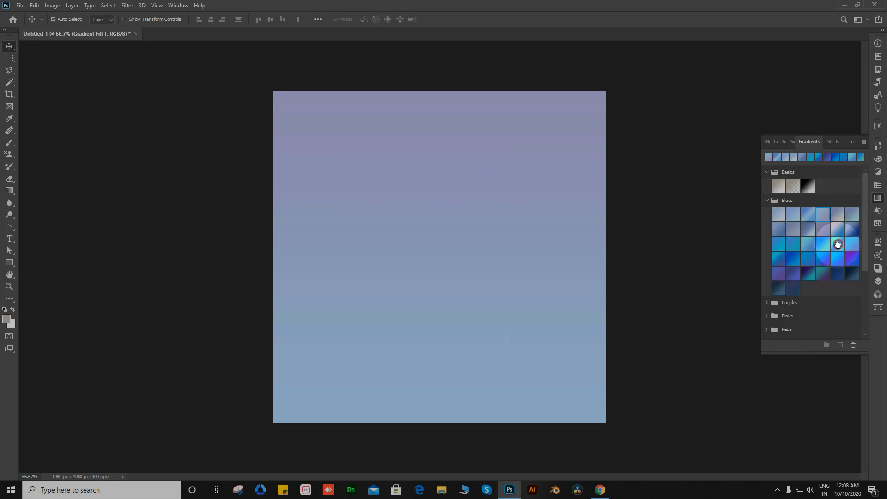
click(837, 245)
click(432, 184)
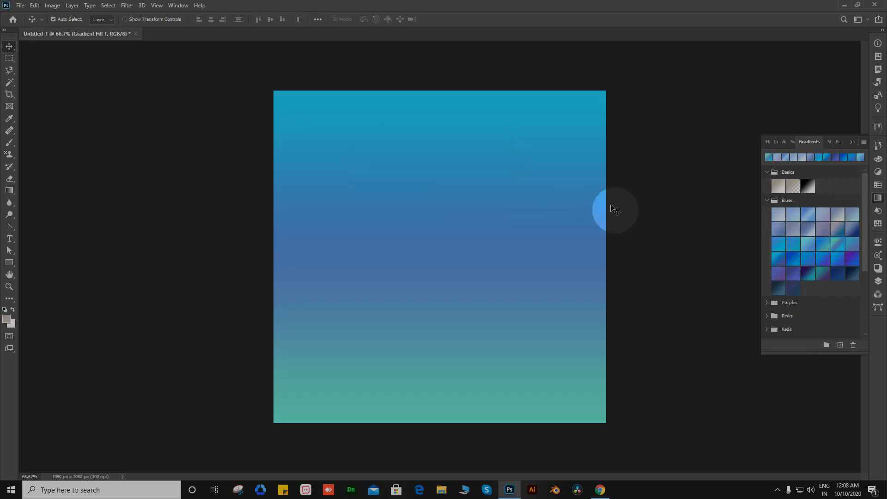
click(806, 258)
- Expand the Purples presets and change the gradient fill to the magenta-to-blue one
scroll(805, 258, down, 2)
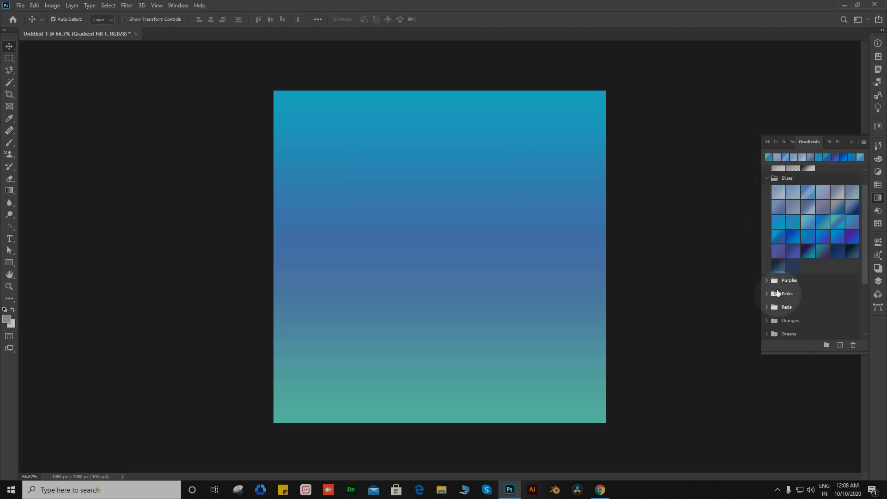
click(768, 282)
scroll(806, 259, down, 4)
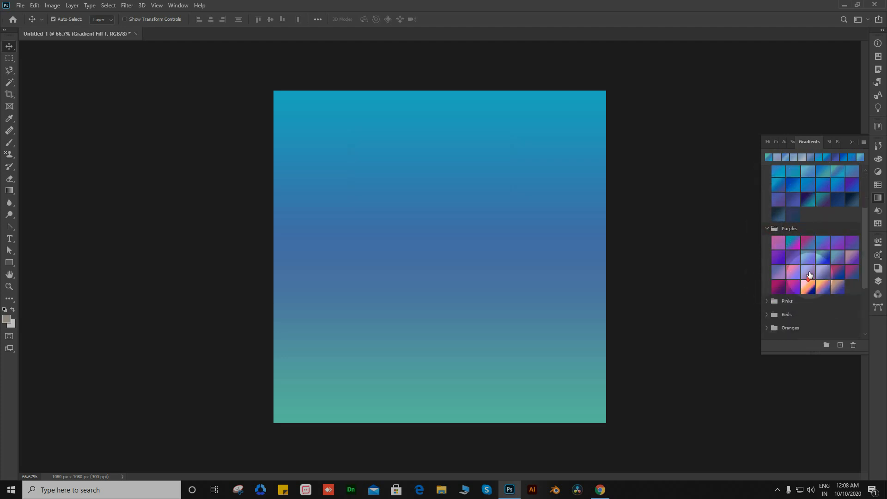
click(811, 228)
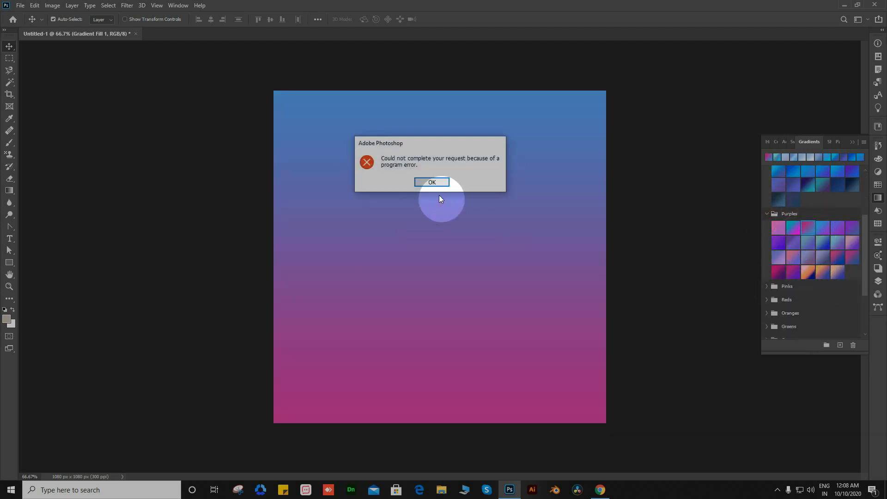
click(433, 183)
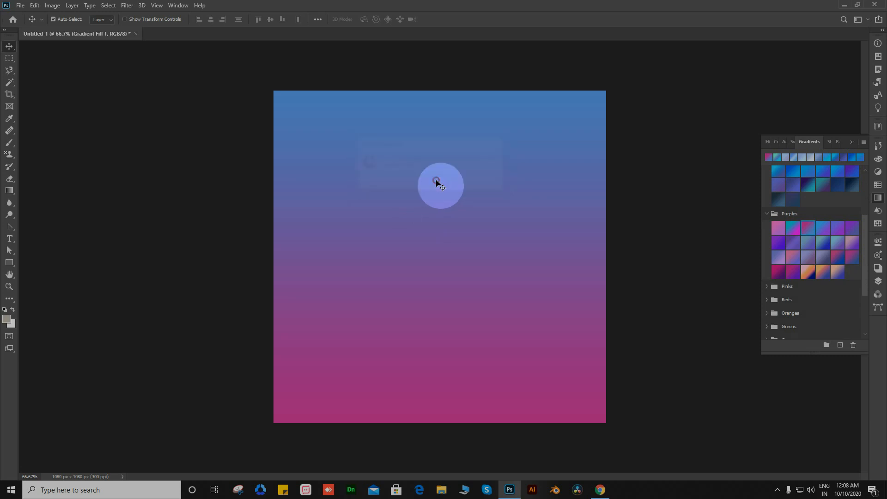
- Browse the Pinks, Reds and Oranges gradient preset groups
click(766, 286)
scroll(806, 272, down, 5)
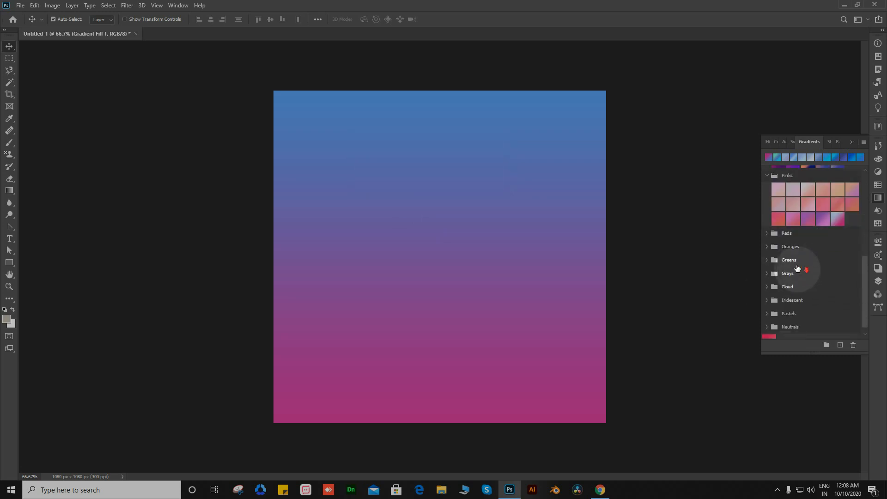
click(768, 233)
scroll(800, 240, down, 2)
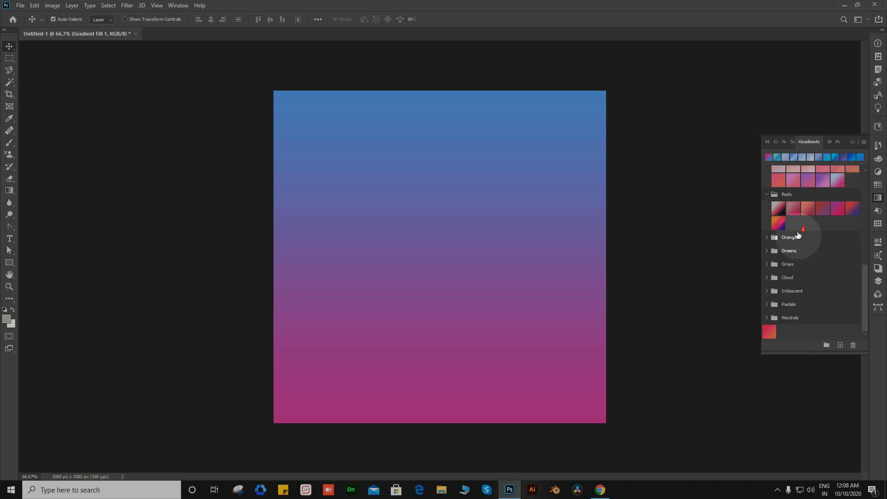
click(768, 237)
scroll(781, 271, down, 3)
scroll(808, 250, up, 12)
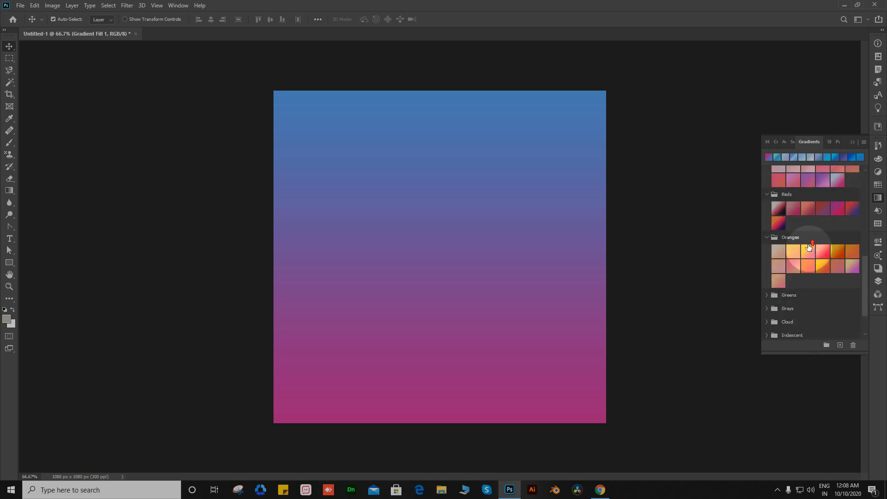
click(852, 142)
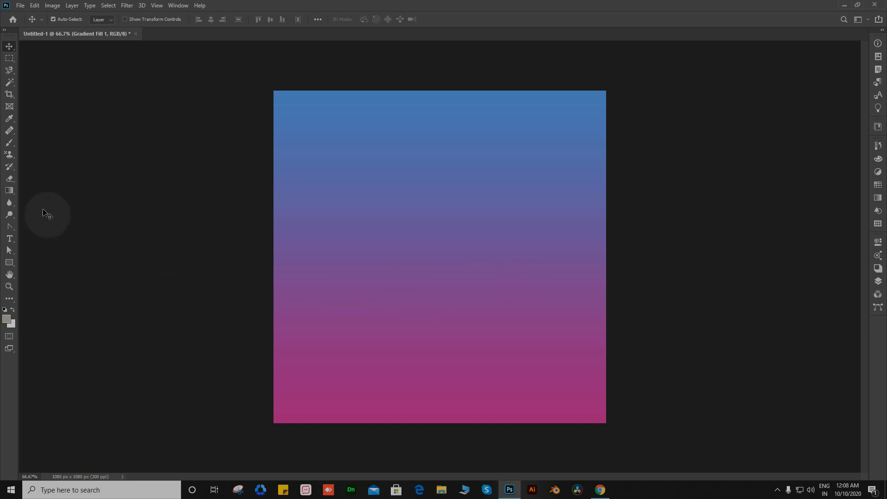
- Switch to the Paint Bucket tool and set the foreground colour to orange, ffb100
click(9, 191)
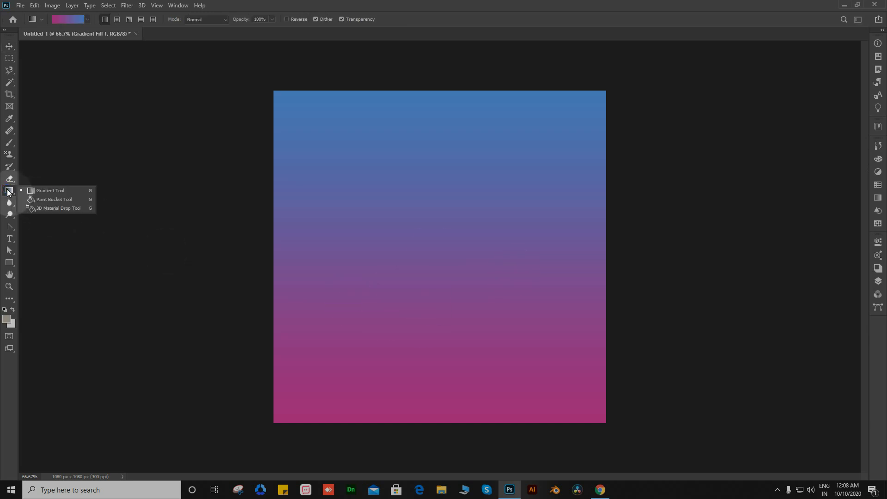
click(50, 202)
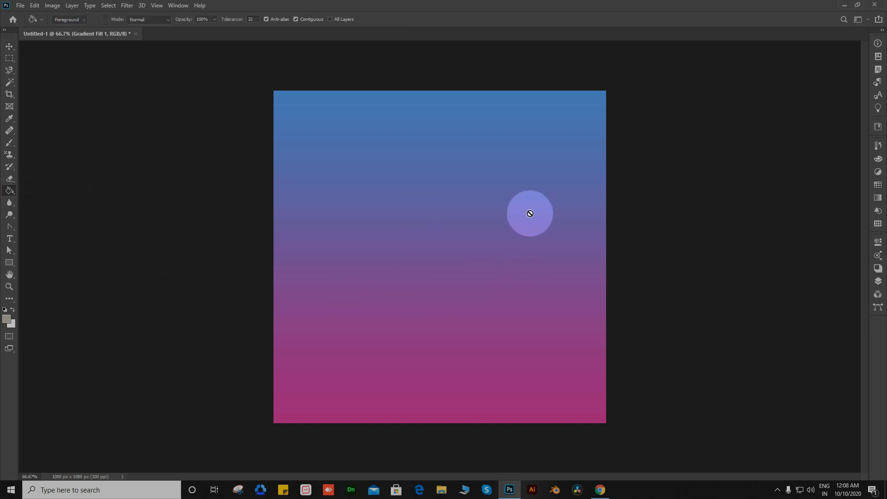
click(7, 323)
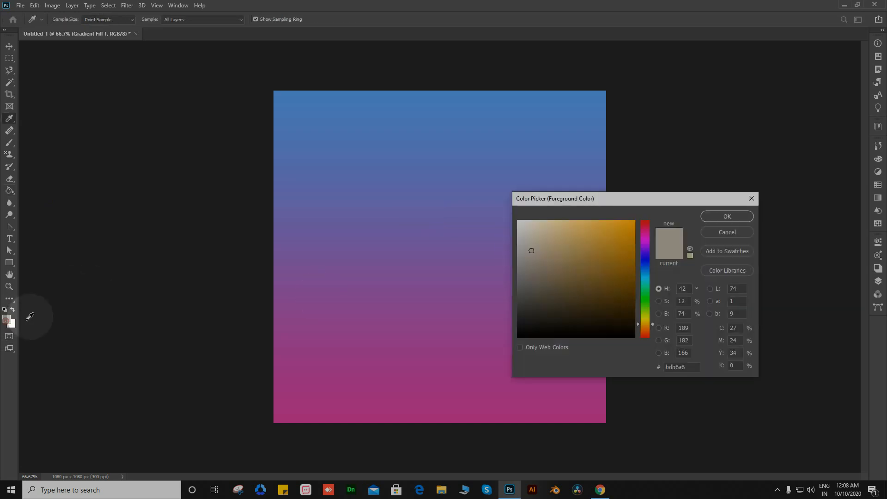
drag(567, 279, 639, 218)
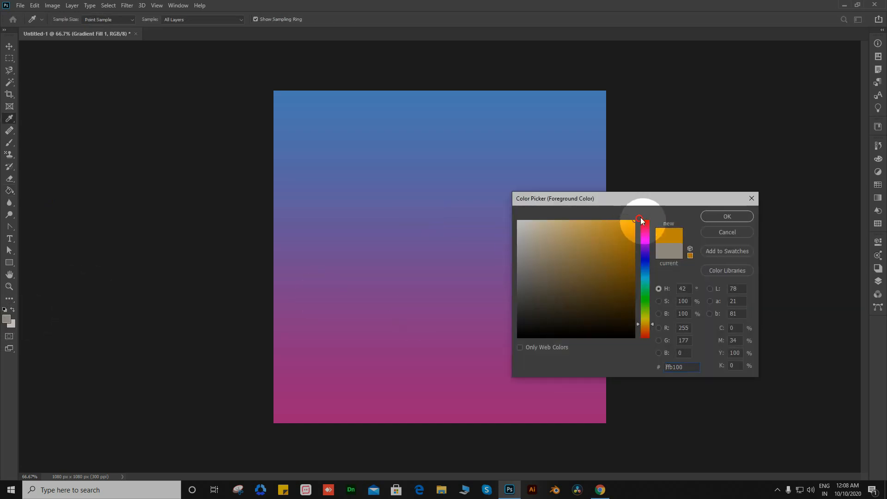
click(735, 217)
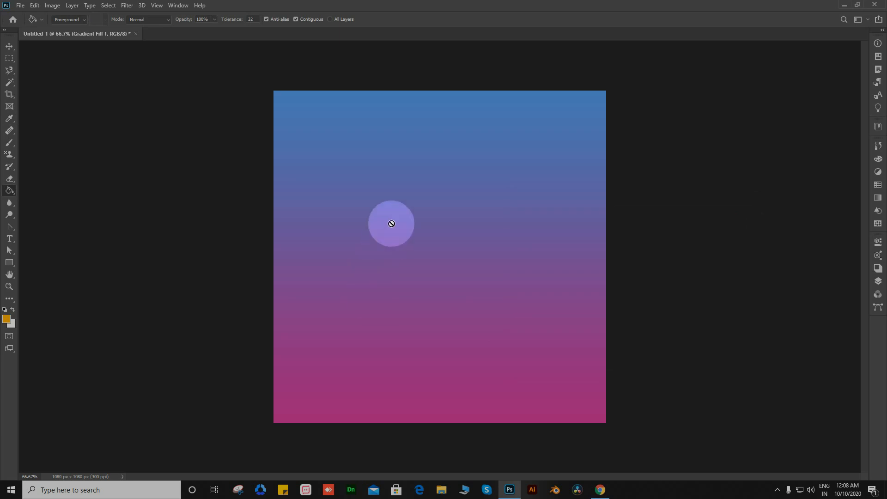
- Delete the Gradient Fill 1 layer and fill every area of the background with the orange foreground colour
click(880, 282)
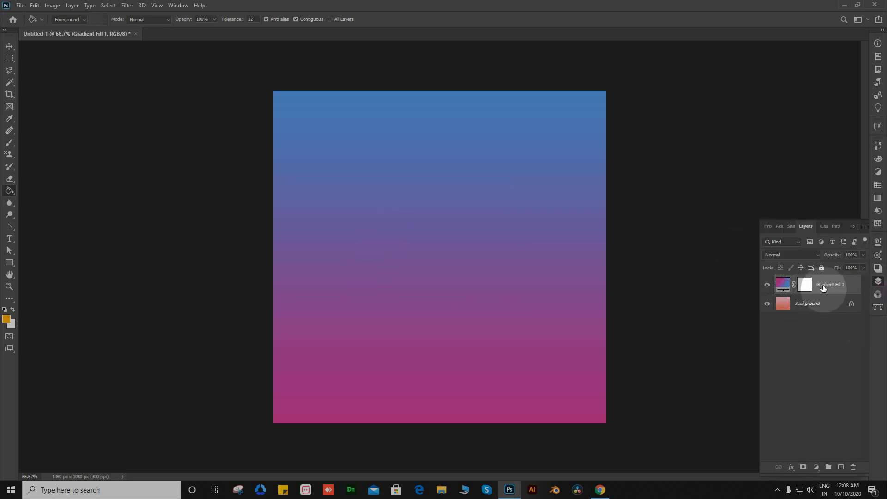
drag(824, 288, 854, 467)
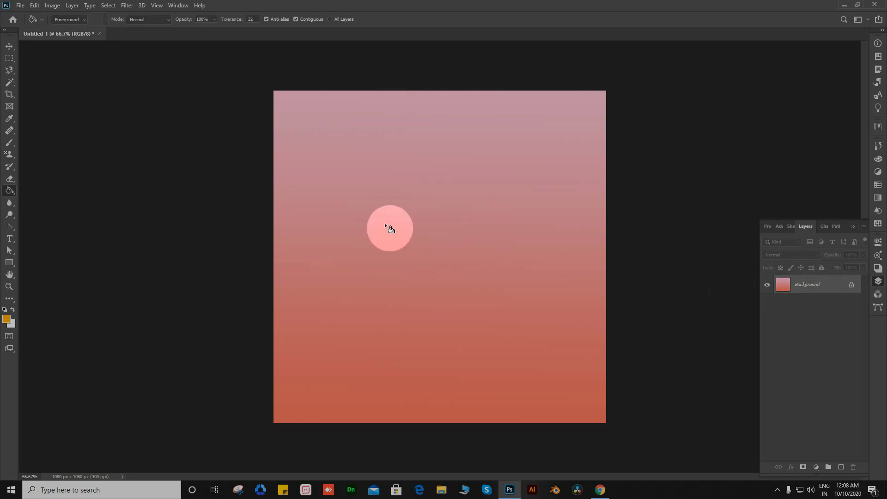
click(398, 202)
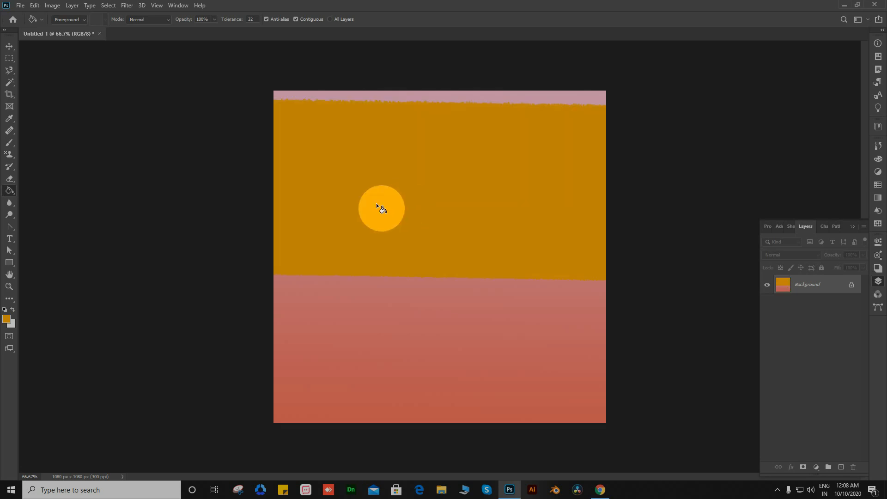
click(429, 326)
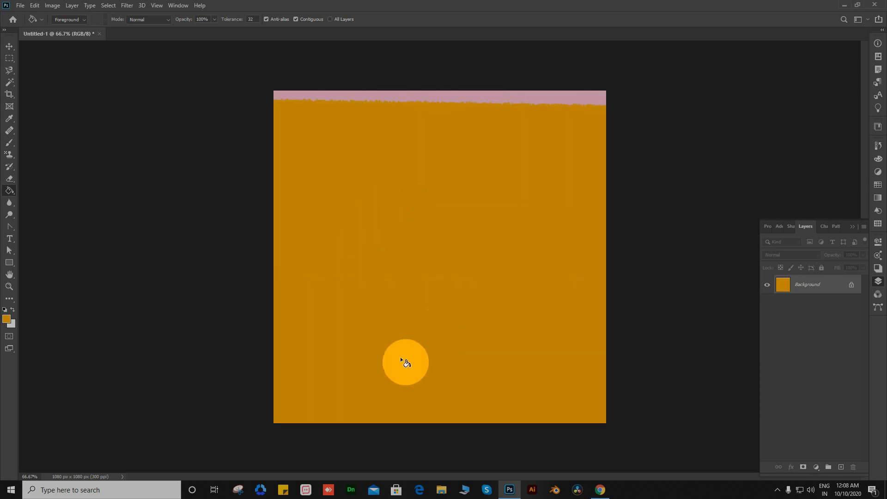
click(522, 94)
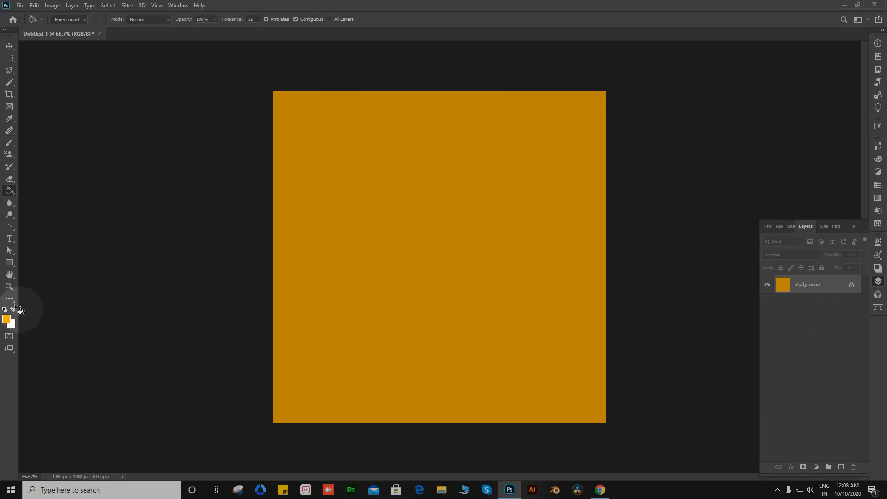
- Change the foreground colour to a saturated blue and fill the background with it using the Paint Bucket
click(6, 319)
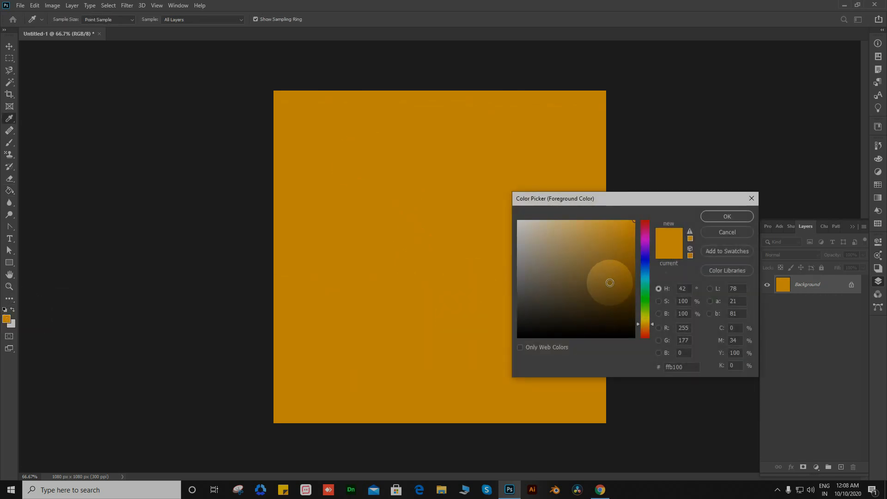
drag(646, 288, 645, 225)
click(645, 279)
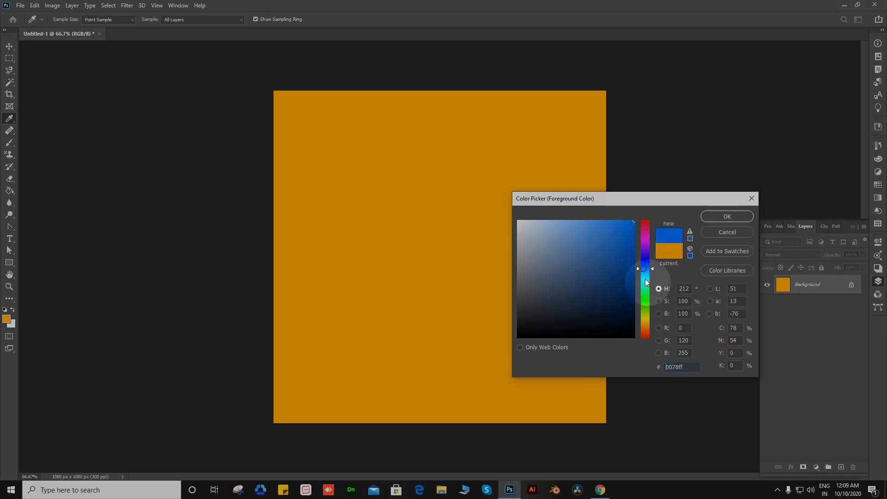
click(620, 242)
click(726, 217)
key(g)
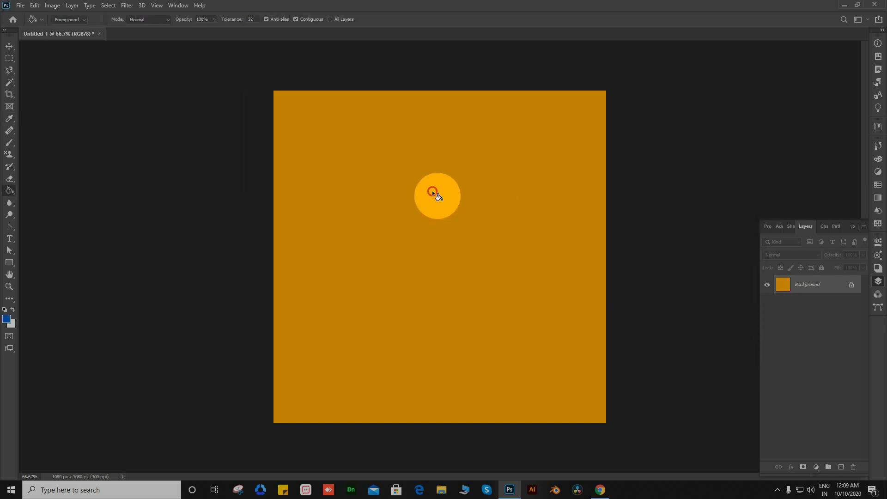
click(438, 194)
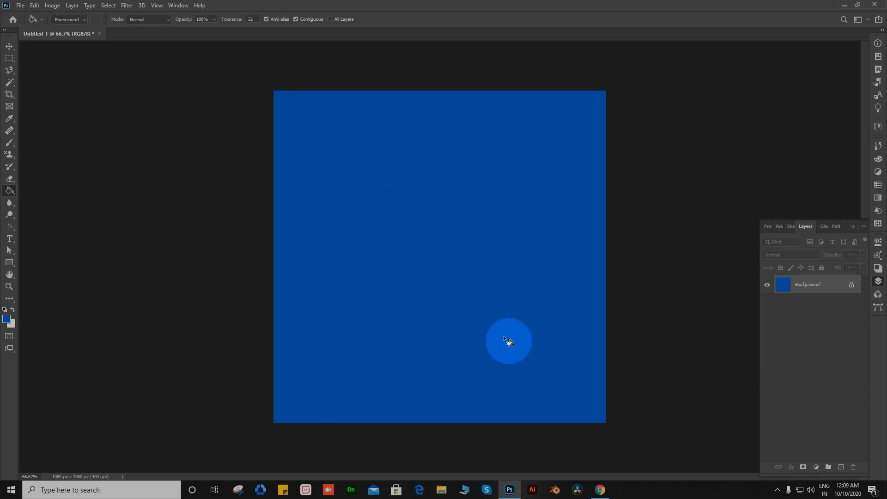
- Switch to the Blur tool, duplicate the placed photo layer of the man with the laptop and rasterize the copy
right_click(6, 193)
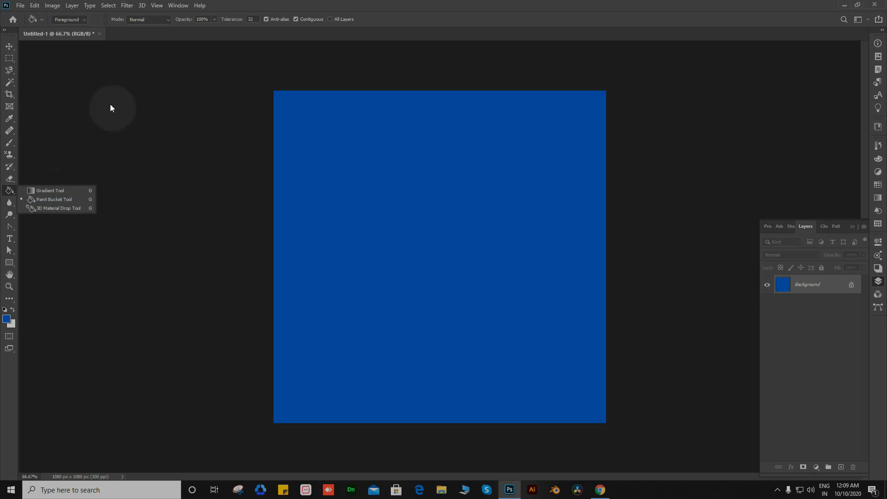
click(11, 203)
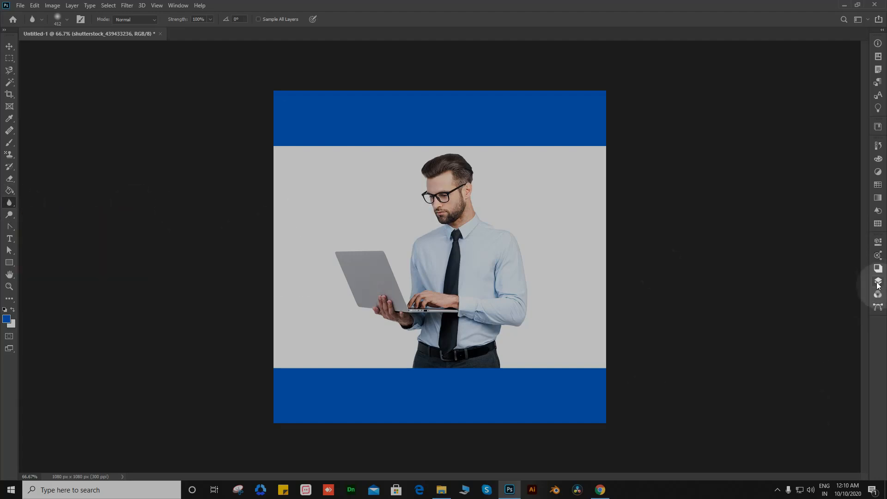
click(878, 282)
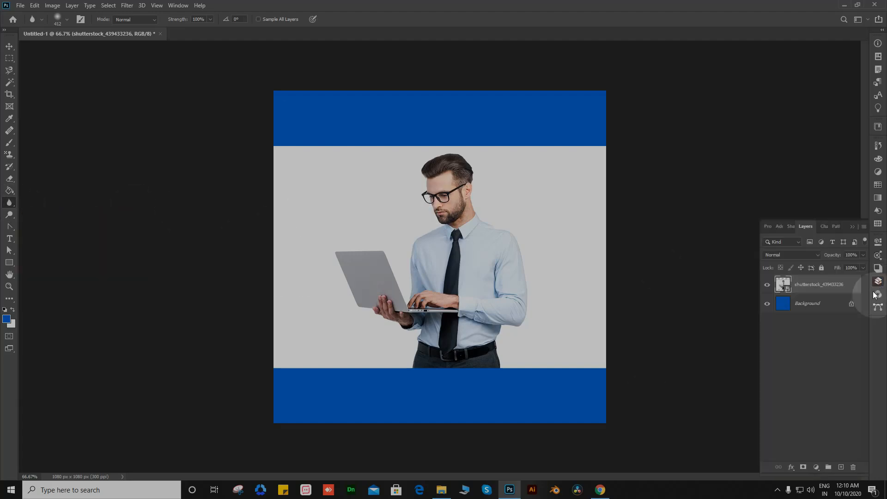
click(813, 284)
right_click(813, 286)
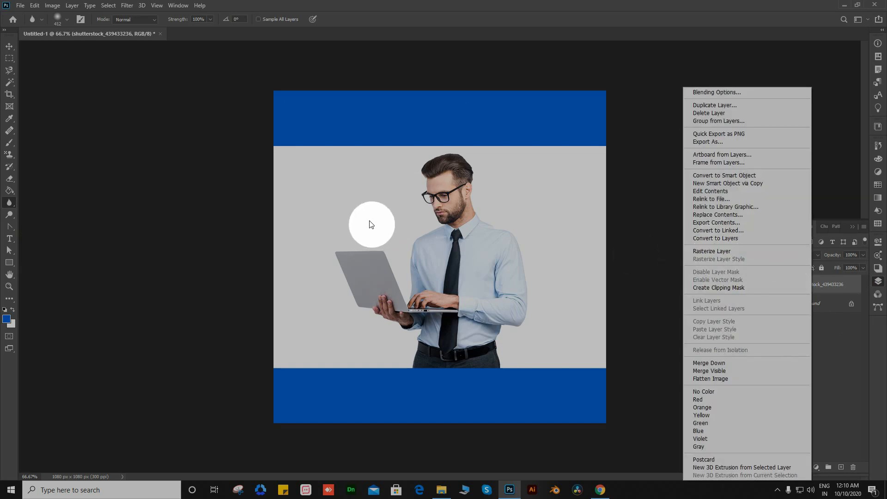
click(862, 272)
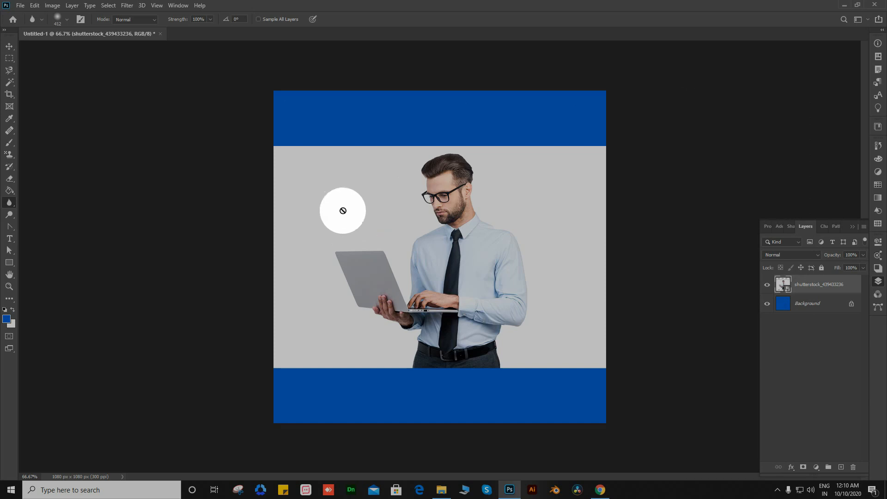
right_click(820, 288)
click(833, 286)
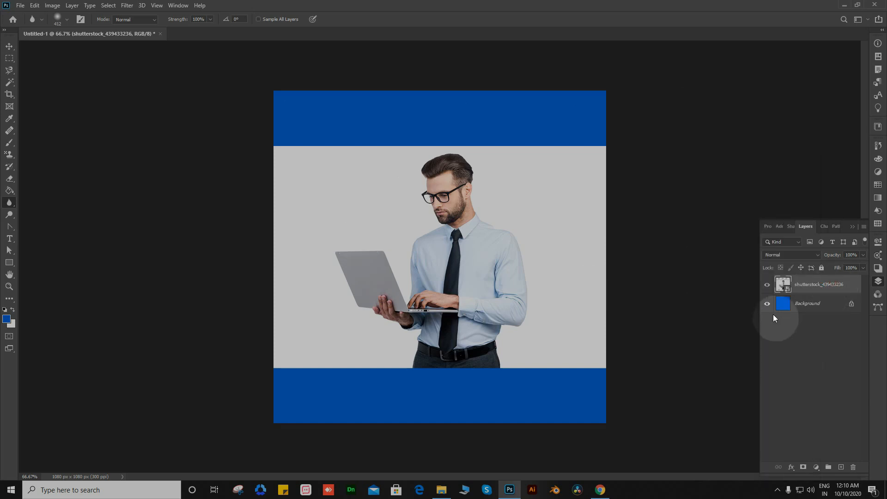
key(ctrl+j)
right_click(820, 283)
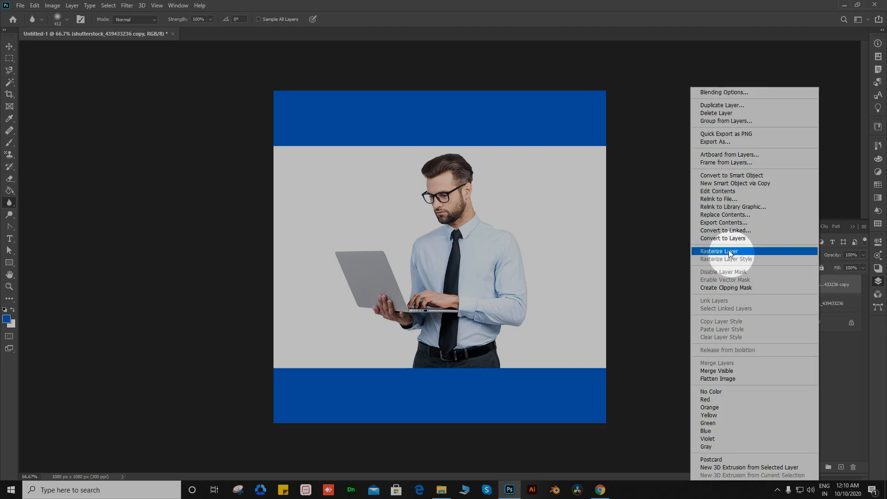
click(729, 251)
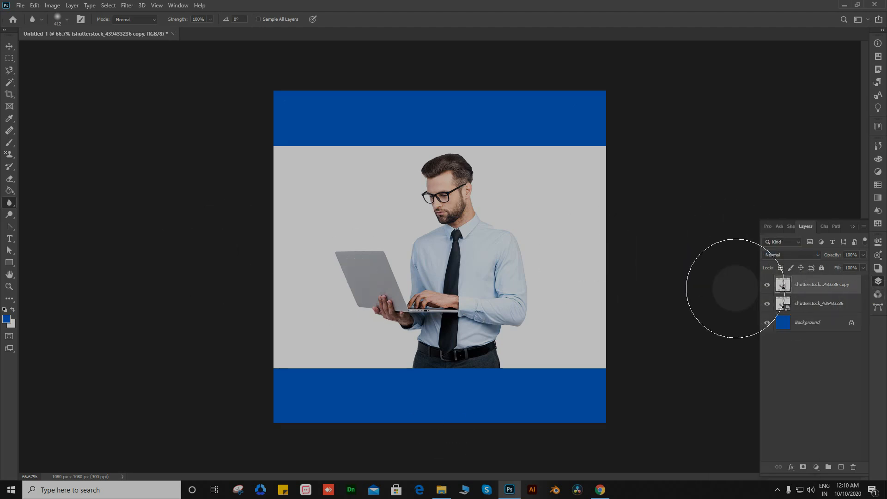
- Reduce the Blur brush to 57 px and blur the man's hair on the shutterstock copy 2 layer at 100% strength
click(480, 285)
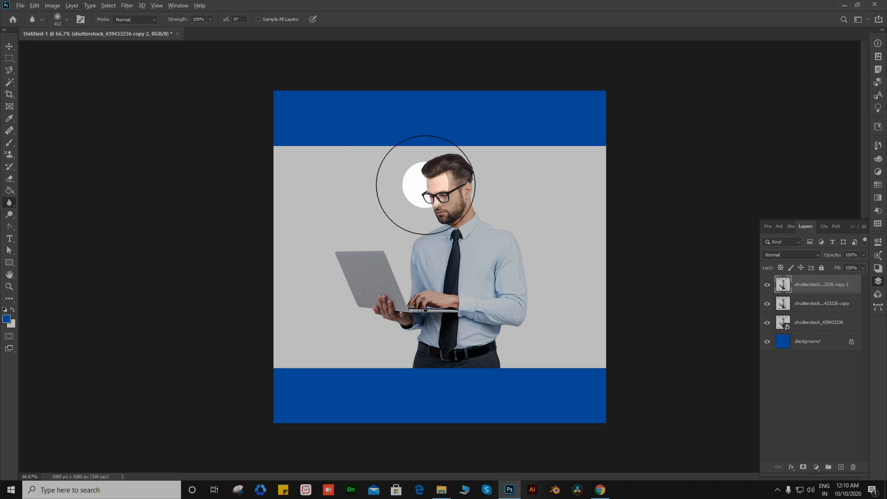
scroll(429, 186, up, 8)
scroll(430, 187, up, 1)
drag(482, 181, 391, 274)
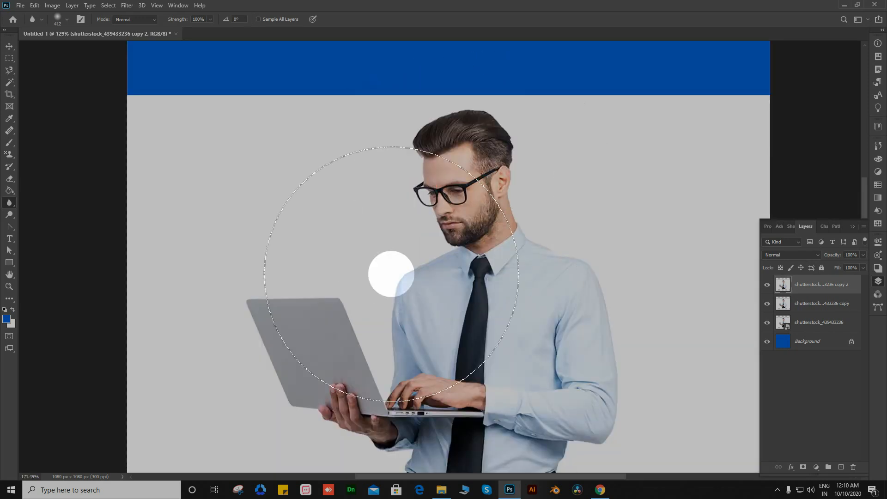
drag(395, 224, 241, 254)
scroll(317, 173, up, 5)
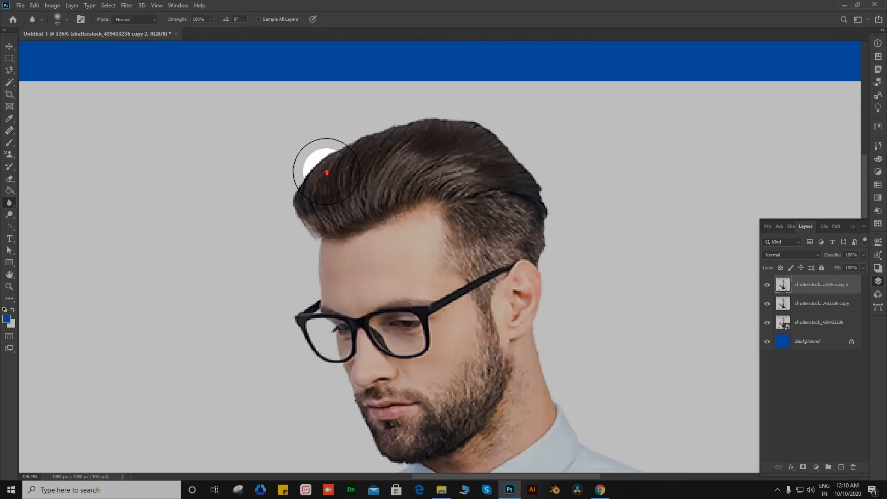
mouse_move(345, 183)
mouse_down()
mouse_move(377, 162)
mouse_move(442, 148)
mouse_up()
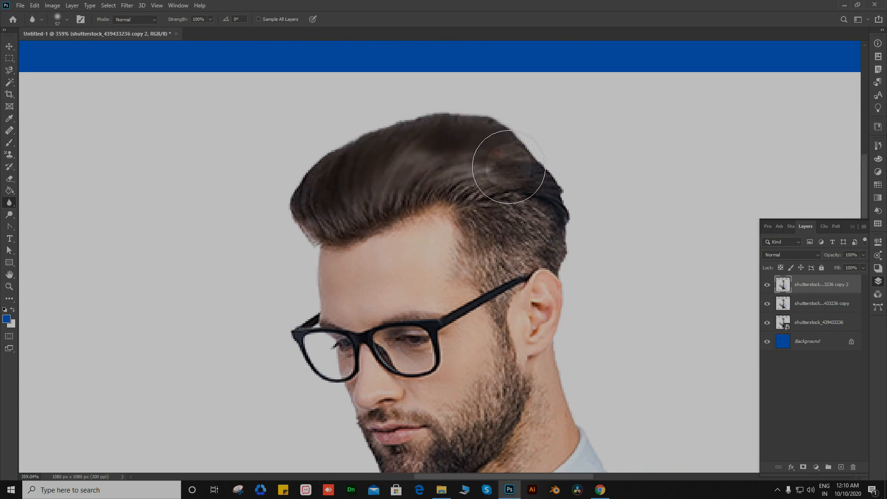
mouse_move(549, 222)
mouse_down()
mouse_move(537, 169)
mouse_move(475, 116)
mouse_move(404, 121)
mouse_move(305, 156)
mouse_up()
drag(412, 225, 379, 98)
click(378, 221)
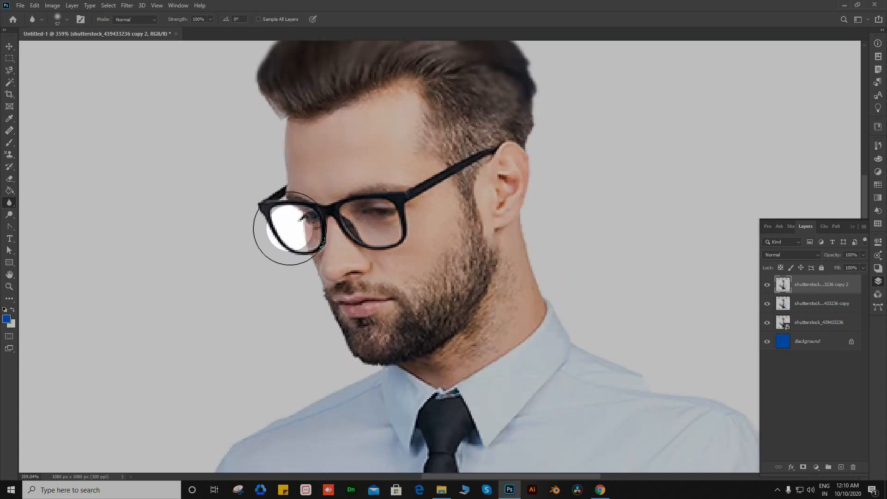
scroll(561, 143, down, 5)
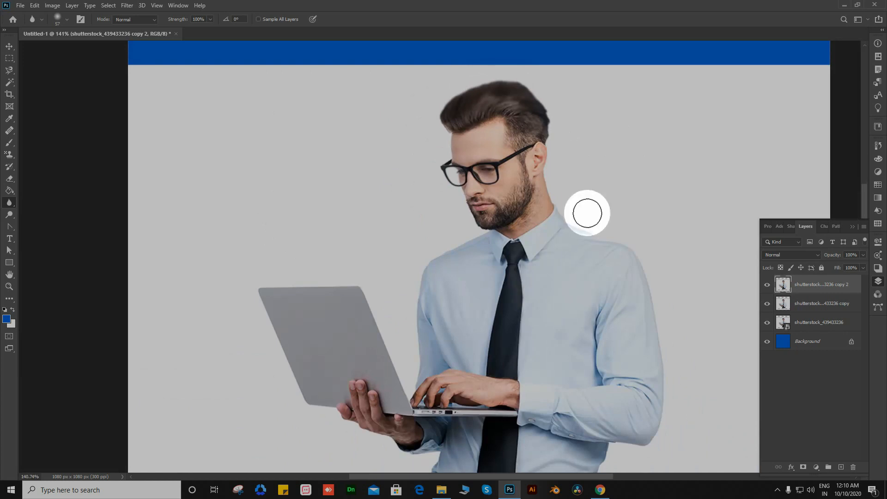
- Sharpen the man's hair on the shutterstock_439433236 copy 3 layer with a 41 px Sharpen brush at 70% strength
scroll(581, 193, up, 5)
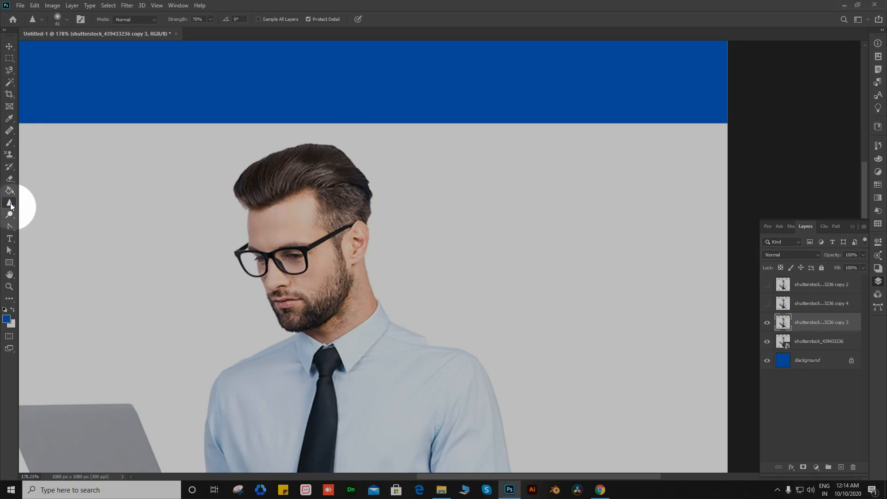
scroll(360, 216, up, 12)
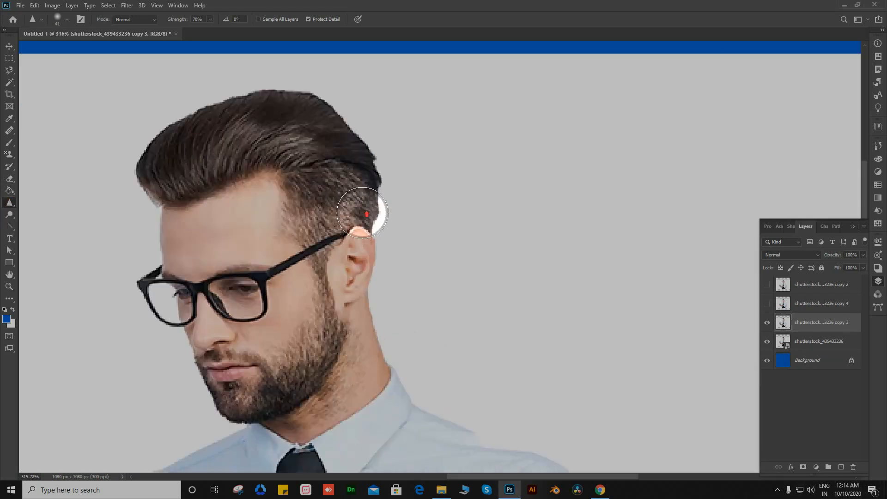
drag(289, 259, 370, 345)
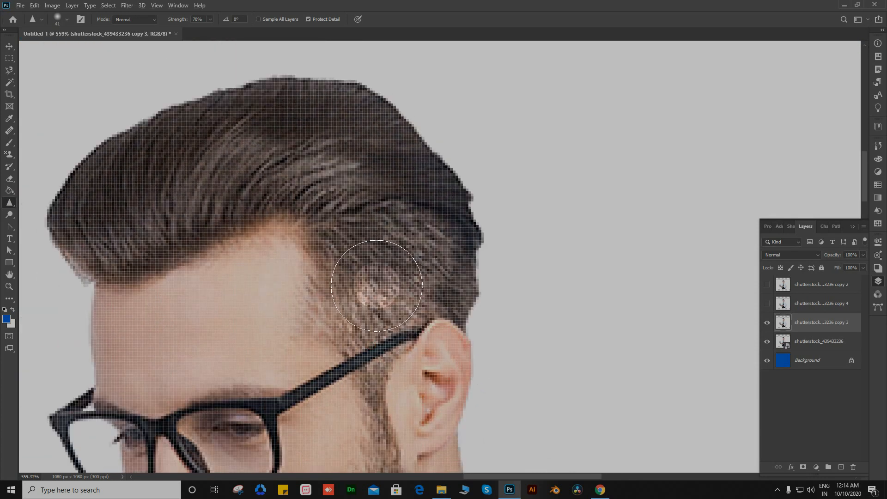
scroll(366, 261, down, 11)
scroll(327, 250, up, 13)
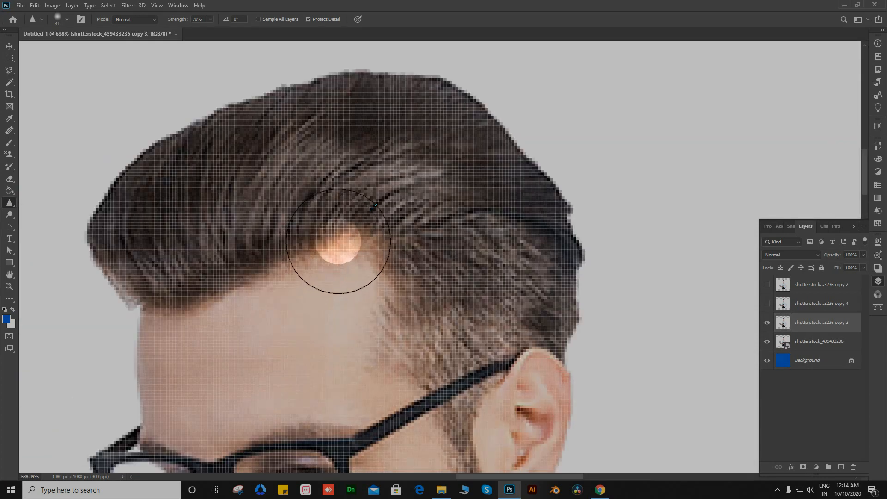
mouse_move(318, 243)
mouse_down()
mouse_move(272, 258)
mouse_move(293, 238)
mouse_move(196, 259)
mouse_move(212, 261)
mouse_move(158, 275)
mouse_move(165, 277)
mouse_move(115, 250)
mouse_move(126, 257)
mouse_move(190, 217)
mouse_move(274, 229)
mouse_up()
scroll(294, 214, down, 4)
scroll(266, 209, up, 2)
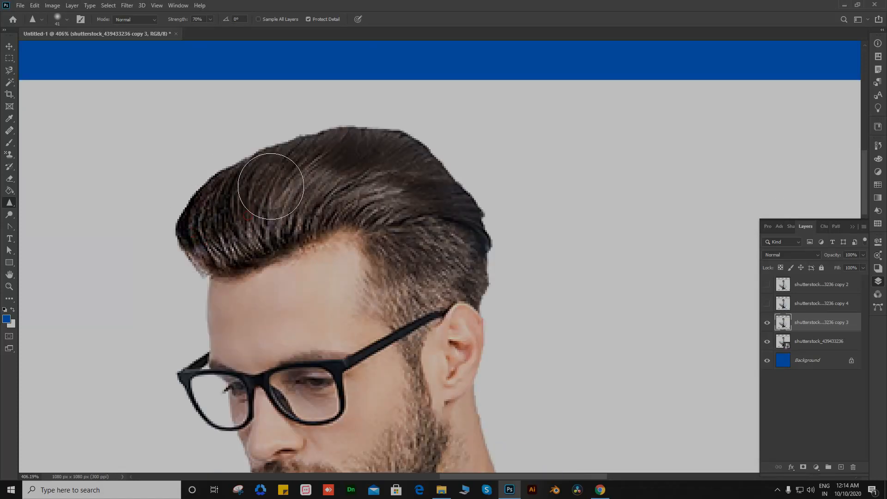
drag(271, 186, 341, 185)
mouse_move(392, 249)
mouse_down()
mouse_move(299, 165)
mouse_move(330, 241)
mouse_up()
mouse_move(279, 234)
mouse_down()
mouse_move(296, 206)
mouse_move(263, 228)
mouse_move(270, 203)
mouse_move(262, 197)
mouse_move(341, 198)
mouse_up()
scroll(359, 184, down, 10)
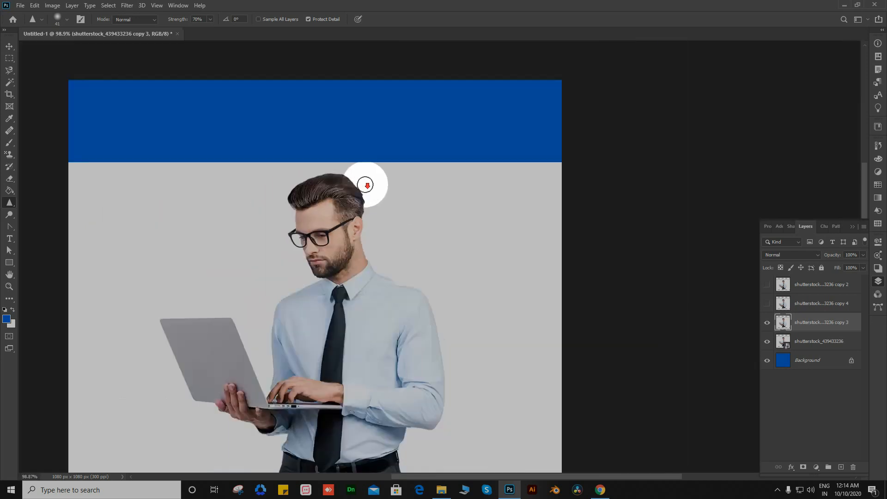
scroll(365, 185, down, 2)
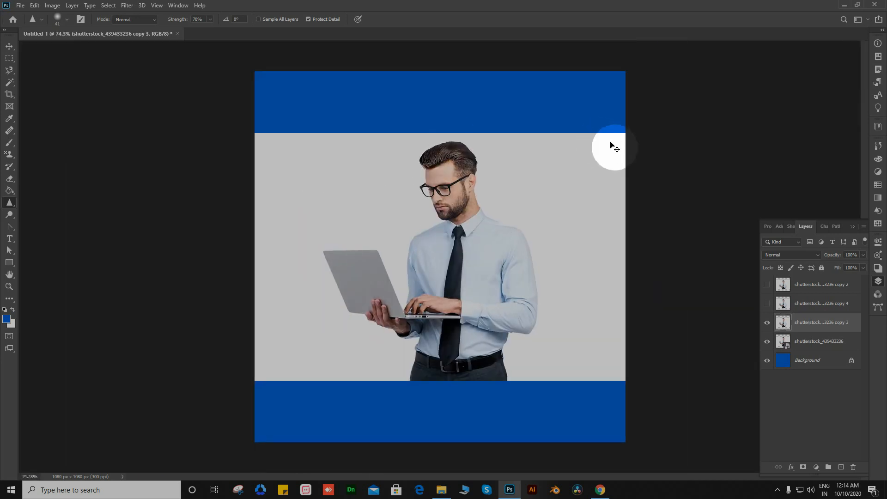
key(ctrl+1)
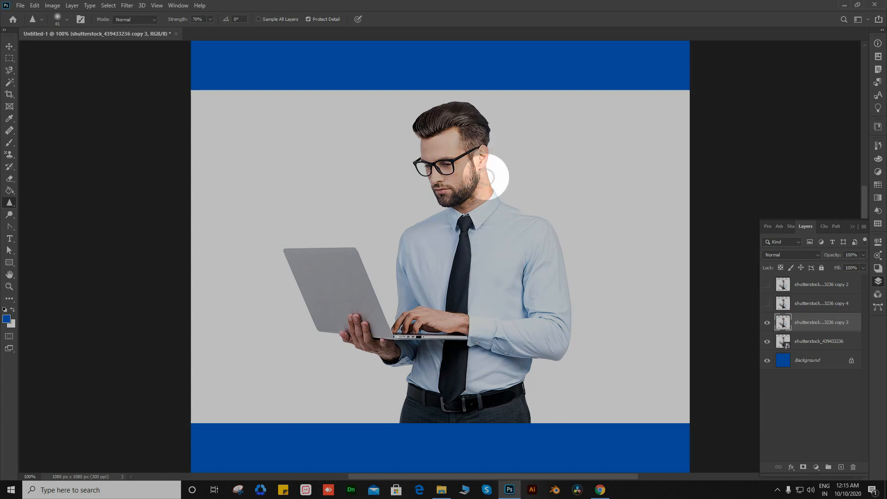
- Sharpen the man's beard along the jaw at 70% strength and undo the last excess stroke
scroll(486, 178, up, 8)
mouse_move(465, 174)
mouse_down()
mouse_move(444, 185)
mouse_move(418, 232)
mouse_move(441, 194)
mouse_move(347, 299)
mouse_move(453, 201)
mouse_move(402, 274)
mouse_move(354, 318)
mouse_move(450, 232)
mouse_move(354, 307)
mouse_move(249, 337)
mouse_up()
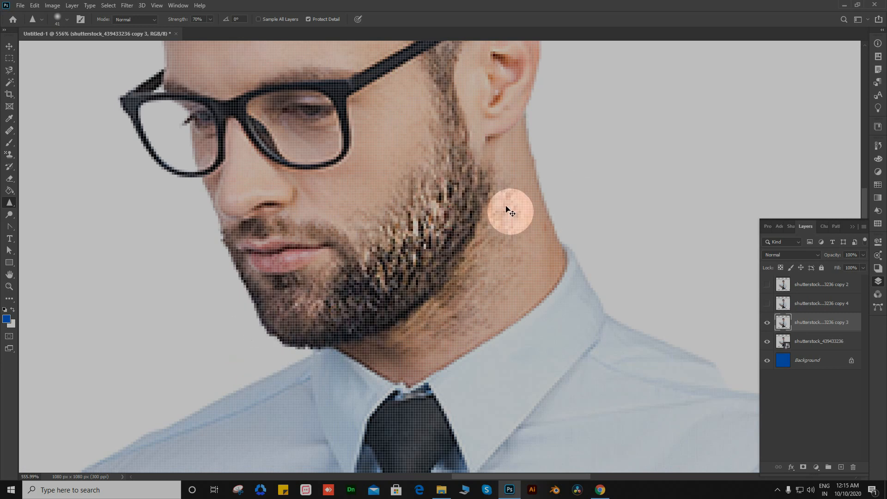
key(ctrl+z)
click(375, 288)
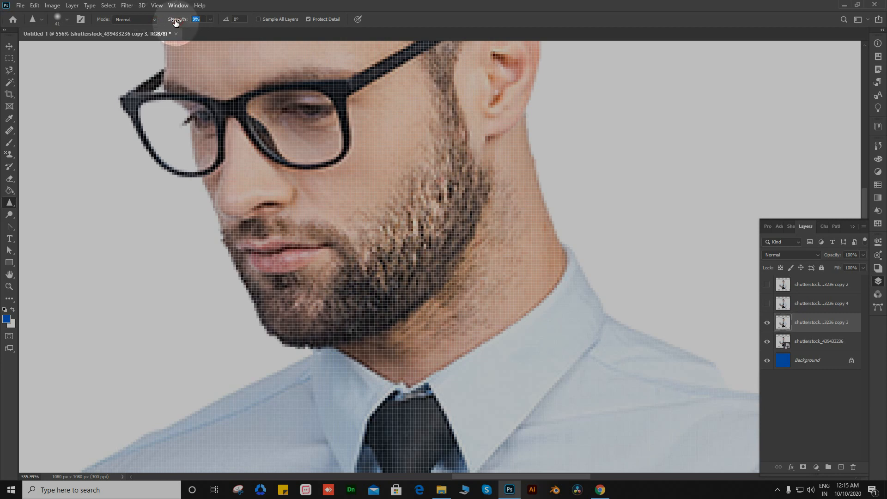
- Reduce the Sharpen strength to 27% and sharpen the beard along the jaw, the chin and the area around the lips
click(174, 21)
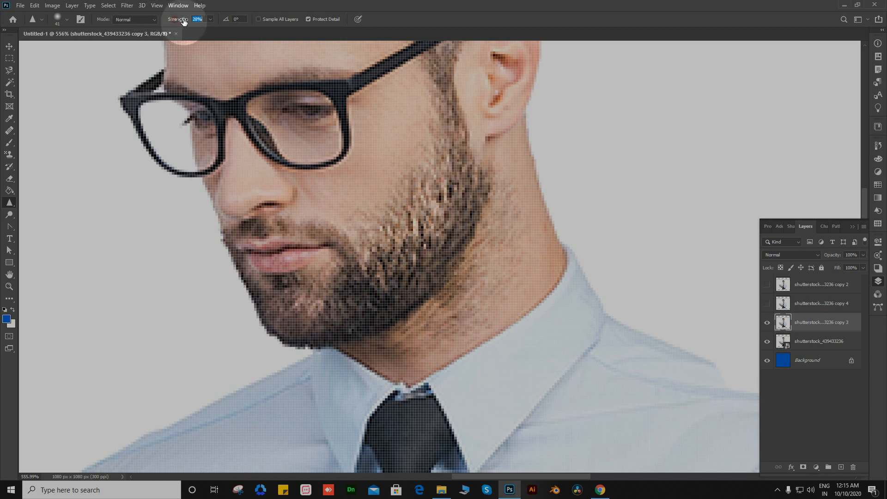
click(250, 44)
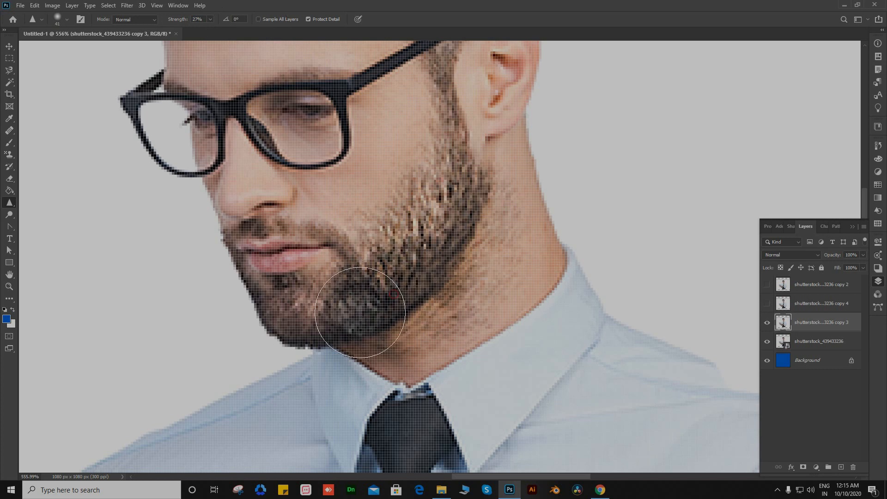
mouse_move(433, 238)
mouse_down()
mouse_move(436, 214)
mouse_move(400, 252)
mouse_move(460, 163)
mouse_move(450, 257)
mouse_move(478, 190)
mouse_up()
click(298, 321)
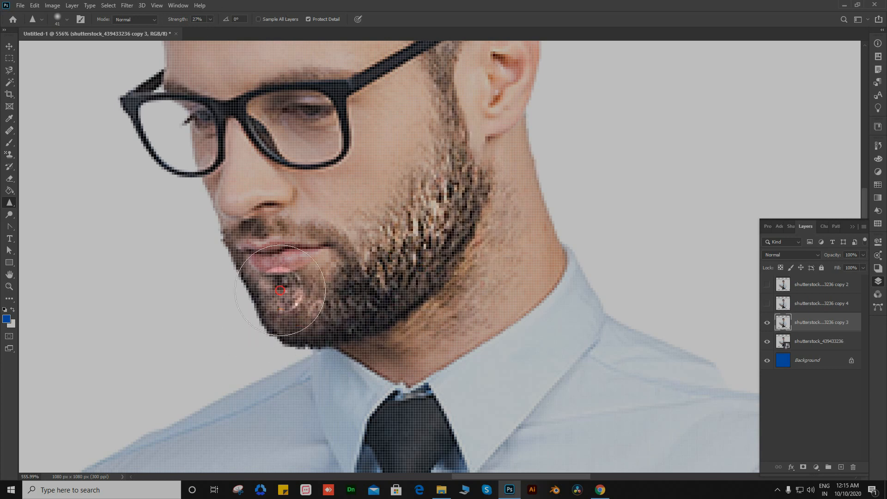
mouse_move(277, 278)
mouse_down()
mouse_move(271, 246)
mouse_move(239, 240)
mouse_move(312, 249)
mouse_up()
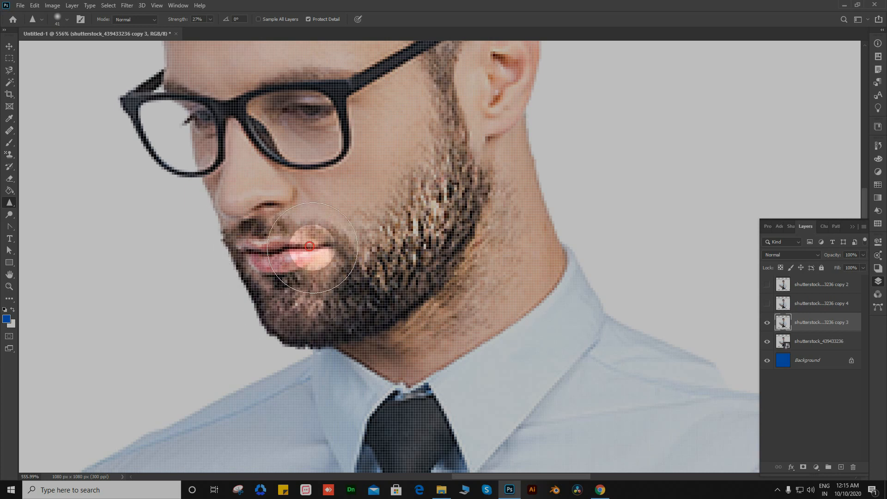
key(ctrl+1)
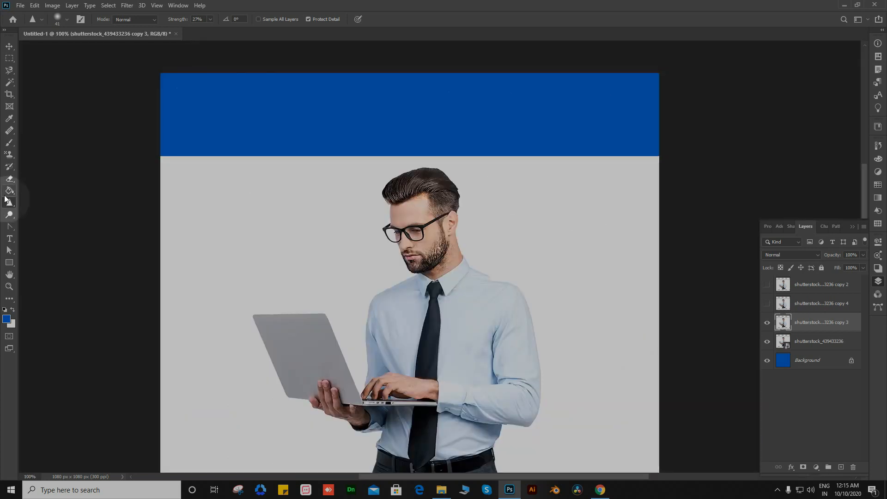
- Switch to the Smudge tool and smudge the man's hair on the shutterstock_439433236 copy 2 layer at 50% strength
click(50, 220)
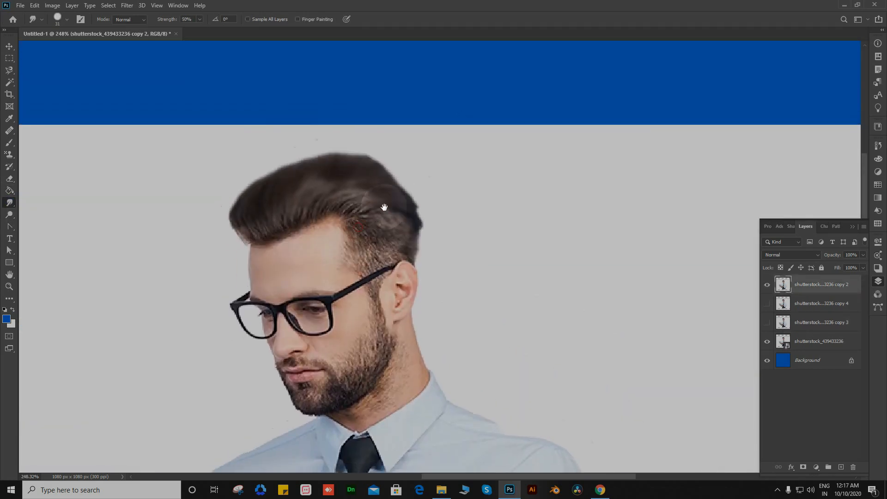
scroll(384, 207, up, 5)
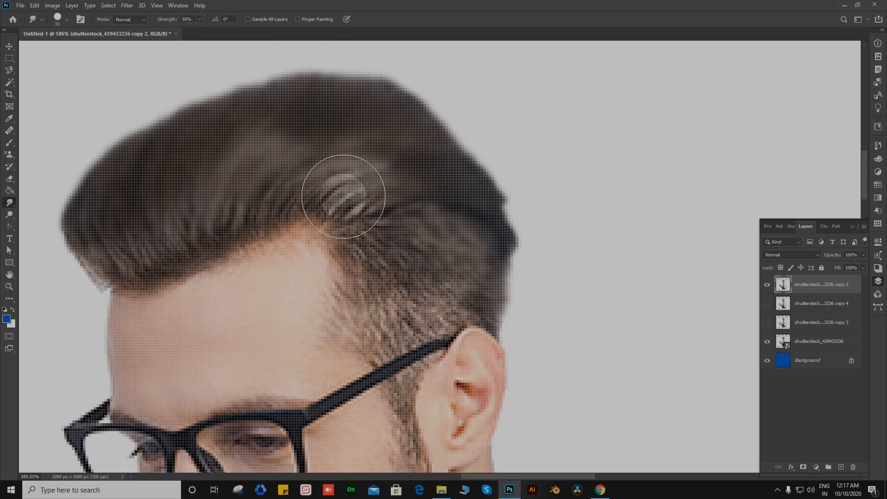
scroll(219, 216, down, 2)
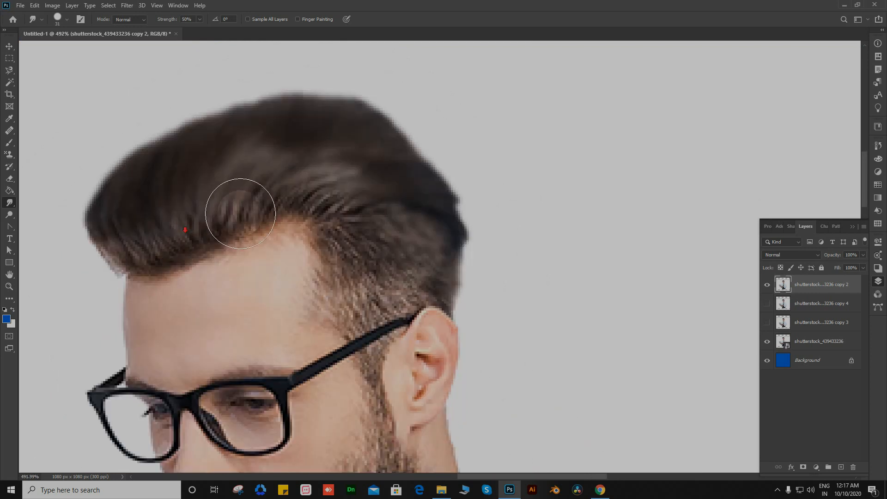
mouse_move(291, 207)
mouse_down()
mouse_move(273, 207)
mouse_move(298, 226)
mouse_up()
- Reduce the Smudge strength to 10% and smooth the skin on the man's forehead, temple and cheek
scroll(293, 251, up, 3)
drag(170, 20, 169, 20)
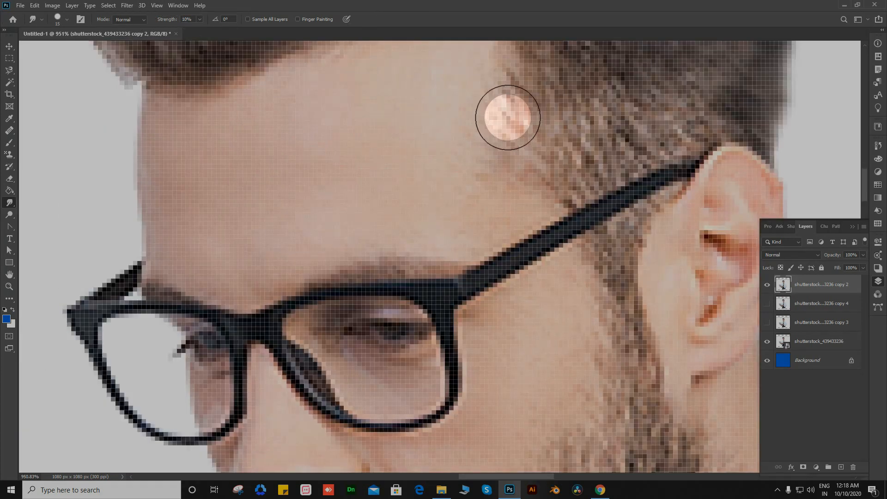
drag(484, 119, 468, 196)
key(h)
drag(385, 115, 291, 162)
mouse_move(429, 122)
mouse_down()
mouse_move(287, 150)
mouse_move(313, 240)
mouse_move(333, 182)
mouse_move(453, 194)
mouse_move(311, 262)
mouse_move(358, 273)
mouse_move(348, 291)
mouse_move(368, 299)
mouse_move(451, 267)
mouse_move(517, 256)
mouse_move(464, 258)
mouse_move(376, 224)
mouse_move(367, 249)
mouse_move(407, 189)
mouse_move(387, 105)
mouse_move(317, 113)
mouse_move(201, 225)
mouse_up()
drag(349, 196, 197, 90)
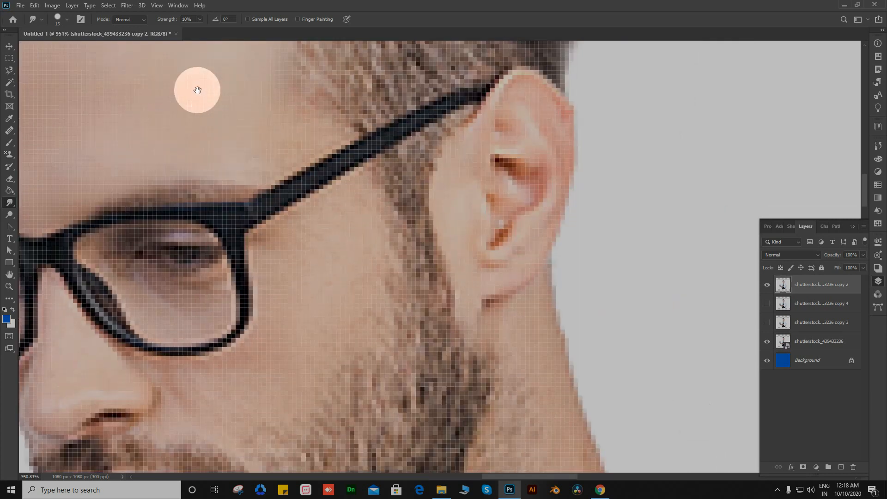
mouse_move(274, 134)
mouse_down()
mouse_move(307, 101)
mouse_move(252, 75)
mouse_up()
mouse_move(295, 151)
mouse_down()
mouse_move(295, 97)
mouse_move(154, 119)
mouse_up()
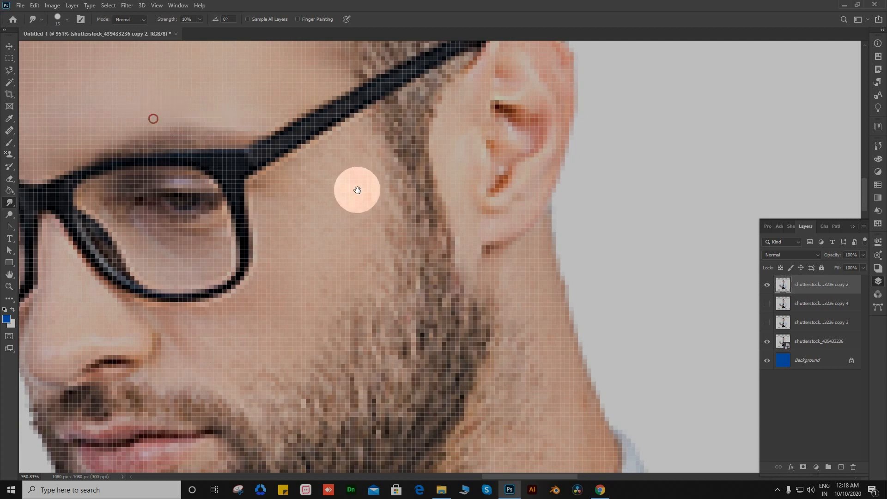
drag(357, 190, 358, 162)
mouse_move(357, 121)
mouse_down()
mouse_move(285, 167)
mouse_move(300, 184)
mouse_move(364, 177)
mouse_move(341, 208)
mouse_move(384, 198)
mouse_move(328, 280)
mouse_move(335, 298)
mouse_move(353, 273)
mouse_move(382, 150)
mouse_move(350, 239)
mouse_move(386, 168)
mouse_up()
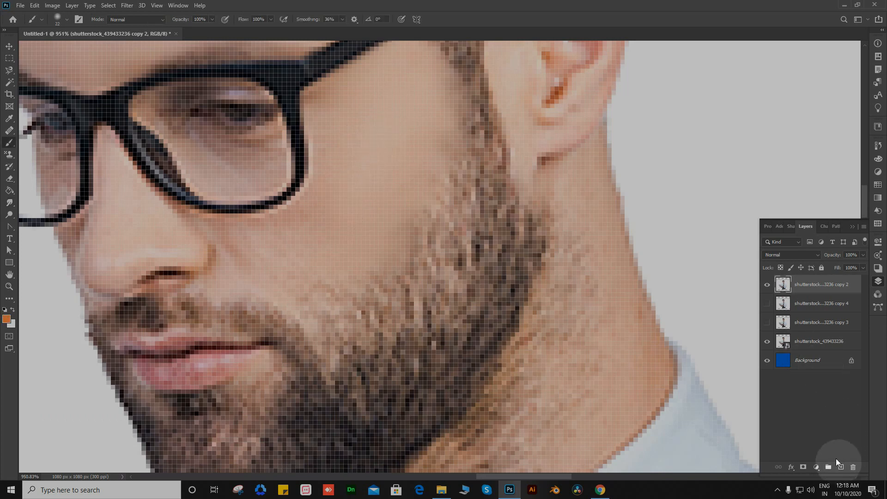
- Paint a soft orange spot on the man's cheek on a new layer and smudge it across the cheek at 10% and 29% strength
click(841, 468)
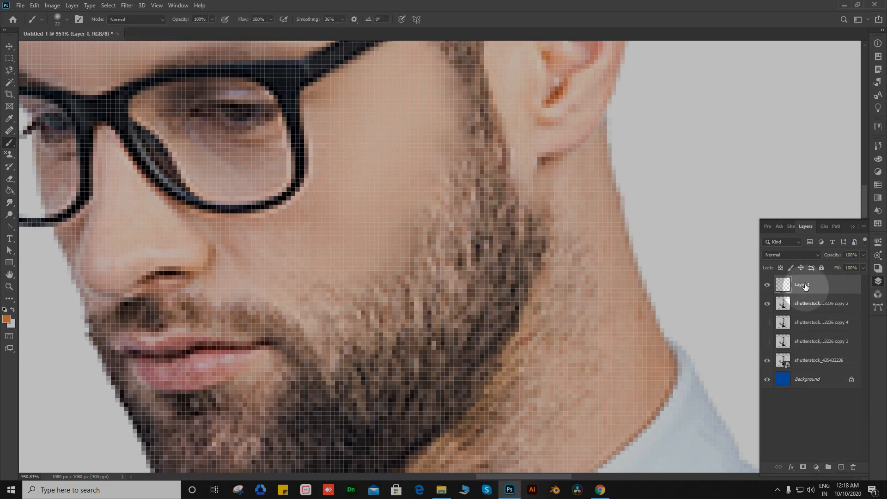
click(387, 141)
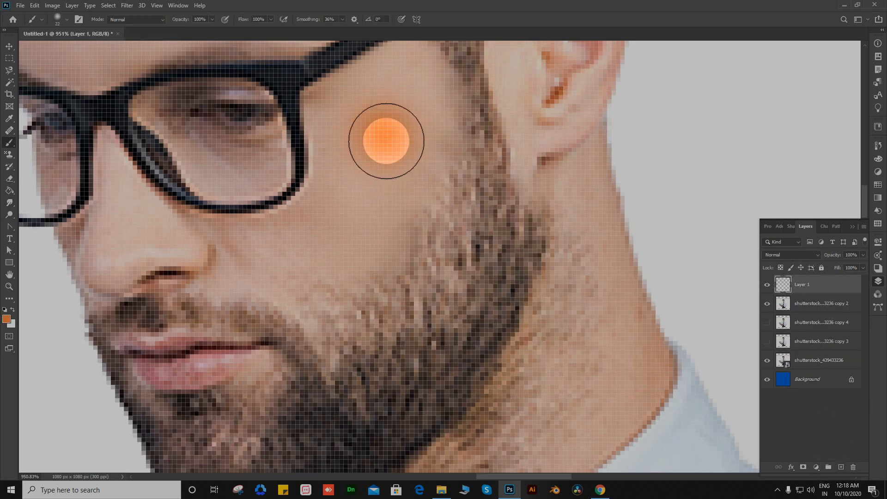
click(8, 203)
click(371, 130)
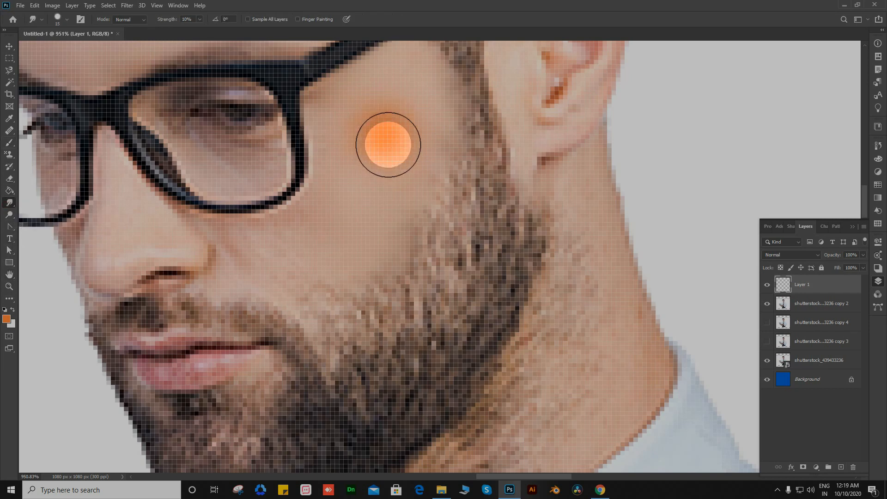
drag(375, 165, 359, 172)
drag(377, 131, 364, 166)
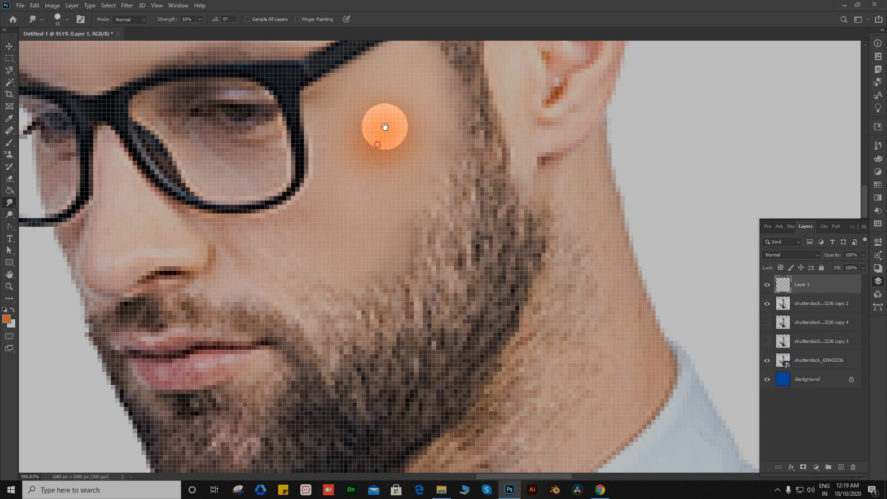
drag(385, 127, 362, 251)
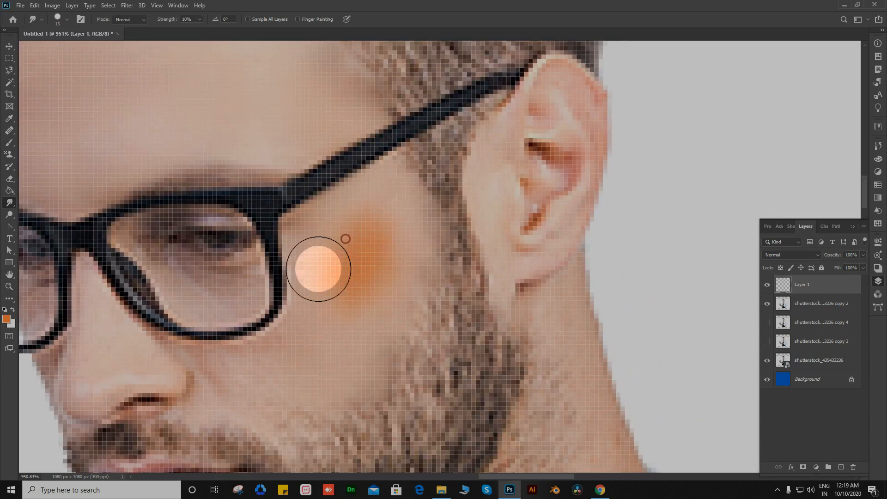
mouse_move(318, 269)
mouse_down()
mouse_move(382, 246)
mouse_move(400, 212)
mouse_move(366, 247)
mouse_move(371, 230)
mouse_move(340, 188)
mouse_move(313, 197)
mouse_move(269, 242)
mouse_up()
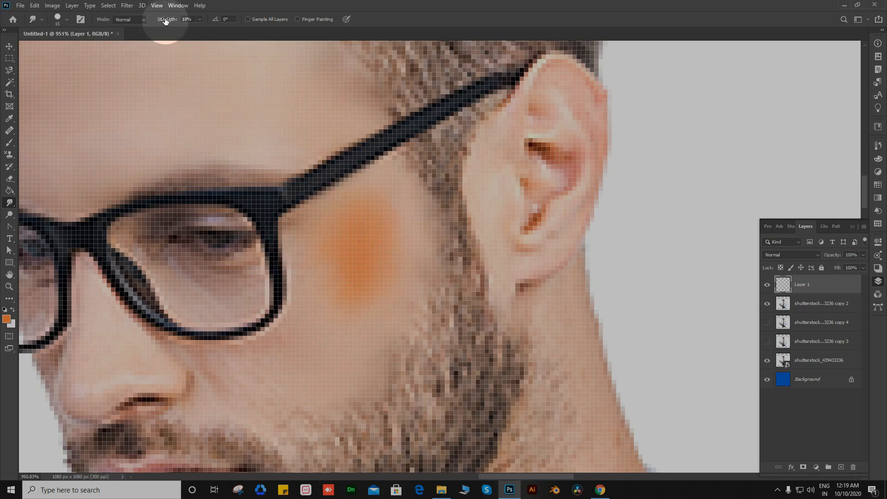
mouse_move(374, 237)
mouse_down()
mouse_move(429, 306)
mouse_move(391, 236)
mouse_move(399, 282)
mouse_move(345, 342)
mouse_move(353, 270)
mouse_move(316, 353)
mouse_move(352, 214)
mouse_move(291, 328)
mouse_move(279, 331)
mouse_move(315, 268)
mouse_move(286, 379)
mouse_move(314, 327)
mouse_move(309, 338)
mouse_move(321, 341)
mouse_move(369, 293)
mouse_move(360, 356)
mouse_move(267, 412)
mouse_move(316, 341)
mouse_move(225, 405)
mouse_move(278, 351)
mouse_move(308, 290)
mouse_move(206, 405)
mouse_move(297, 334)
mouse_move(220, 370)
mouse_move(278, 363)
mouse_move(218, 388)
mouse_move(339, 294)
mouse_move(322, 257)
mouse_move(296, 234)
mouse_move(332, 221)
mouse_move(336, 199)
mouse_move(403, 177)
mouse_move(346, 254)
mouse_move(408, 148)
mouse_move(374, 215)
mouse_move(333, 245)
mouse_move(396, 239)
mouse_move(362, 279)
mouse_move(442, 295)
mouse_move(381, 301)
mouse_move(237, 414)
mouse_move(280, 351)
mouse_move(224, 387)
mouse_move(299, 411)
mouse_move(287, 418)
mouse_move(381, 370)
mouse_move(501, 275)
mouse_move(339, 352)
mouse_move(352, 397)
mouse_move(339, 394)
mouse_move(364, 350)
mouse_move(434, 391)
mouse_move(395, 344)
mouse_up()
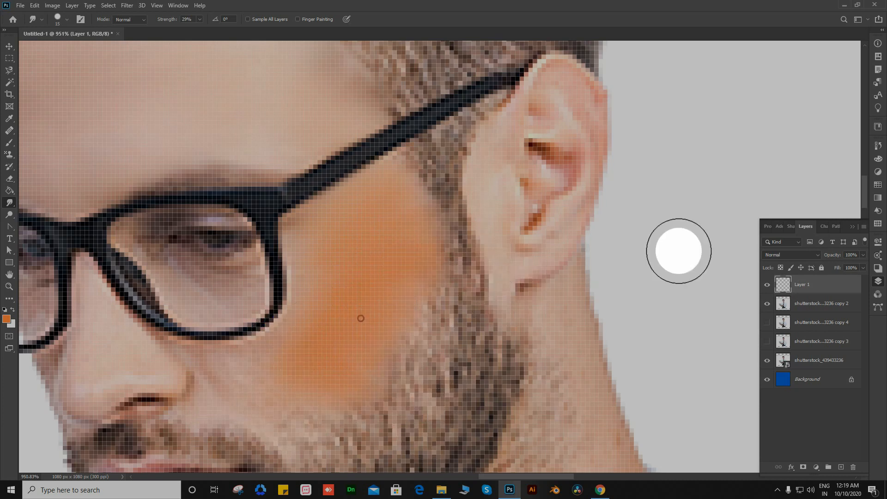
- Smudge the upper edge of the beard on the shutterstock_439433236 copy 2 layer, reducing the strength to 15% and the brush to 6 px
click(808, 302)
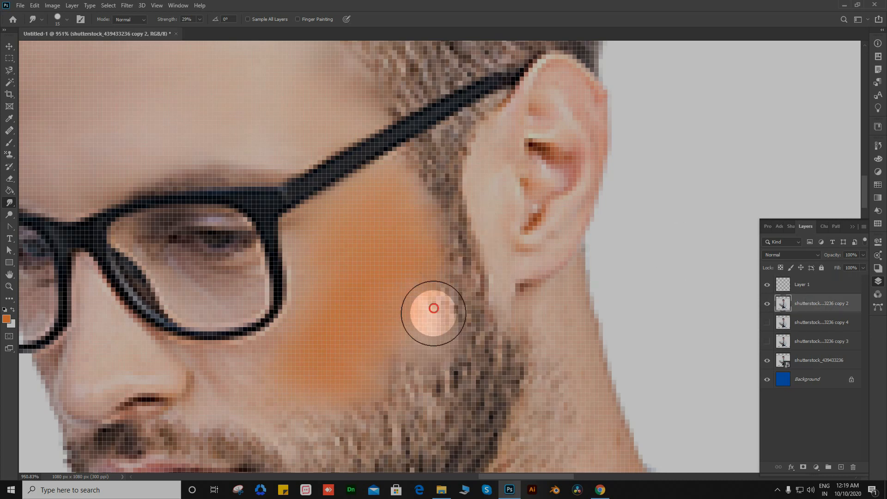
mouse_move(423, 309)
mouse_down()
mouse_move(415, 348)
mouse_move(418, 208)
mouse_up()
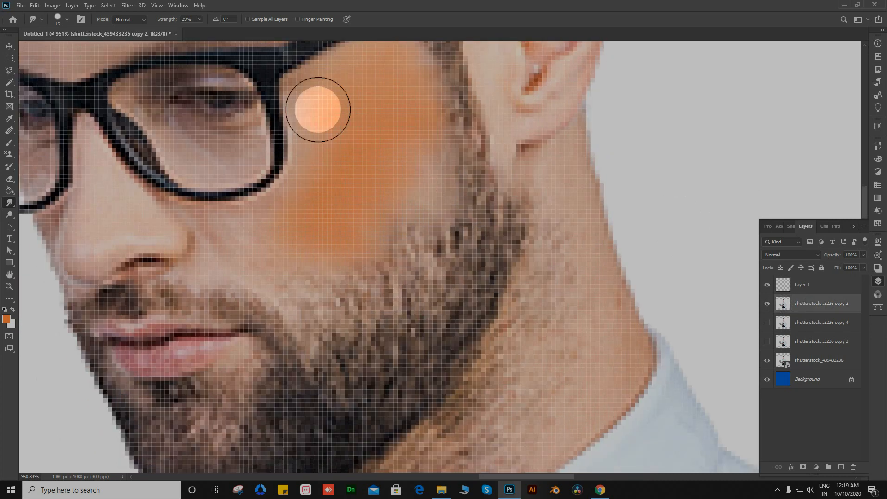
drag(156, 23, 159, 23)
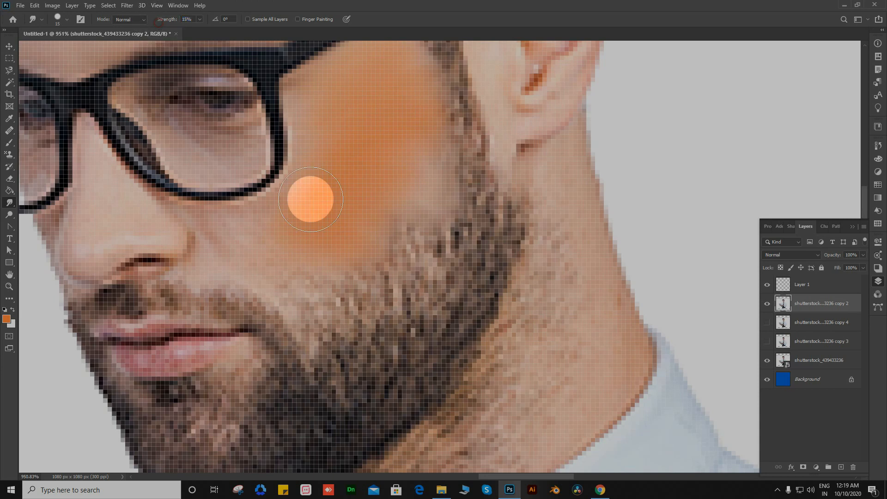
drag(484, 285, 464, 282)
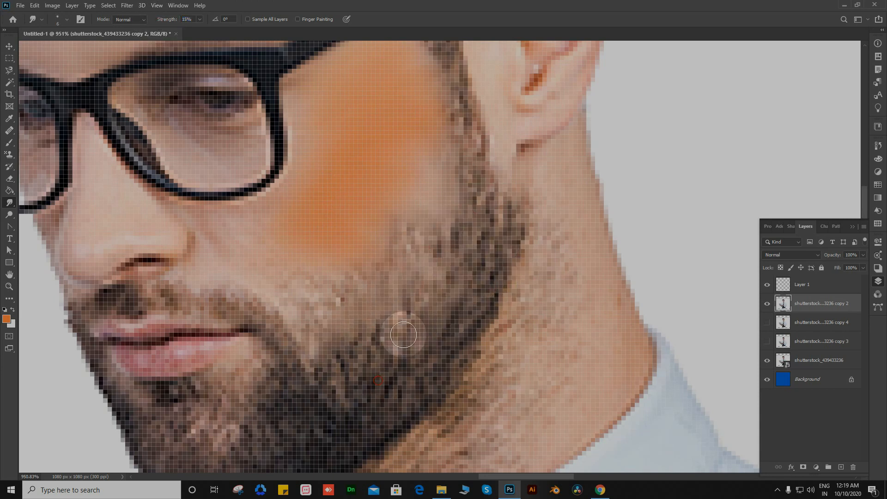
scroll(391, 135, down, 9)
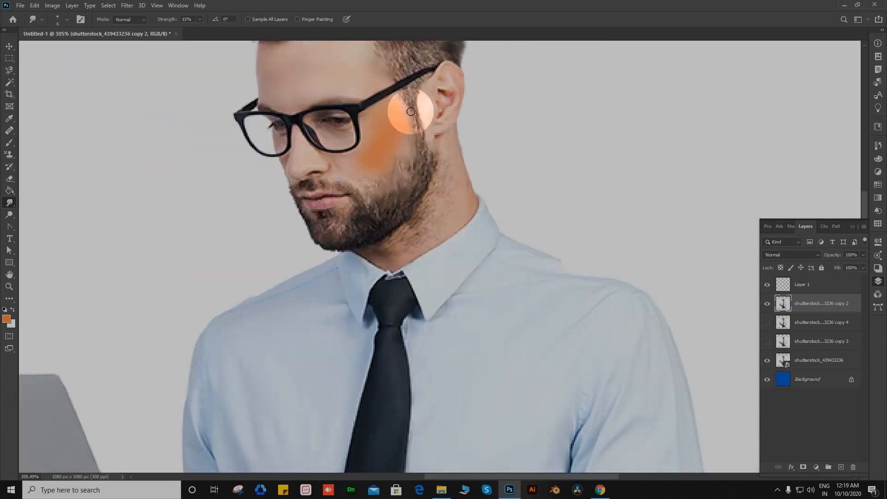
scroll(359, 76, up, 5)
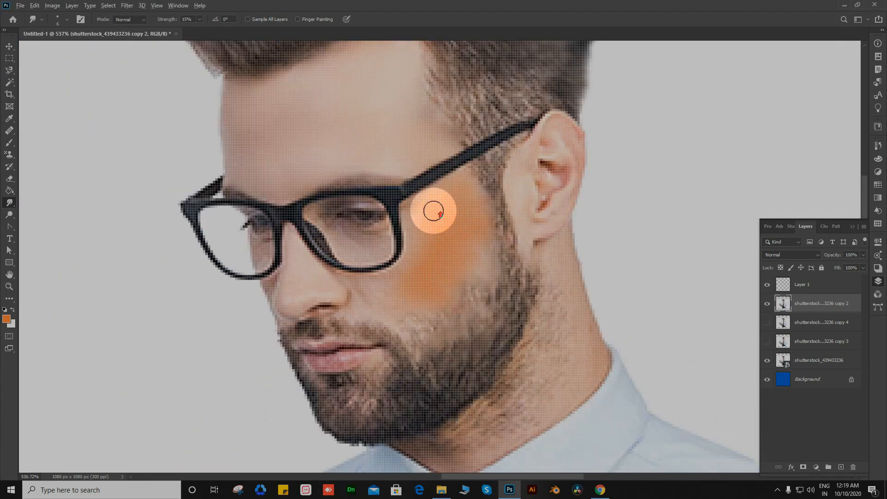
- Smudge the man's sideburn between the glasses temple and the ear, down to the beard, at 15% strength
scroll(434, 211, up, 3)
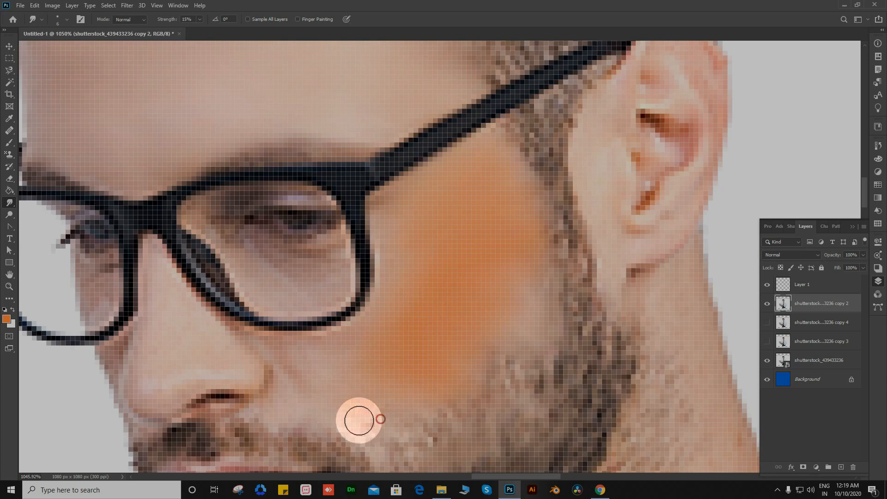
drag(397, 446, 341, 298)
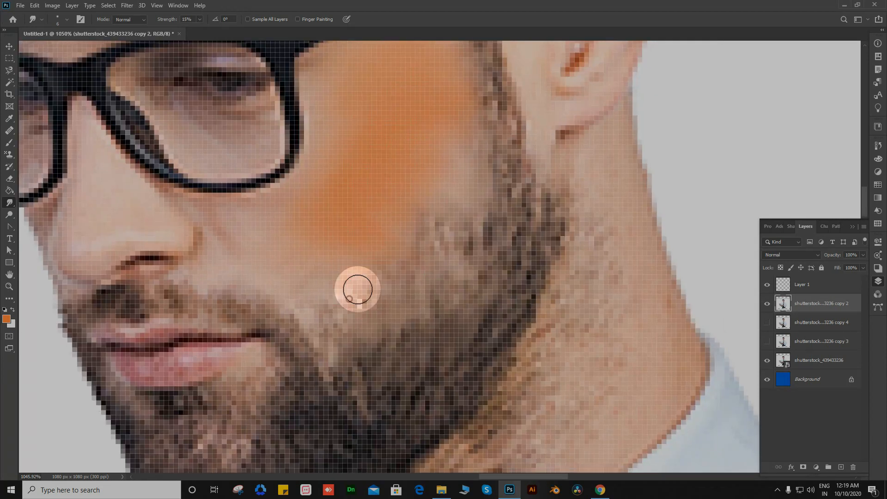
drag(447, 180, 322, 267)
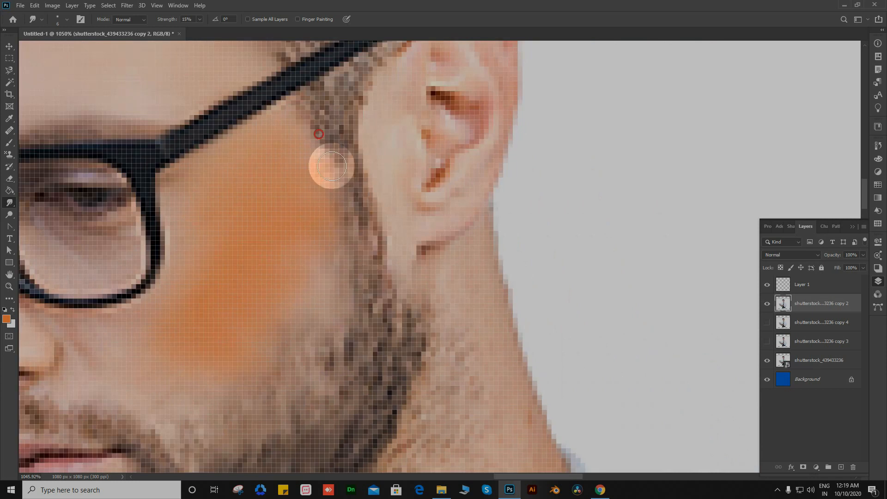
drag(288, 102, 314, 171)
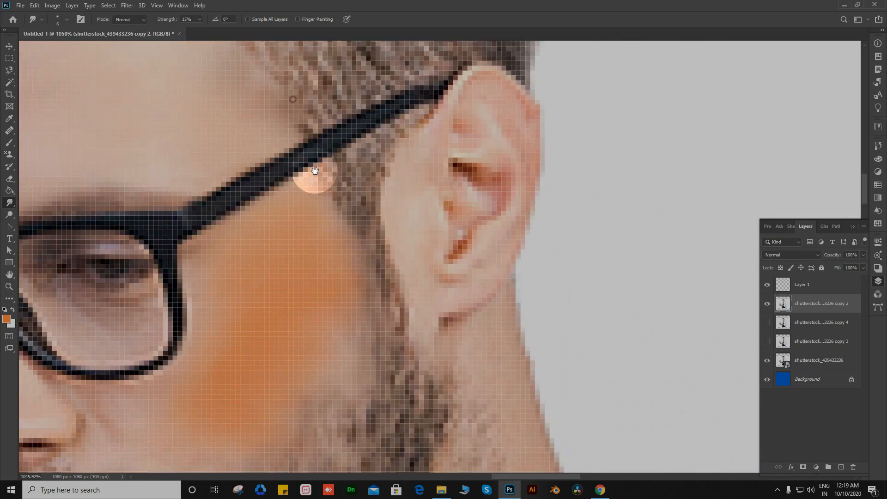
drag(349, 215, 358, 229)
mouse_move(349, 245)
mouse_down()
mouse_move(339, 265)
mouse_move(388, 259)
mouse_up()
drag(369, 192, 394, 302)
drag(352, 179, 391, 316)
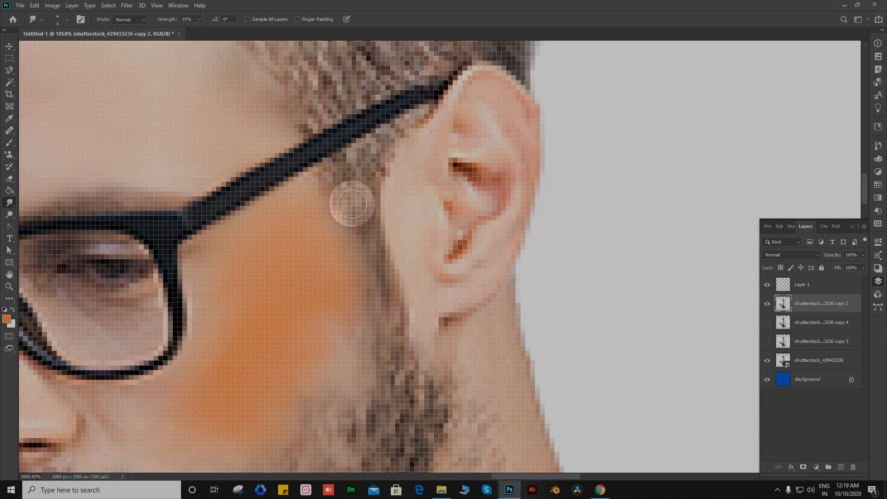
drag(352, 203, 371, 317)
drag(345, 224, 361, 309)
mouse_move(356, 241)
mouse_down()
mouse_move(372, 329)
mouse_move(394, 149)
mouse_up()
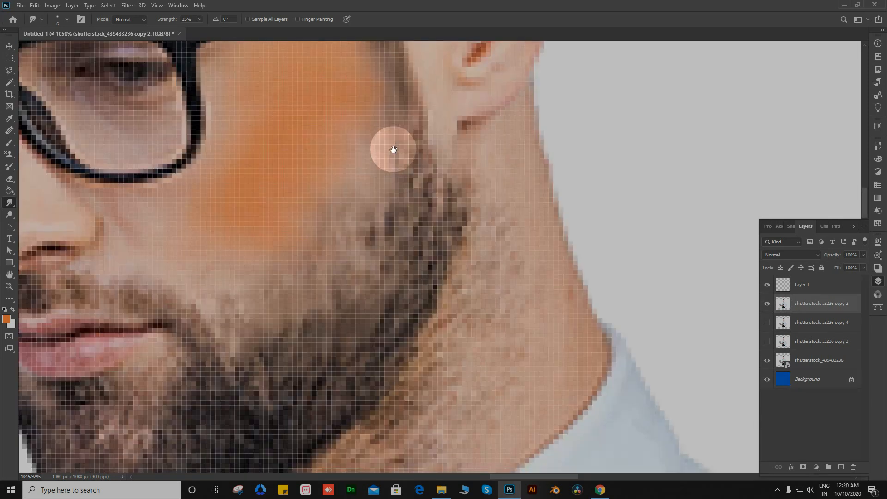
- Smudge the beard along the jawline from below the ear down to the underside of the jaw at 15% strength
drag(408, 111, 435, 187)
drag(428, 142, 442, 213)
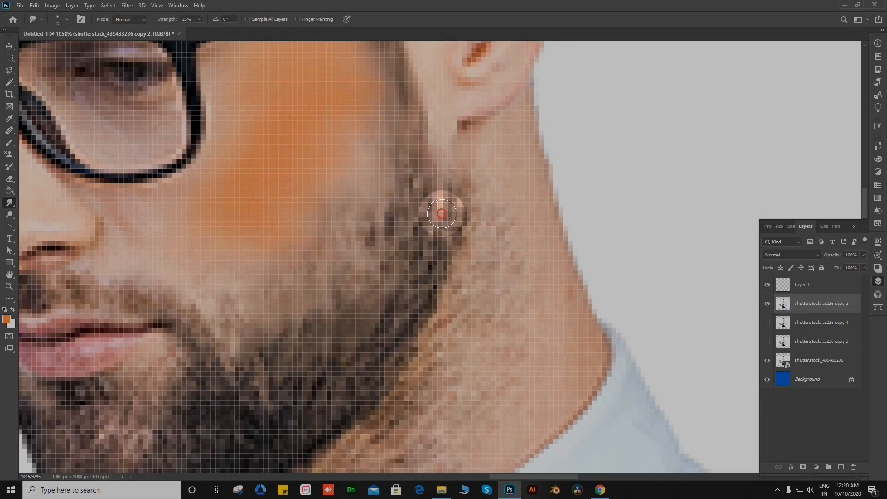
drag(439, 248, 407, 316)
drag(428, 205, 383, 265)
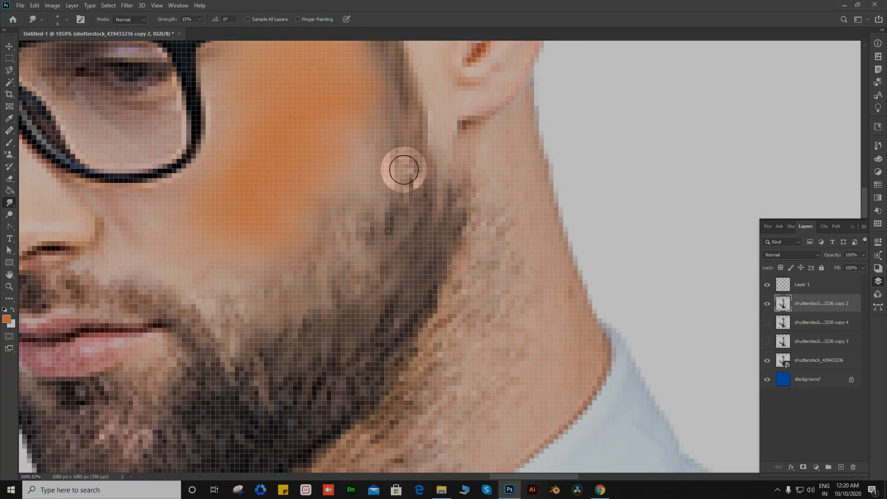
drag(404, 169, 344, 296)
drag(344, 314, 421, 164)
drag(286, 298, 292, 296)
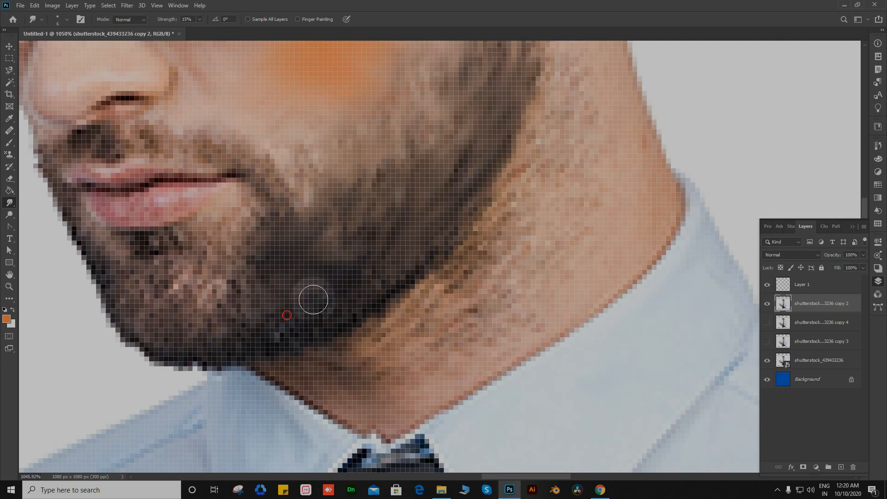
drag(315, 255, 362, 297)
drag(372, 252, 368, 272)
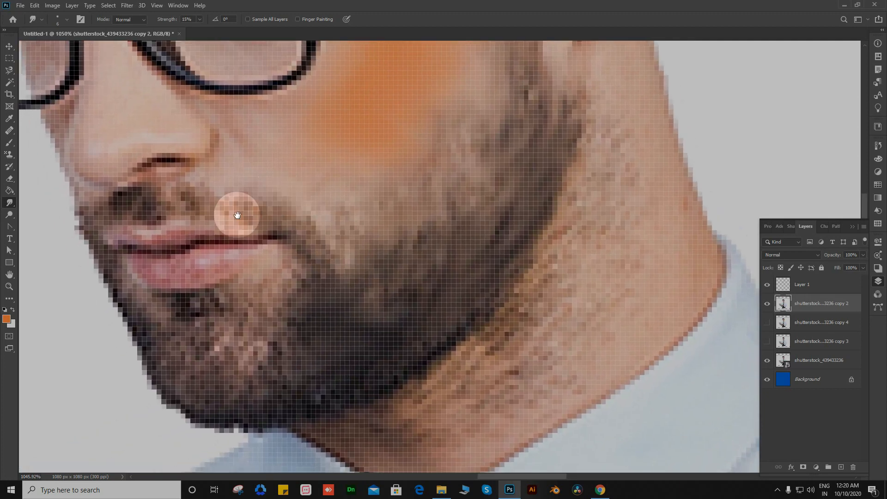
- Smudge the beard around the mouth and across the chin at 15% strength, then check the face at several zoom levels
mouse_move(265, 222)
mouse_down()
mouse_move(381, 180)
mouse_move(420, 225)
mouse_up()
drag(422, 186, 429, 244)
drag(376, 167, 311, 162)
mouse_move(280, 162)
mouse_down()
mouse_move(198, 188)
mouse_move(232, 287)
mouse_move(214, 234)
mouse_move(297, 341)
mouse_move(350, 335)
mouse_move(317, 301)
mouse_move(352, 336)
mouse_move(408, 277)
mouse_up()
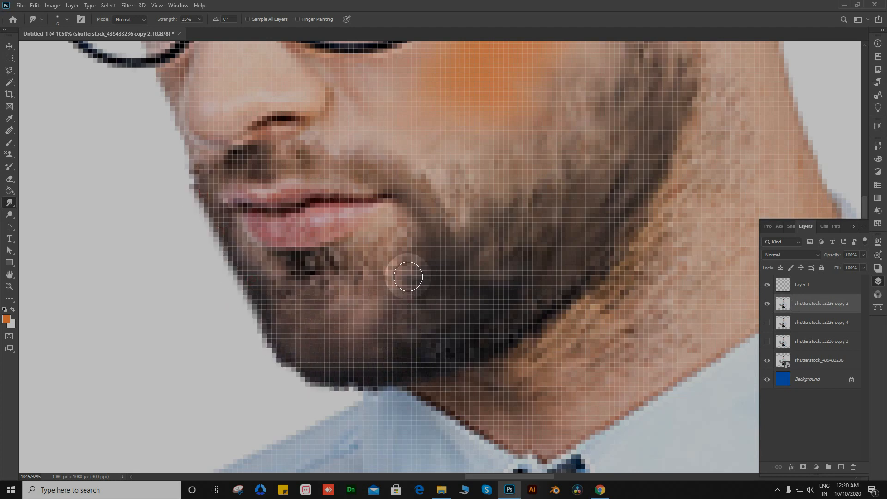
scroll(344, 201, down, 10)
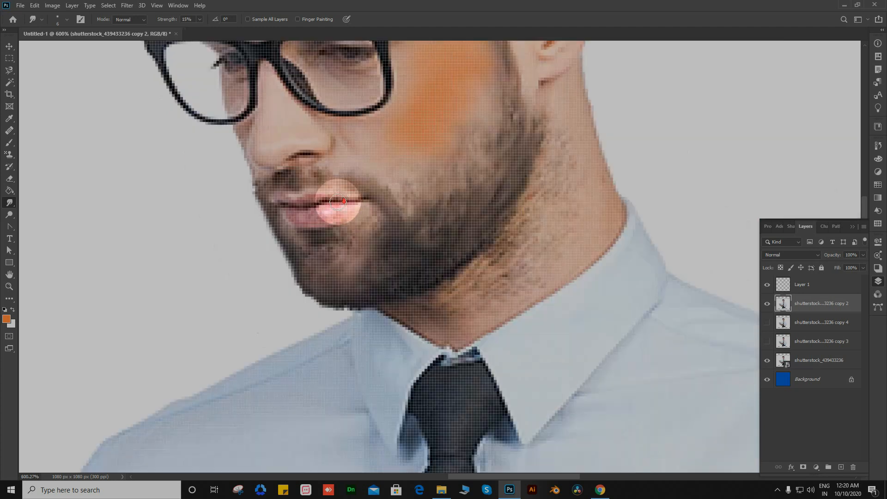
scroll(395, 169, up, 4)
scroll(392, 168, down, 6)
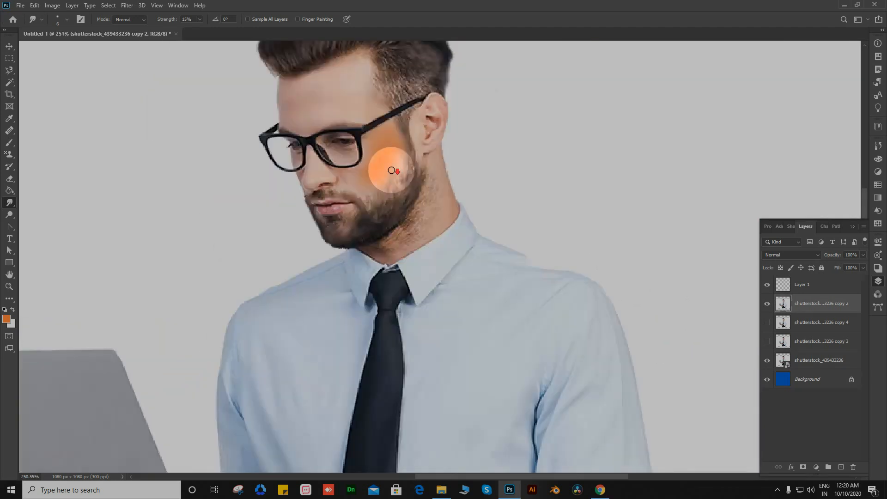
scroll(407, 173, up, 3)
scroll(373, 182, down, 4)
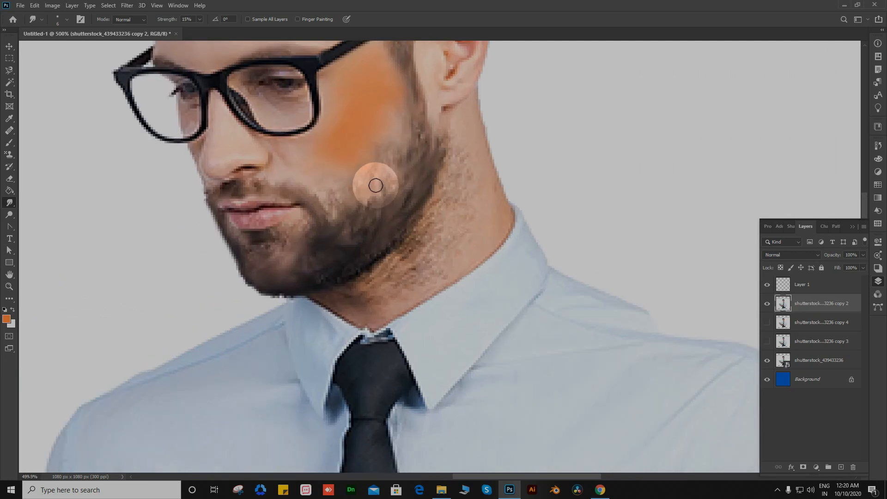
scroll(383, 161, up, 4)
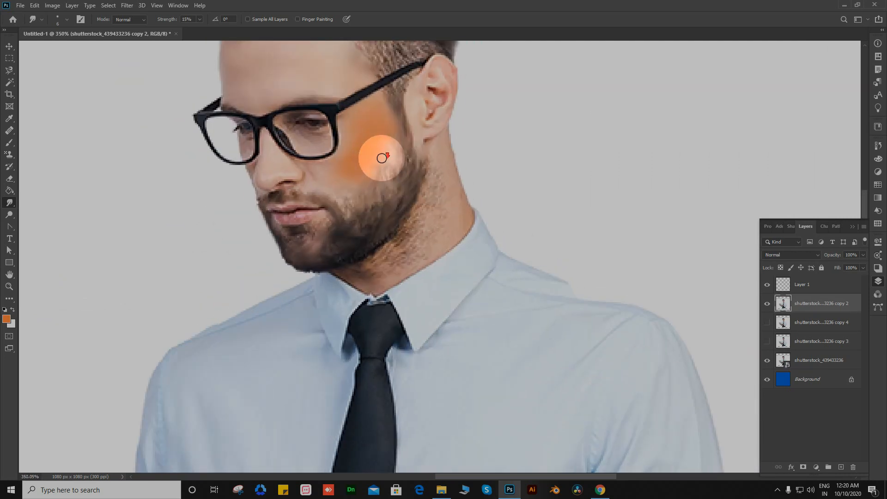
scroll(382, 157, down, 3)
- Lower the opacity of Layer 1 holding the orange cheek spot, and reselect the shutterstock_439433236 copy 2 layer
key(v)
click(377, 152)
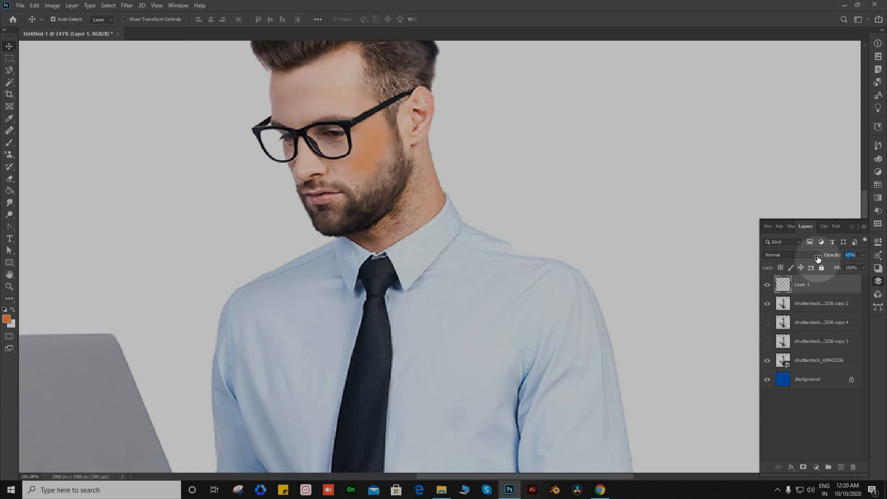
scroll(355, 110, up, 5)
scroll(355, 109, down, 1)
click(354, 109)
key(b)
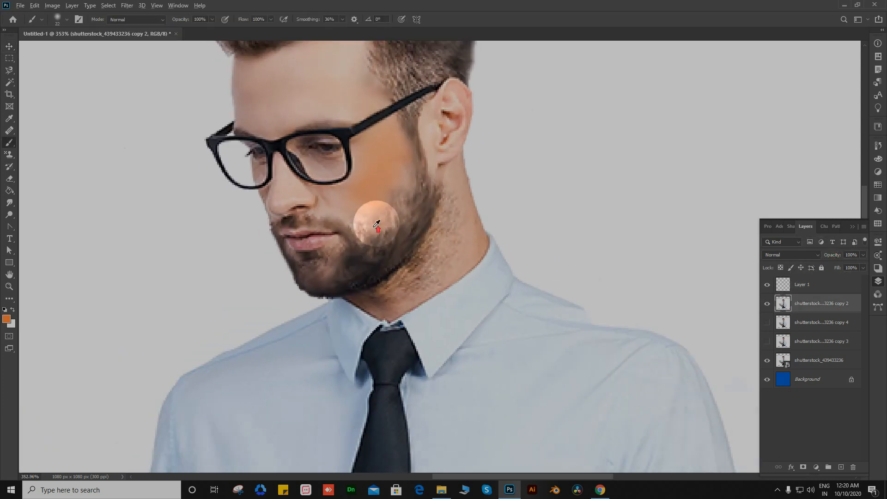
scroll(377, 223, up, 6)
drag(355, 280, 376, 252)
key(ctrl+z)
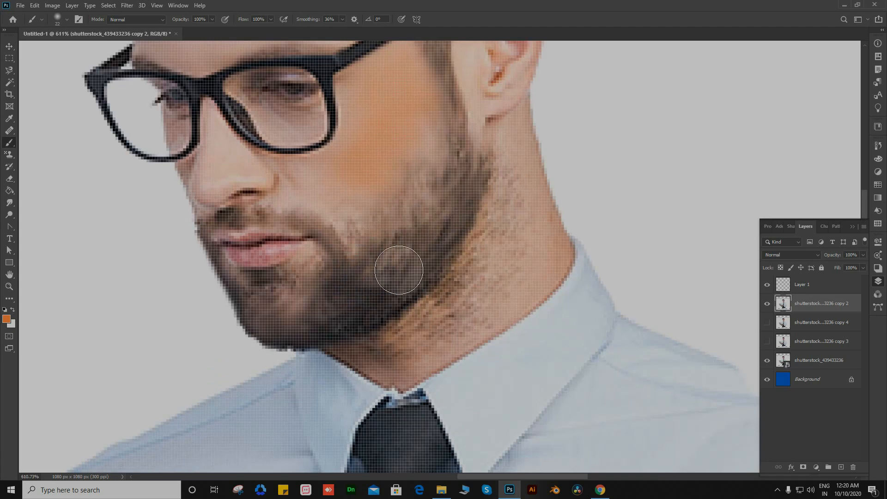
- Return to the Smudge tool, enlarge its soft brush to 25 px and smudge the beard on the cheek and jaw at 15% strength
click(10, 202)
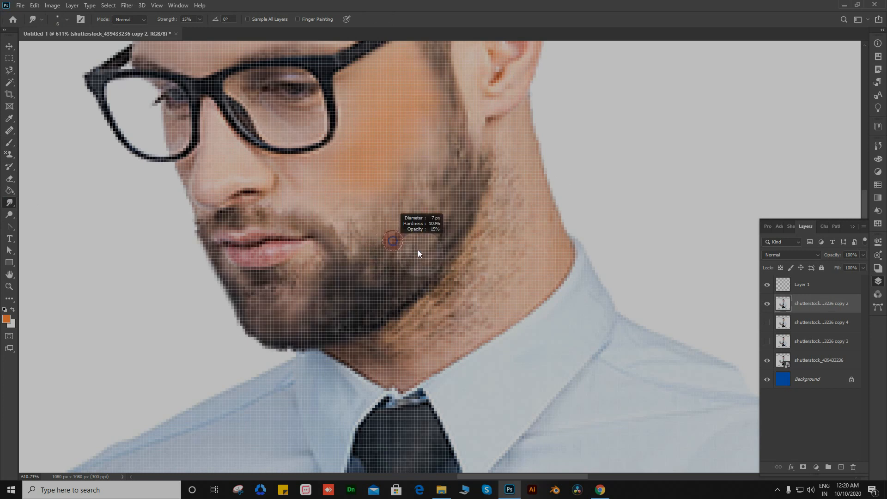
mouse_move(418, 250)
mouse_down()
mouse_move(385, 255)
mouse_move(398, 93)
mouse_move(381, 259)
mouse_move(391, 226)
mouse_move(361, 240)
mouse_move(412, 196)
mouse_move(445, 185)
mouse_move(429, 242)
mouse_move(415, 240)
mouse_move(417, 226)
mouse_move(374, 272)
mouse_move(383, 248)
mouse_move(359, 281)
mouse_up()
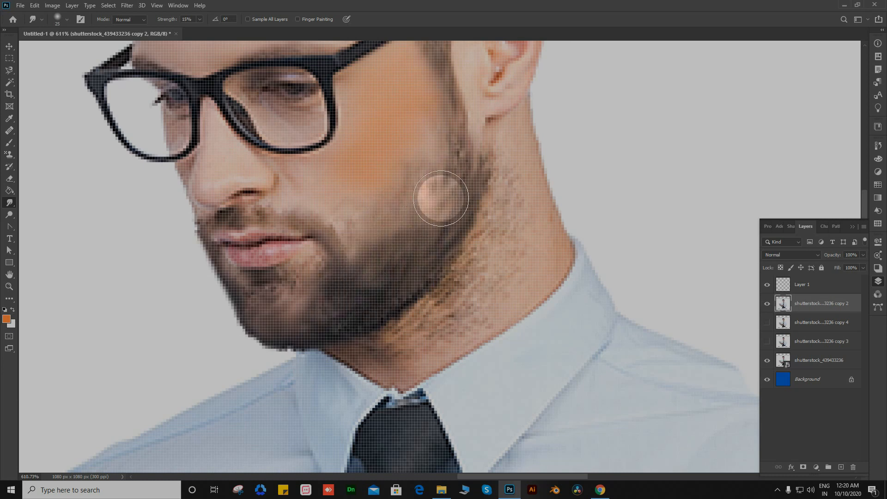
scroll(472, 158, down, 10)
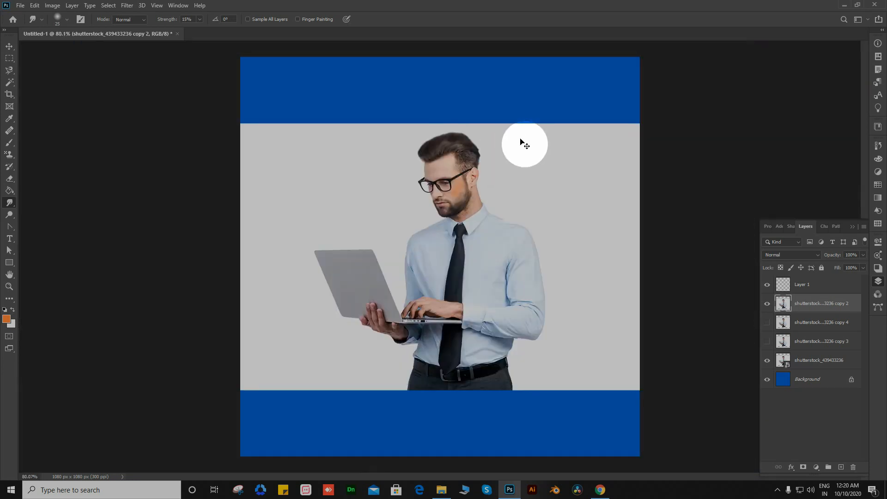
scroll(524, 144, up, 1)
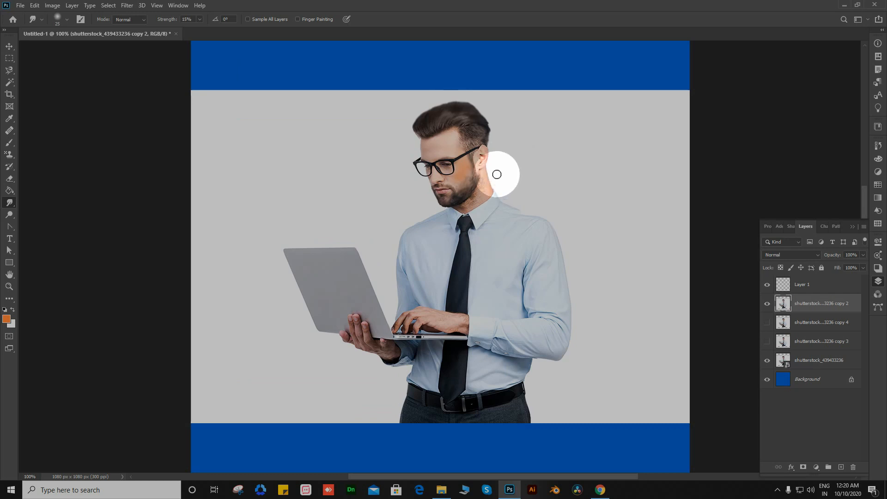
key(v)
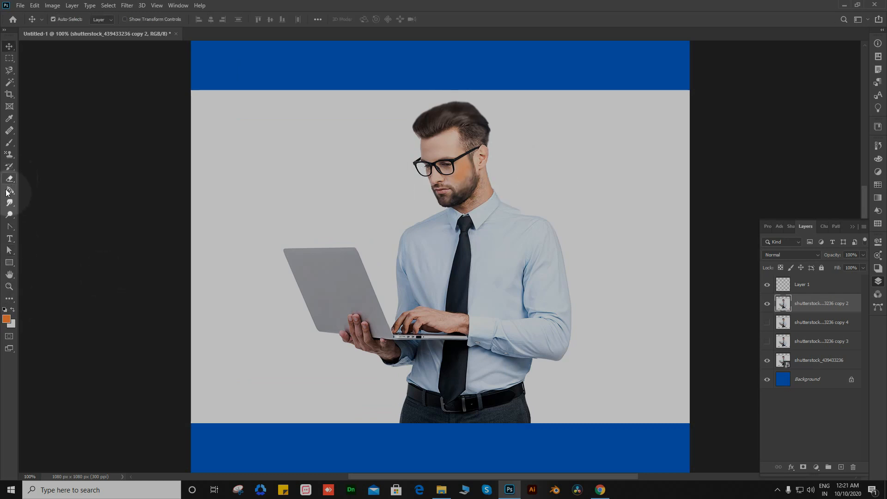
click(9, 204)
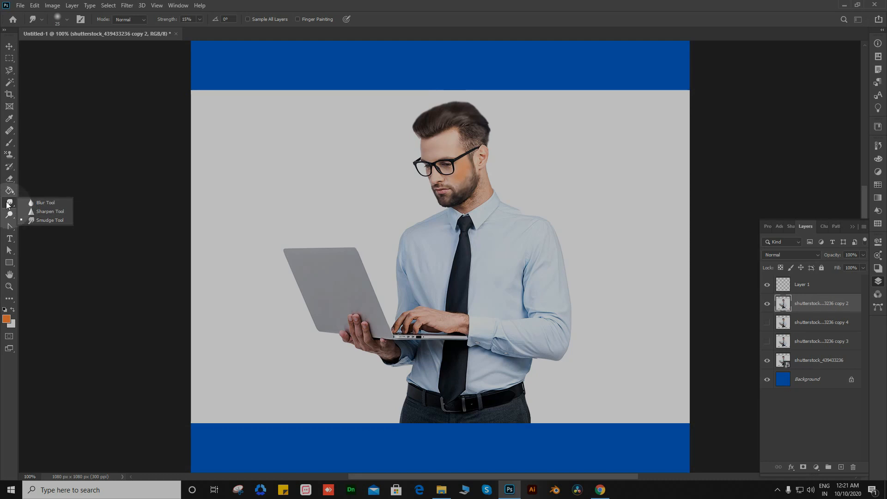
click(39, 216)
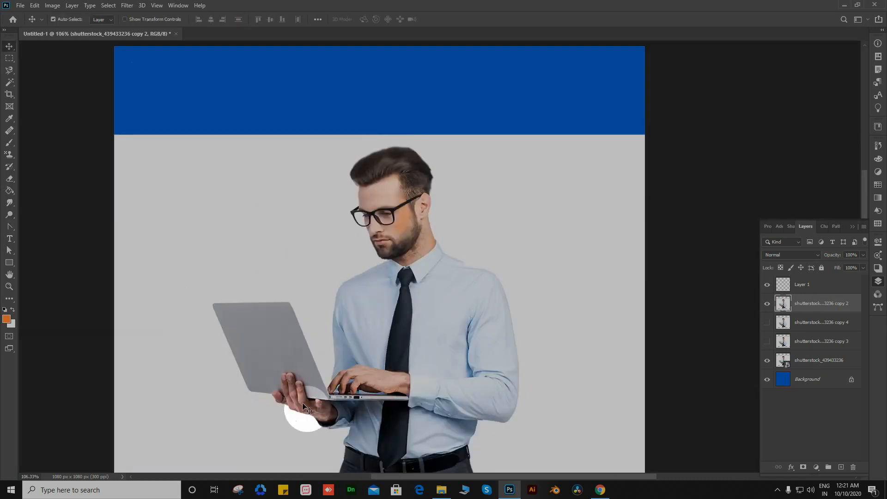
- Lighten the fingers of the hand holding the laptop using the Dodge tool with a 20 px brush, Midtones range and 50% exposure
scroll(303, 406, up, 5)
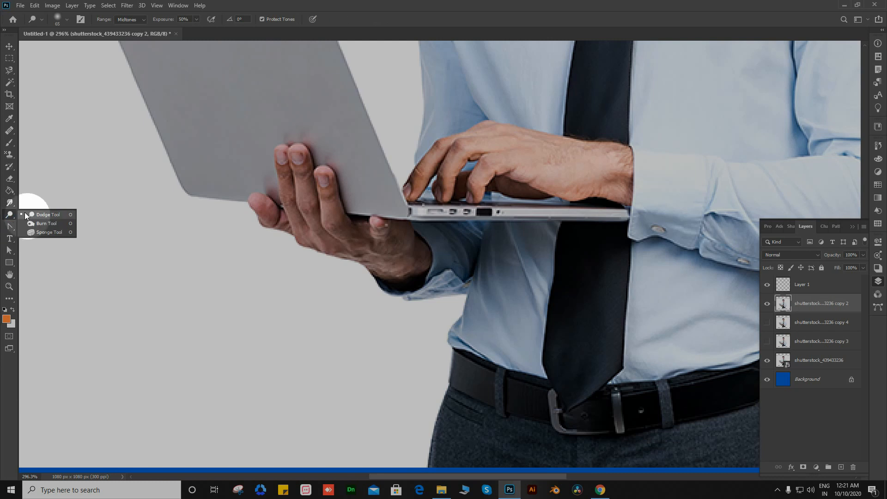
click(29, 215)
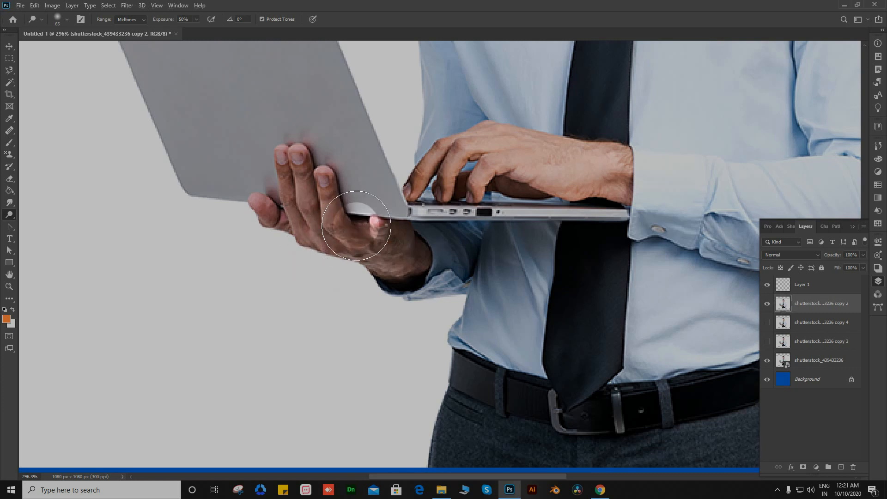
scroll(349, 240, up, 3)
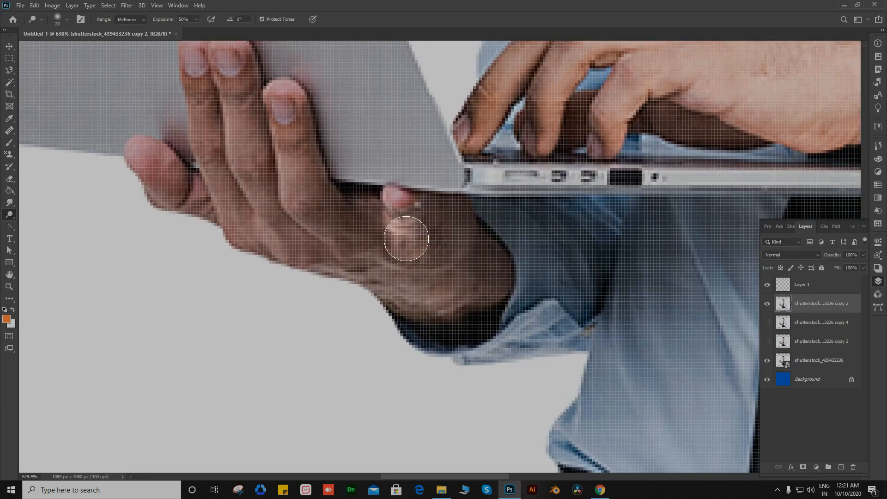
mouse_move(423, 234)
mouse_down()
mouse_move(418, 279)
mouse_move(408, 241)
mouse_move(383, 241)
mouse_move(349, 266)
mouse_move(367, 246)
mouse_move(329, 230)
mouse_up()
mouse_move(309, 185)
mouse_down()
mouse_move(374, 257)
mouse_move(290, 139)
mouse_move(305, 197)
mouse_move(360, 242)
mouse_move(395, 251)
mouse_move(373, 249)
mouse_move(303, 162)
mouse_up()
drag(251, 121, 382, 182)
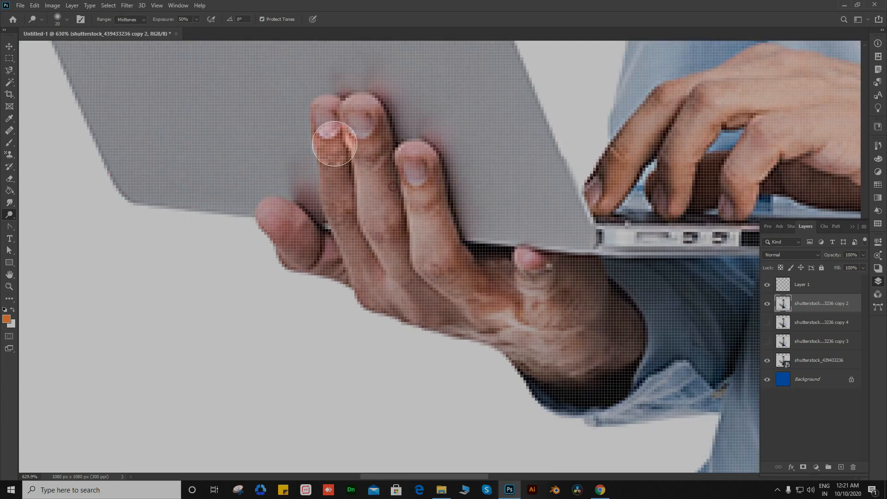
mouse_move(334, 143)
mouse_down()
mouse_move(373, 259)
mouse_move(393, 278)
mouse_move(343, 187)
mouse_move(352, 129)
mouse_move(370, 167)
mouse_move(396, 165)
mouse_move(445, 284)
mouse_move(330, 261)
mouse_move(293, 243)
mouse_move(327, 249)
mouse_up()
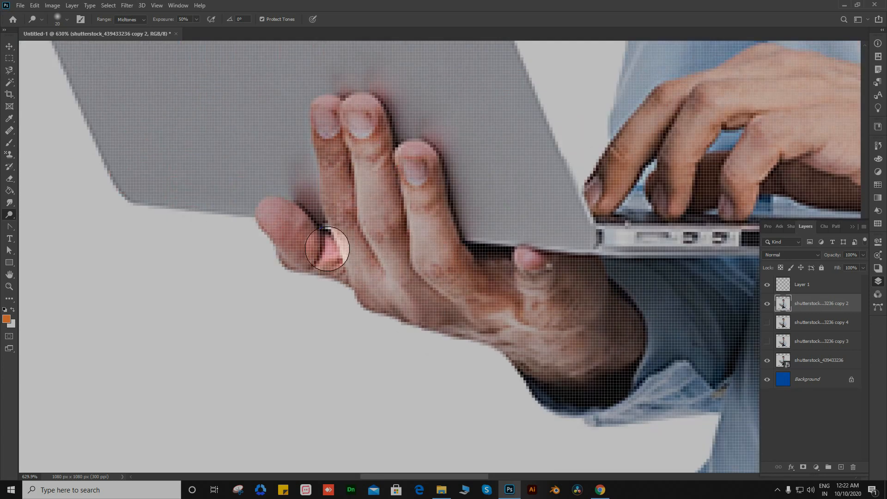
- Dodge the palm edge and wrist of the hand under the laptop, undoing one stroke over the palm
drag(473, 305, 368, 210)
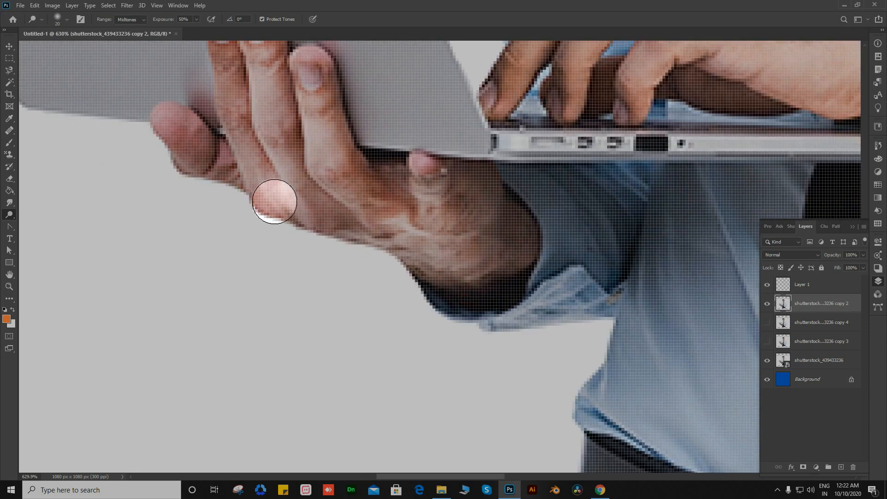
mouse_move(275, 201)
mouse_down()
mouse_move(327, 220)
mouse_move(298, 221)
mouse_move(364, 218)
mouse_move(428, 231)
mouse_move(370, 188)
mouse_up()
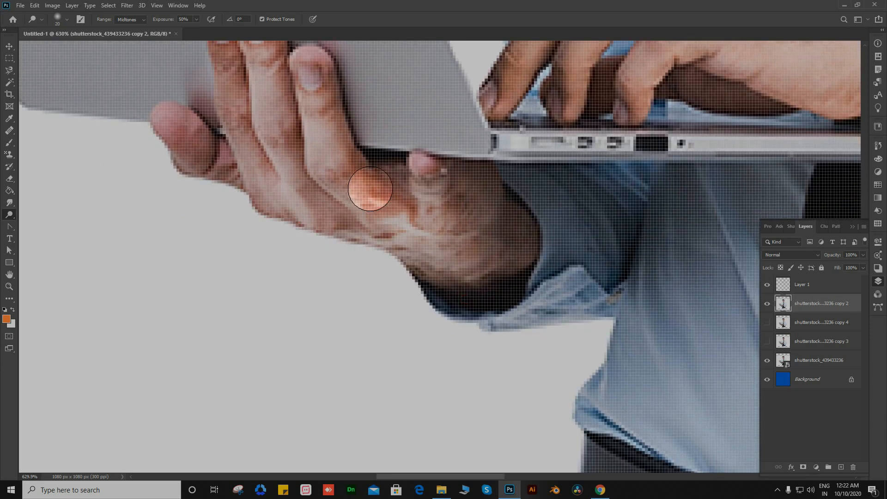
key(ctrl+z)
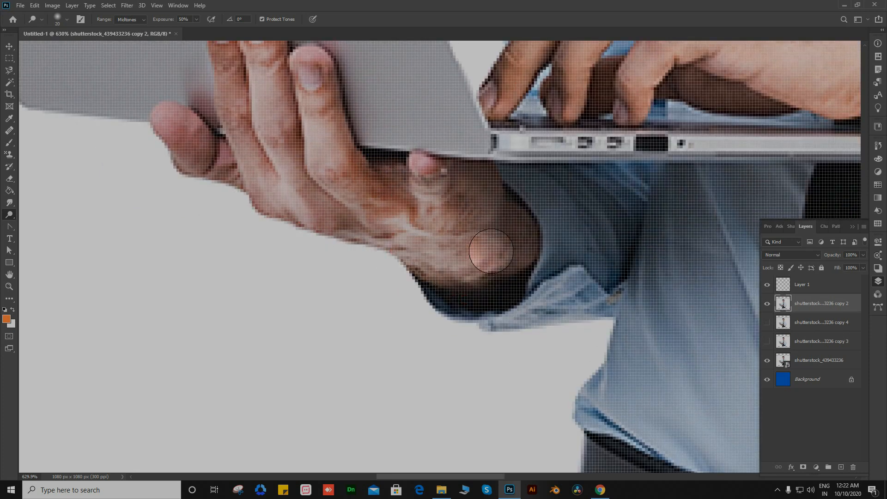
mouse_move(490, 251)
mouse_down()
mouse_move(438, 276)
mouse_move(510, 248)
mouse_move(477, 203)
mouse_move(507, 239)
mouse_move(496, 211)
mouse_move(468, 199)
mouse_move(457, 175)
mouse_move(459, 219)
mouse_move(501, 208)
mouse_move(510, 257)
mouse_move(518, 231)
mouse_move(516, 247)
mouse_move(441, 277)
mouse_move(335, 246)
mouse_up()
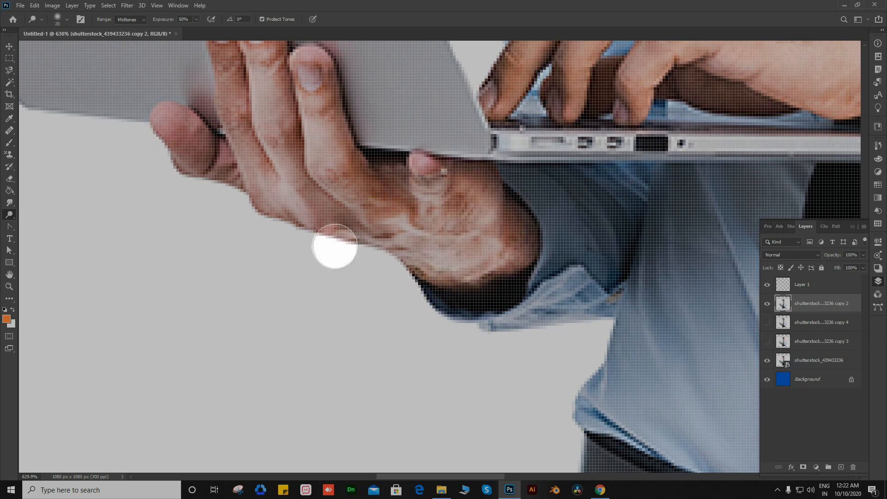
scroll(317, 233, down, 10)
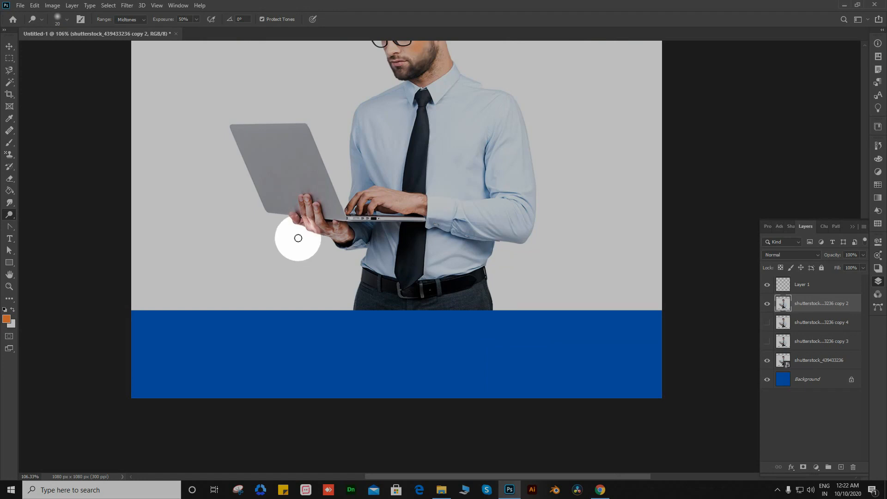
- Dodge the palm and fingers of the hand holding the laptop with a 46 px brush, reducing the exposure to 5% and raising it to 19%
scroll(319, 241, up, 10)
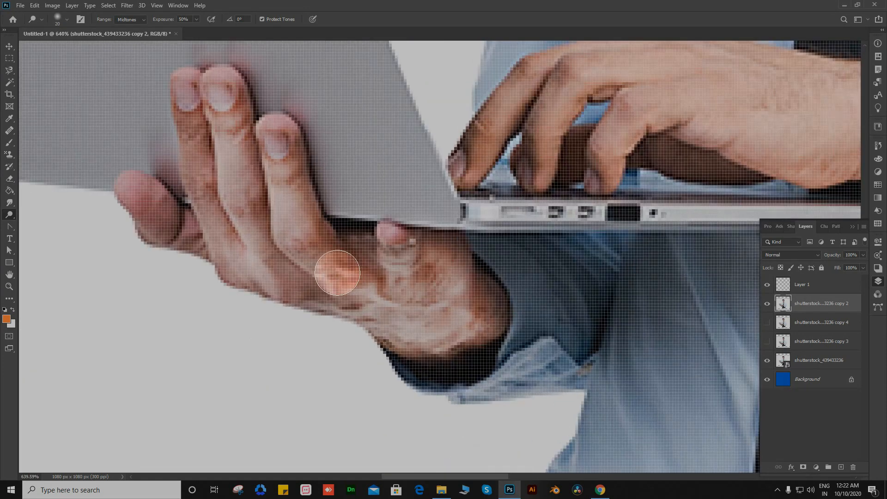
mouse_move(329, 259)
mouse_down()
mouse_move(362, 272)
mouse_move(344, 268)
mouse_move(342, 247)
mouse_move(292, 271)
mouse_move(281, 296)
mouse_move(256, 270)
mouse_move(219, 177)
mouse_move(162, 141)
mouse_move(261, 107)
mouse_move(219, 73)
mouse_up()
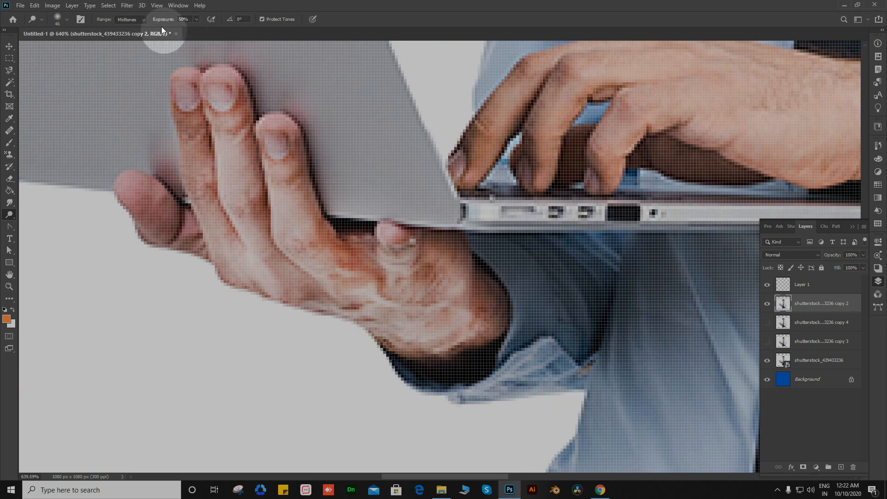
text(5)
key(Return)
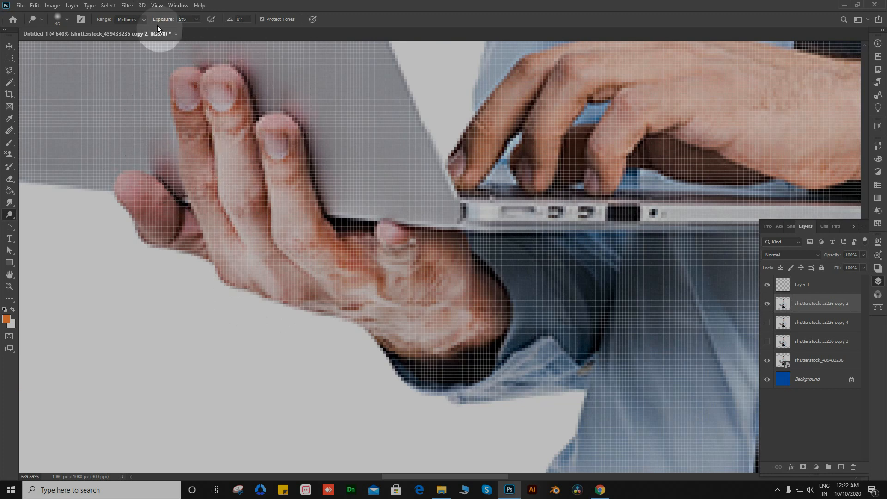
mouse_move(232, 185)
mouse_down()
mouse_move(239, 218)
mouse_move(229, 218)
mouse_move(237, 205)
mouse_move(254, 204)
mouse_move(165, 219)
mouse_up()
scroll(347, 192, down, 5)
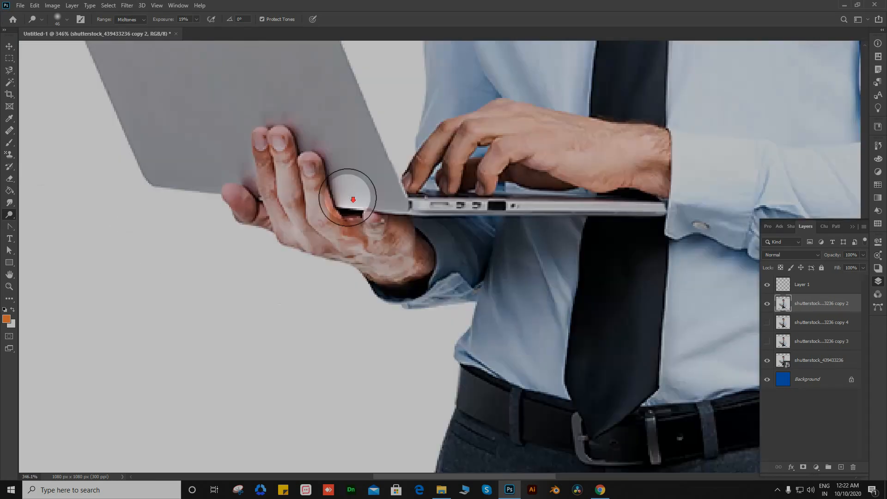
scroll(350, 190, up, 2)
scroll(350, 190, down, 1)
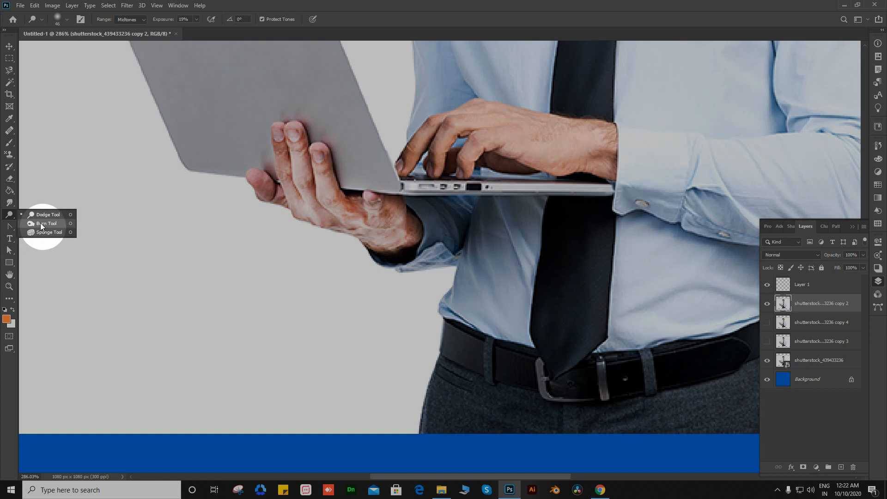
- Darken the lower edge of the typing hand up to its fingers using the Burn tool with a 22 px brush, Midtones range and 50% exposure
click(40, 223)
scroll(506, 171, up, 2)
drag(526, 159, 398, 291)
scroll(379, 280, up, 2)
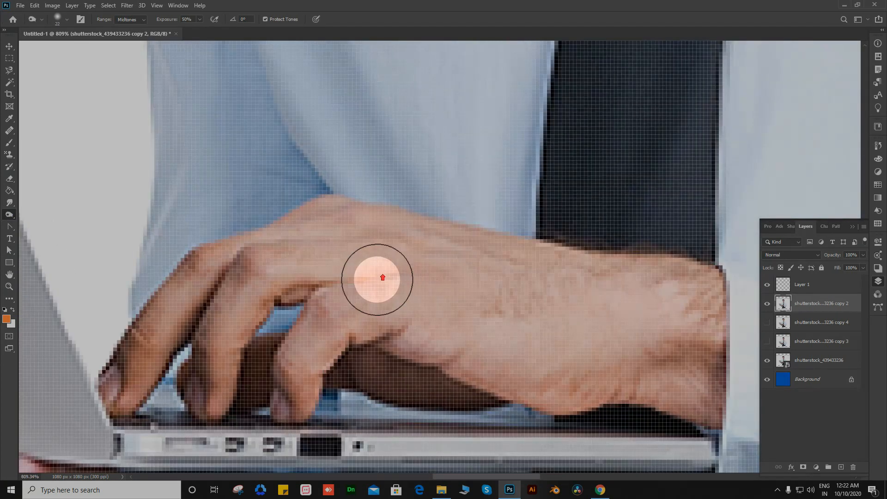
scroll(393, 273, down, 2)
scroll(495, 257, up, 1)
scroll(311, 265, down, 1)
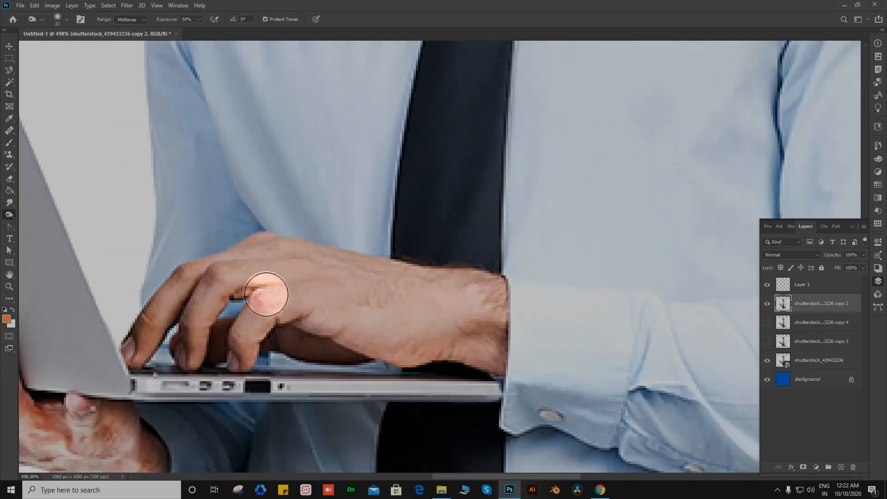
scroll(257, 293, up, 1)
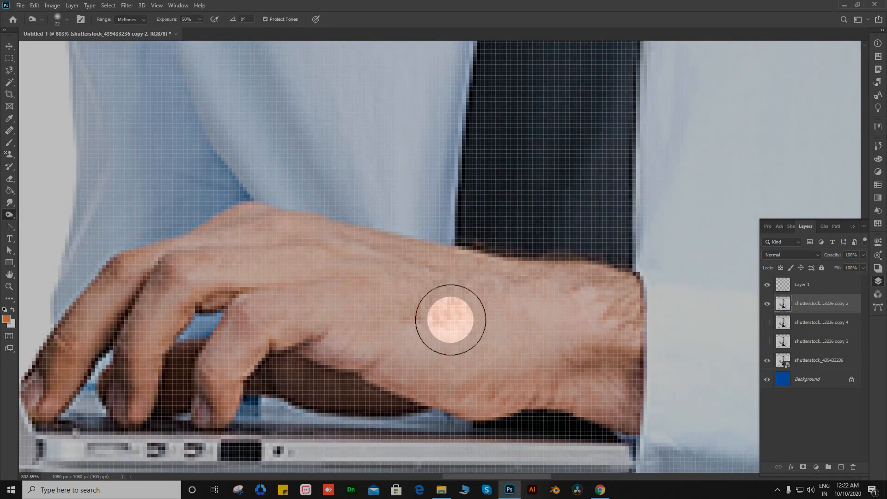
drag(377, 362, 400, 253)
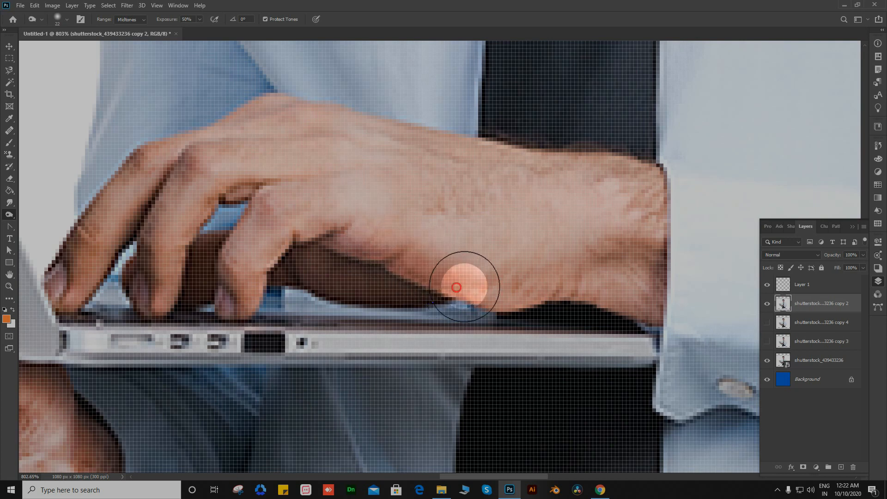
mouse_move(465, 287)
mouse_down()
mouse_move(549, 289)
mouse_move(474, 300)
mouse_move(369, 248)
mouse_move(317, 237)
mouse_move(290, 249)
mouse_up()
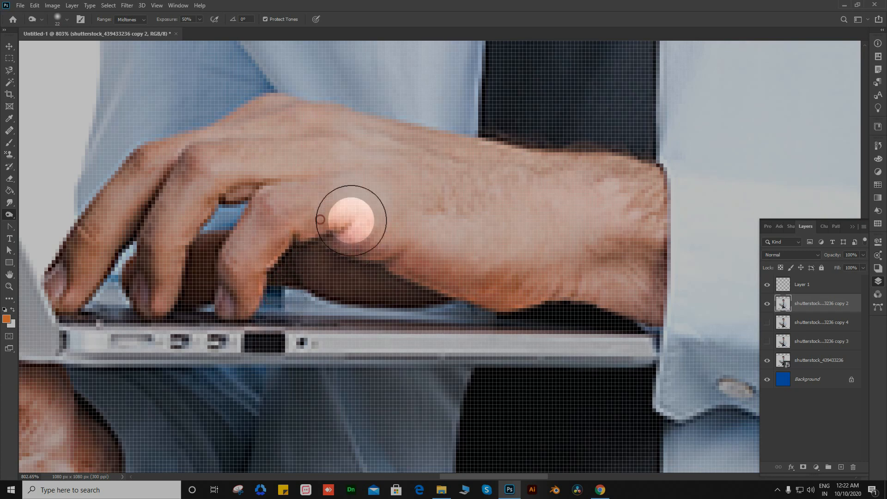
scroll(551, 253, down, 5)
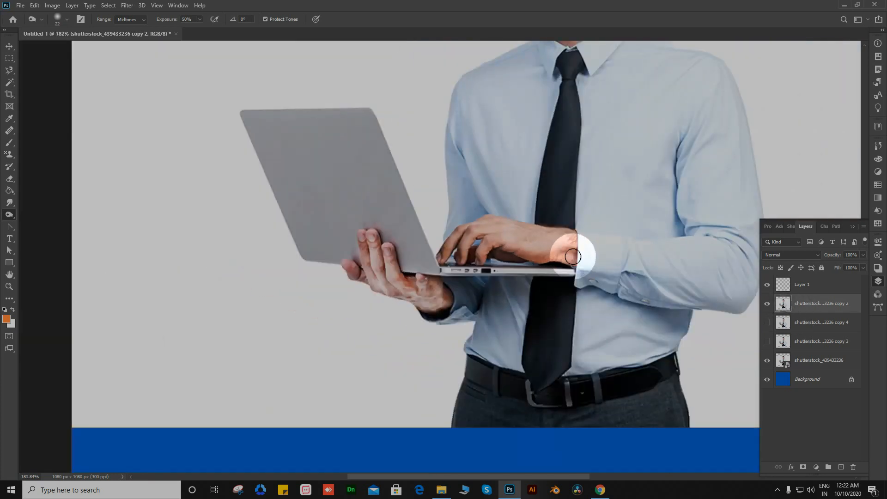
- Burn the underside of the typing hand's wrist next to the shirt cuff
scroll(573, 256, up, 5)
mouse_move(525, 248)
mouse_down()
mouse_move(495, 258)
mouse_move(532, 251)
mouse_up()
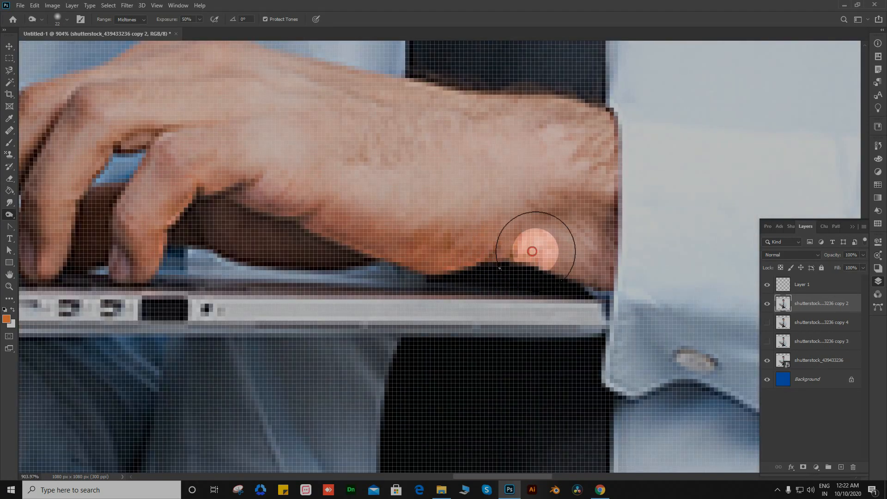
scroll(533, 251, down, 5)
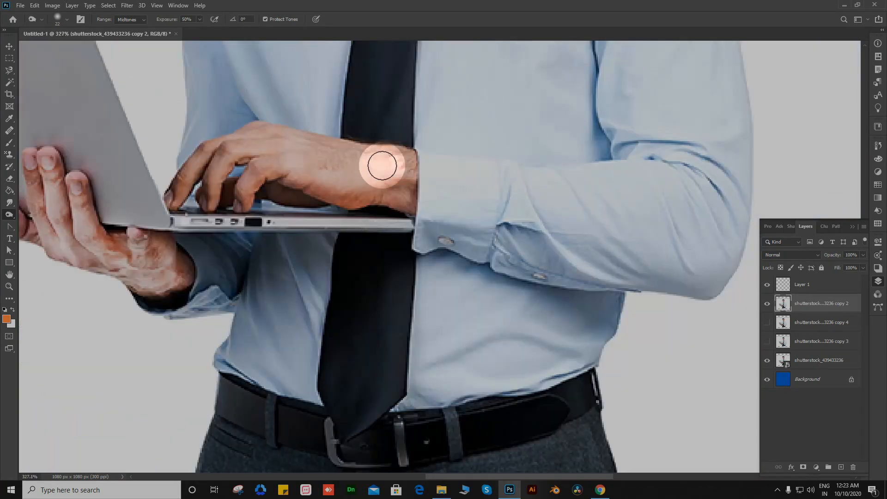
scroll(263, 144, down, 3)
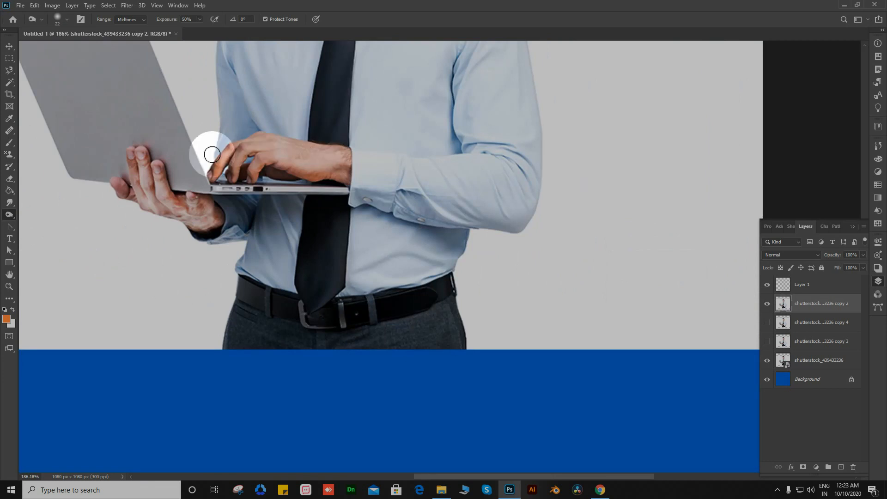
- Burn the fingers and palm of the hand supporting the laptop with the same 22 px brush
scroll(134, 202, up, 4)
mouse_move(134, 188)
mouse_down()
mouse_move(165, 166)
mouse_move(170, 222)
mouse_move(195, 257)
mouse_move(228, 259)
mouse_move(137, 198)
mouse_move(278, 162)
mouse_up()
mouse_move(244, 88)
mouse_down()
mouse_move(268, 210)
mouse_move(224, 94)
mouse_move(261, 184)
mouse_move(267, 156)
mouse_move(239, 109)
mouse_move(239, 90)
mouse_move(251, 123)
mouse_move(195, 206)
mouse_move(299, 255)
mouse_move(450, 264)
mouse_move(409, 267)
mouse_move(404, 291)
mouse_move(379, 291)
mouse_move(356, 278)
mouse_move(404, 271)
mouse_move(465, 311)
mouse_move(508, 301)
mouse_move(497, 236)
mouse_move(504, 276)
mouse_move(465, 303)
mouse_move(431, 283)
mouse_move(420, 263)
mouse_move(300, 165)
mouse_move(304, 116)
mouse_move(329, 178)
mouse_move(472, 249)
mouse_move(523, 225)
mouse_move(502, 284)
mouse_move(464, 328)
mouse_move(373, 304)
mouse_move(430, 289)
mouse_move(286, 276)
mouse_move(253, 150)
mouse_move(237, 198)
mouse_move(236, 180)
mouse_move(256, 219)
mouse_move(308, 248)
mouse_move(344, 247)
mouse_move(143, 157)
mouse_up()
scroll(143, 157, down, 2)
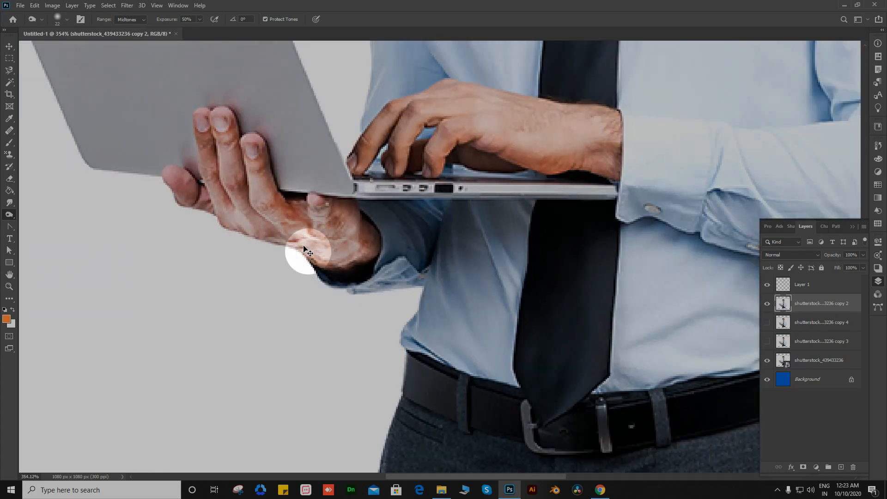
scroll(316, 239, up, 3)
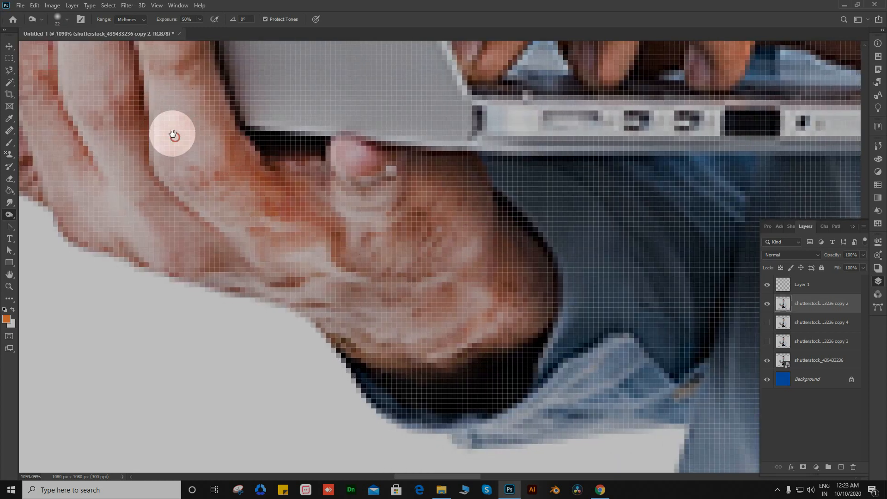
drag(174, 135, 277, 193)
mouse_move(171, 117)
mouse_down()
mouse_move(224, 174)
mouse_move(221, 232)
mouse_move(228, 207)
mouse_move(264, 326)
mouse_move(248, 307)
mouse_move(337, 198)
mouse_move(327, 182)
mouse_move(297, 177)
mouse_up()
scroll(297, 177, down, 3)
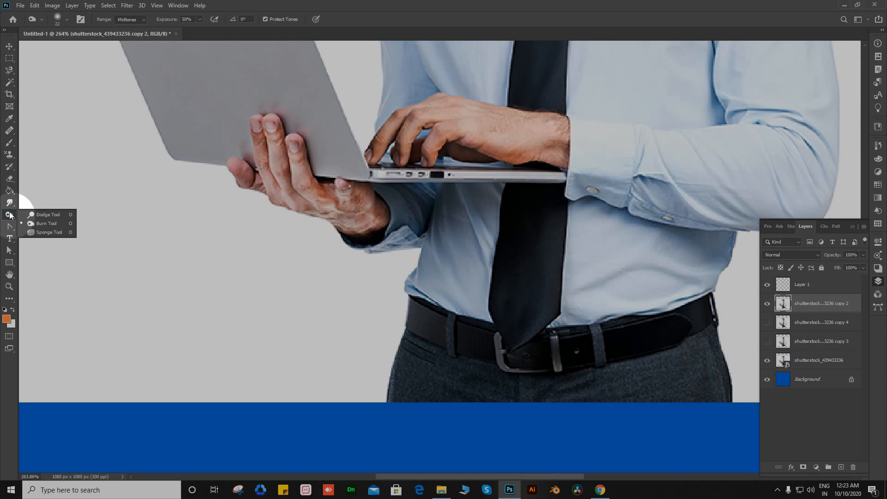
- Switch to the Sponge tool, bring the face into view, and hide Layer 1 and the shutterstock_439433236 copy 2 layer
click(45, 233)
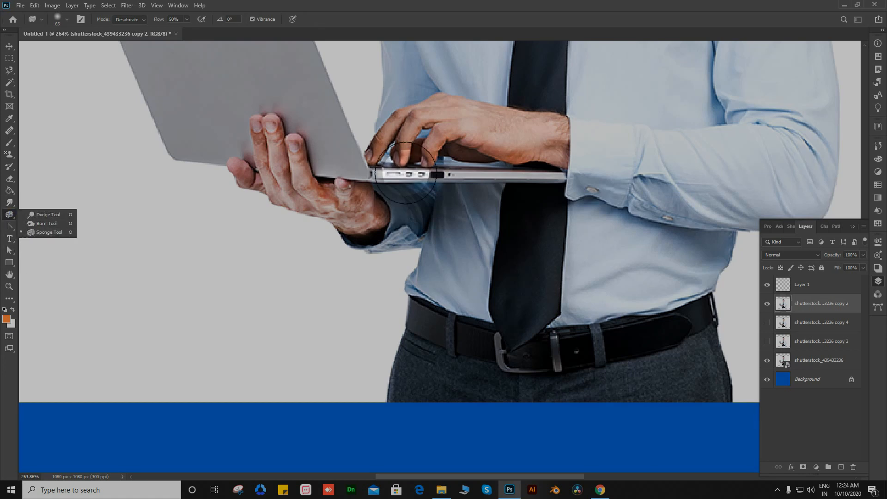
mouse_move(526, 110)
mouse_down()
mouse_move(501, 194)
mouse_move(446, 192)
mouse_up()
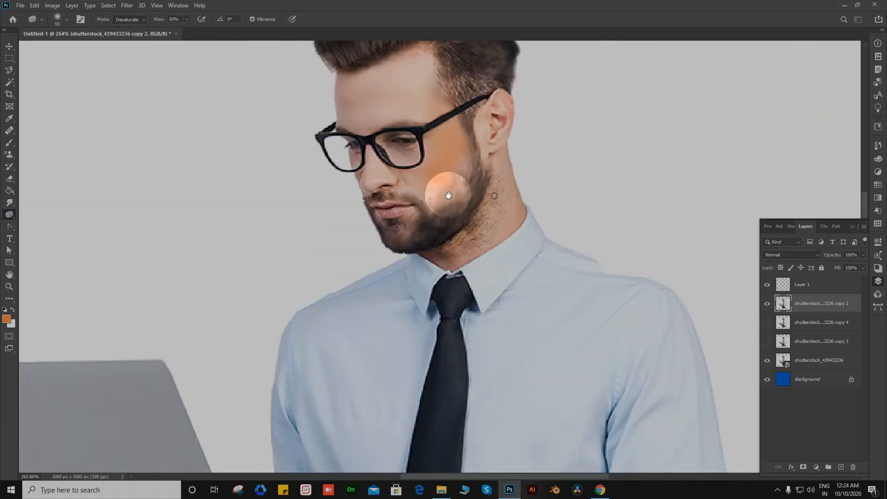
click(767, 284)
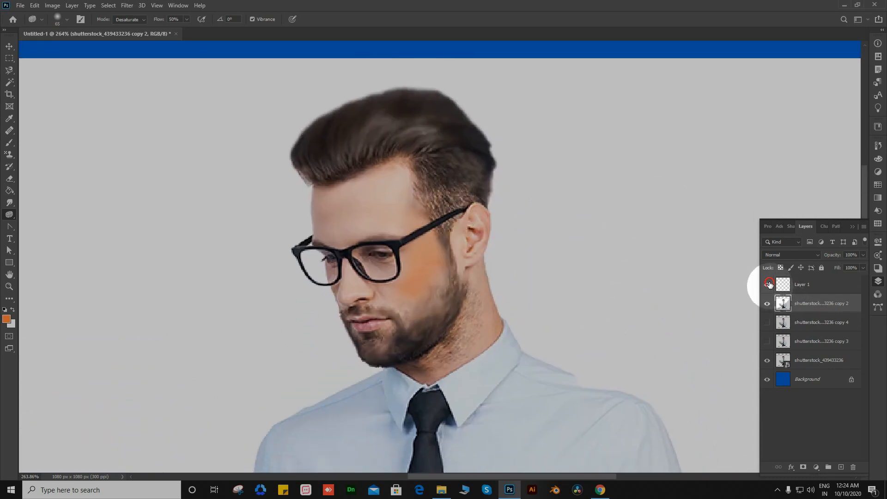
scroll(377, 257, up, 6)
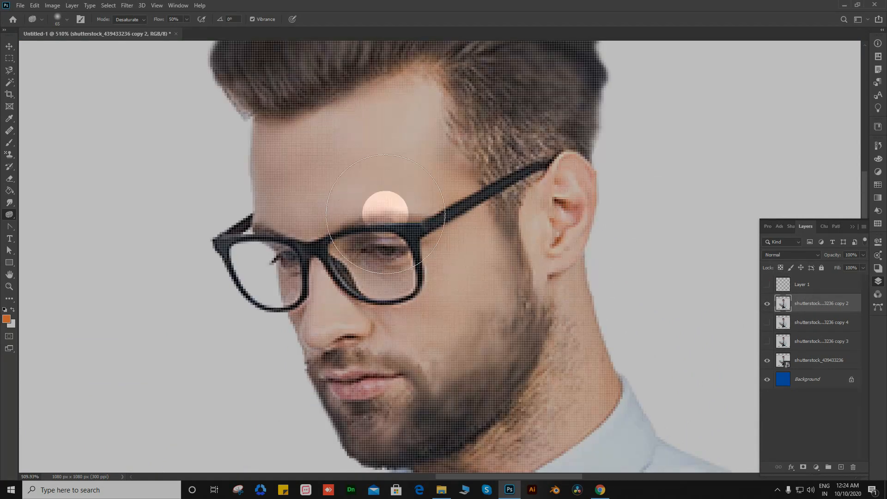
click(767, 303)
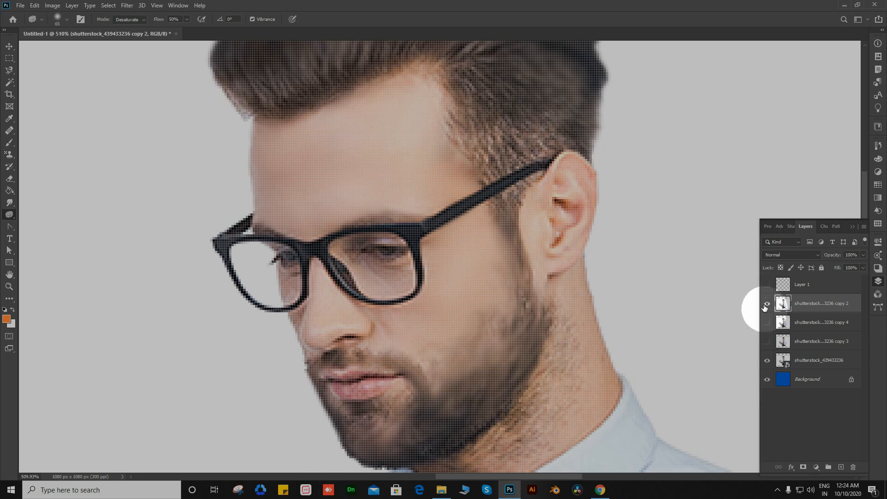
- Toggle the visibility of the remaining photo layers and the background to compare the edited copies of the face with the original
click(768, 340)
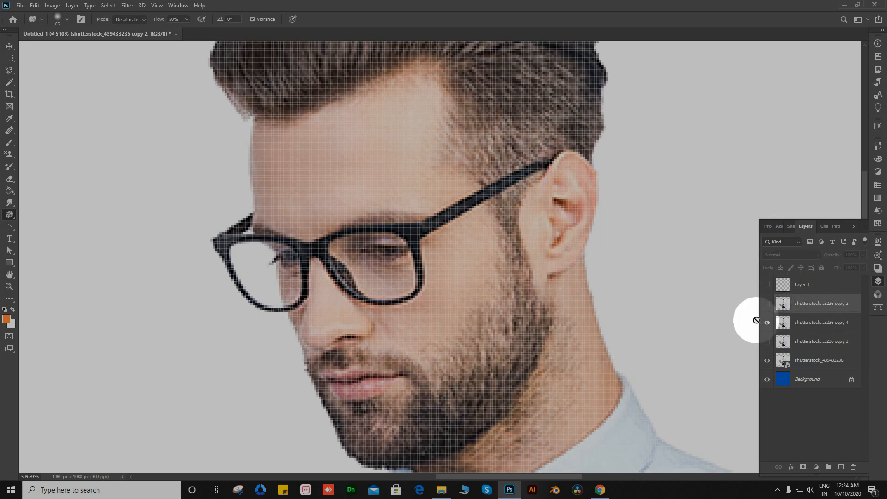
click(767, 361)
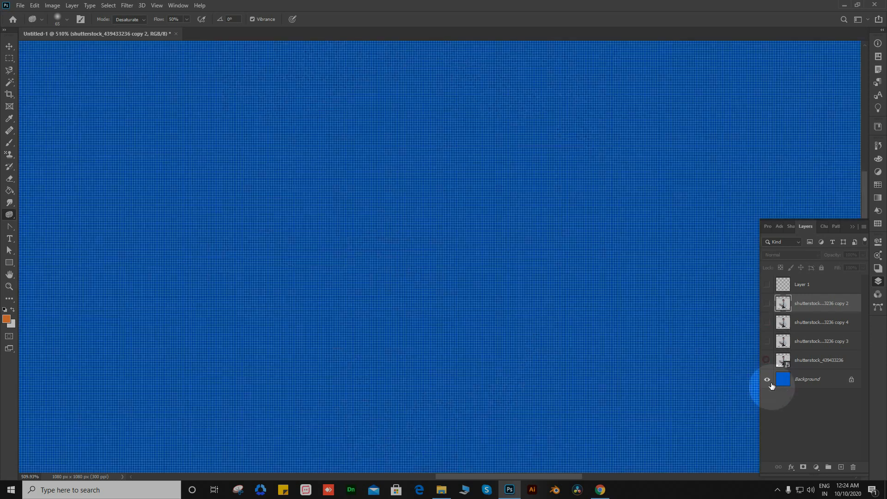
click(767, 380)
click(767, 361)
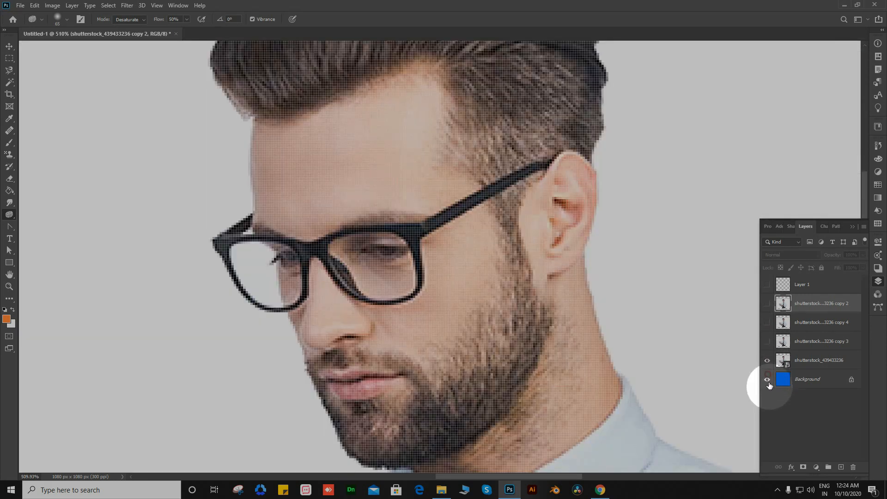
click(766, 342)
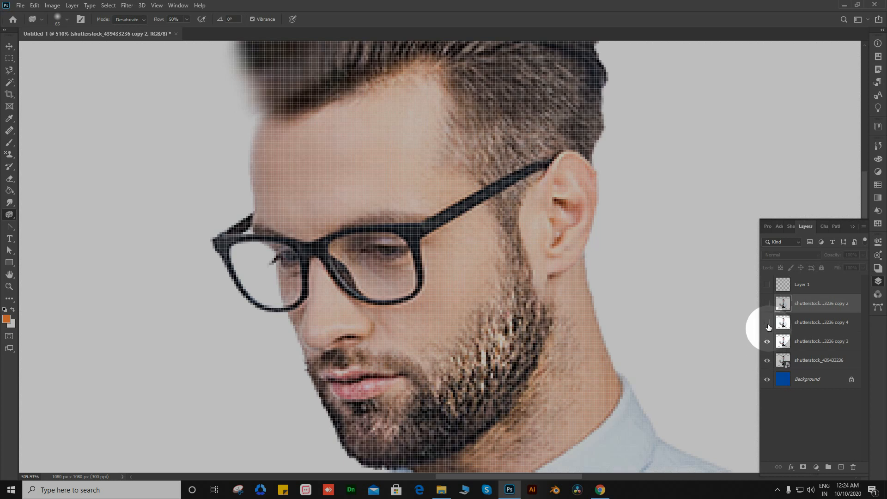
click(768, 342)
click(767, 342)
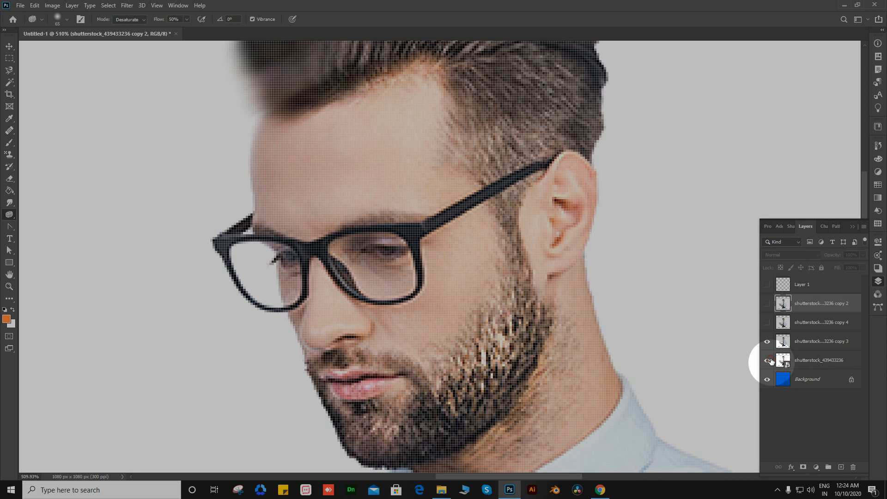
- Select the shutterstock_439433236 copy 3 layer with the Move tool, hide it and show copy 4 instead
key(v)
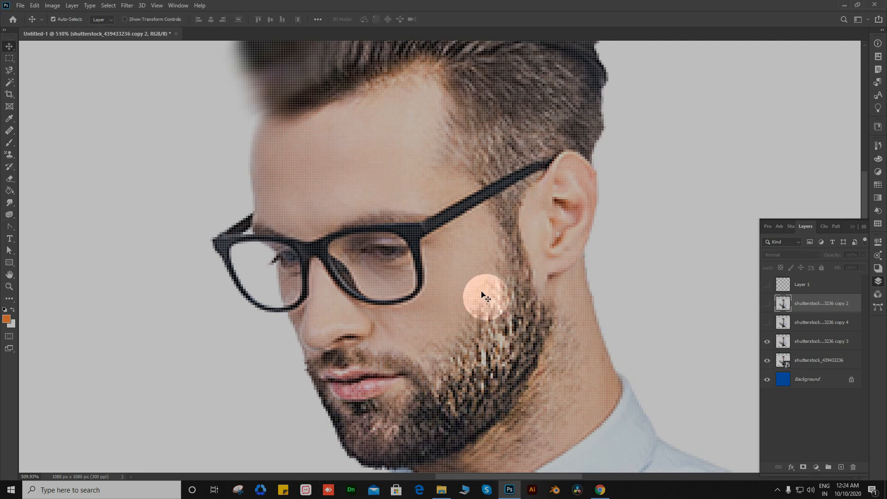
click(476, 295)
click(767, 342)
click(767, 323)
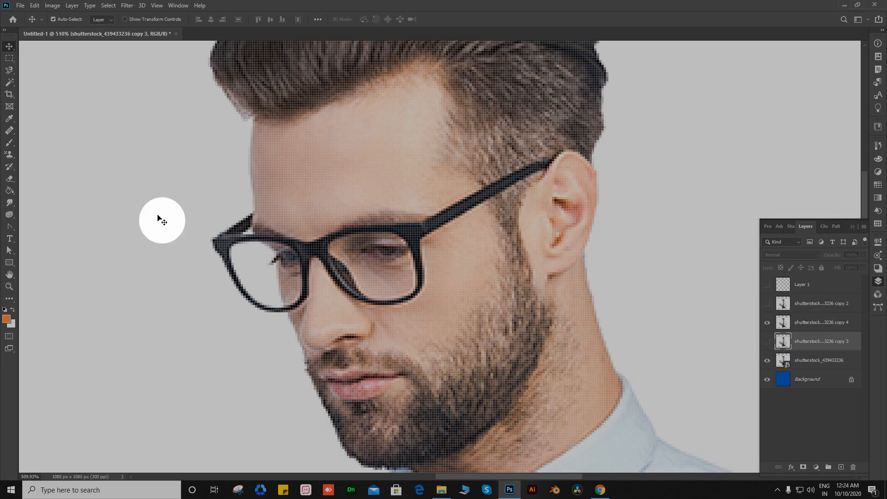
- Return to the Sponge tool, try it on the forehead, and make the shutterstock_439433236 copy 4 layer active
right_click(10, 213)
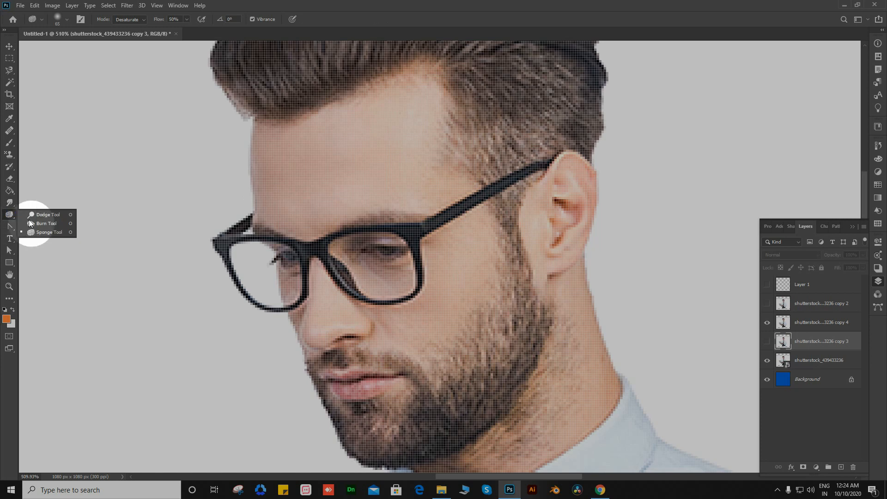
click(32, 233)
click(430, 164)
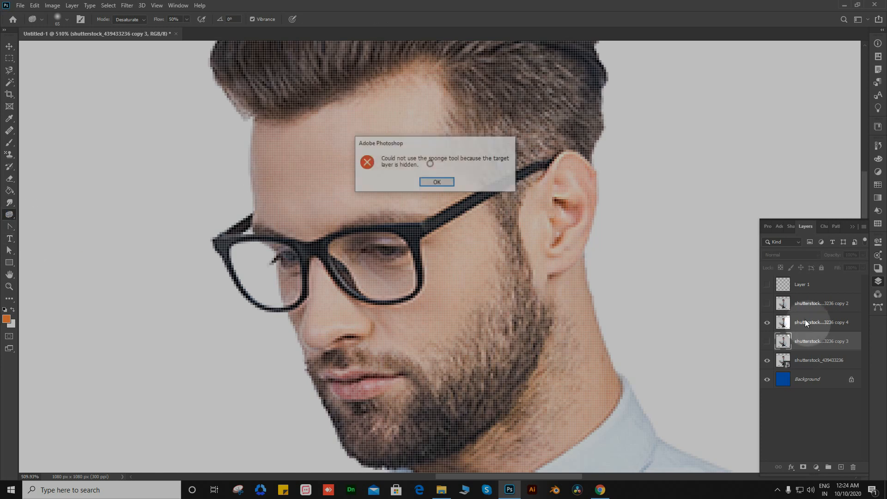
click(433, 178)
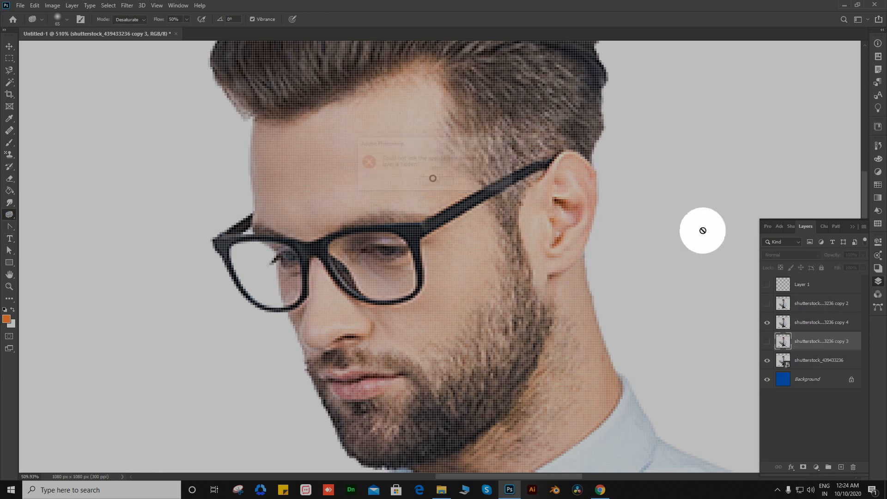
click(811, 322)
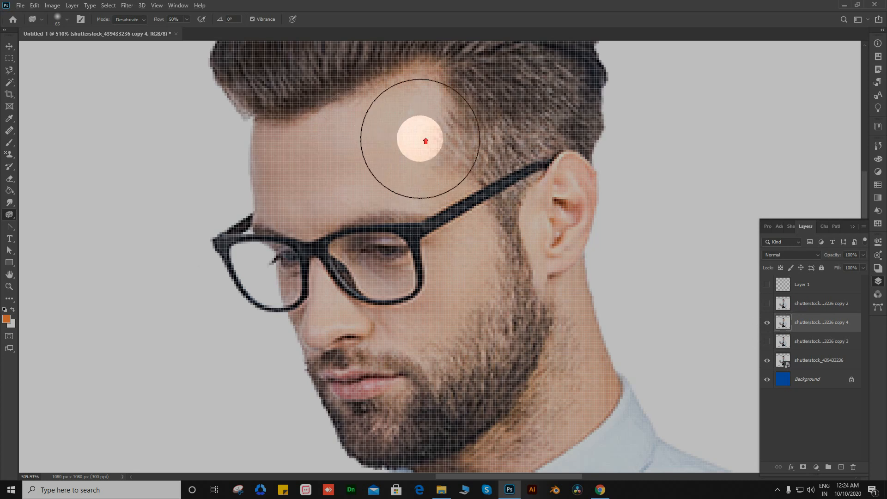
- Desaturate the skin of the forehead, cheek, ear and neck on copy 4 using the Sponge tool in Desaturate mode at 50% flow
scroll(420, 138, down, 3)
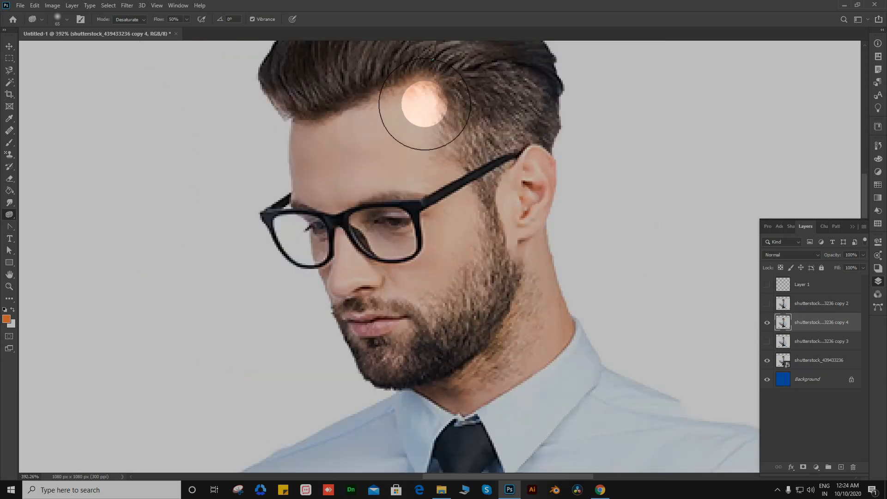
mouse_move(422, 94)
mouse_down()
mouse_move(407, 163)
mouse_move(396, 107)
mouse_move(393, 180)
mouse_move(396, 156)
mouse_move(421, 159)
mouse_move(443, 175)
mouse_move(456, 269)
mouse_move(458, 206)
mouse_move(432, 316)
mouse_move(441, 258)
mouse_move(419, 190)
mouse_move(389, 225)
mouse_move(398, 260)
mouse_move(366, 125)
mouse_move(365, 89)
mouse_move(406, 201)
mouse_move(433, 319)
mouse_move(488, 233)
mouse_move(511, 164)
mouse_move(527, 231)
mouse_move(520, 173)
mouse_move(512, 290)
mouse_move(483, 347)
mouse_move(518, 283)
mouse_move(505, 354)
mouse_move(530, 234)
mouse_move(551, 300)
mouse_move(559, 297)
mouse_move(559, 346)
mouse_move(572, 330)
mouse_move(574, 340)
mouse_move(513, 357)
mouse_move(519, 342)
mouse_move(454, 394)
mouse_move(476, 391)
mouse_move(474, 367)
mouse_move(502, 306)
mouse_move(483, 335)
mouse_move(528, 202)
mouse_move(538, 134)
mouse_move(541, 165)
mouse_move(530, 131)
mouse_move(498, 155)
mouse_move(442, 117)
mouse_up()
mouse_move(419, 72)
mouse_down()
mouse_move(390, 100)
mouse_move(387, 91)
mouse_move(392, 270)
mouse_move(412, 356)
mouse_move(414, 336)
mouse_move(408, 360)
mouse_move(400, 329)
mouse_up()
scroll(464, 200, down, 2)
scroll(473, 176, down, 4)
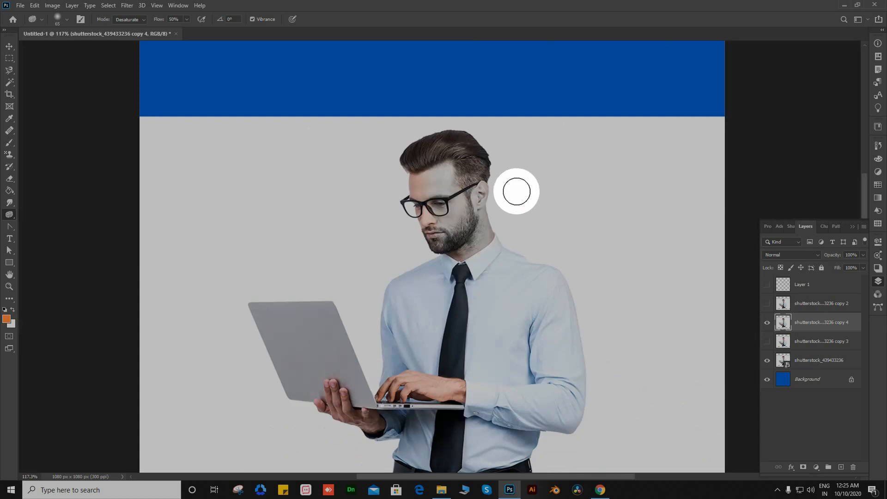
- Undo the Sponge desaturation on the face and hide the shutterstock_439433236 copy 4 layer
scroll(514, 189, up, 4)
scroll(492, 179, up, 3)
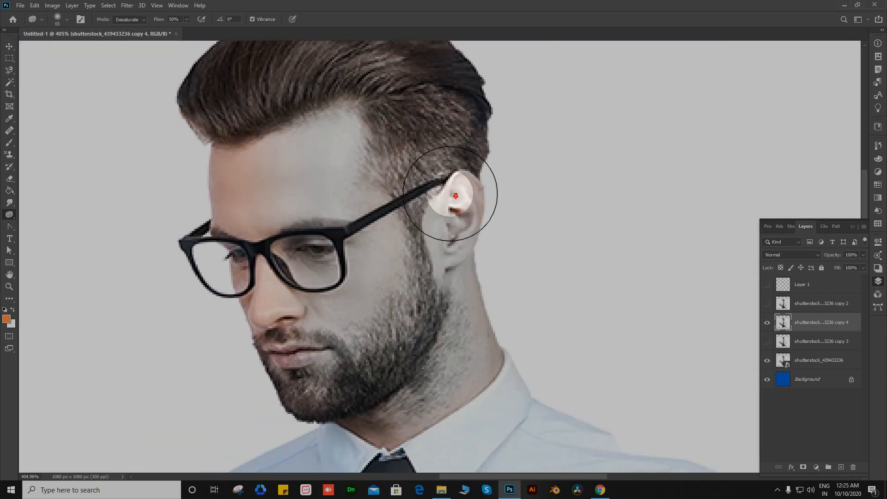
scroll(365, 204, down, 3)
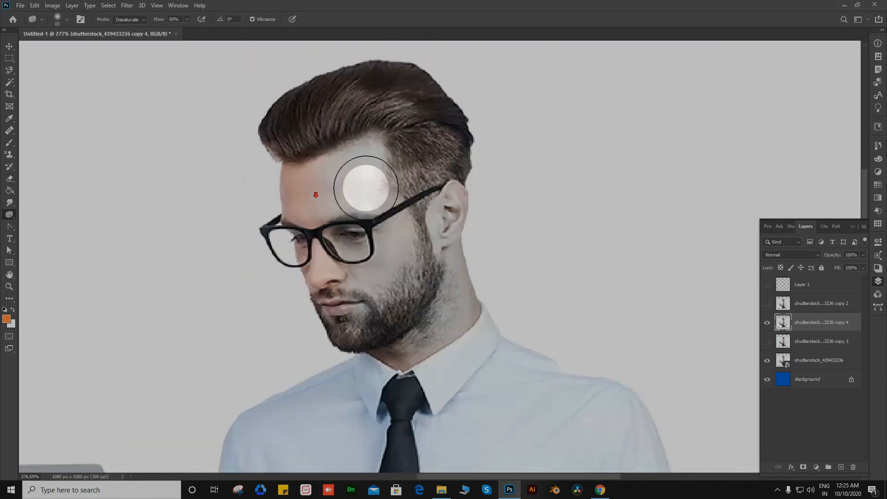
key(v)
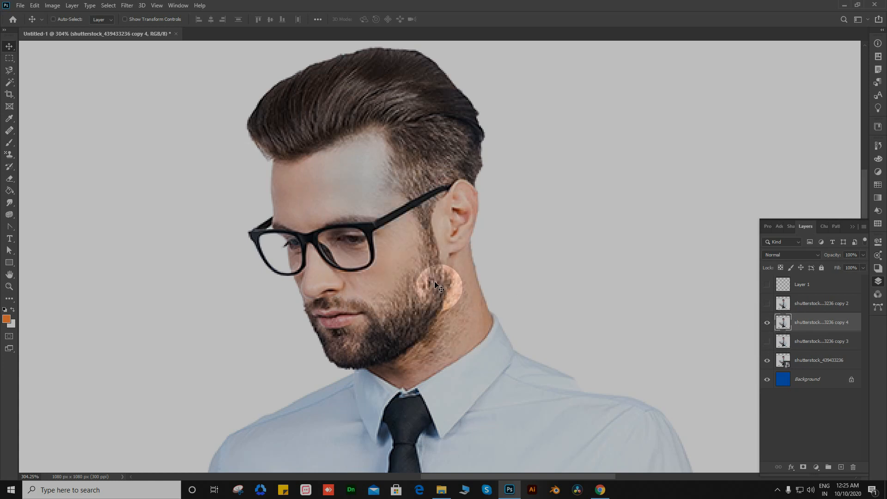
key(ctrl)
key(z)
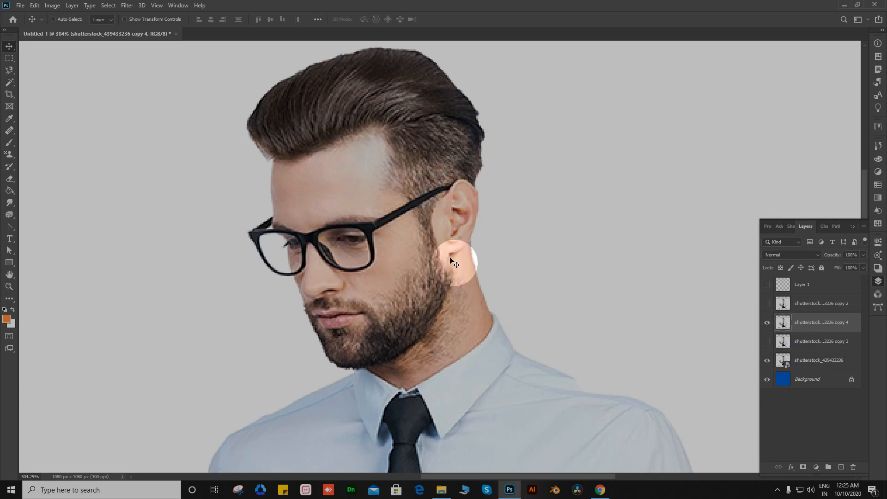
key(ctrl+comma)
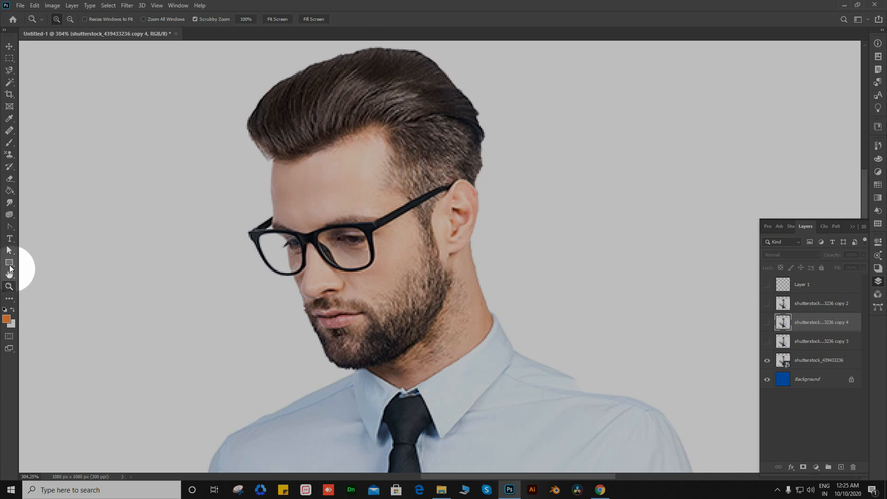
- Start a Pen tool path in Shape mode at the front hairline and curve it up around the front of the hair
click(10, 216)
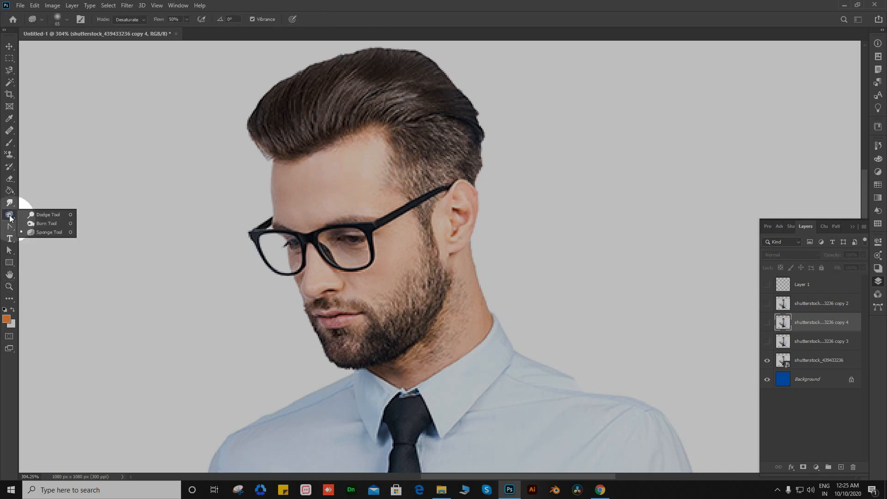
click(9, 226)
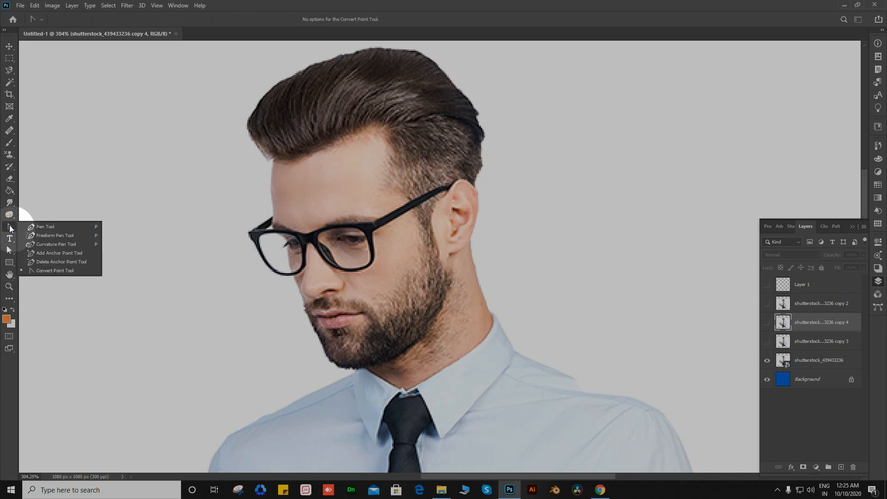
click(50, 271)
key(p)
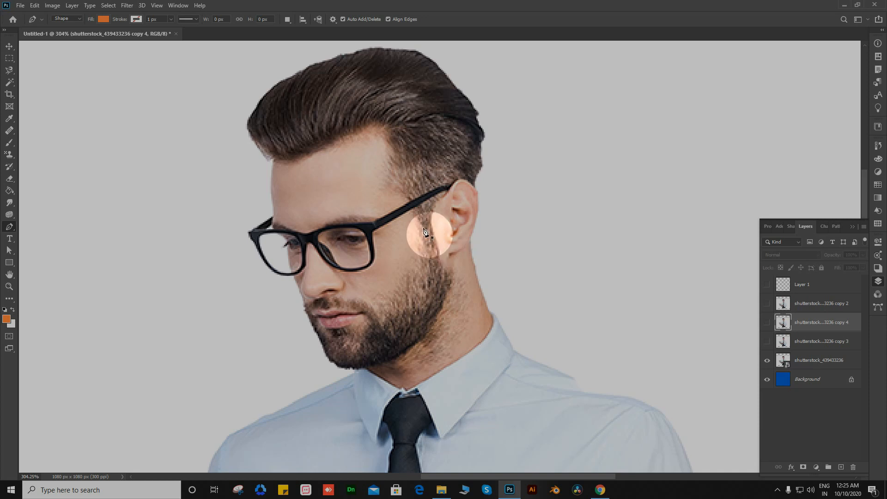
scroll(286, 171, up, 5)
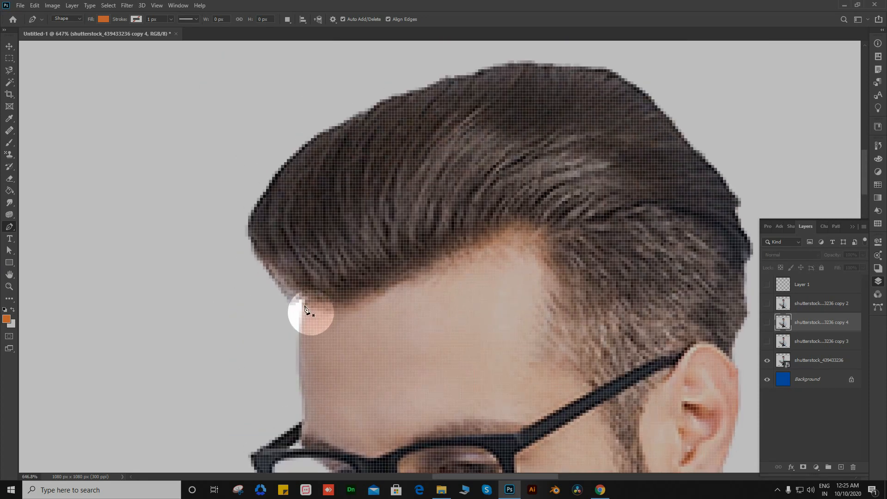
click(296, 301)
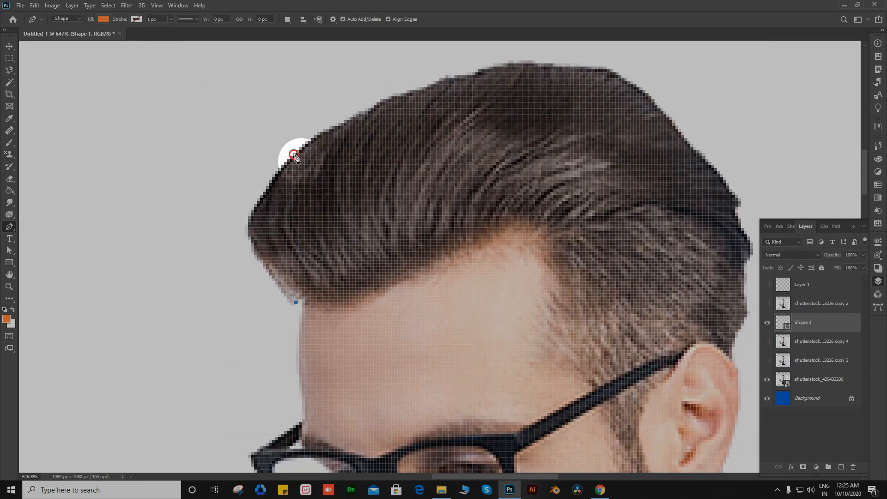
drag(294, 154, 387, 72)
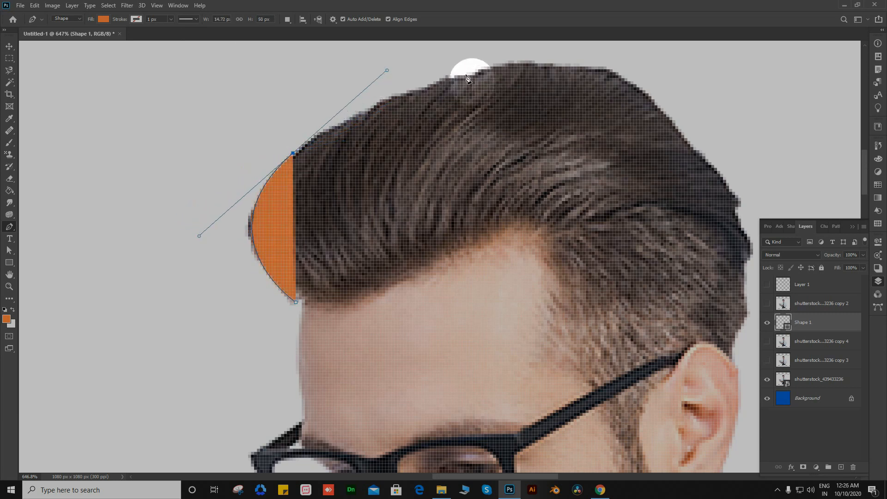
- Set the shape's fill to none, curve the path over the top of the hair and remove the outgoing handle of the newest anchor
click(103, 20)
click(49, 37)
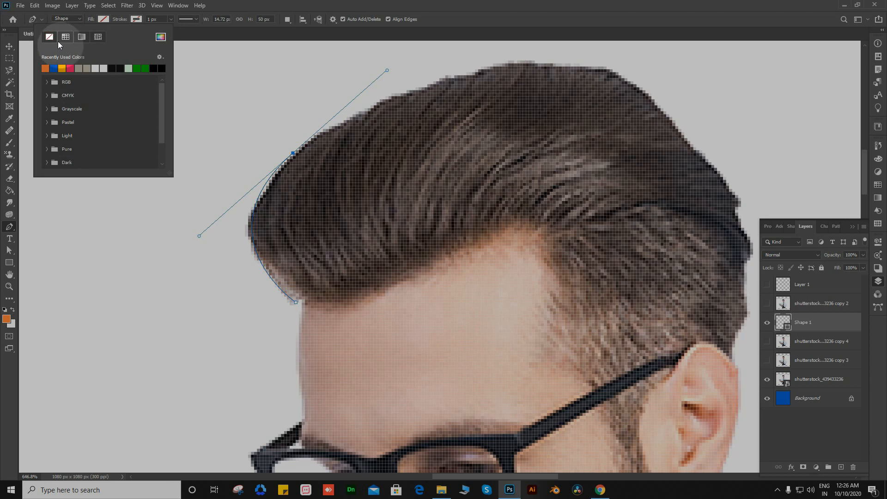
click(645, 92)
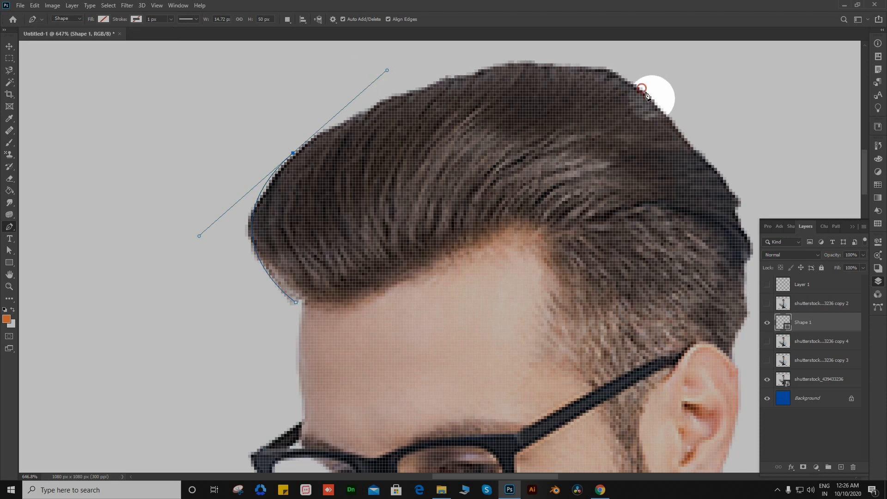
drag(646, 94, 707, 133)
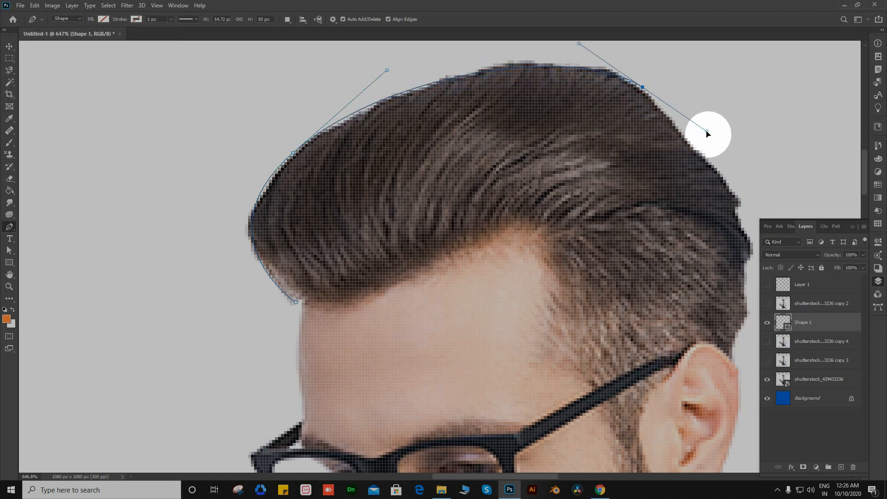
drag(703, 167, 464, 165)
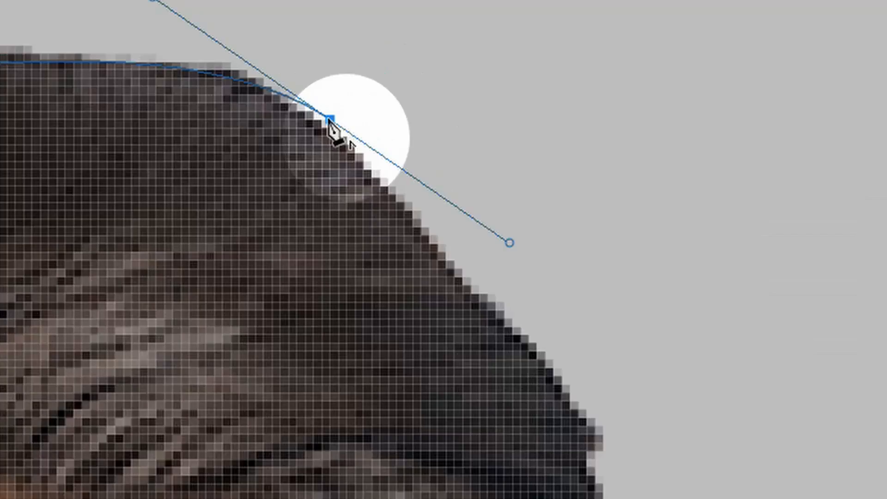
alt+click(405, 89)
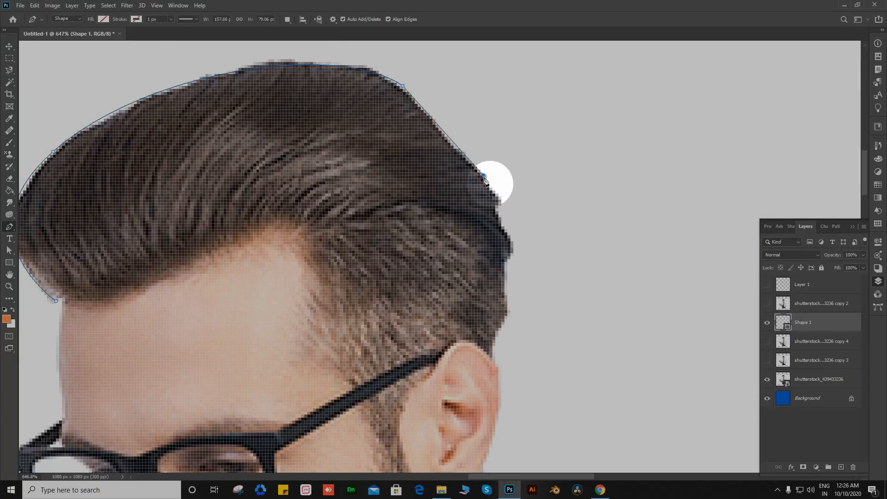
- Continue the path down the back of the hair toward the ear, placing curved and corner anchors along the outline
drag(483, 176, 505, 186)
click(499, 199)
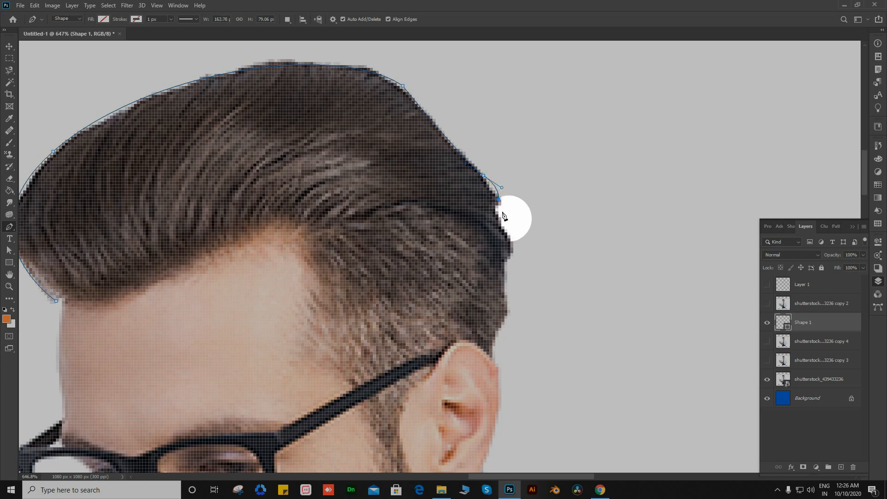
drag(501, 221, 506, 229)
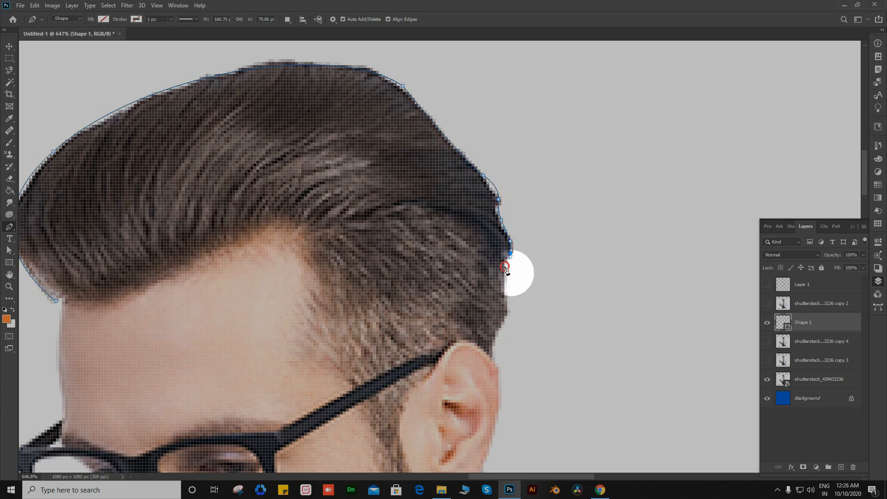
click(505, 266)
click(508, 283)
click(508, 295)
click(504, 313)
click(496, 334)
- Extend the path around the outer edge of the ear to the top of the neck with closely spaced anchors
drag(502, 323, 484, 213)
click(487, 227)
click(492, 241)
click(496, 265)
drag(496, 244, 492, 310)
click(499, 274)
drag(480, 329, 446, 128)
click(447, 162)
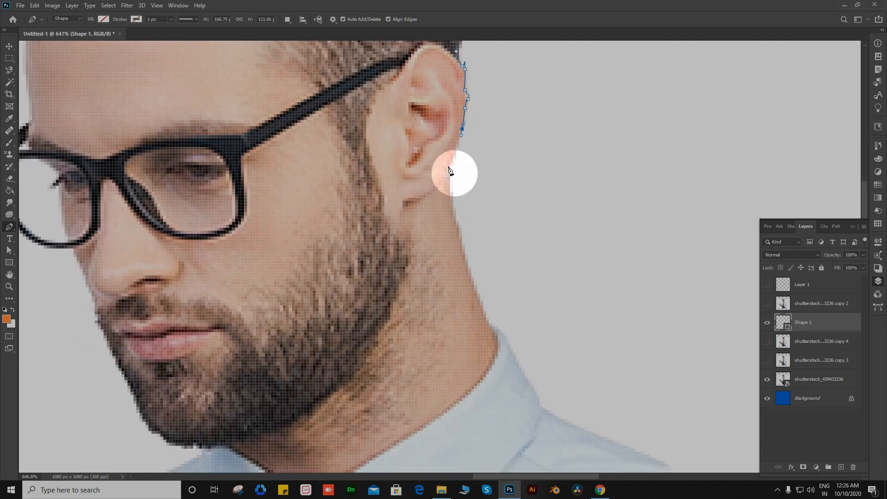
click(451, 183)
- Try tracing the back of the neck with several short path segments and undo them
drag(454, 200, 470, 278)
click(456, 236)
drag(470, 279, 470, 269)
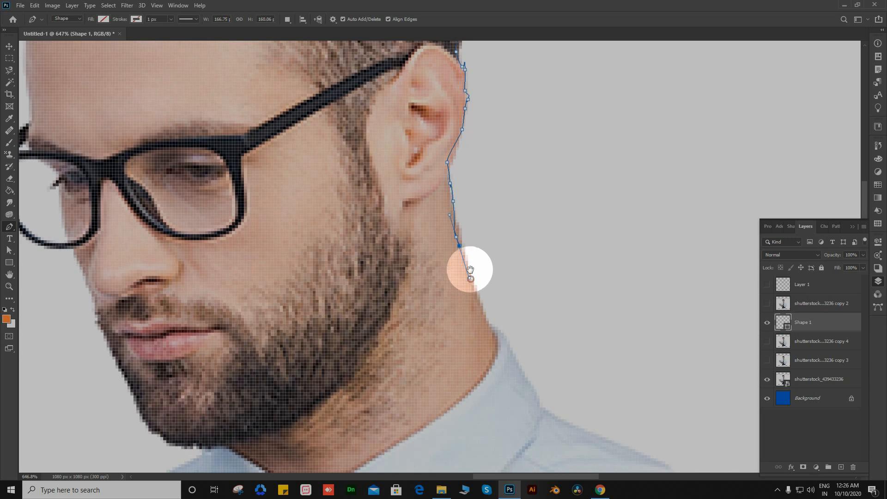
key(ctrl+z)
key(ctrl+z)
key(ctrl+z)
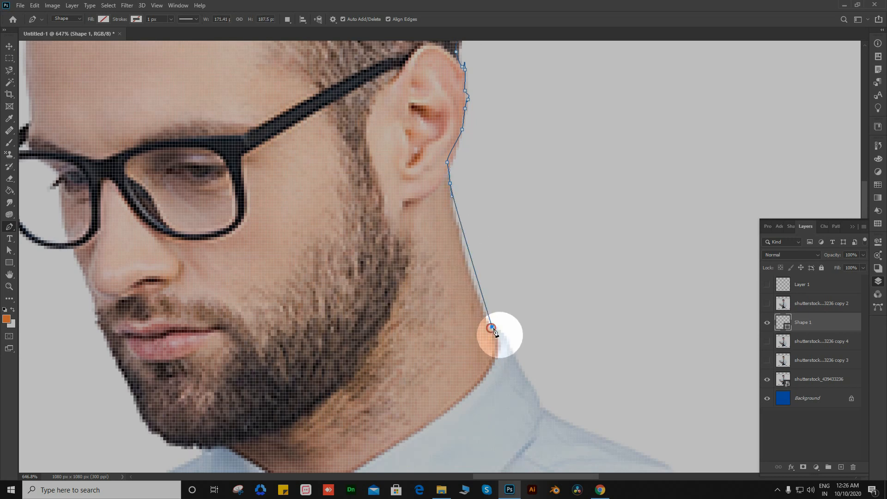
- Trace the path down the neck to the shirt collar and along its edge to the tie knot, removing the last anchor's outgoing handle
drag(506, 333, 440, 148)
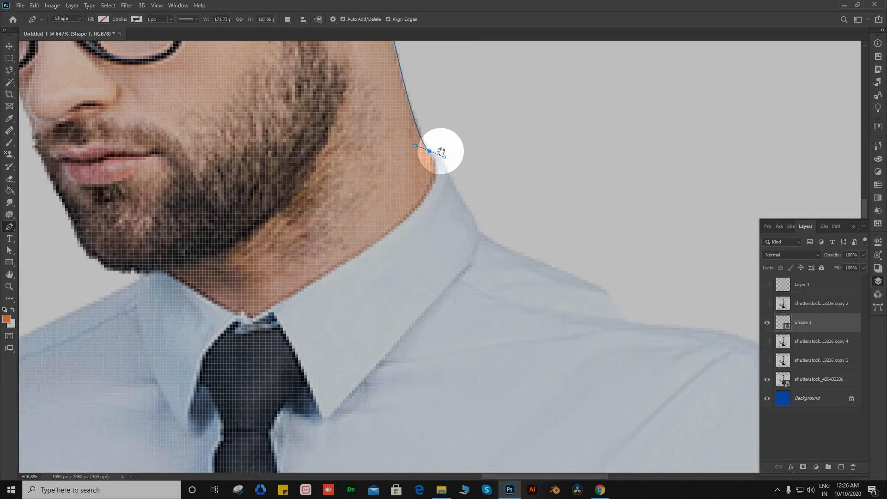
drag(435, 181, 433, 194)
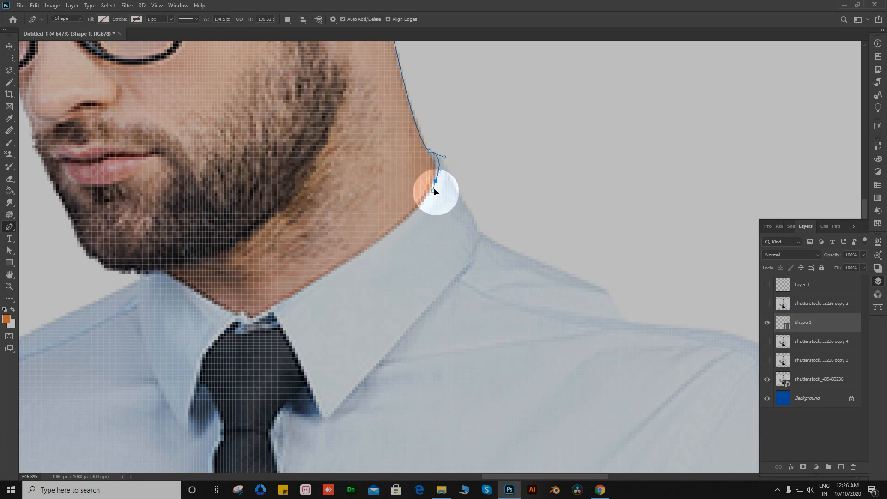
drag(356, 228, 444, 162)
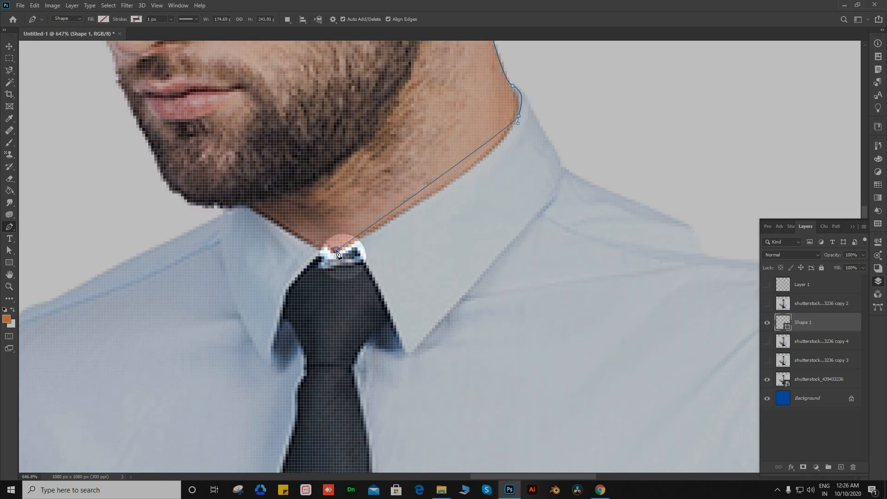
drag(337, 253, 210, 306)
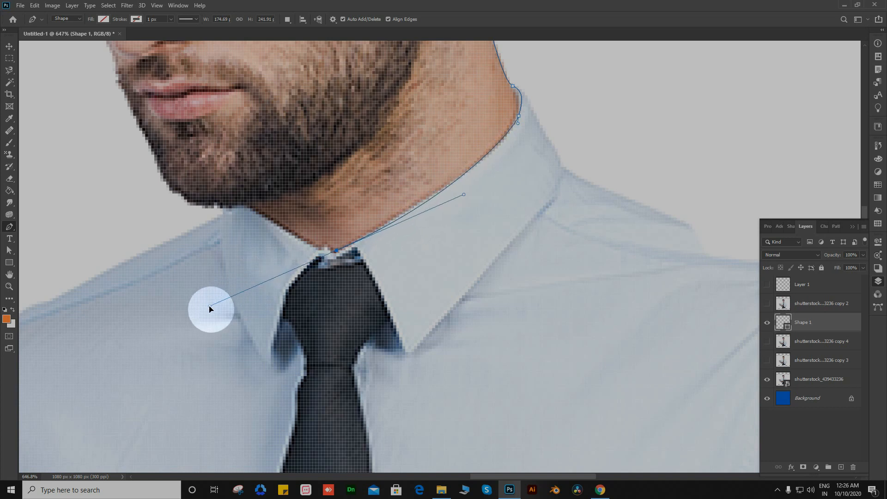
click(334, 251)
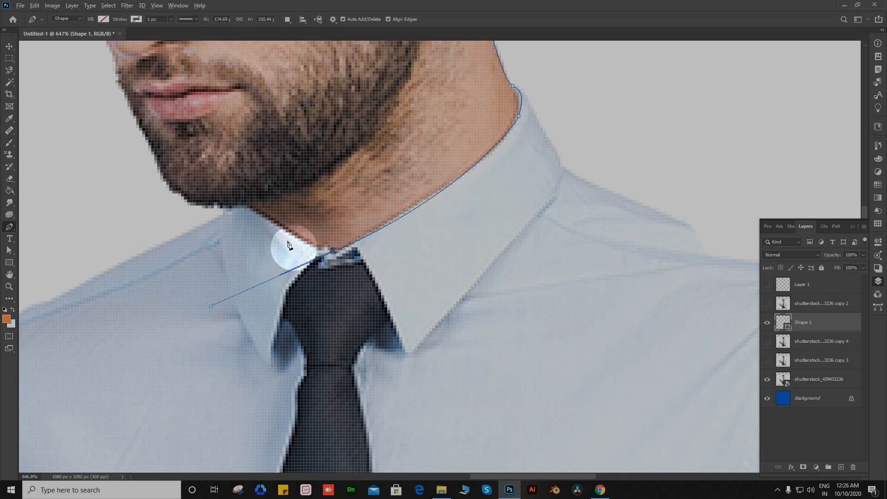
- Route the path loosely around the outside of the chin and face and close it at the starting anchor on the front hairline
click(224, 212)
click(194, 204)
click(284, 432)
click(259, 207)
drag(271, 117, 277, 158)
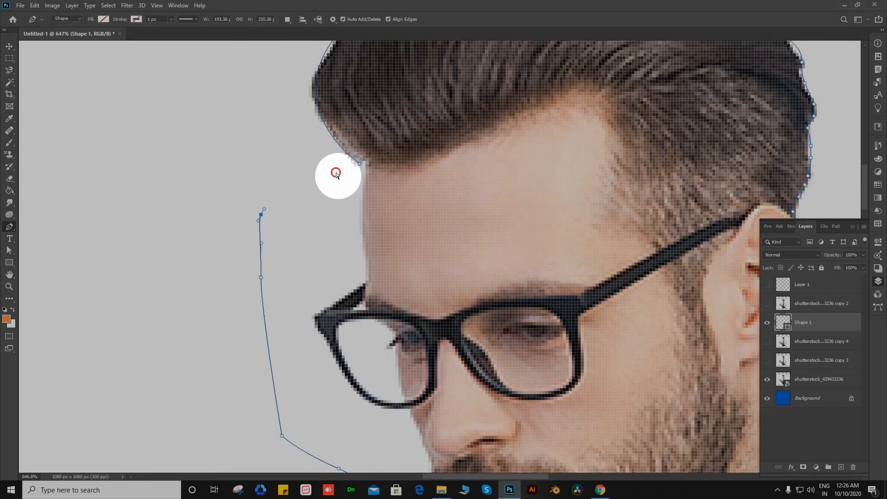
click(354, 173)
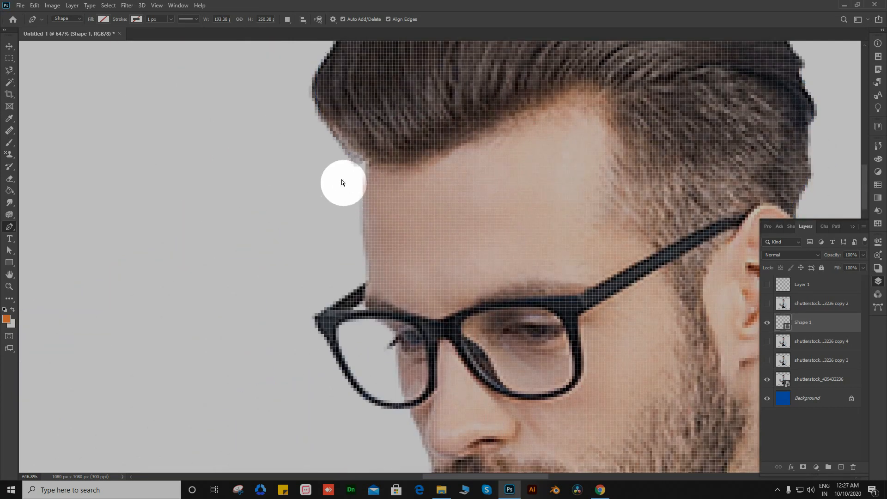
key(ctrl+z)
click(359, 165)
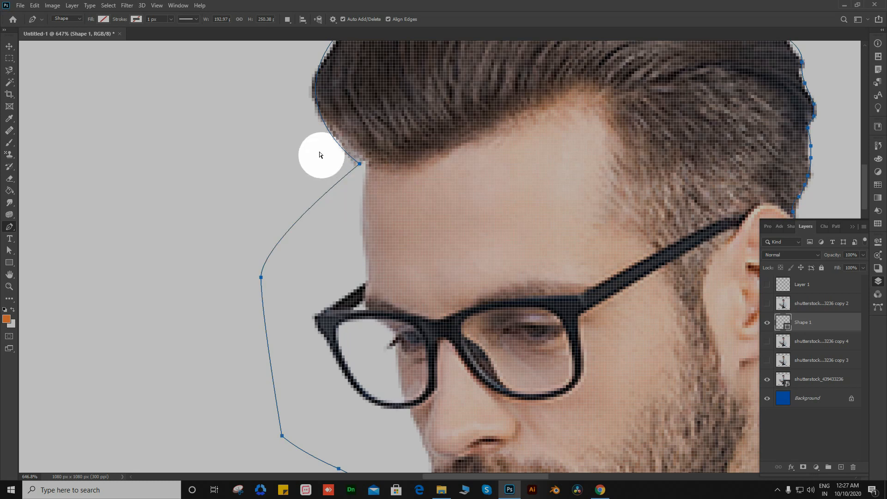
- Convert the closed head path to a selection and undo the conversion
scroll(321, 154, down, 3)
scroll(362, 175, down, 3)
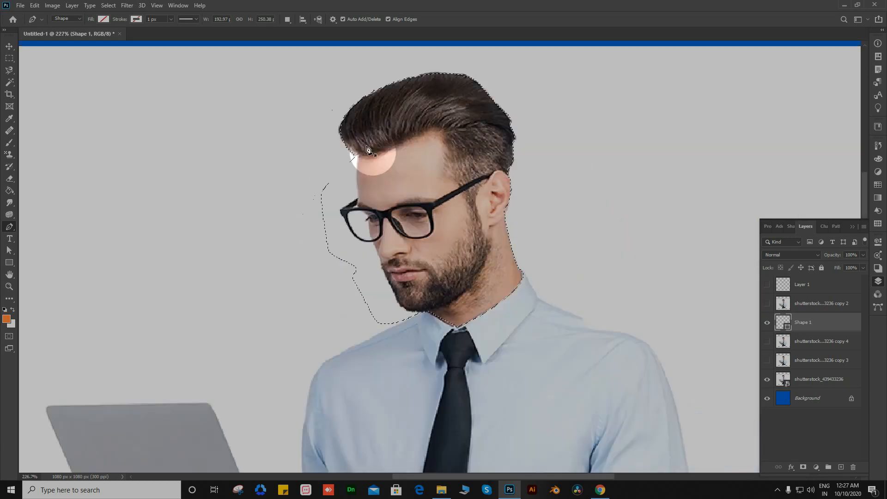
key(ctrl+z)
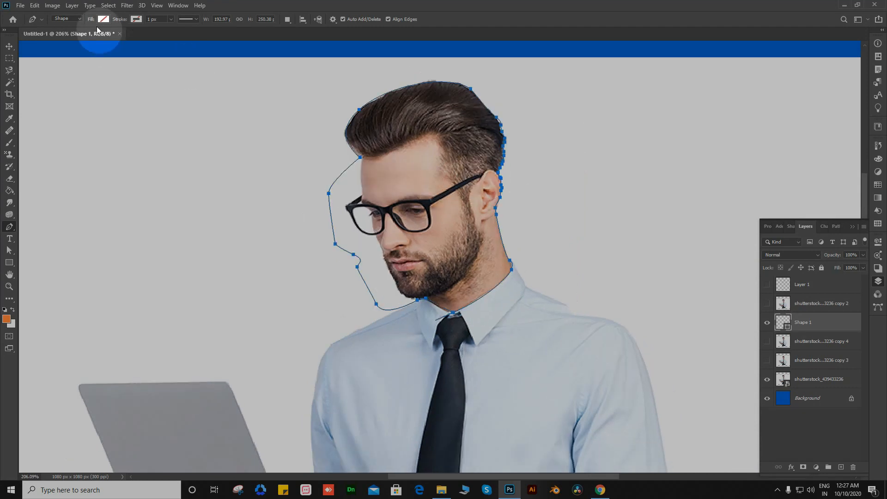
- Try light grey and black as the head shape's fill and set the fill to orange from the recently used colours
click(65, 19)
click(66, 20)
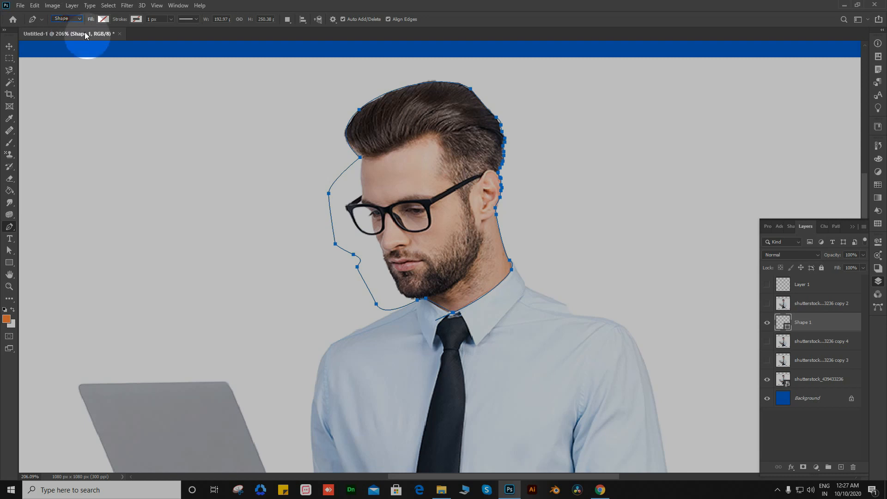
click(103, 19)
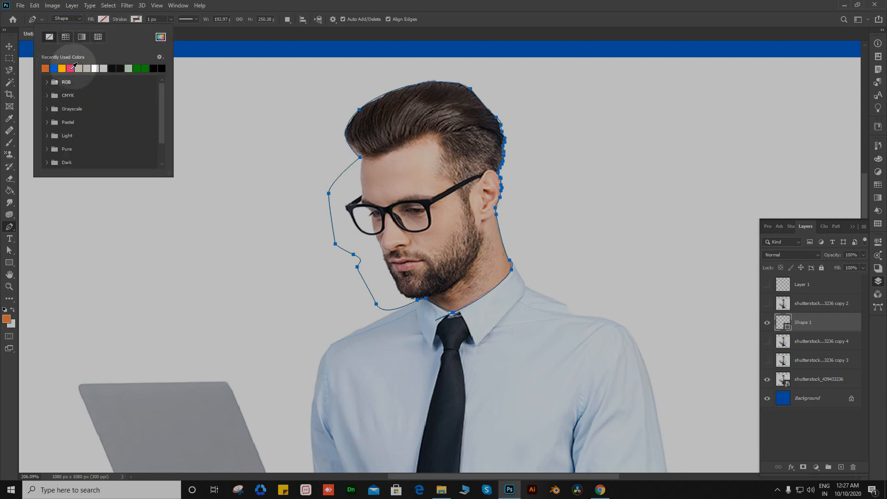
click(102, 68)
click(116, 68)
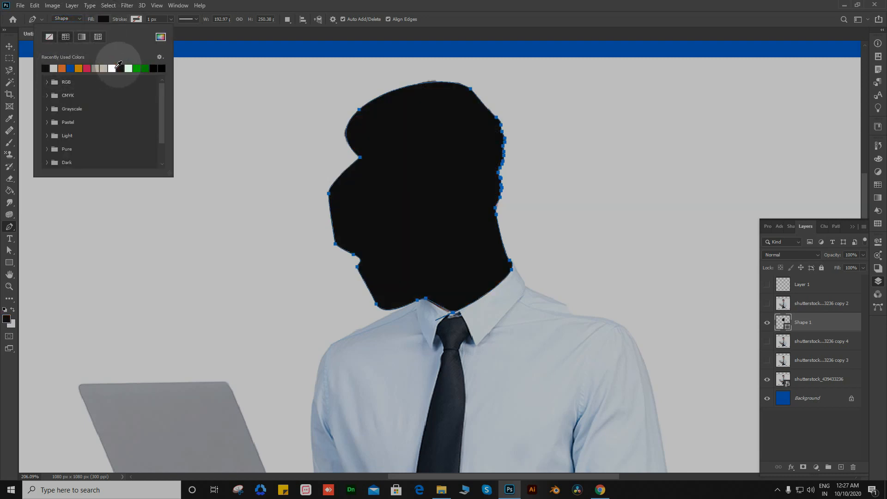
click(62, 68)
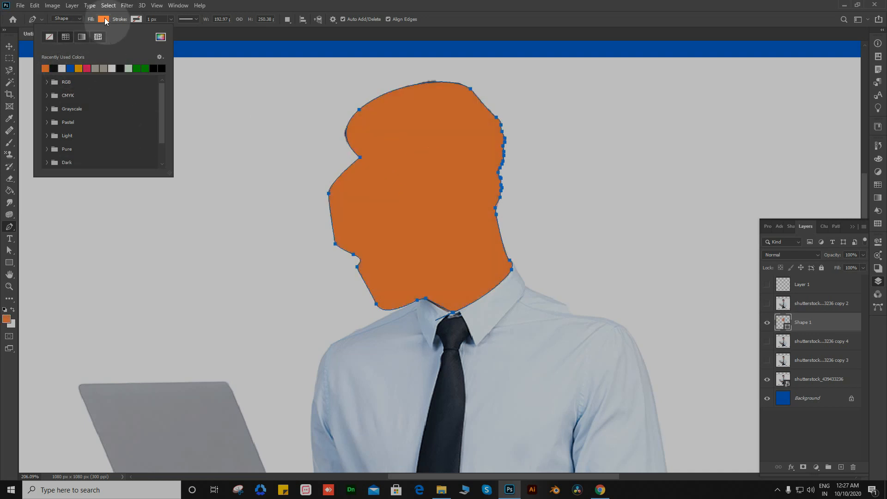
- Set the head shape's fill to none and switch to the Move tool
click(50, 36)
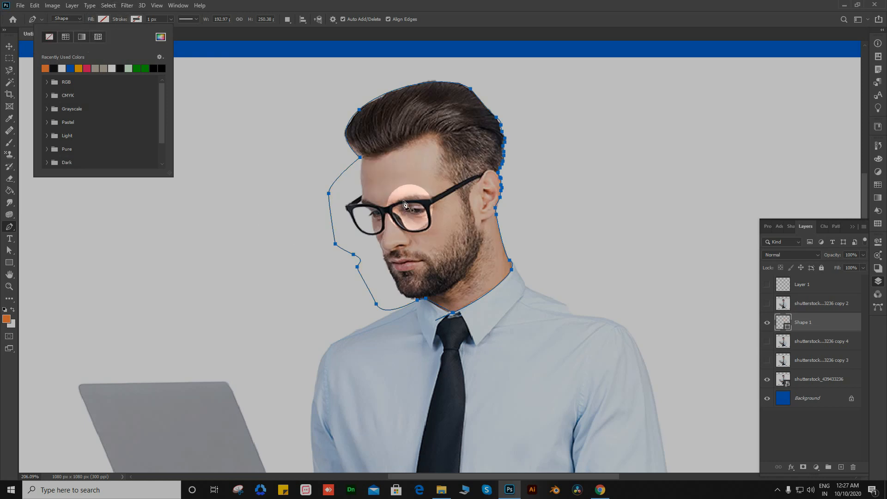
key(v)
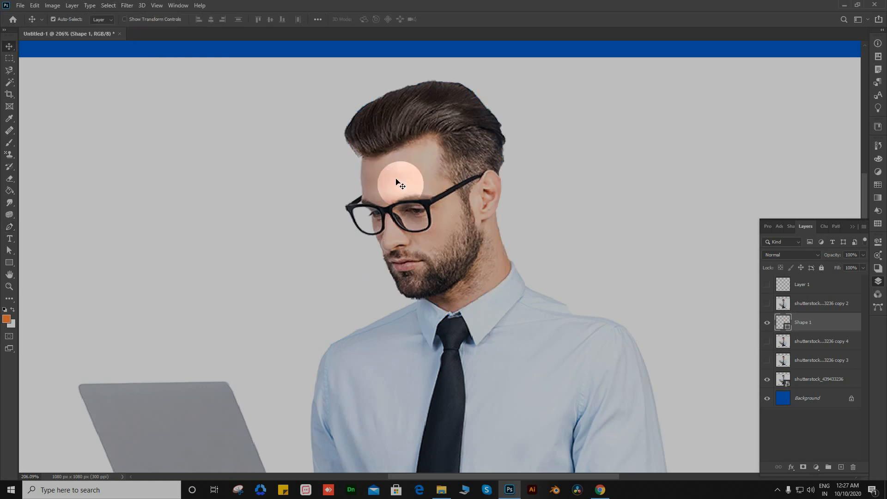
click(53, 19)
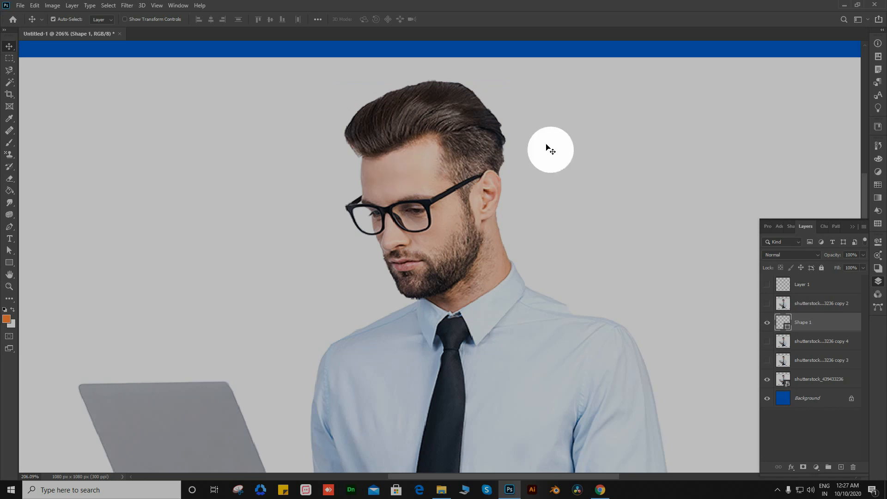
key(ctrl)
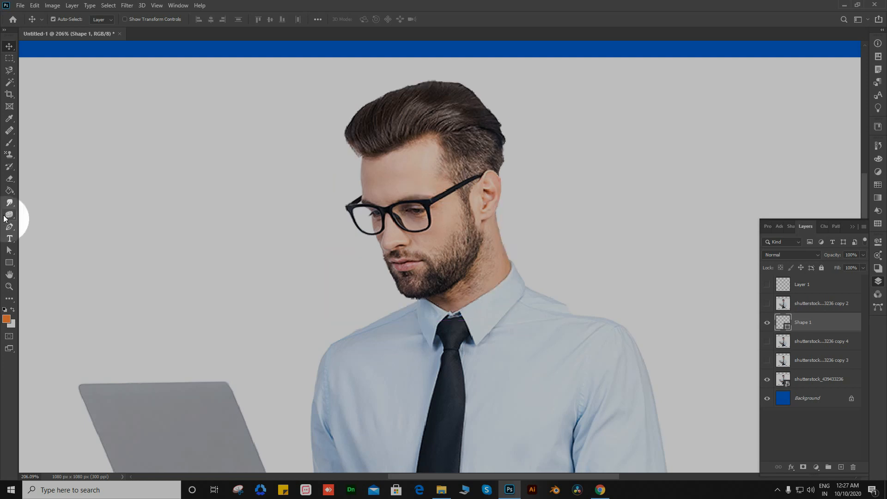
- Try a short Freeform Pen stroke along the front of the hair and undo it
click(11, 230)
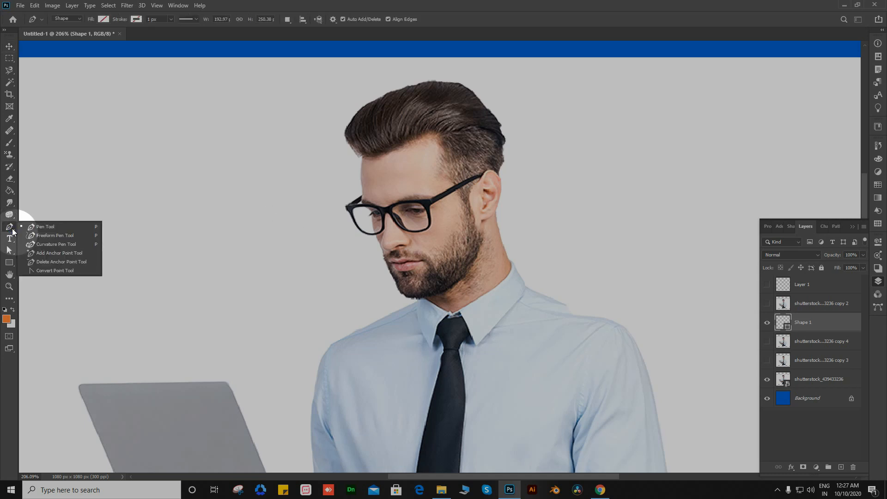
click(48, 235)
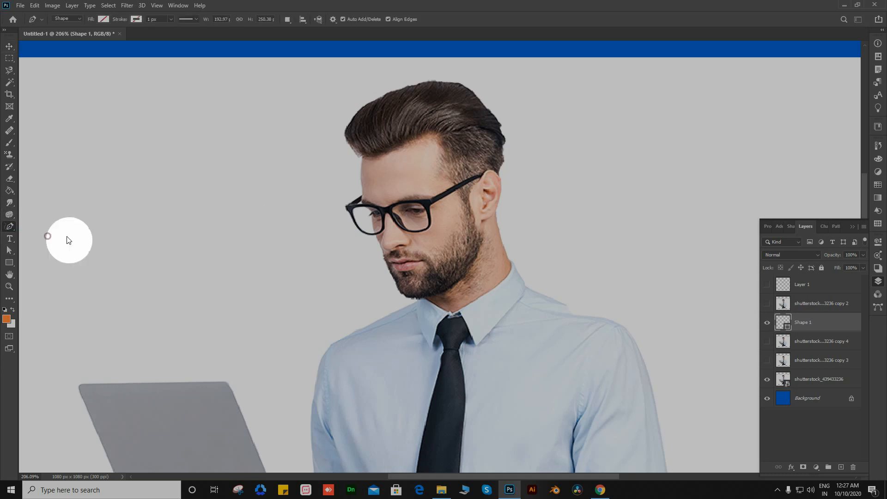
scroll(422, 93, up, 5)
drag(416, 94, 375, 187)
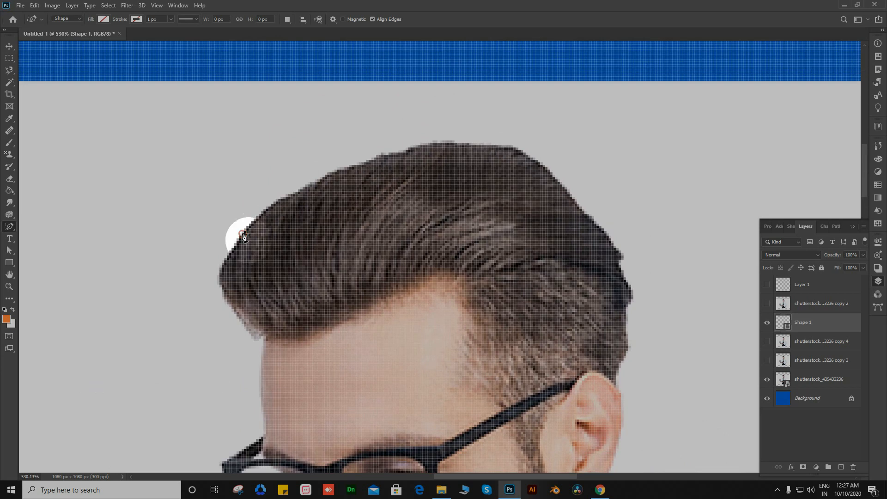
drag(264, 208, 303, 181)
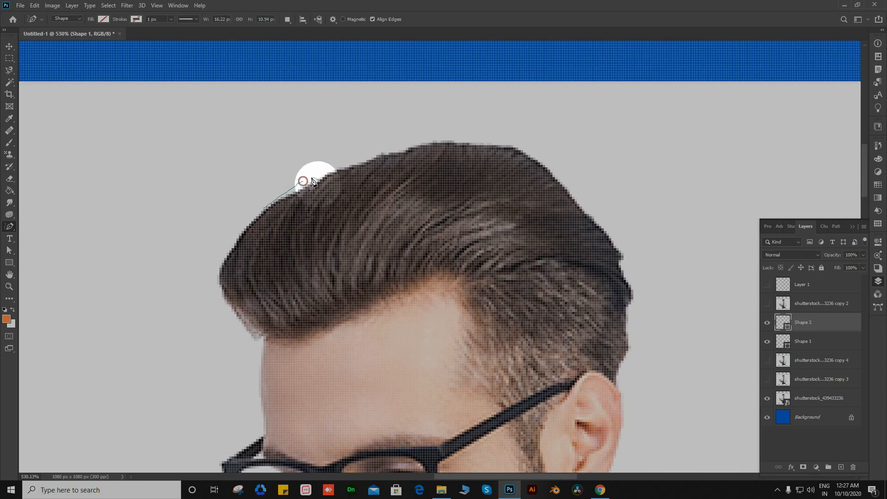
key(ctrl+z)
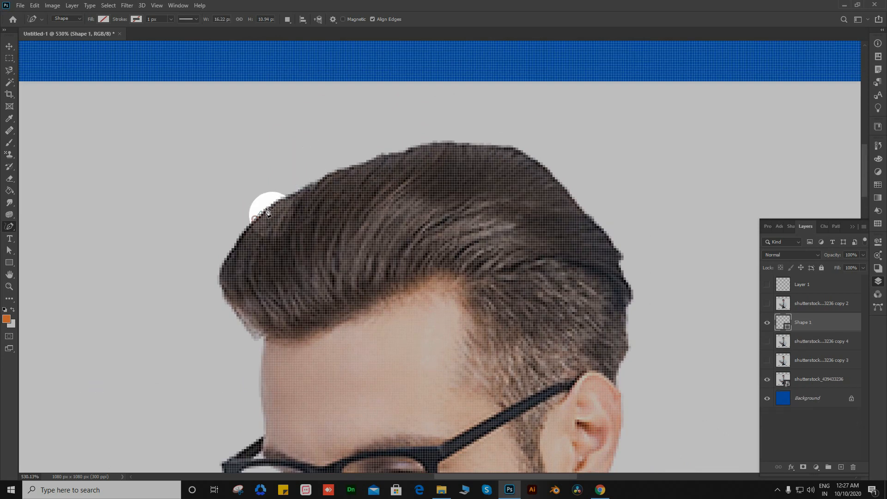
- Draw a closed freeform path along the hair down to the ear and loosely back around the outside, and delete it
mouse_move(290, 200)
mouse_down()
mouse_move(382, 156)
mouse_move(458, 143)
mouse_move(503, 146)
mouse_move(536, 162)
mouse_move(613, 242)
mouse_move(626, 278)
mouse_move(626, 368)
mouse_up()
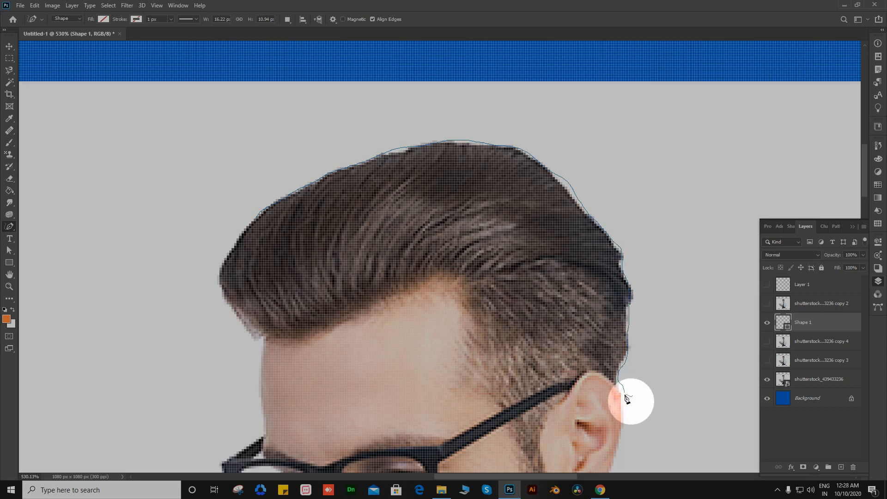
mouse_move(654, 369)
mouse_down()
mouse_move(658, 234)
mouse_move(529, 117)
mouse_move(442, 116)
mouse_move(313, 131)
mouse_move(216, 156)
mouse_move(148, 262)
mouse_move(140, 344)
mouse_move(203, 334)
mouse_move(192, 287)
mouse_move(249, 238)
mouse_move(249, 214)
mouse_up()
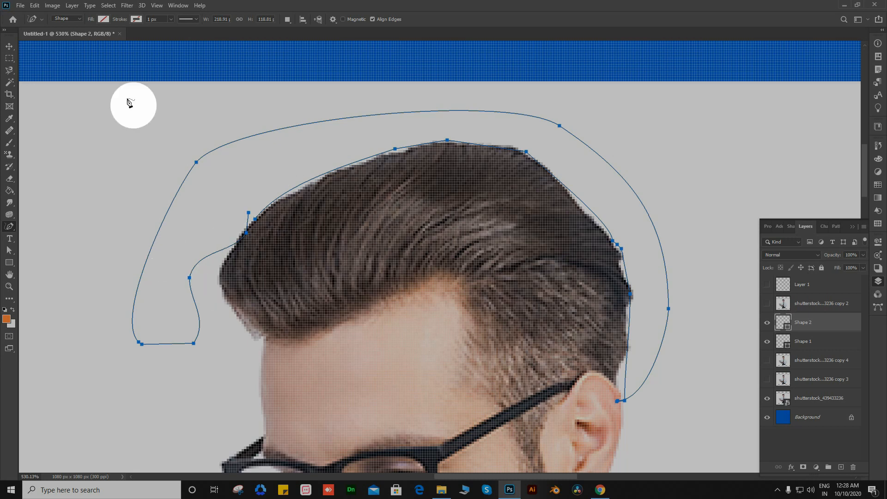
click(64, 19)
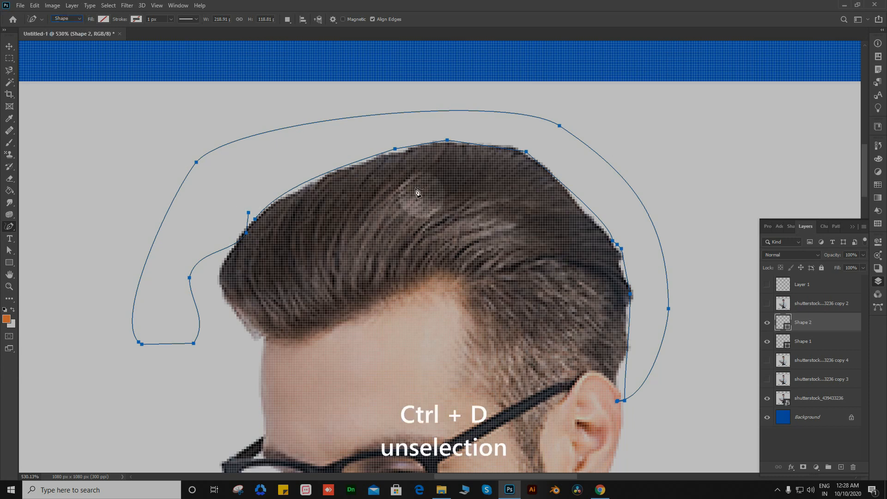
key(Delete)
key(Delete)
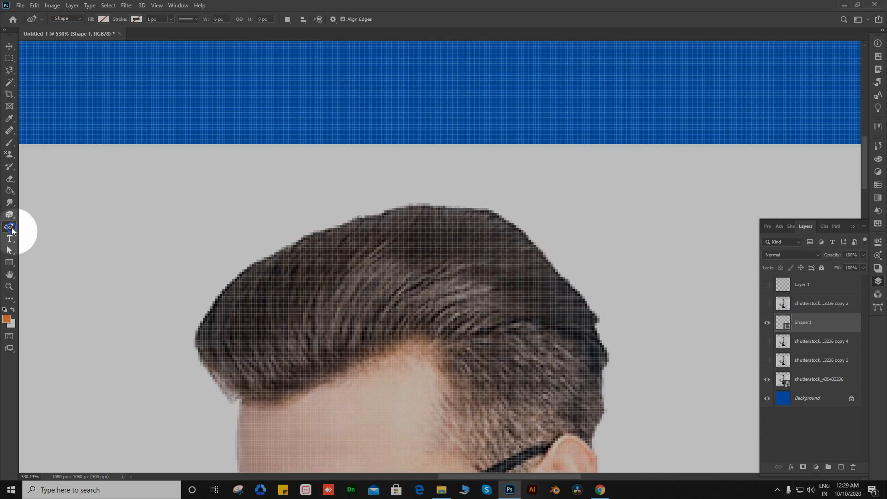
- Start a Curvature Pen path at the front of the hair and trace the hair's upper front edge
click(12, 230)
click(50, 249)
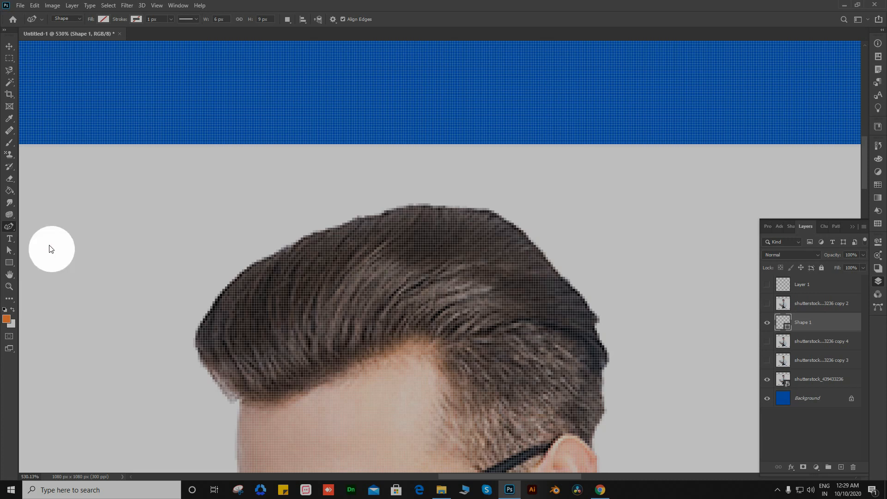
click(214, 327)
scroll(201, 332, up, 3)
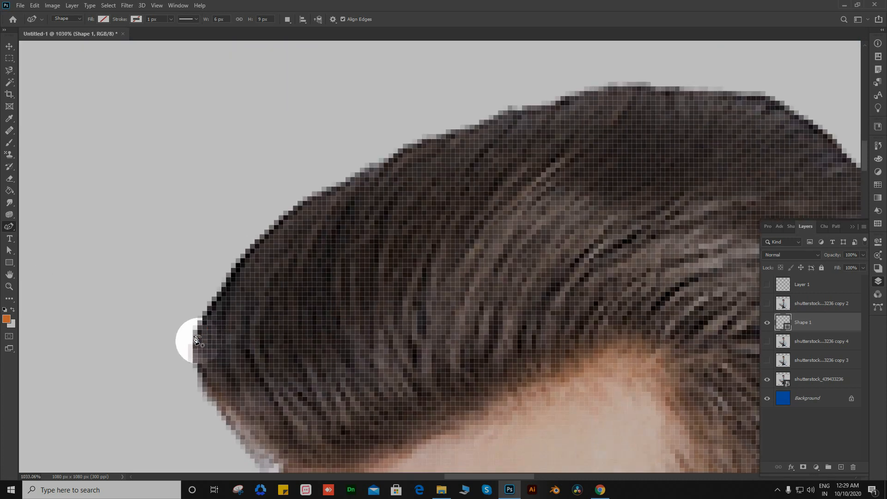
click(193, 336)
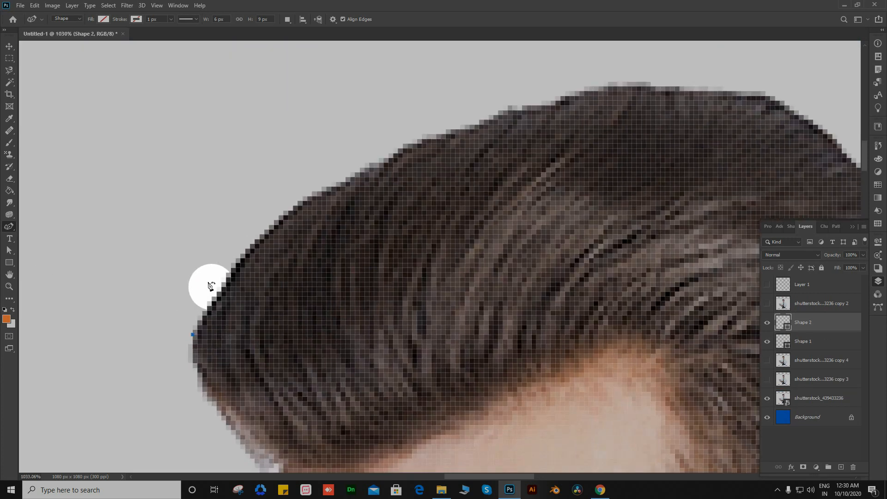
drag(302, 209, 347, 200)
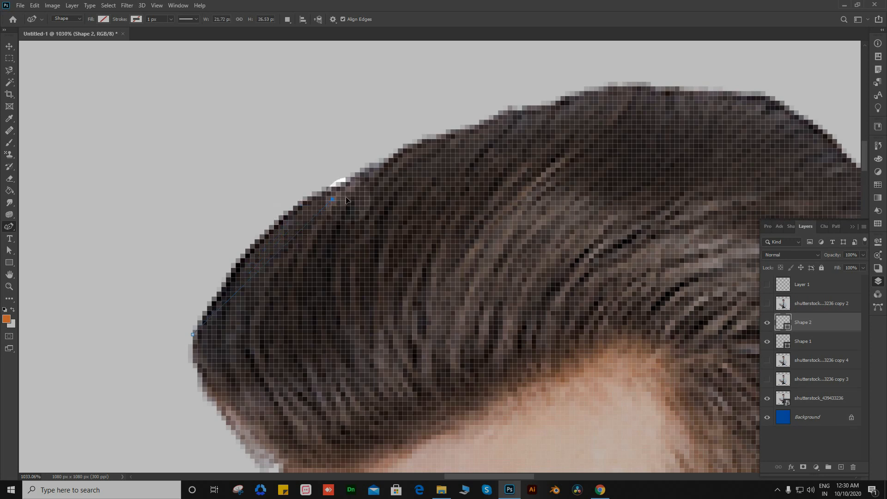
drag(284, 217, 284, 217)
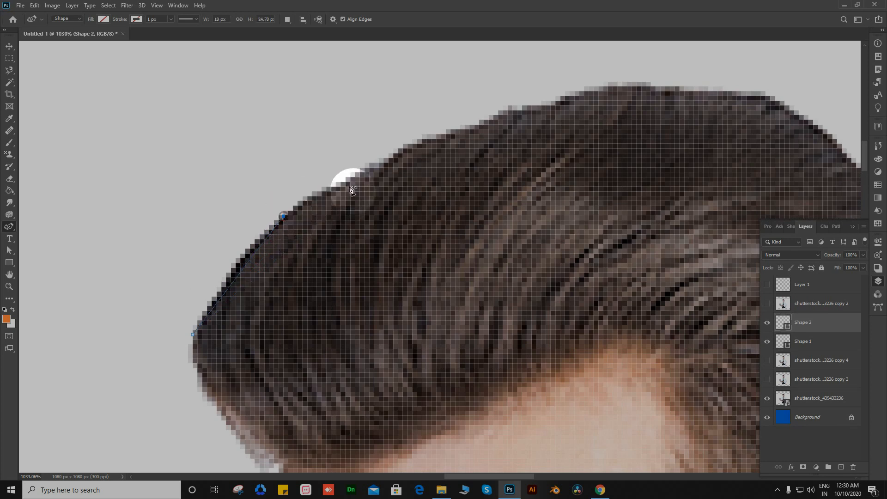
drag(371, 168, 371, 169)
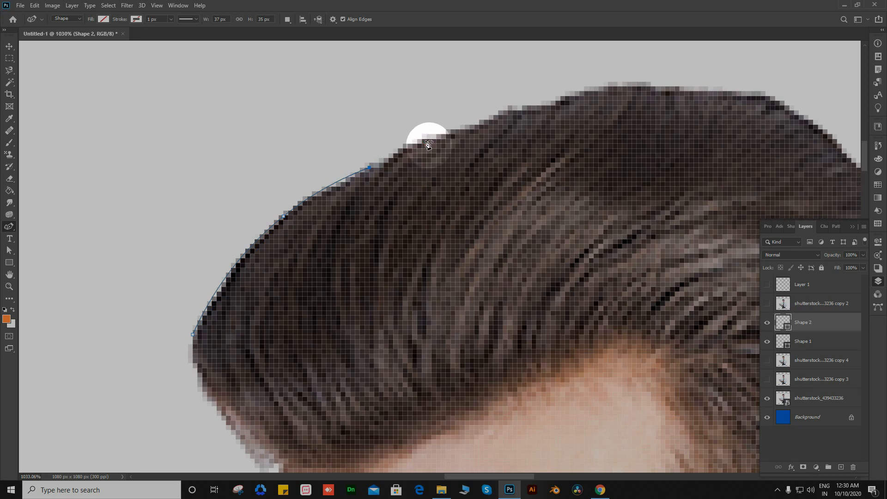
click(510, 109)
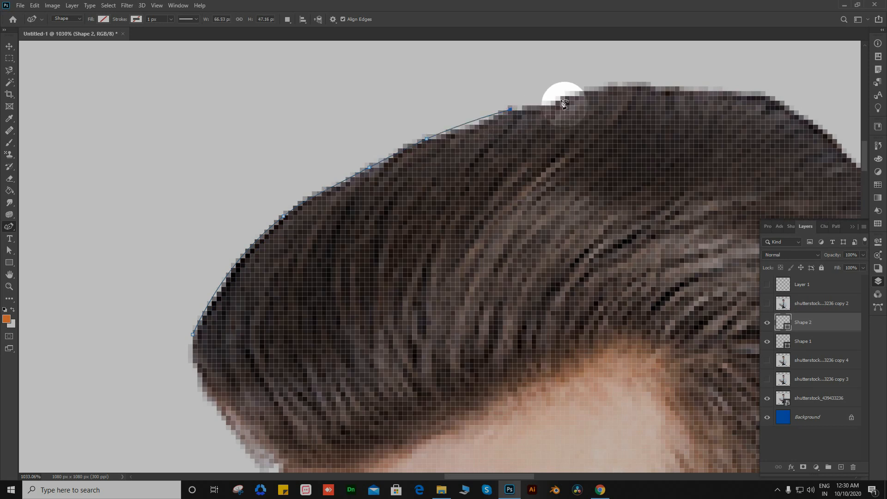
- Continue the curvature path across the top of the hair to where the crown starts to slope down
drag(562, 98, 589, 96)
click(594, 89)
click(636, 87)
click(680, 86)
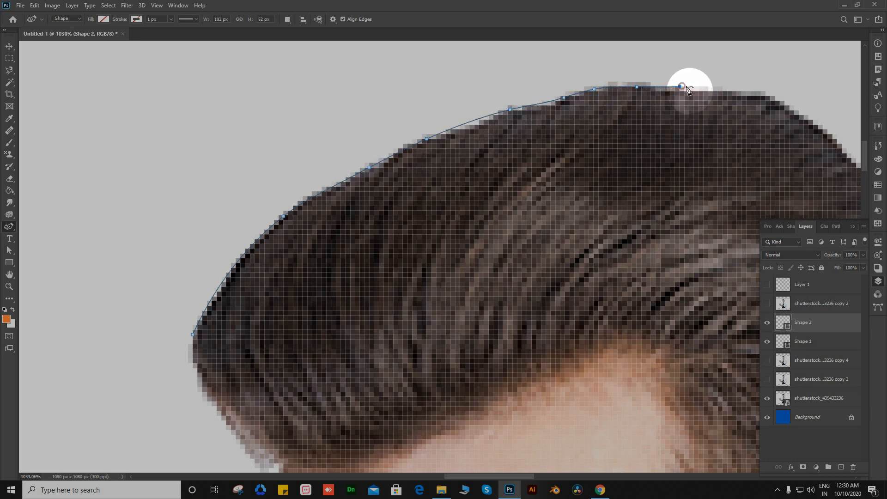
drag(735, 94, 412, 90)
click(447, 96)
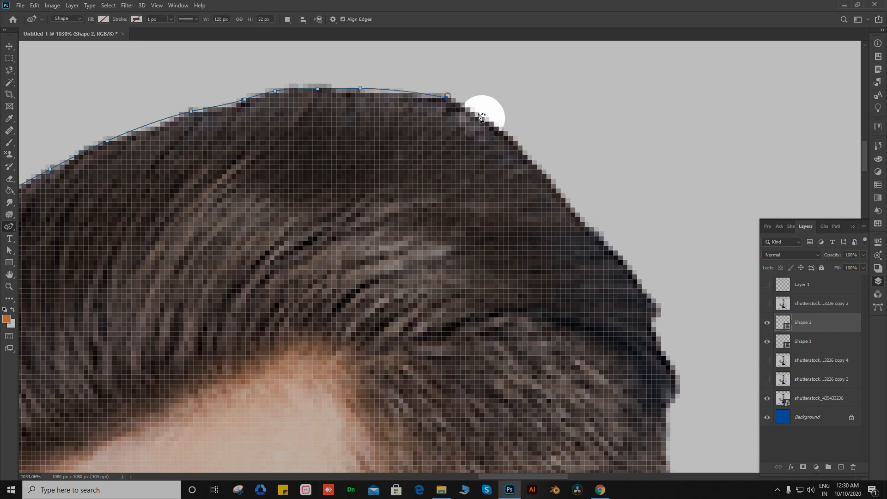
- Trace the curvature path down the sloping back of the crown to the small notch in the hair outline
click(485, 117)
click(521, 147)
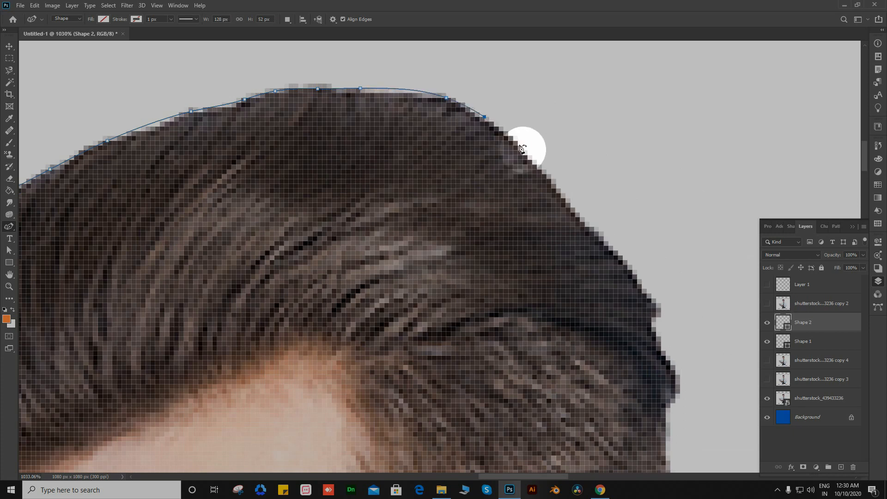
click(561, 188)
drag(584, 249, 504, 178)
click(522, 173)
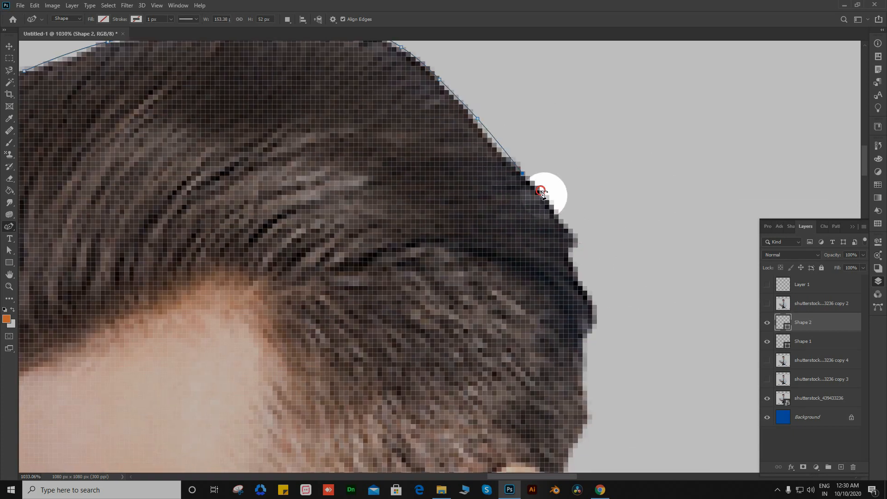
click(543, 193)
click(564, 219)
click(575, 236)
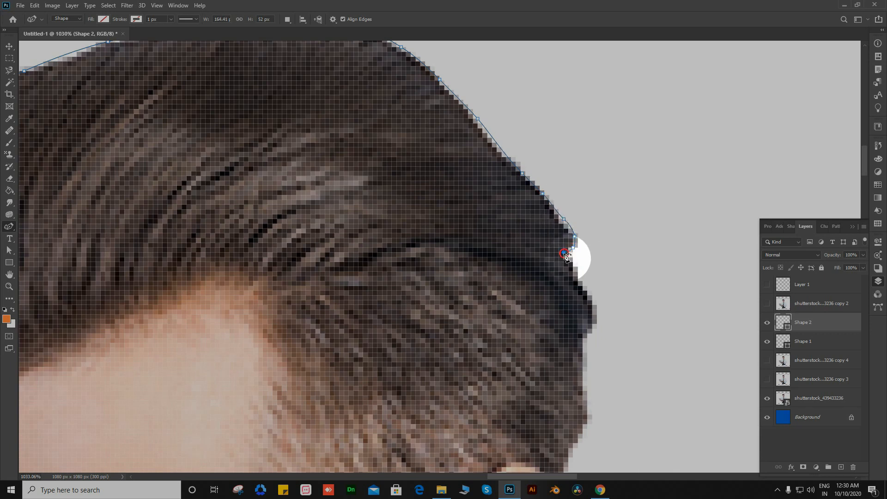
- Trace the curvature path down the back of the head to where the hair meets the ear
click(593, 327)
drag(581, 346, 389, 143)
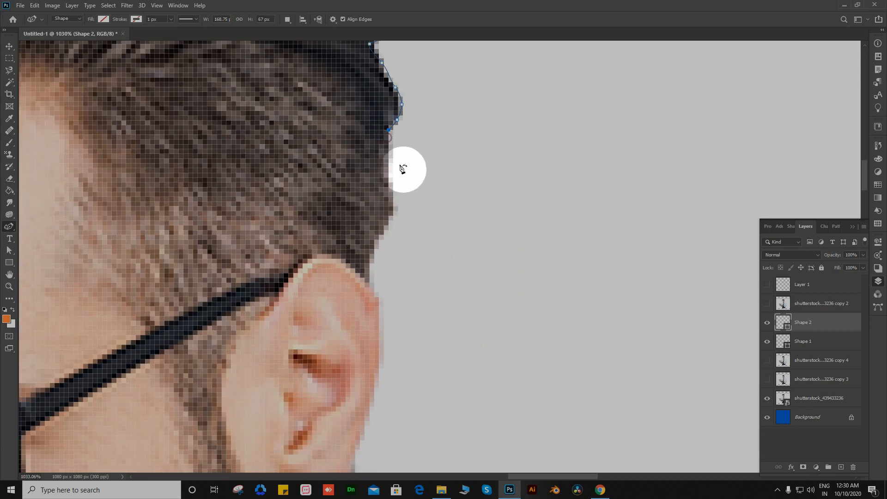
click(392, 182)
click(390, 223)
click(379, 239)
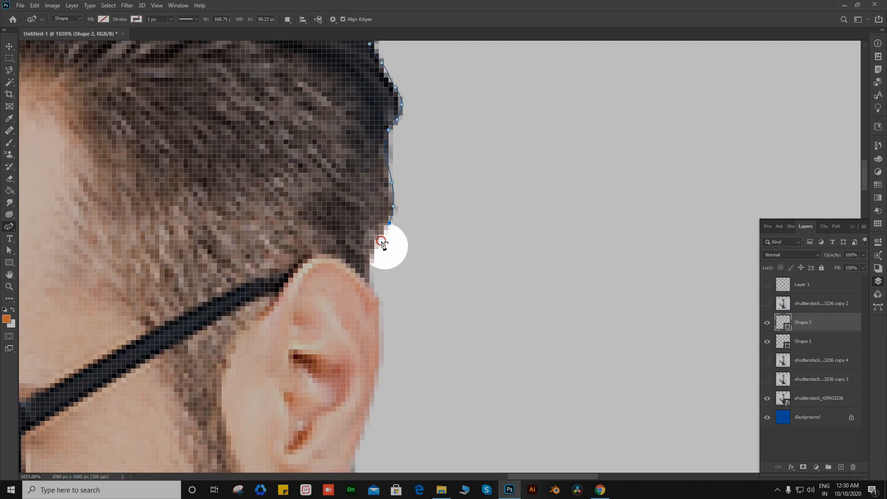
click(375, 259)
click(373, 279)
- Extend the curvature path down the outer edge of the ear
drag(377, 252, 377, 178)
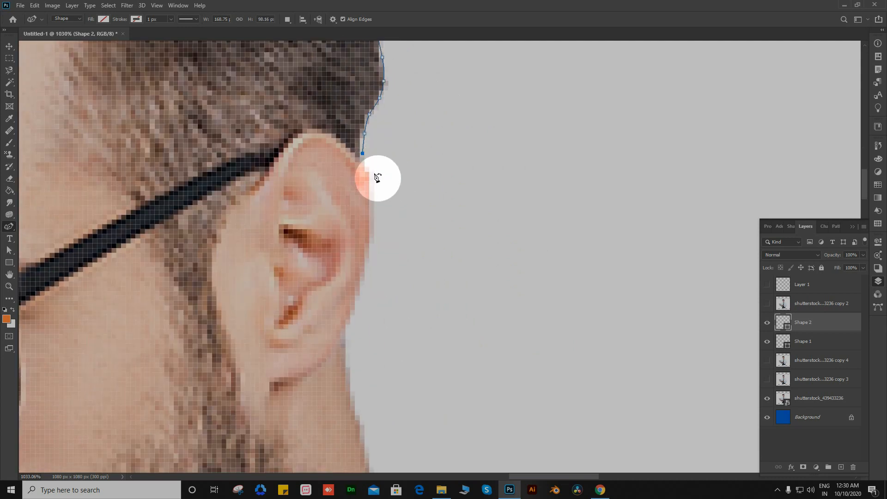
click(369, 185)
click(369, 255)
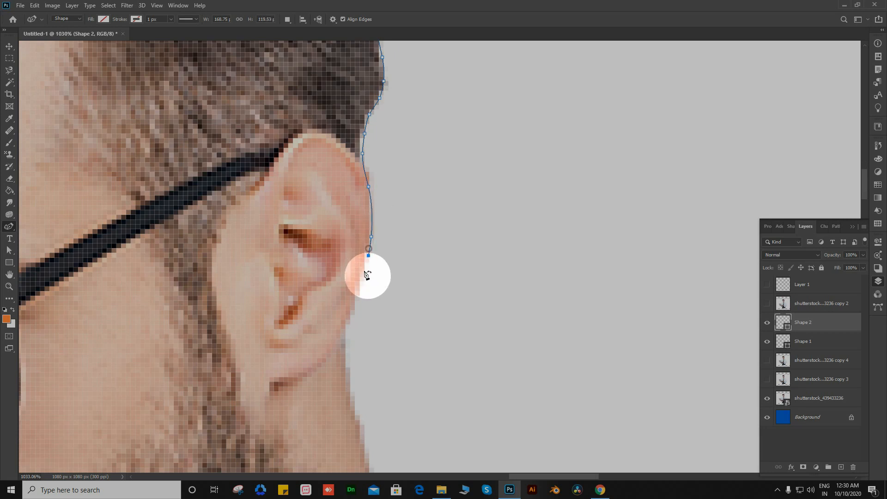
click(364, 291)
- Route the curvature path loosely outward from the ear, over the top of the head and down in front of the forehead
scroll(351, 324, down, 2)
scroll(397, 208, down, 5)
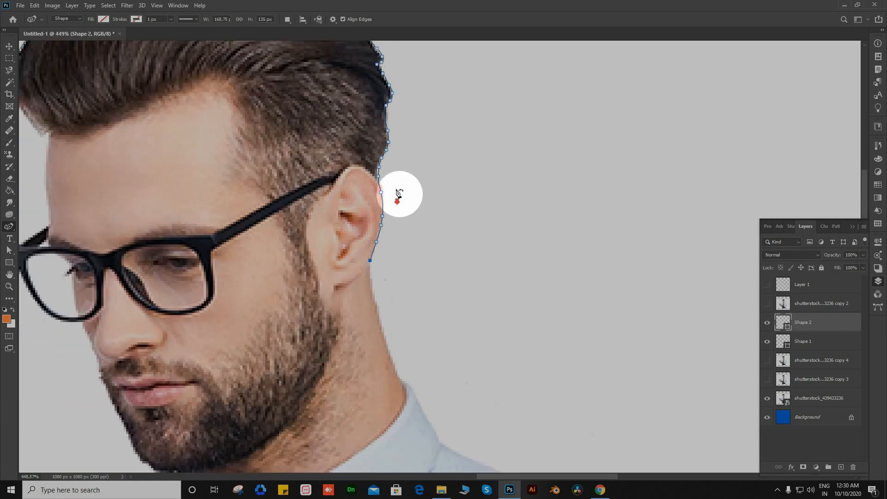
click(462, 200)
click(459, 82)
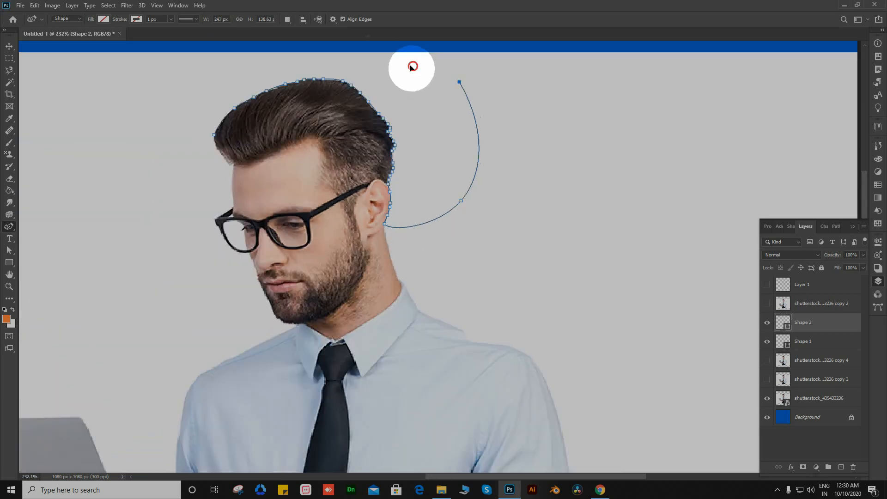
click(402, 63)
click(304, 46)
click(252, 50)
click(196, 64)
click(177, 86)
click(165, 132)
click(177, 176)
click(197, 194)
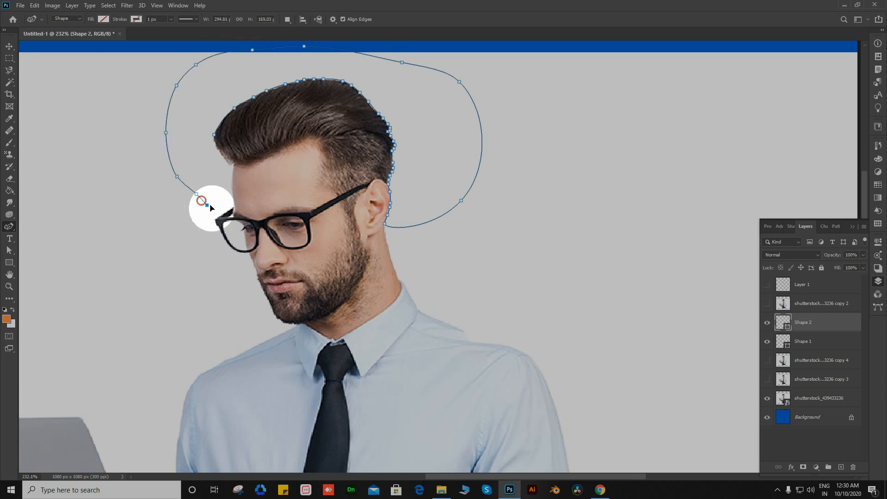
- Add a free-flowing loop of curvature anchors in the empty background in front of the face
click(175, 246)
click(100, 232)
click(53, 198)
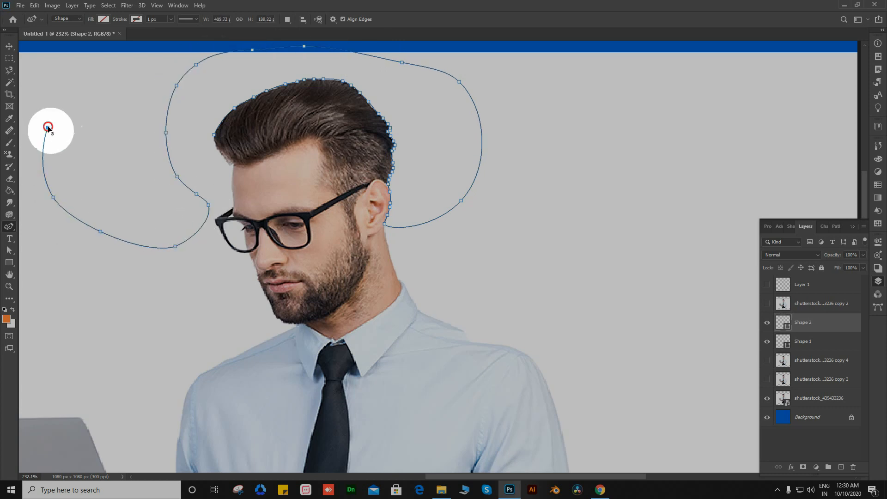
click(53, 120)
click(85, 102)
click(98, 100)
click(101, 99)
click(108, 112)
click(105, 168)
click(121, 205)
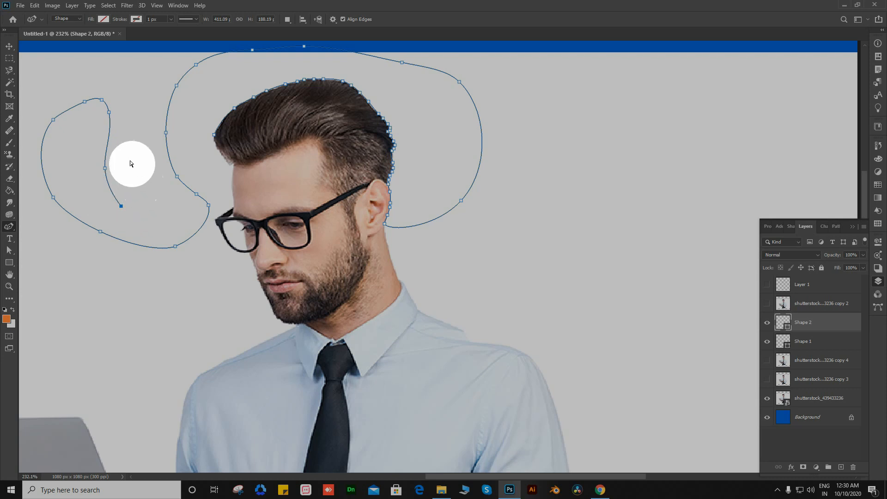
- Undo the Curvature Pen path drawn around the head
key(ctrl+z)
key(ctrl+z)
key(ctrl+z)
key(ctrl+z)
key(ctrl+z)
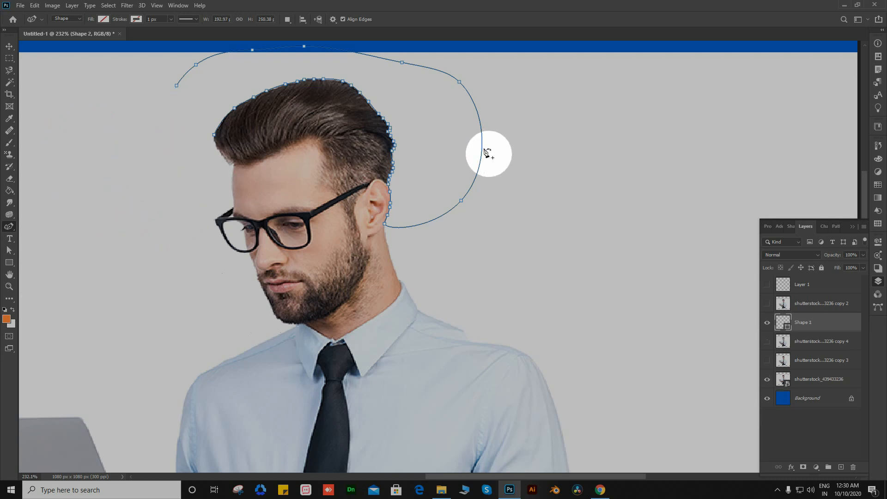
- Undo the remaining curvature path, the earlier pen shape and the duplicated copy 4 photo layer
key(ctrl+z)
key(ctrl+z)
key(ctrl+z)
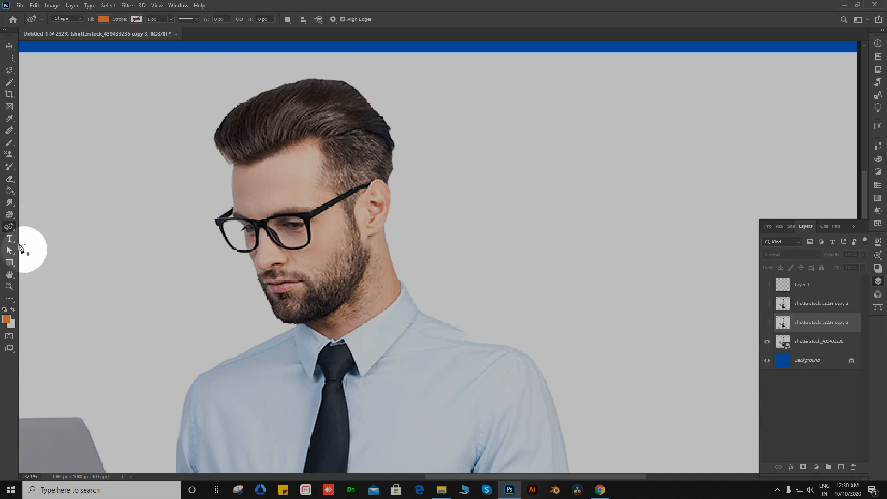
- Switch to the Add Anchor Point Tool and back to the standard Pen Tool
right_click(8, 226)
click(53, 254)
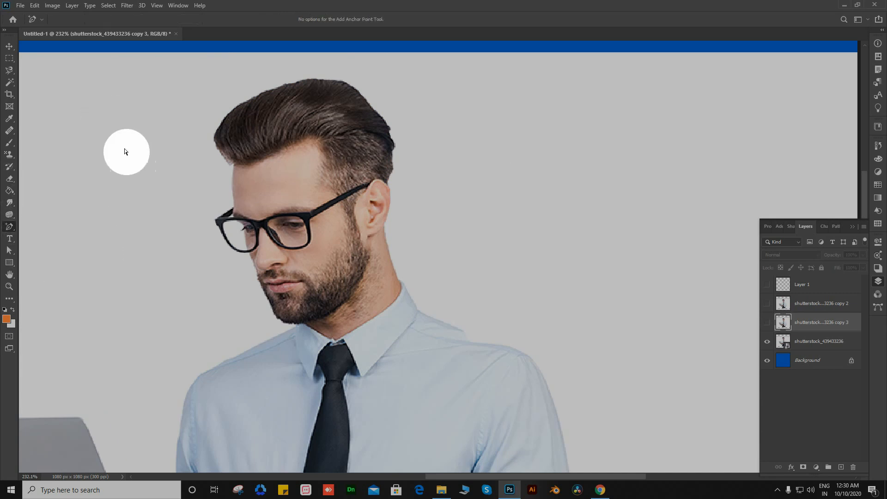
right_click(8, 227)
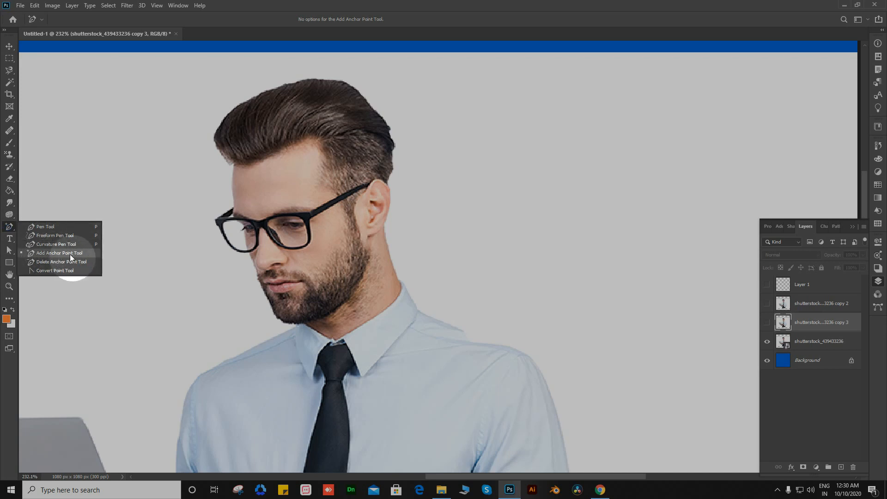
click(44, 227)
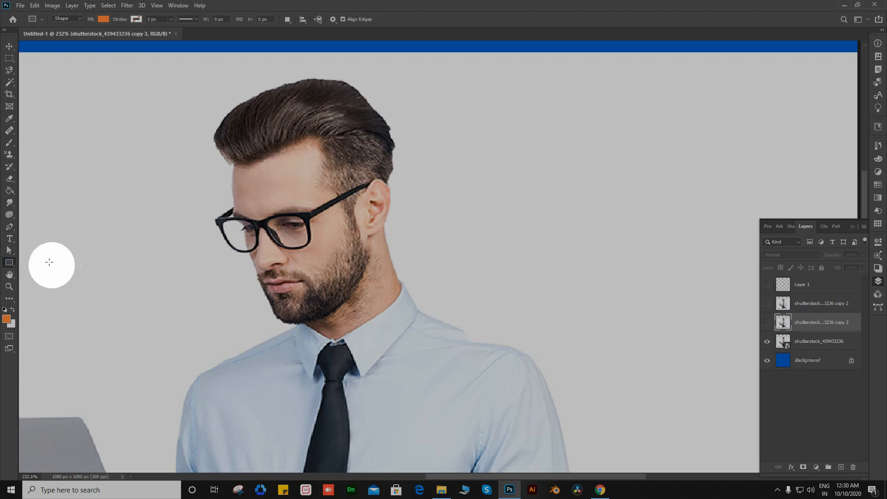
- Draw a square shape about 109 px wide with the Rectangle Tool in the empty background behind the man's head
right_click(9, 263)
click(48, 263)
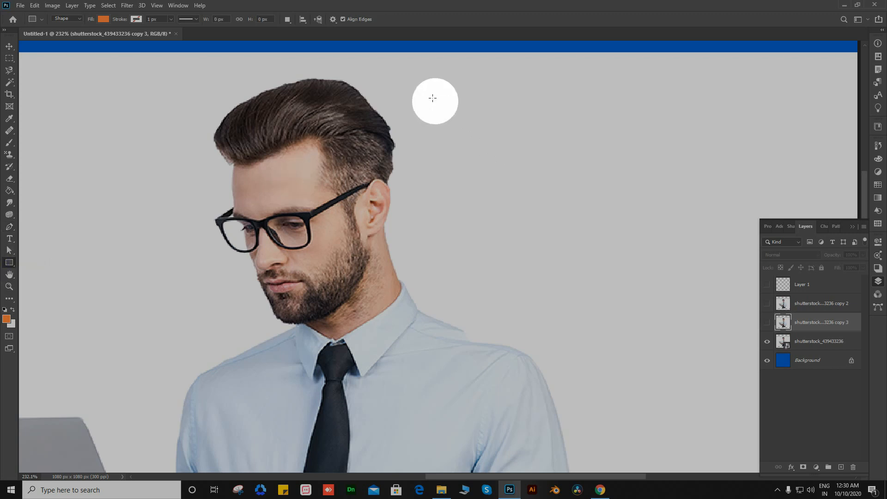
mouse_move(432, 97)
mouse_down()
mouse_move(655, 216)
mouse_move(678, 215)
mouse_up()
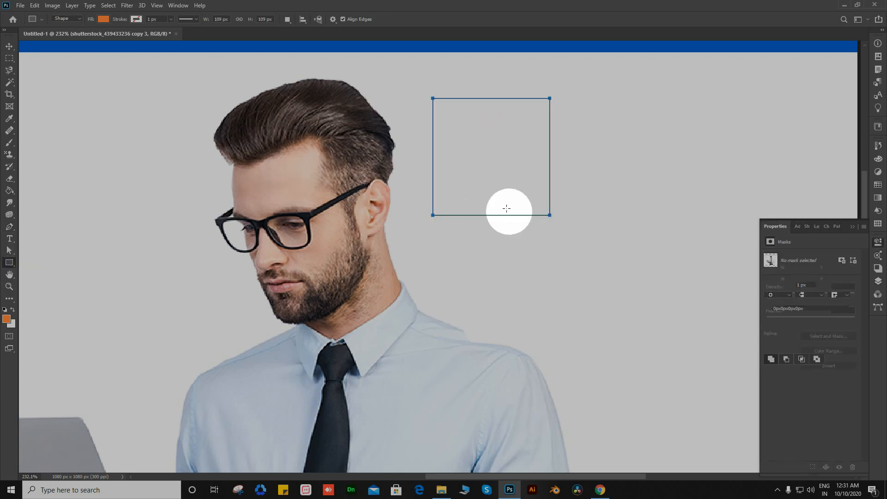
- Move the orange square beside the man's head to about X 706 px, Y 242 px
key(v)
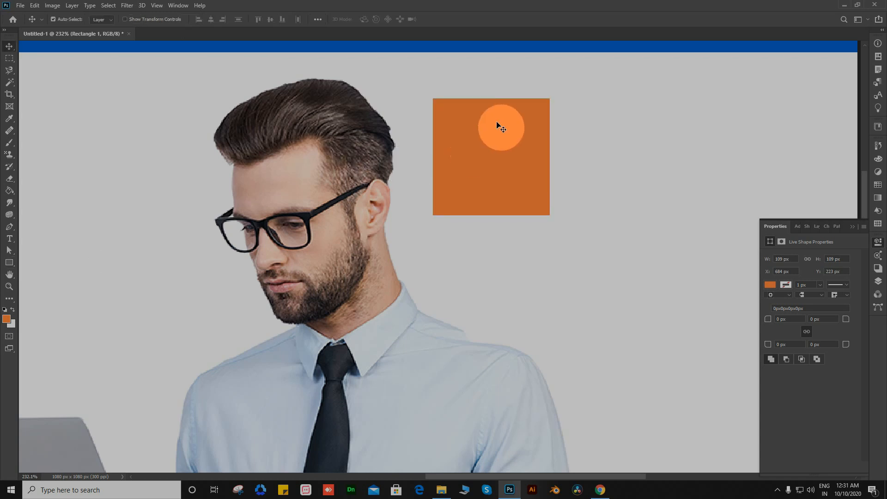
drag(504, 141, 516, 176)
click(489, 200)
key(a)
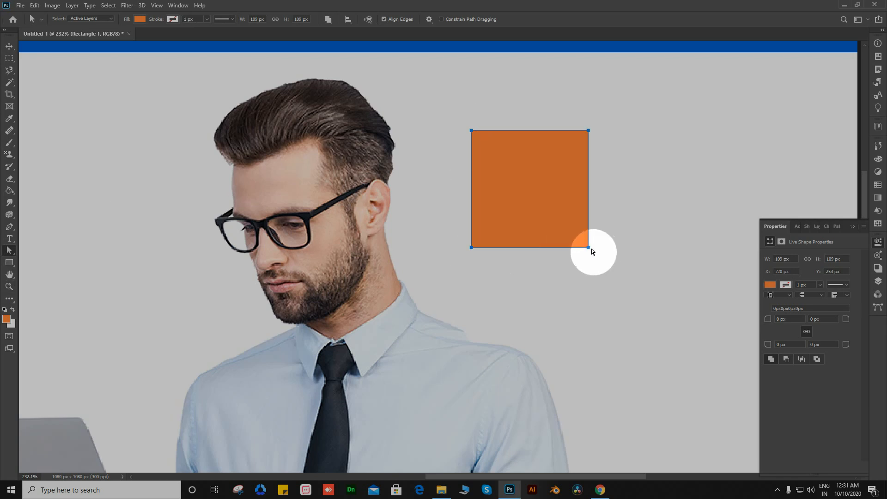
drag(590, 242, 575, 228)
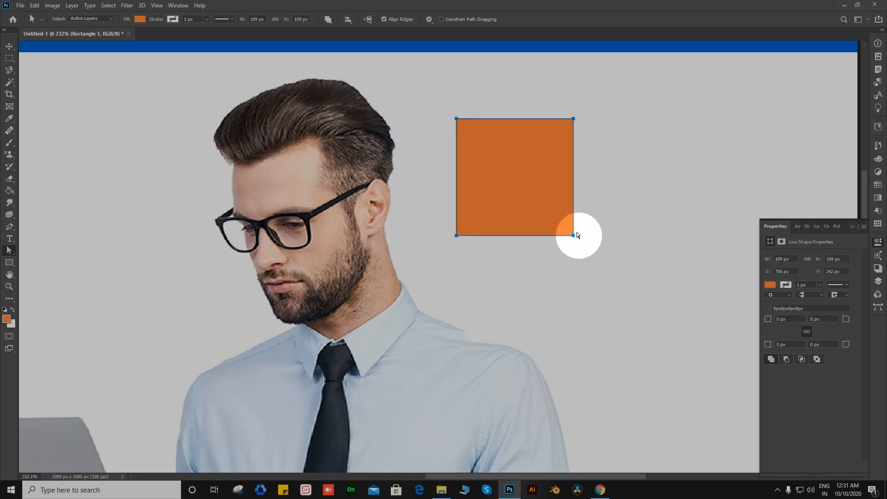
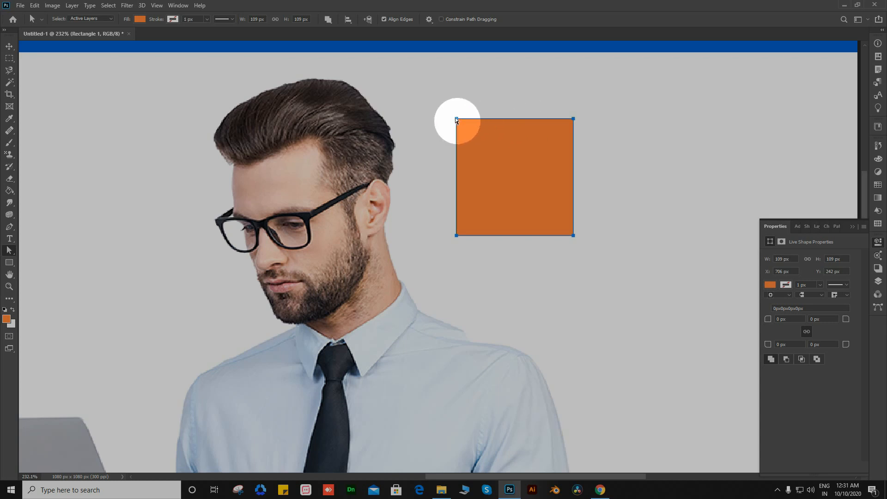
- Add an anchor point near the middle of the orange square's top edge with the Add Anchor Point tool
right_click(8, 253)
click(10, 226)
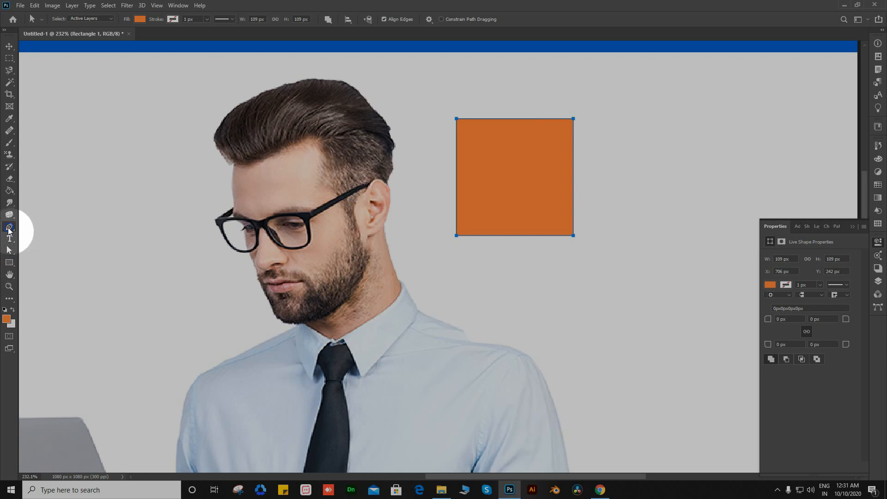
click(39, 254)
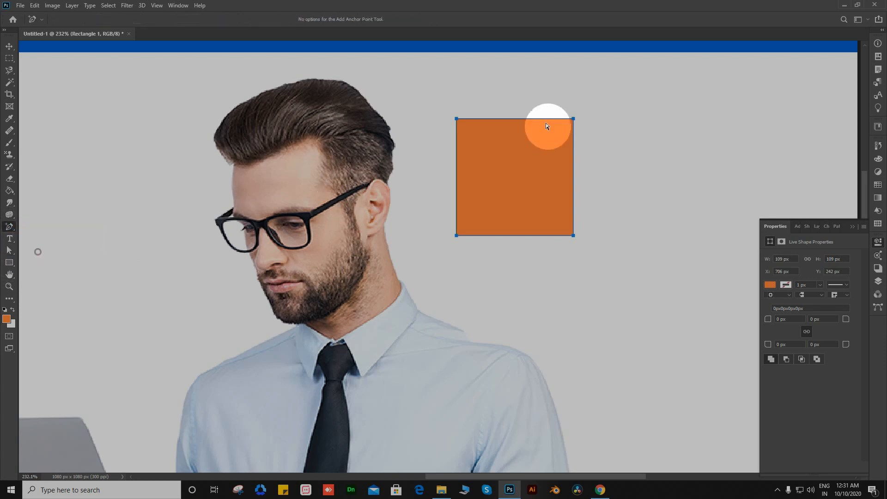
scroll(522, 123, up, 5)
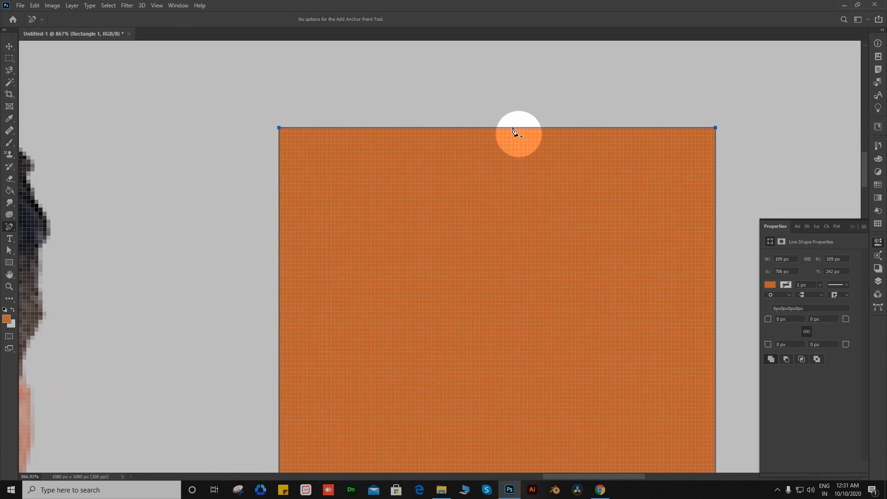
click(504, 128)
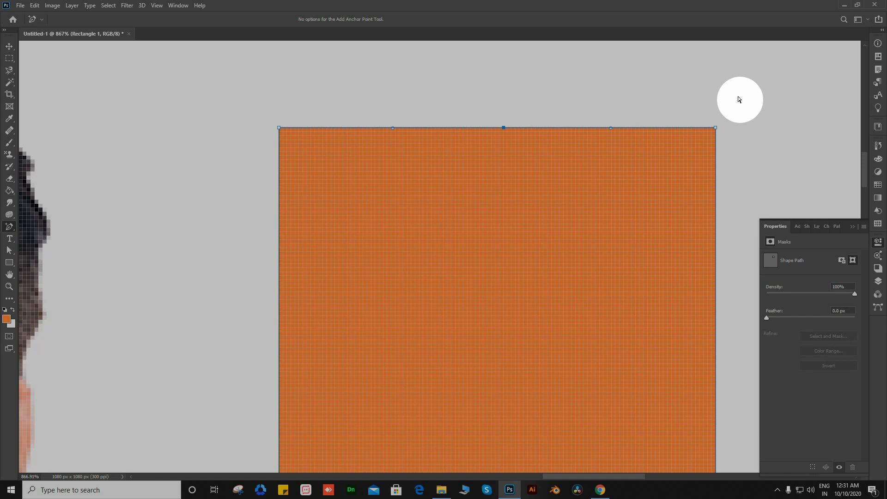
- Nudge the new anchor point upward in small increments to bend the square's top edge into a shallow arch
key(Up)
key(Up)
key(Up)
key(Up)
key(Up)
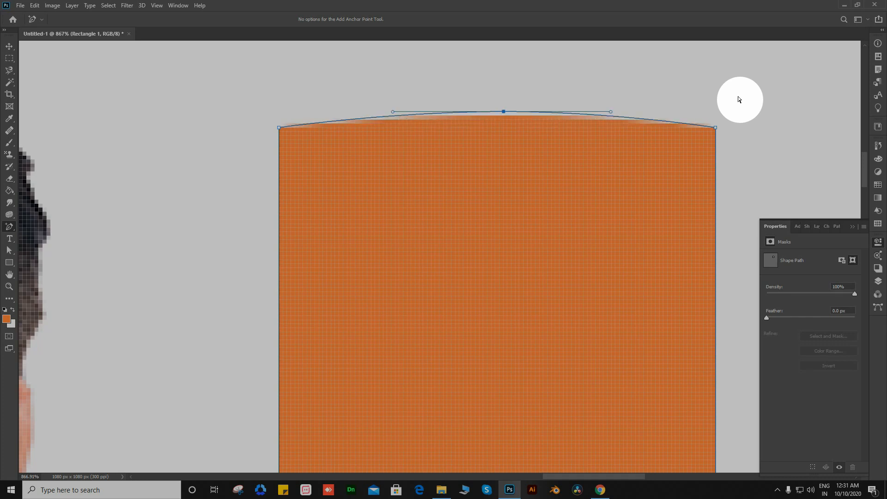
key(Up)
key(Up)
key(Up)
key(Up)
key(Up)
key(Up)
key(Up)
key(Up)
key(Up)
key(Up)
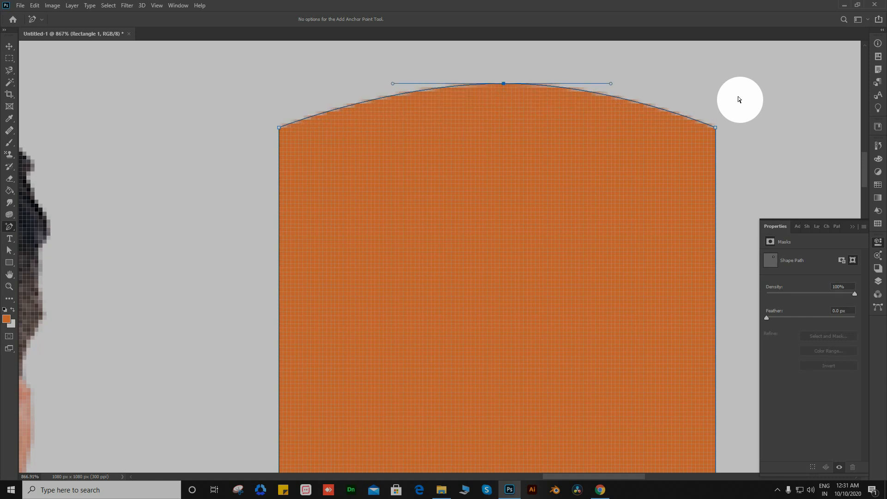
key(Up)
key(Up)
key(Up)
key(Up)
key(Up)
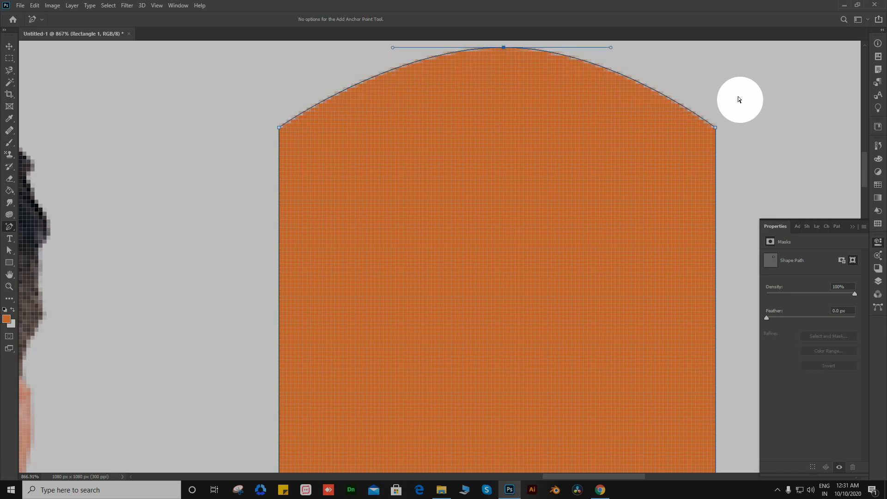
scroll(501, 104, down, 5)
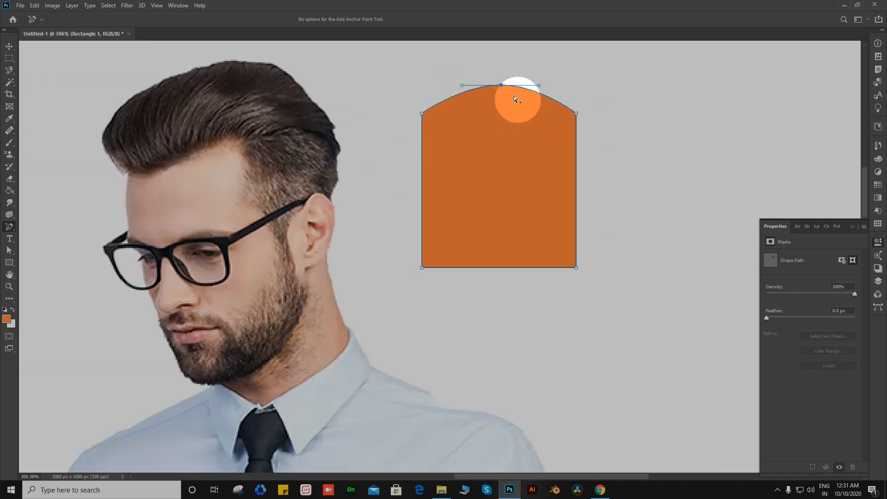
- Shift the arch's apex anchor up and down in larger increments to try a taller, steeper arch
key(shift+Up)
key(shift+Up)
key(shift+Up)
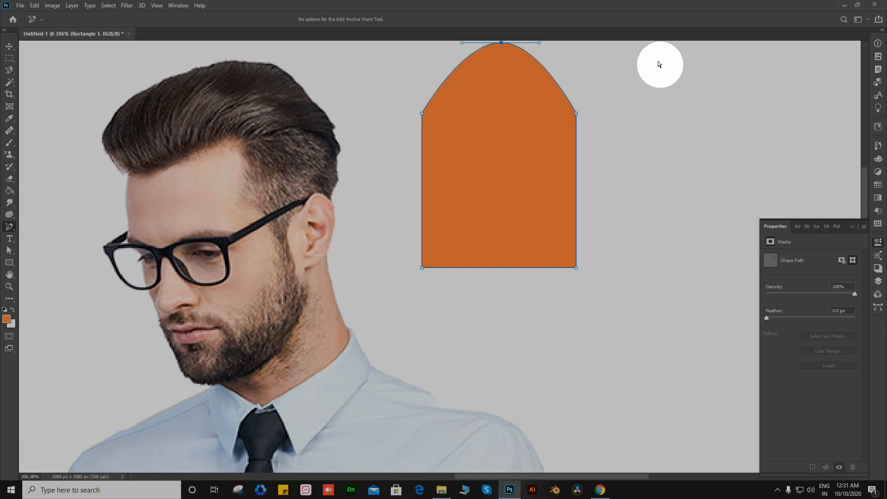
key(shift+Down)
key(shift+Down)
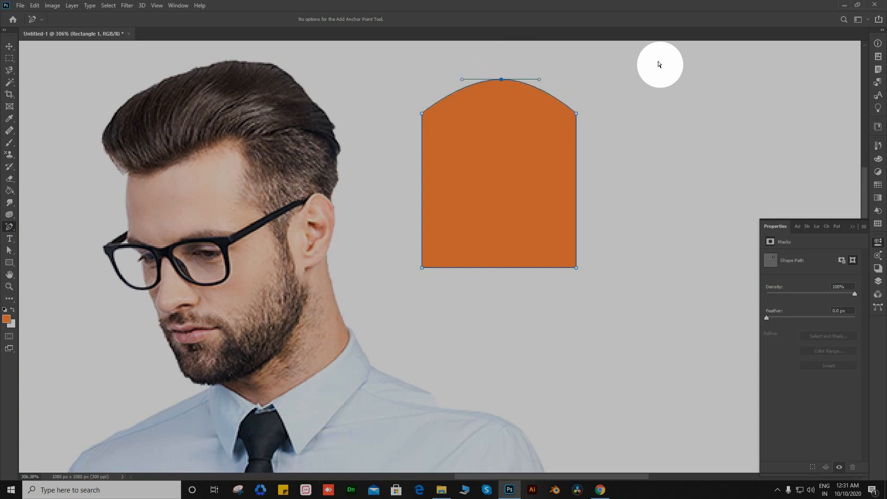
key(shift+Up)
key(shift+Up)
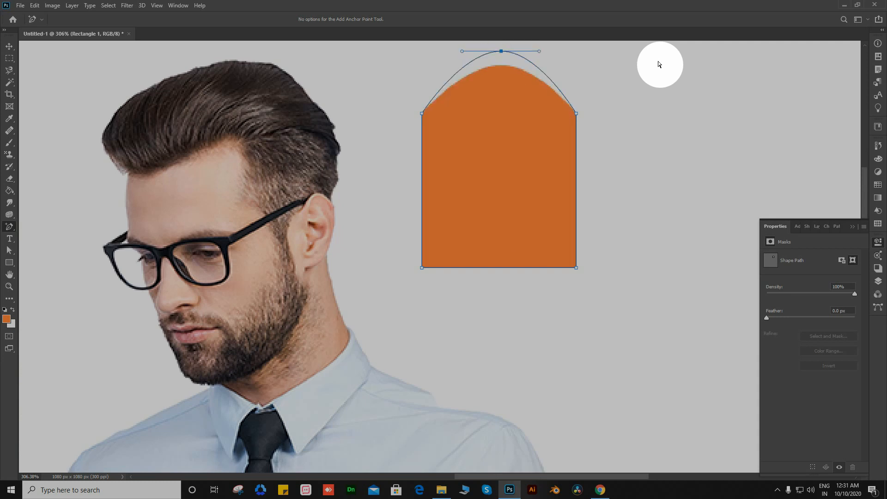
- Shift the apex anchor down into the shape to turn the top edge into a deep concave curve
key(shift+Down)
key(shift+Down)
key(shift+Down)
key(shift+Down)
key(shift+Down)
key(shift+Down)
key(shift+Down)
key(shift+Down)
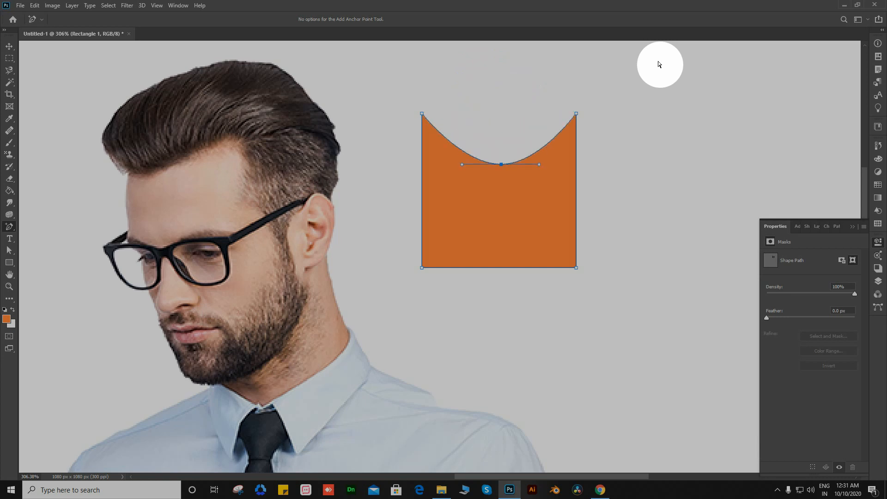
key(shift+Down)
key(shift+Down)
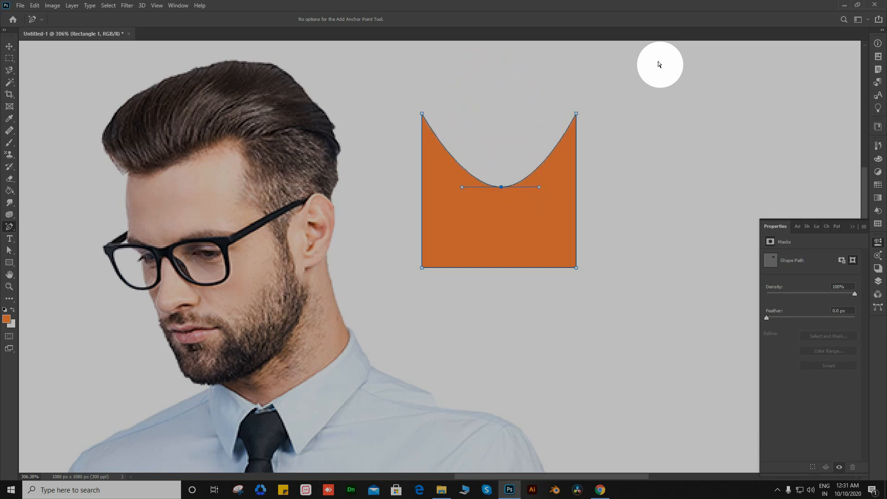
- Shift the top edge's middle anchor back above the corners to form a moderate rounded arch
key(shift+Up)
key(shift+Up)
key(shift+Up)
key(shift+Up)
key(shift+Up)
key(shift+Up)
key(shift+Up)
key(shift+Up)
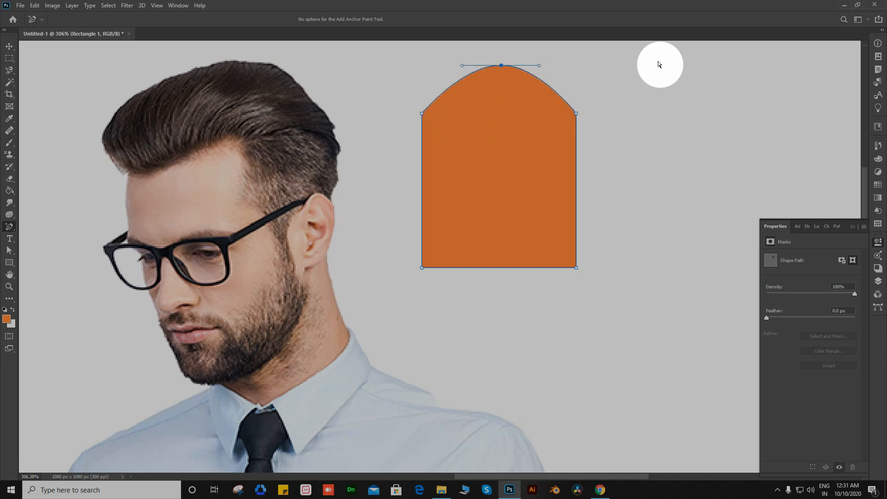
key(shift+Up)
key(shift+Down)
key(shift+Down)
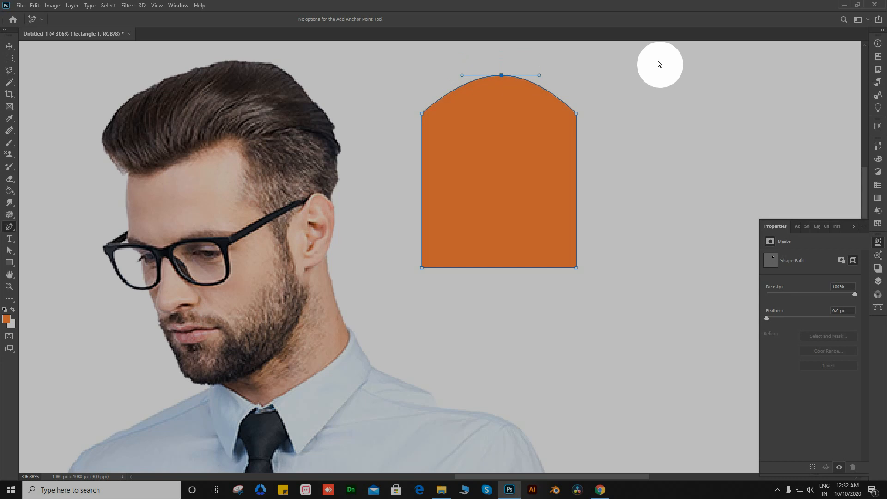
- Delete the orange arched shape, and undo the deletion
key(v)
click(615, 96)
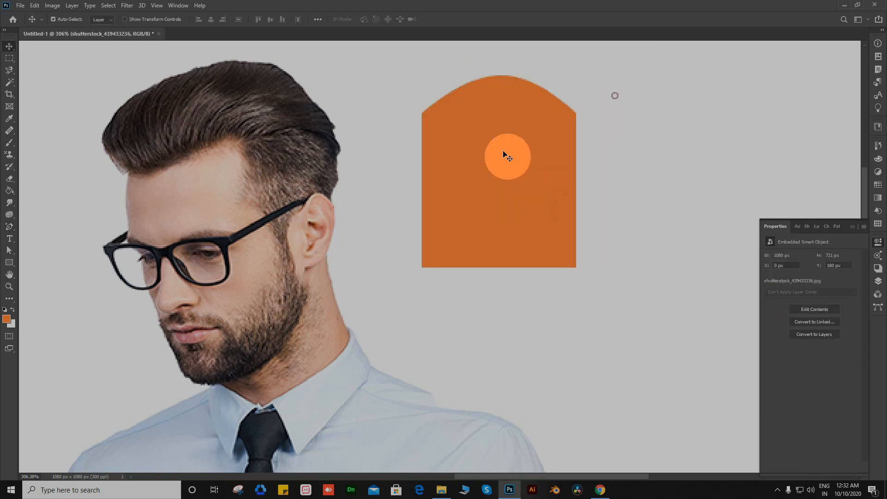
click(505, 154)
key(Delete)
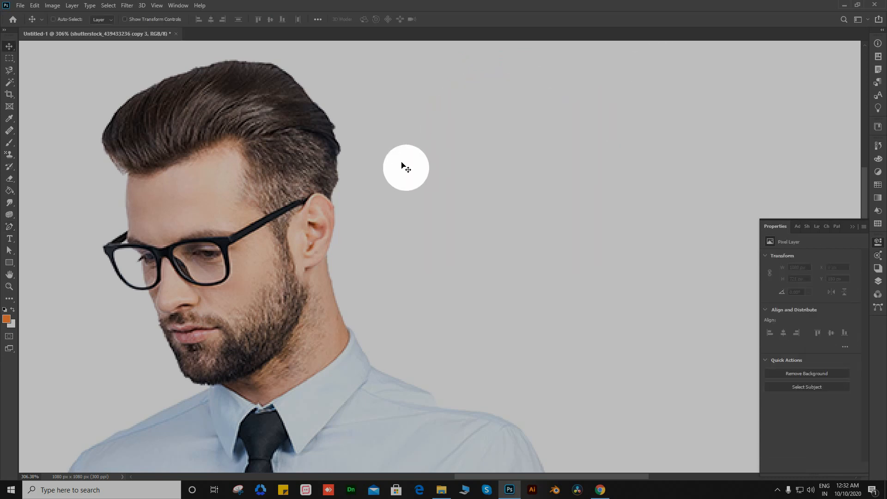
key(ctrl+z)
- Remove the anchor point at the arch's apex with the Delete Anchor Point tool to flatten the top edge
click(9, 228)
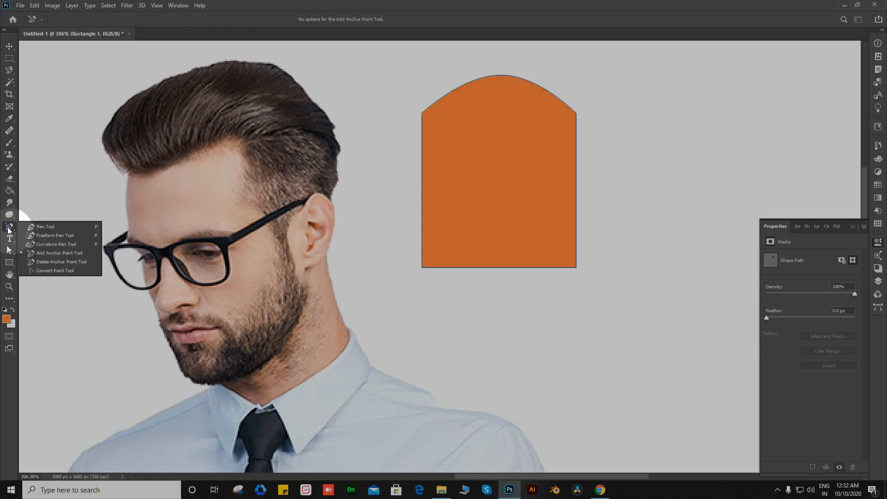
click(44, 264)
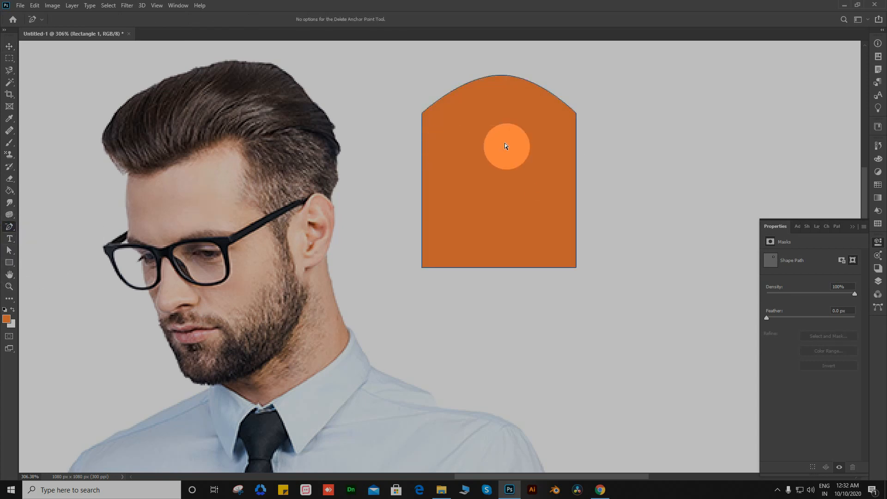
click(503, 78)
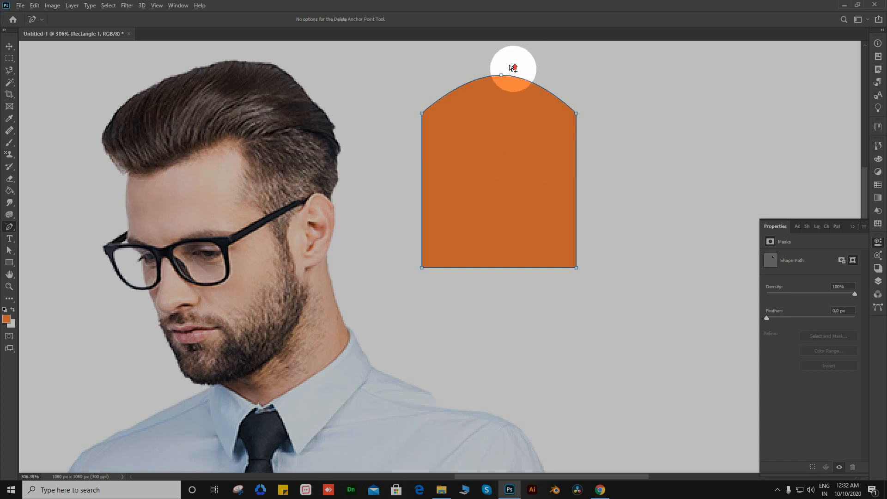
scroll(512, 68, up, 5)
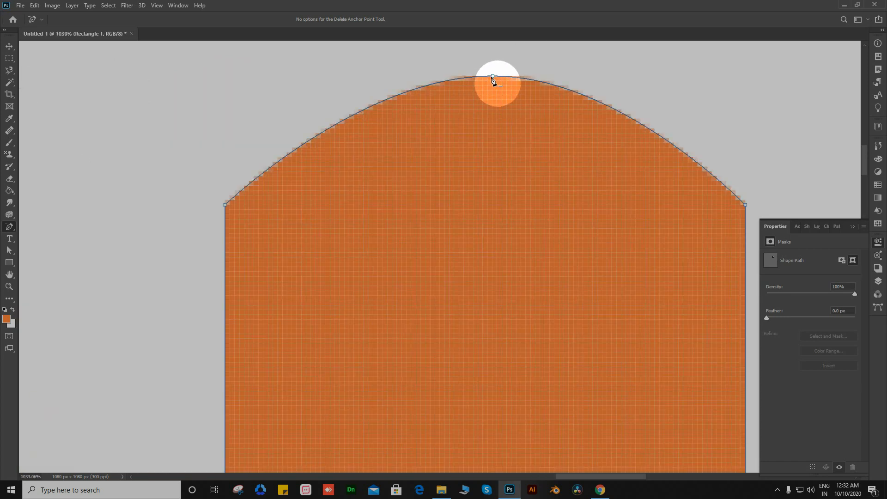
click(493, 79)
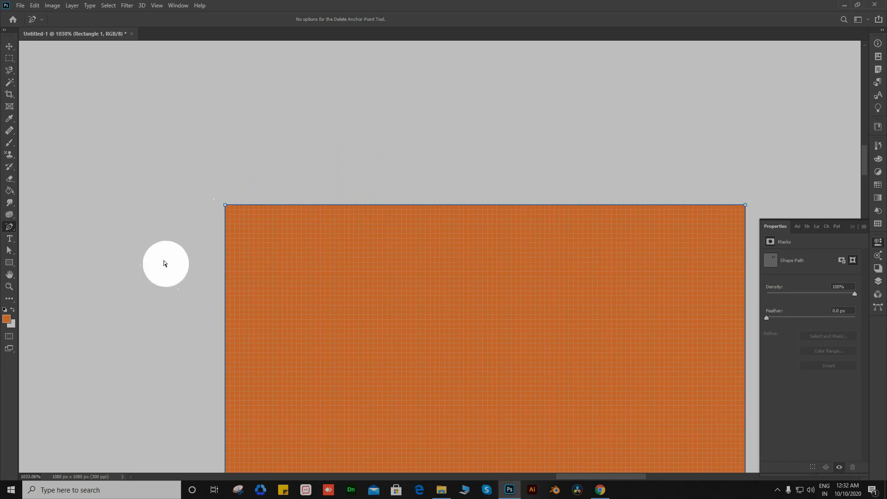
- With the Convert Point tool, pull the square's top edge upward to make it taller, and select each bottom corner point in turn
scroll(474, 208, down, 3)
scroll(472, 207, down, 2)
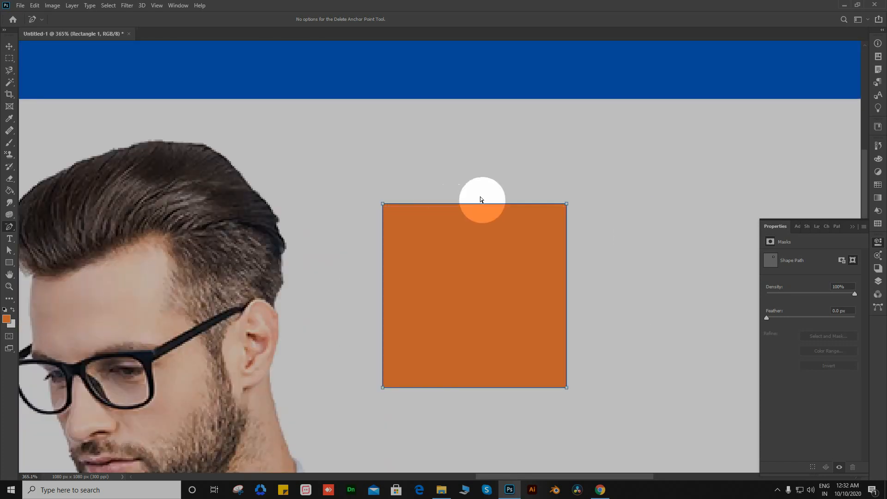
scroll(481, 200, left, 3)
scroll(396, 149, down, 2)
scroll(208, 142, right, 1)
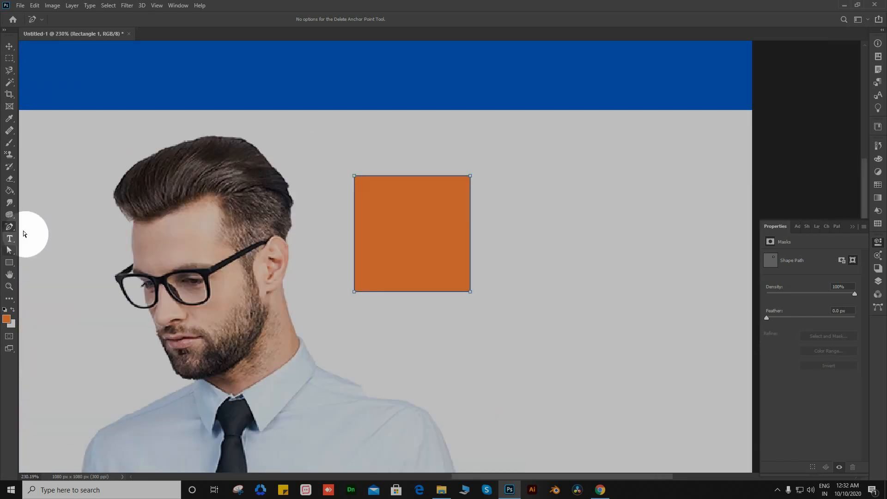
click(11, 227)
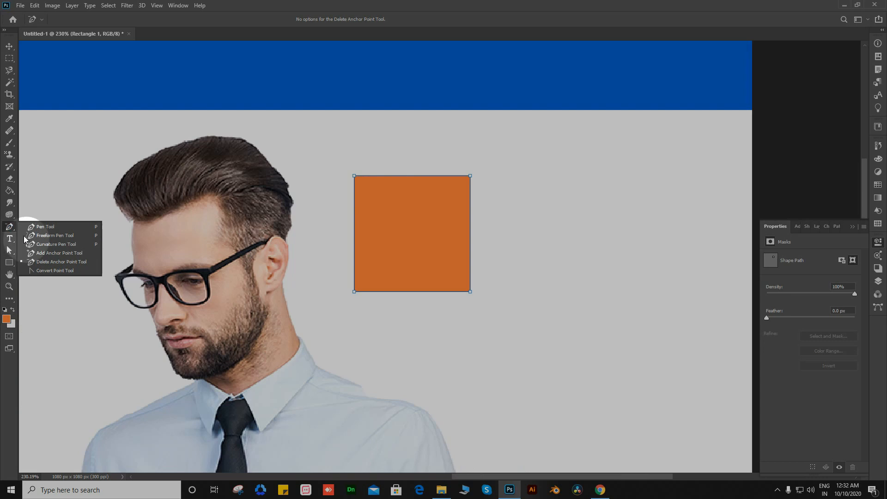
click(44, 271)
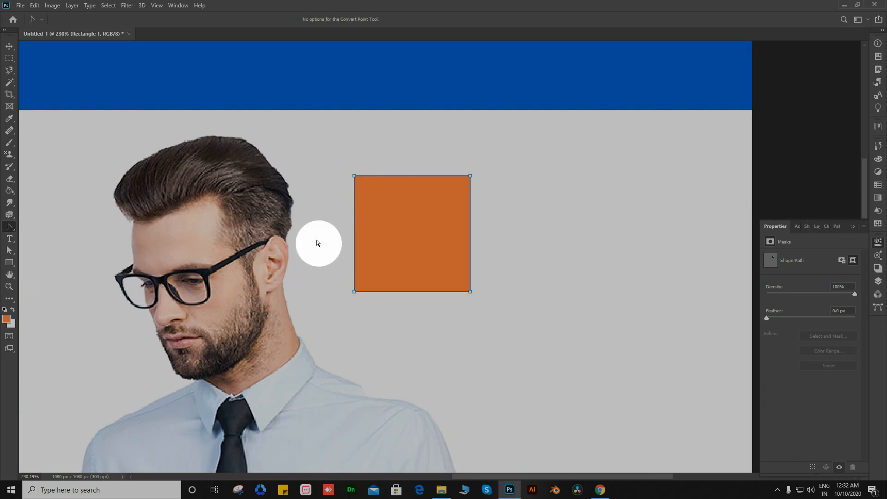
scroll(436, 173, up, 5)
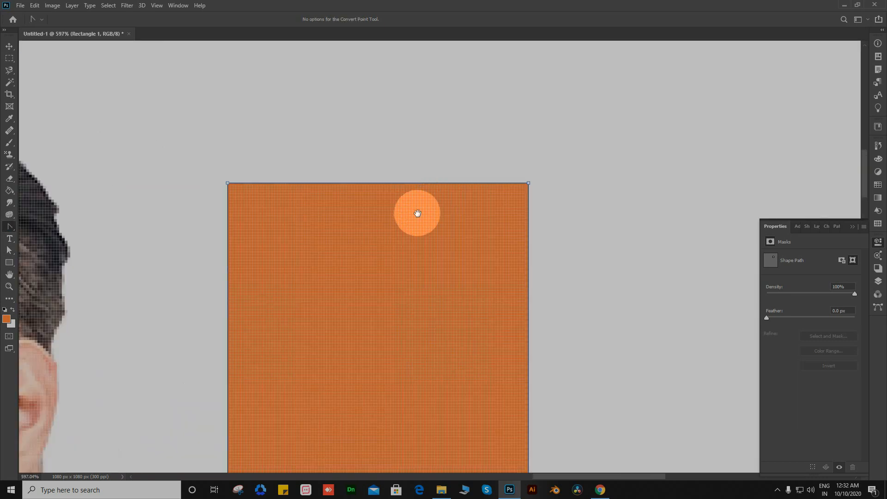
drag(414, 212, 374, 131)
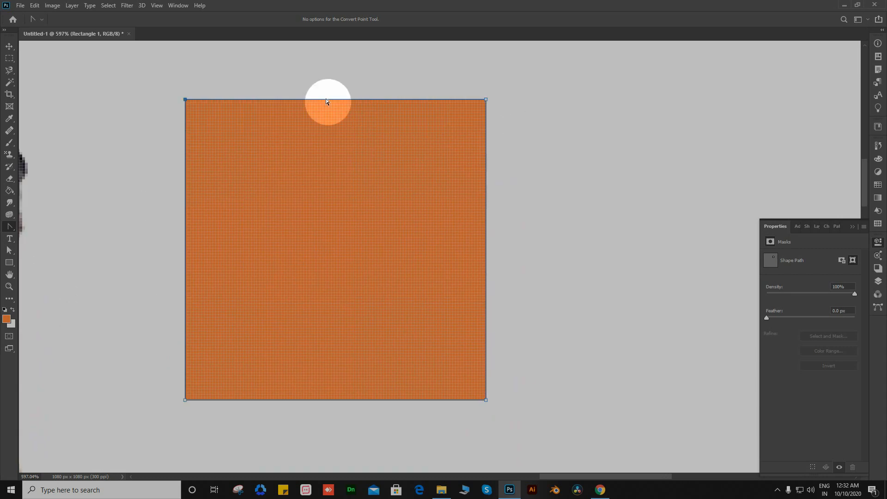
drag(326, 101, 327, 56)
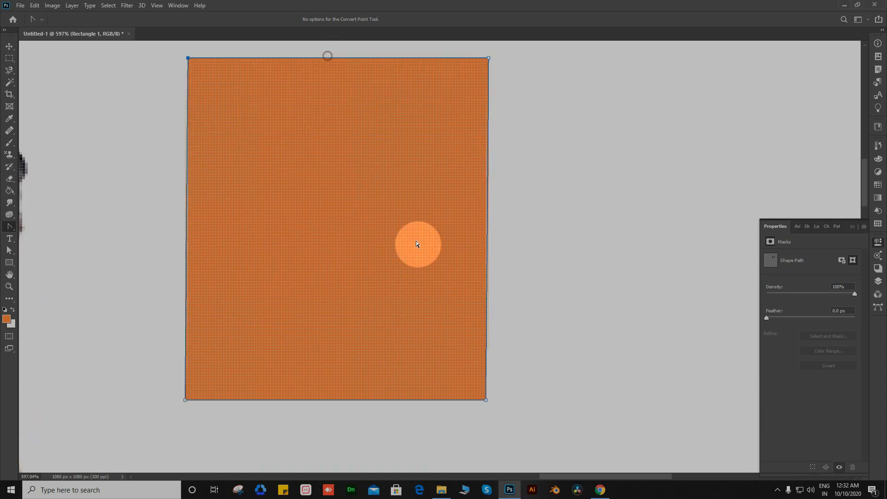
click(184, 401)
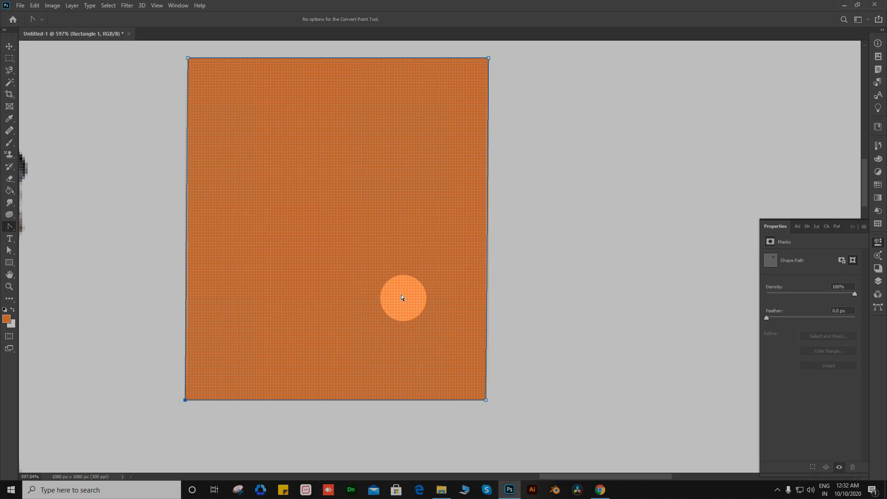
click(487, 403)
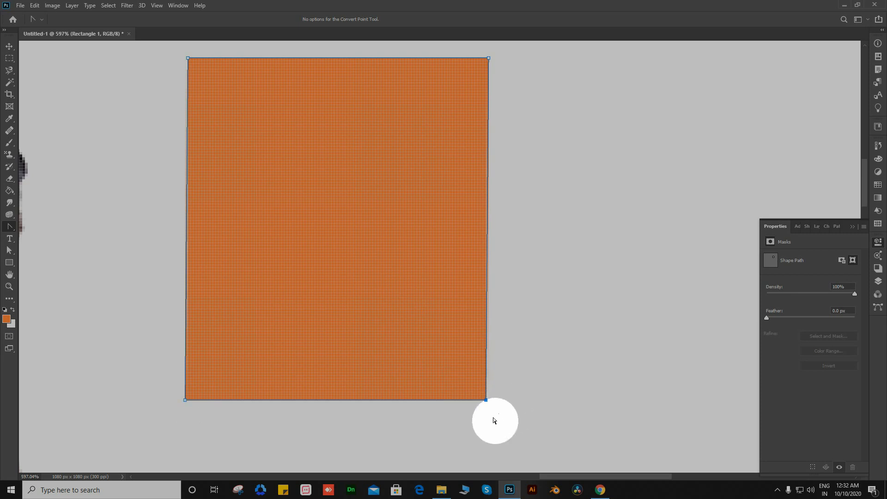
- Curve the shape's bottom-right, top-left and top-right corners by pulling out direction handles with the Convert Point tool
drag(486, 400, 411, 462)
scroll(305, 199, down, 3)
scroll(333, 191, up, 2)
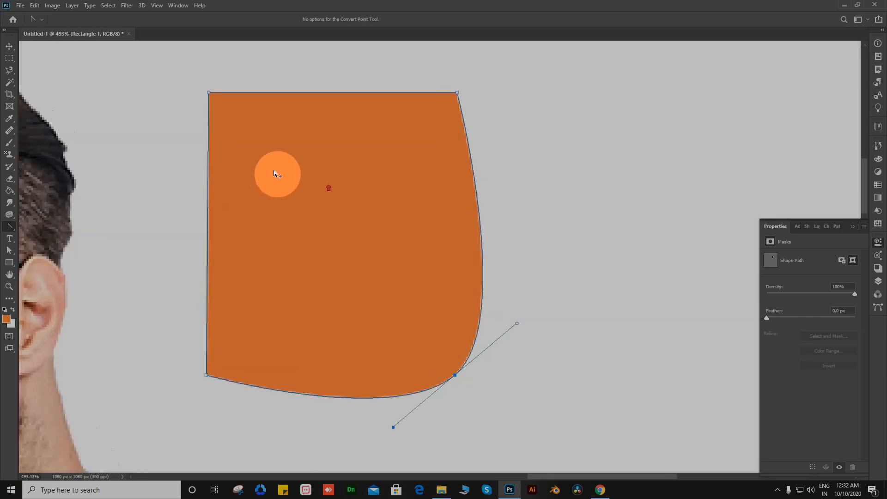
drag(209, 93, 374, 271)
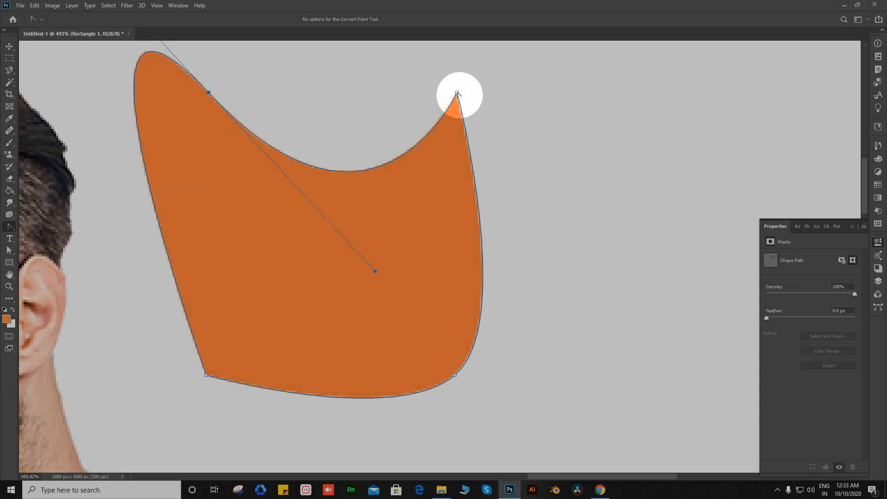
mouse_move(458, 92)
mouse_down()
mouse_move(478, 127)
mouse_move(567, 202)
mouse_move(446, 91)
mouse_up()
drag(481, 114, 535, 122)
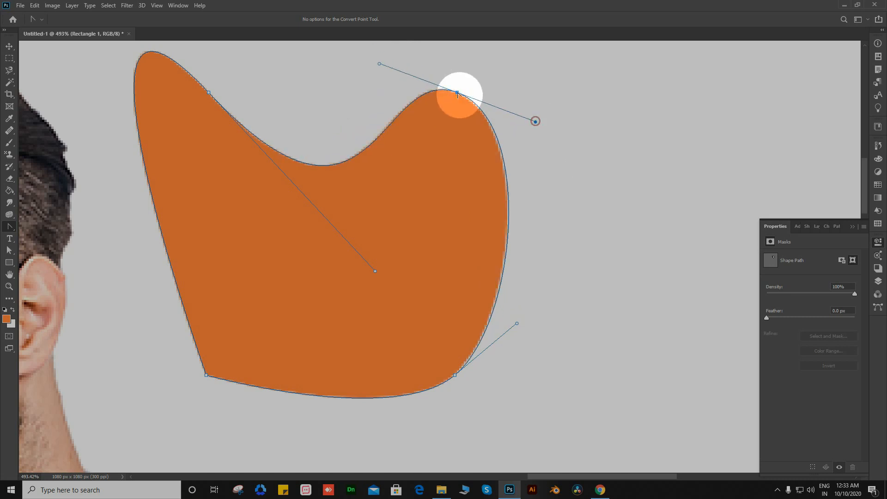
drag(457, 93, 543, 138)
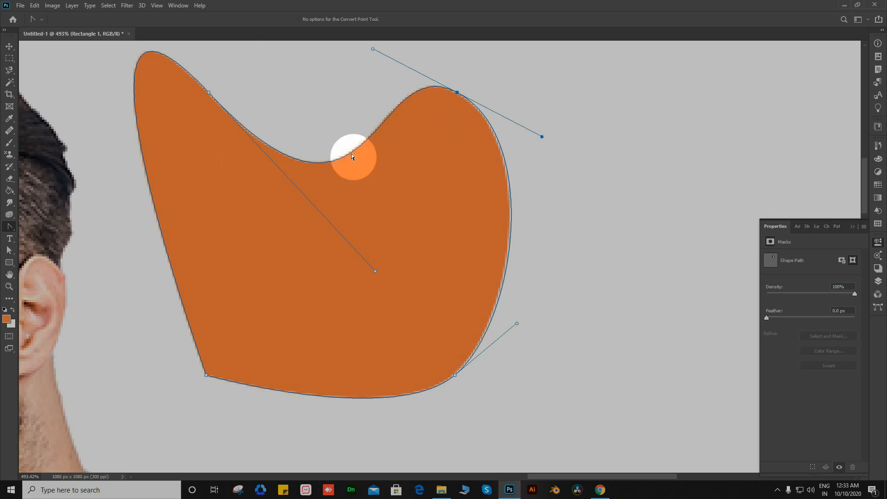
- Delete the curved orange shape from the document
scroll(240, 157, down, 6)
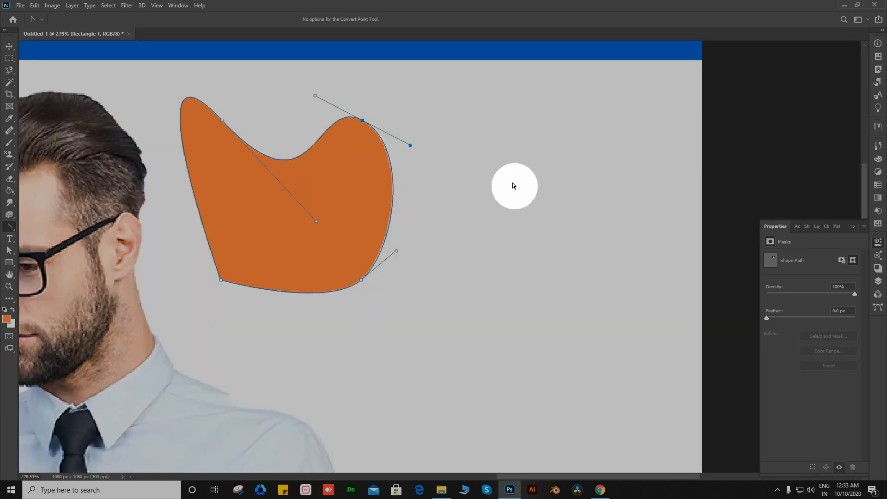
key(Delete)
key(Delete)
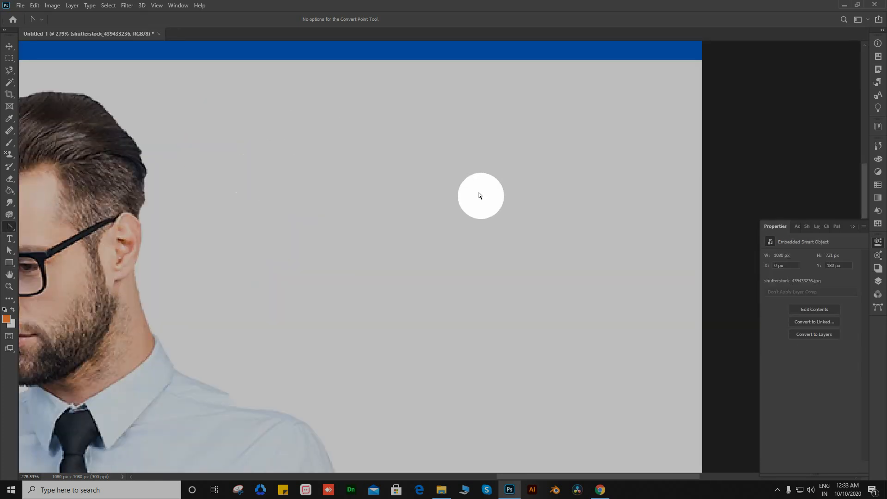
- Add the text "DAAFAFAF" beside the man with the Horizontal Type tool and commit it
click(9, 241)
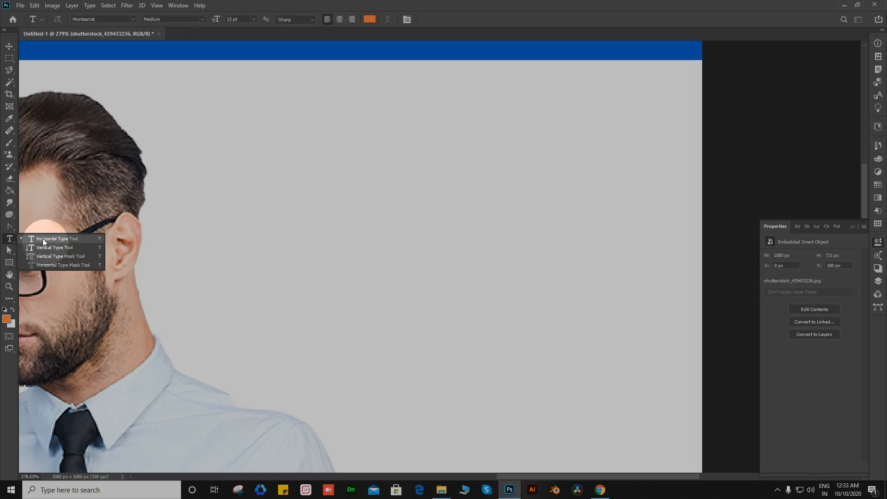
click(42, 238)
click(310, 171)
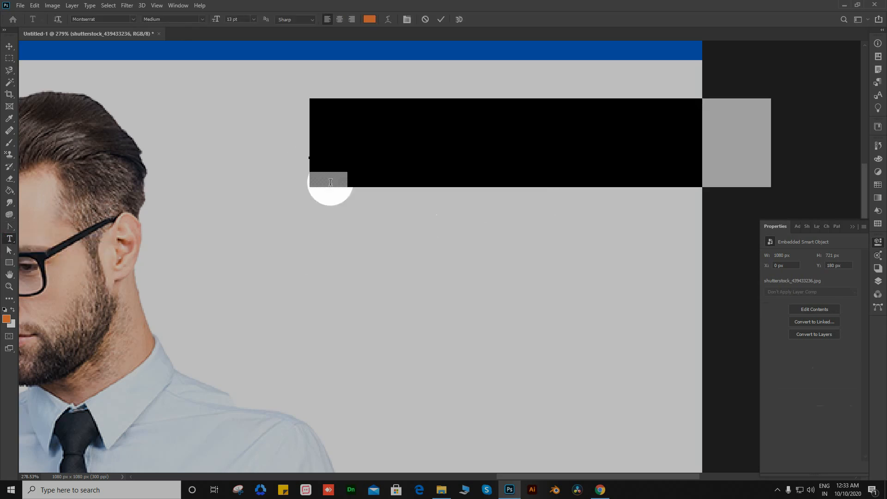
text(DAAFAFAF)
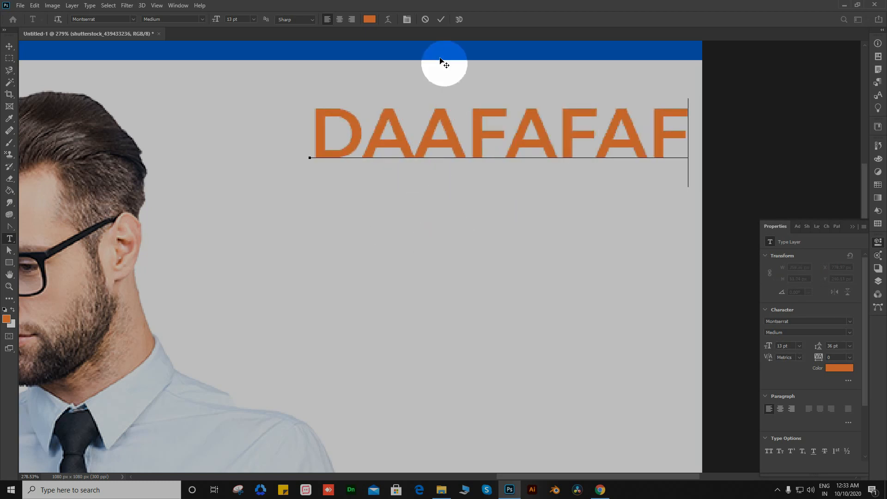
click(441, 19)
- Move the "DAAFAFAF" text lower on the canvas, and delete it
key(v)
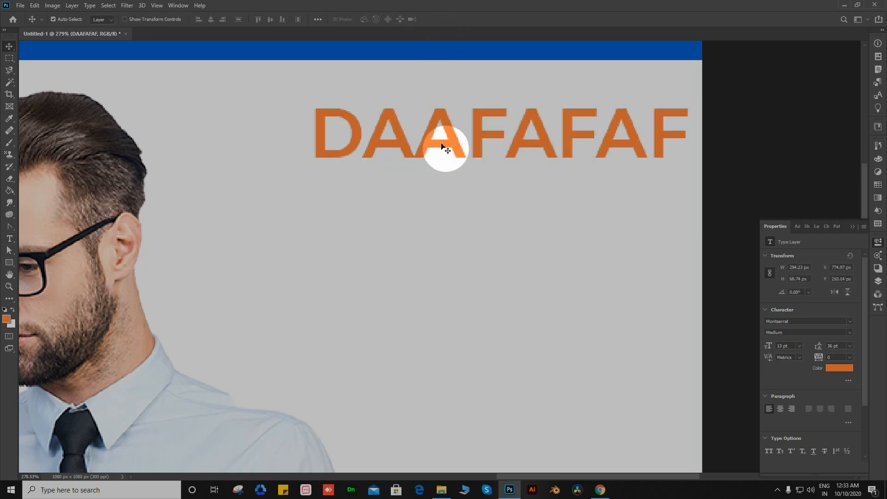
drag(441, 147, 394, 319)
key(Delete)
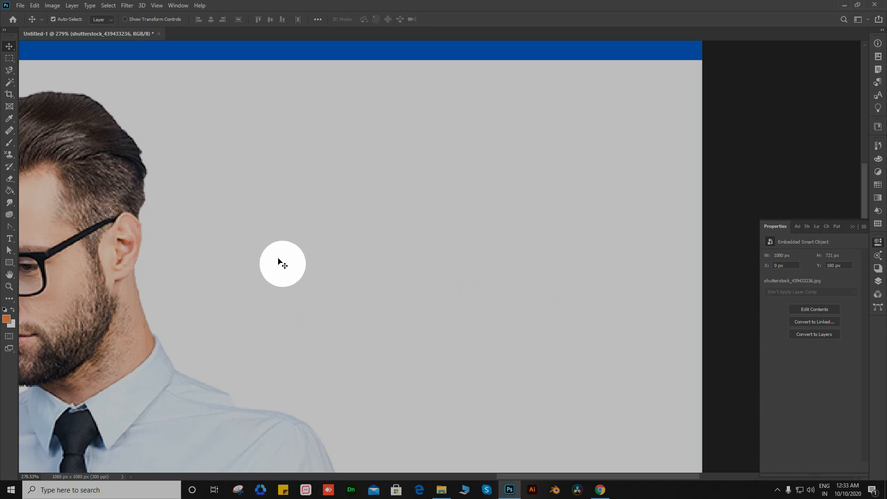
- Add a horizontal "Lorem Ipsum" placeholder text beside the man and move it lower, level with his glasses
key(t)
click(231, 171)
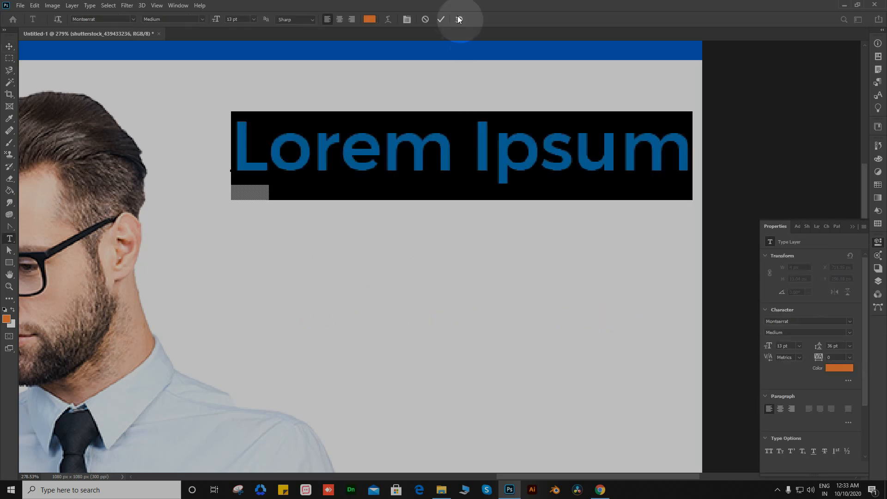
click(442, 20)
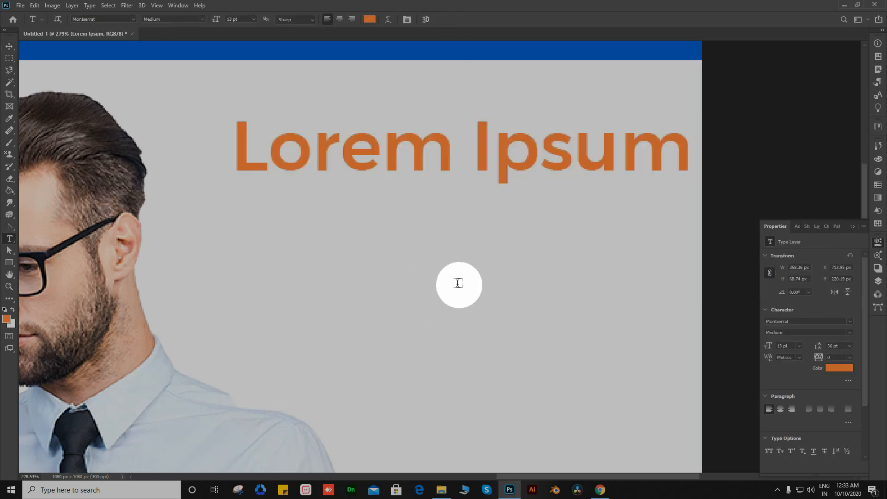
key(v)
drag(422, 155, 386, 253)
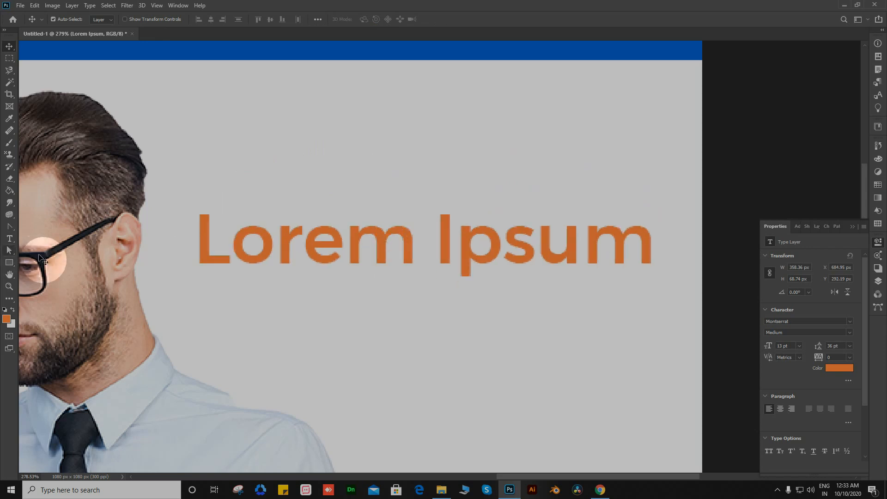
- Add a "Lorem Ipsum" placeholder with the Vertical Type tool, and move the horizontal and vertical texts apart
drag(10, 238, 46, 248)
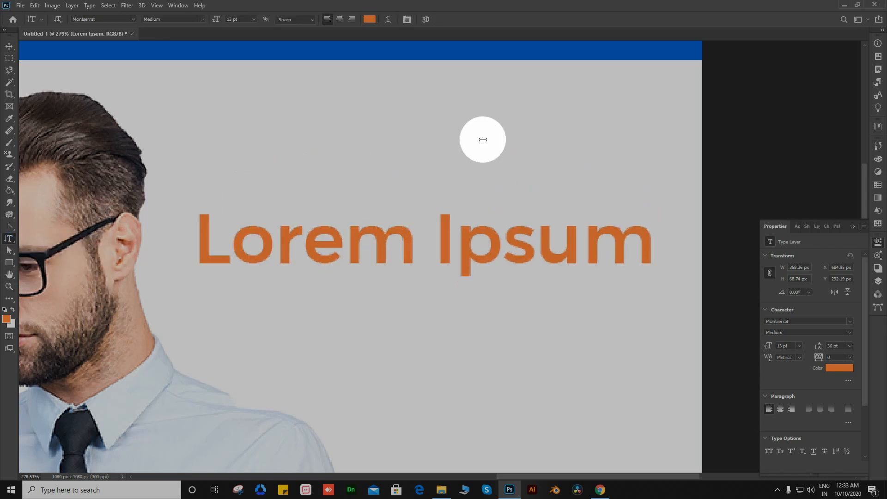
click(395, 84)
drag(443, 242, 640, 155)
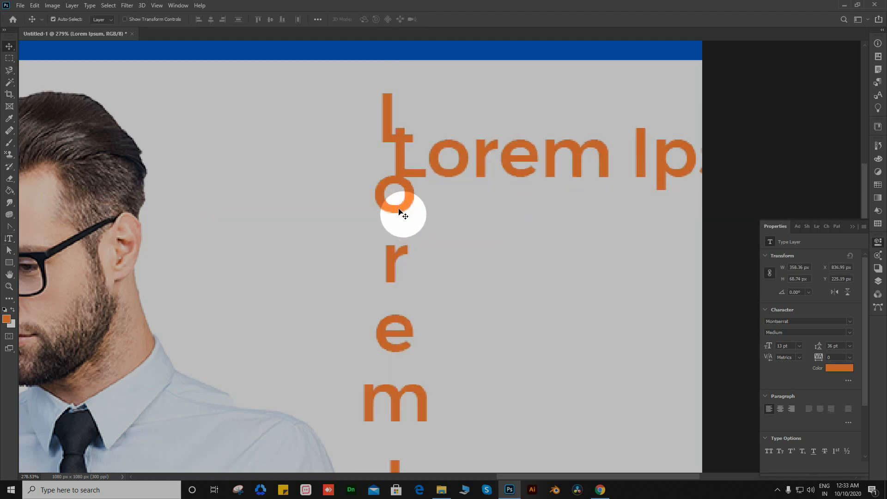
drag(400, 213, 319, 208)
- Place the vertical text in the gray area beyond the laptop and the horizontal text to the right of the man's head
scroll(341, 214, down, 5)
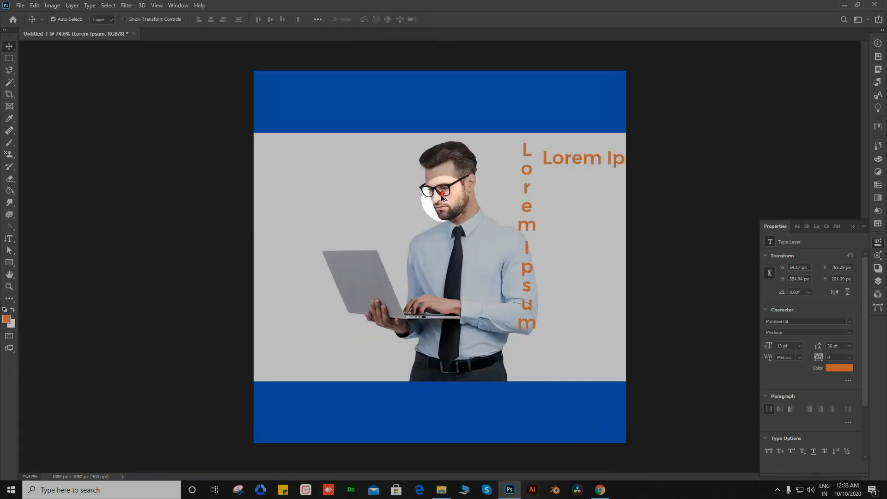
scroll(442, 196, up, 1)
drag(535, 224, 273, 234)
scroll(297, 192, up, 2)
scroll(293, 188, down, 1)
drag(678, 136, 598, 156)
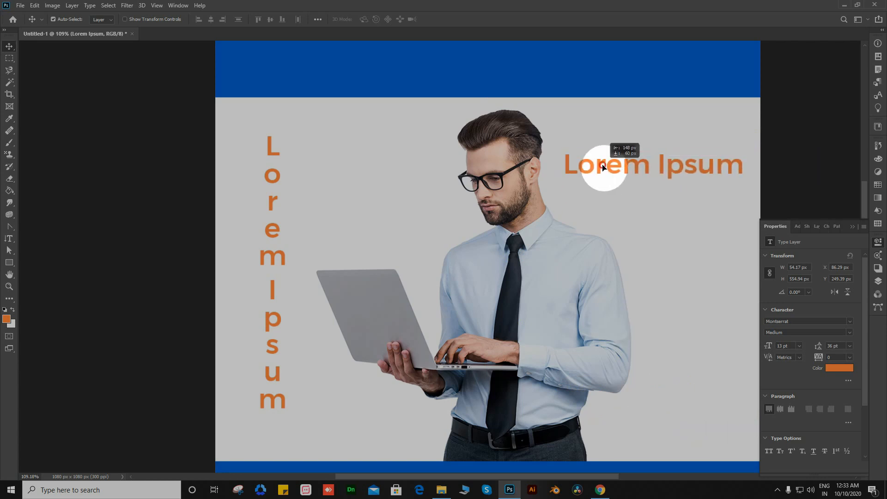
mouse_move(272, 244)
mouse_down()
mouse_move(279, 234)
mouse_move(274, 244)
mouse_up()
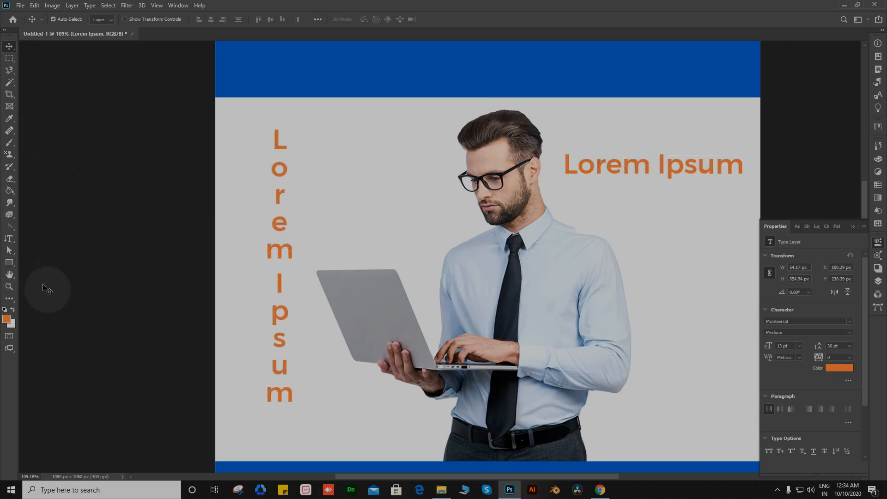
click(10, 239)
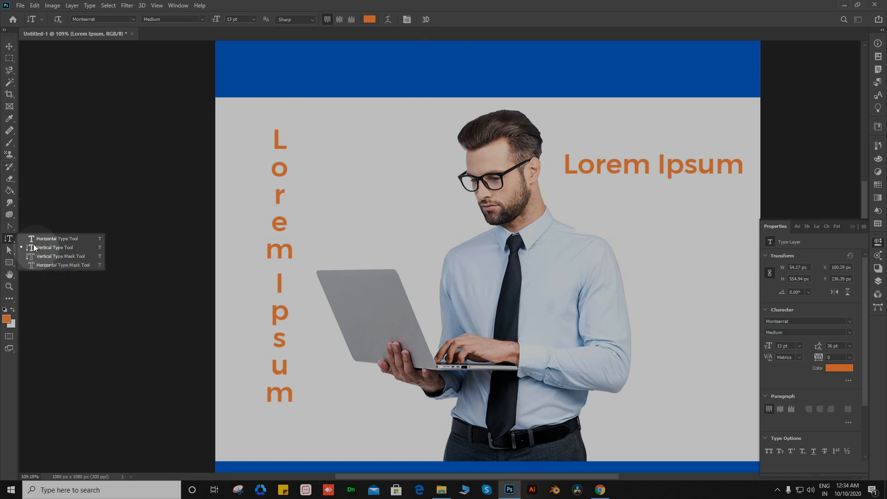
click(43, 239)
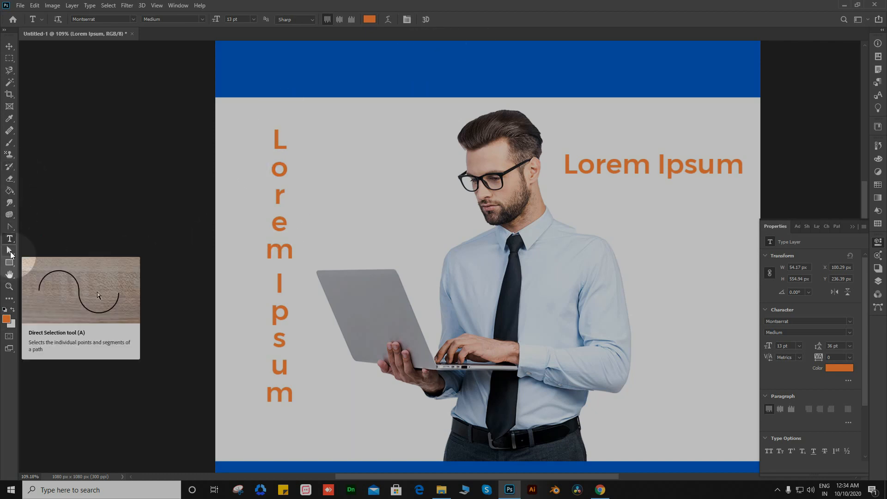
click(10, 252)
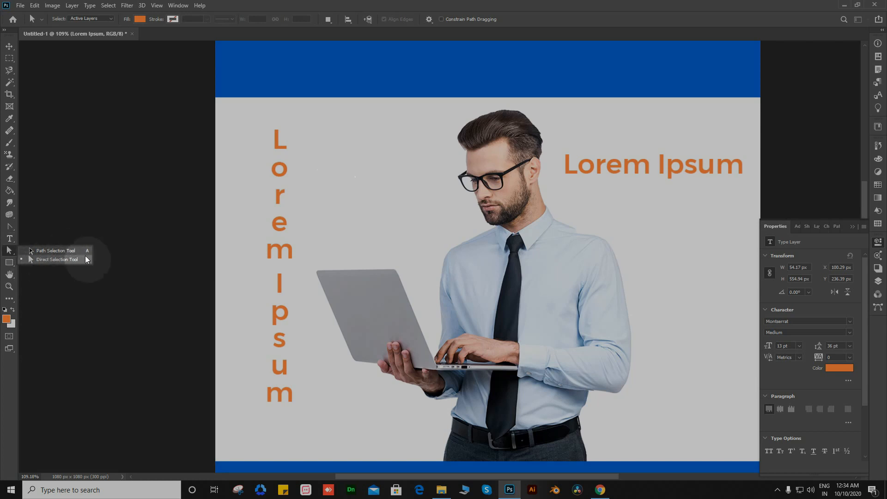
click(313, 147)
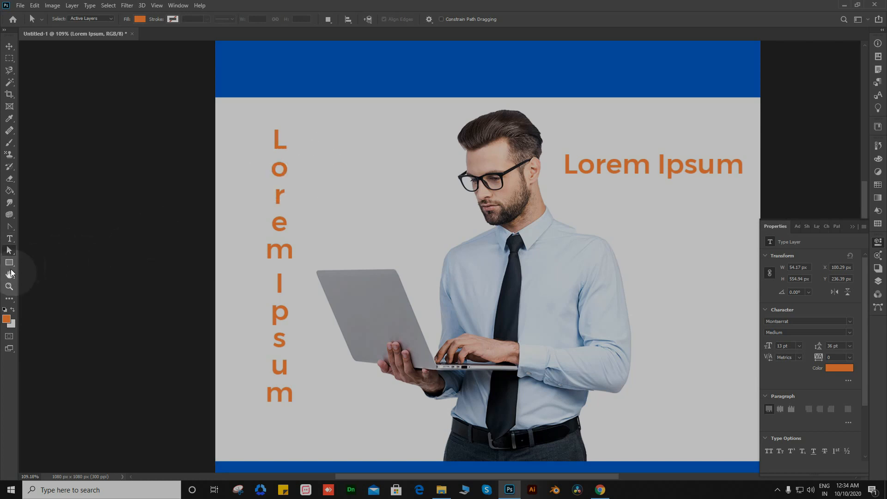
- Draw an orange rectangle about 298 × 345 px between the vertical text and the man's head
drag(11, 267, 56, 271)
drag(325, 93, 456, 244)
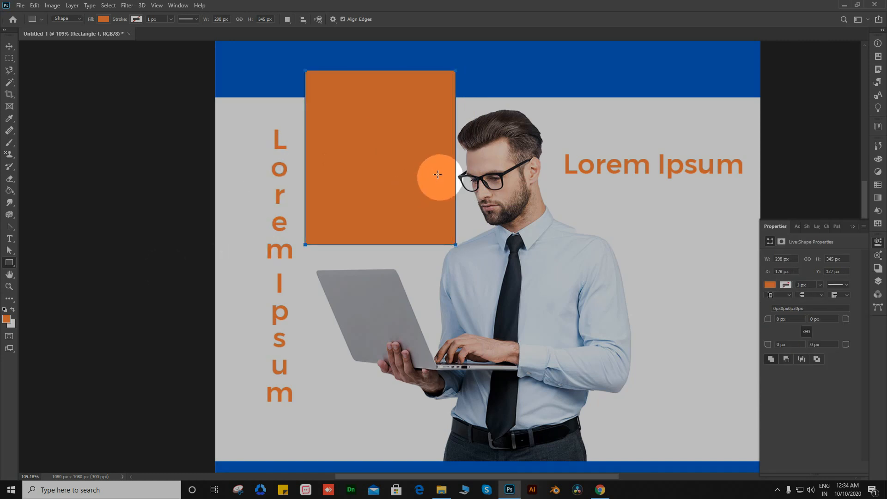
key(v)
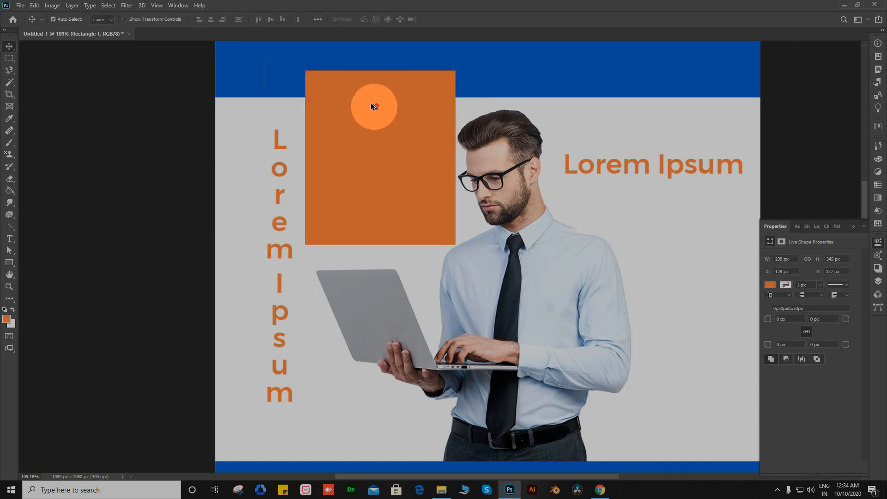
- Reposition the orange rectangle several times with the Path Selection tool, ending between the vertical text and the man, over the laptop
scroll(373, 105, up, 8)
drag(324, 147, 591, 115)
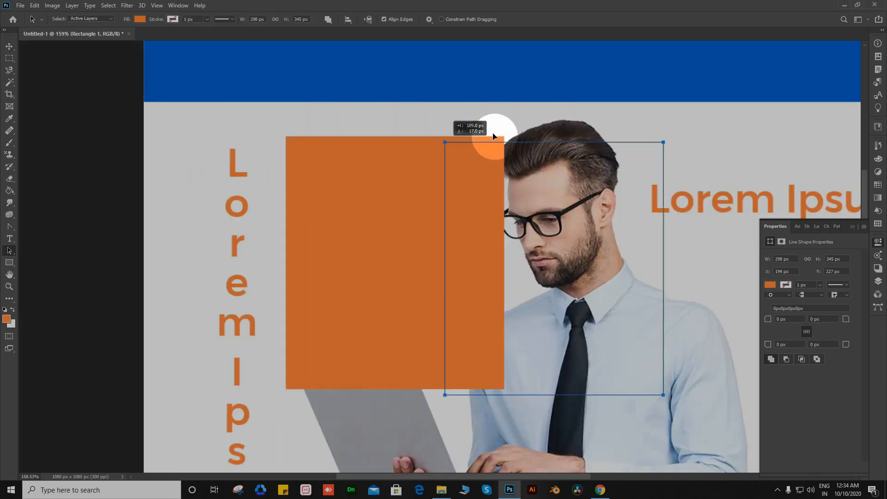
drag(622, 180, 382, 141)
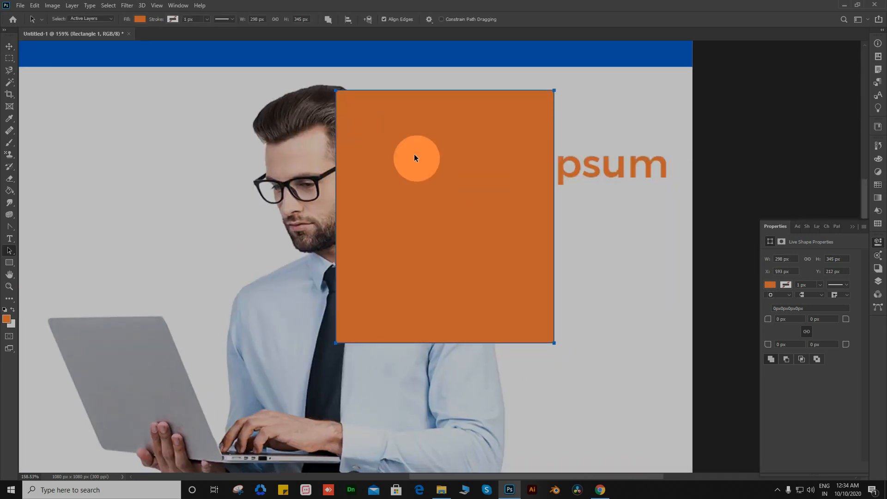
drag(404, 190, 397, 234)
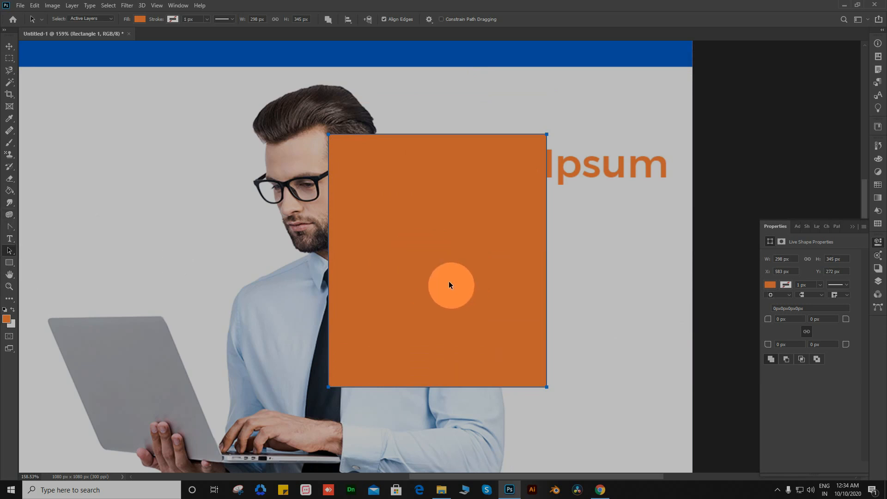
drag(449, 283, 307, 166)
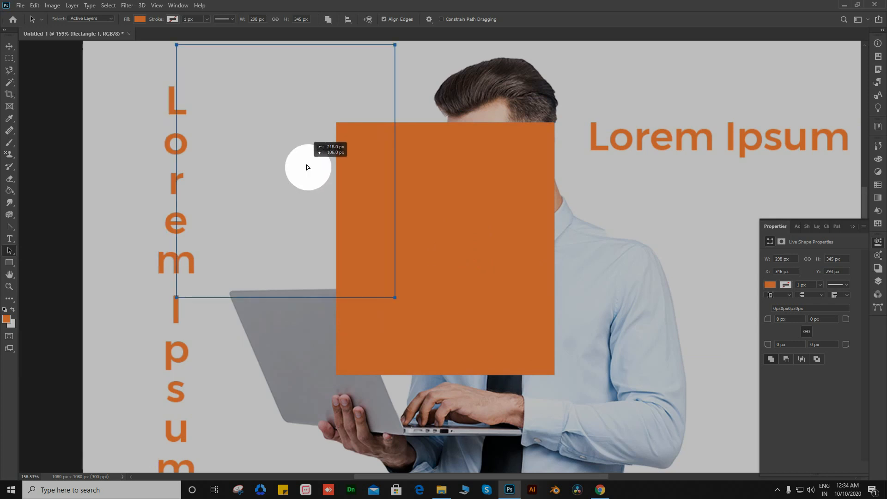
drag(581, 280, 625, 252)
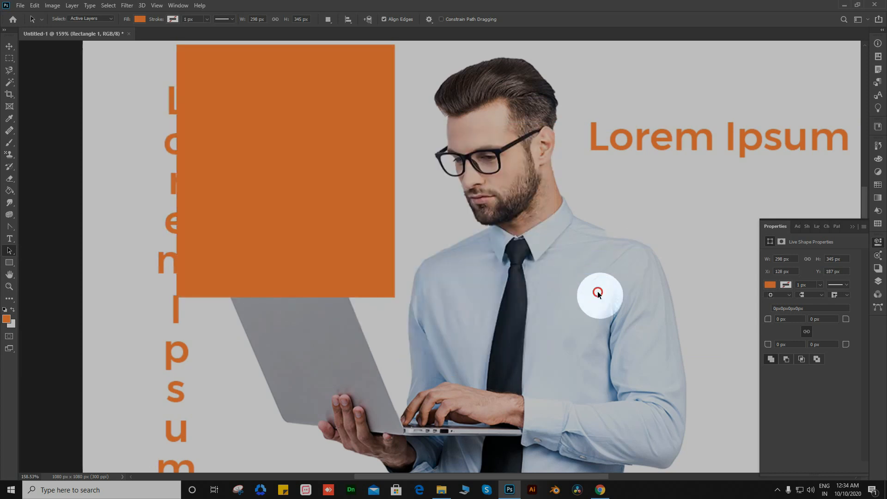
drag(505, 197, 509, 201)
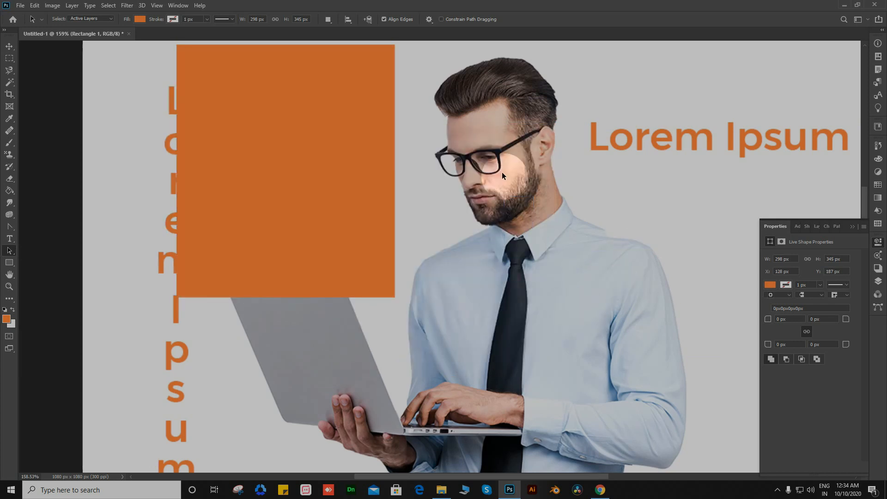
drag(300, 178, 344, 217)
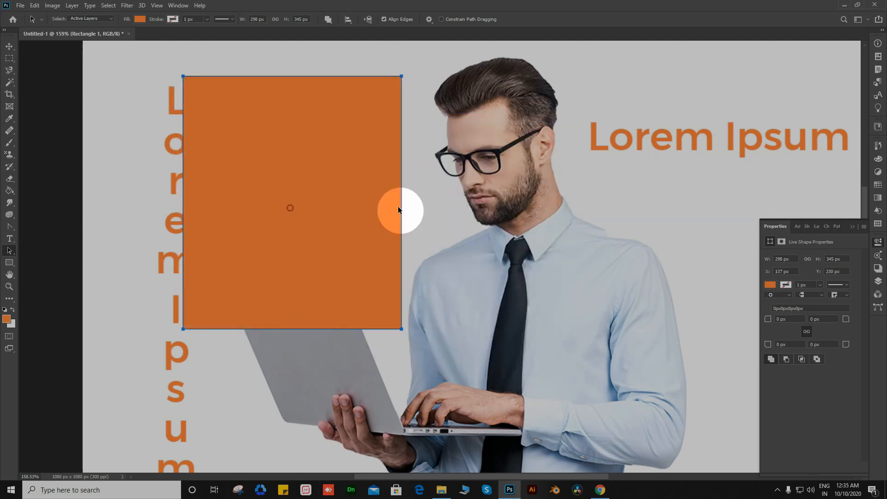
drag(398, 209, 407, 247)
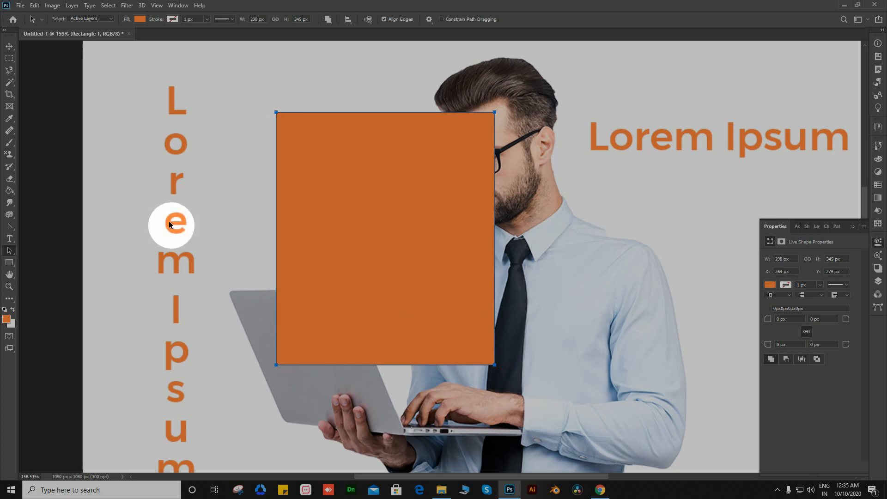
- Select the orange rectangle's corner anchor points one at a time with the Direct Selection tool, covering the upper-left, lower-left and lower-right corners
right_click(11, 252)
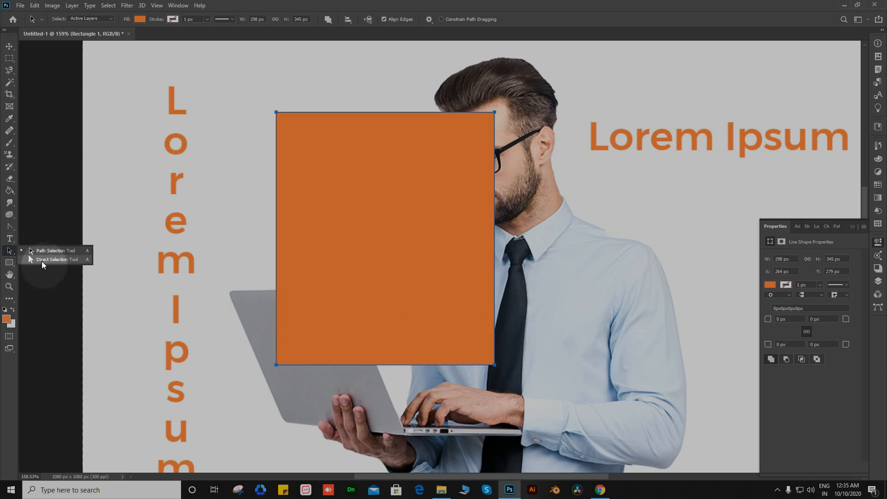
click(41, 261)
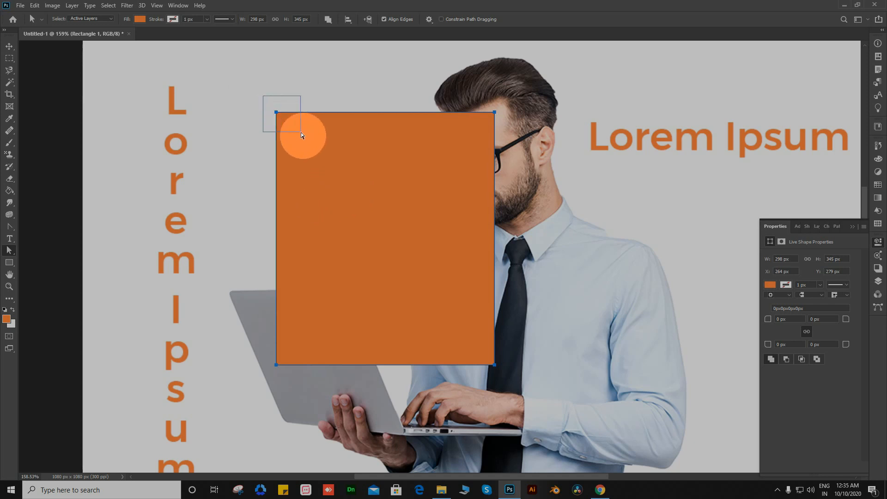
drag(301, 132, 323, 148)
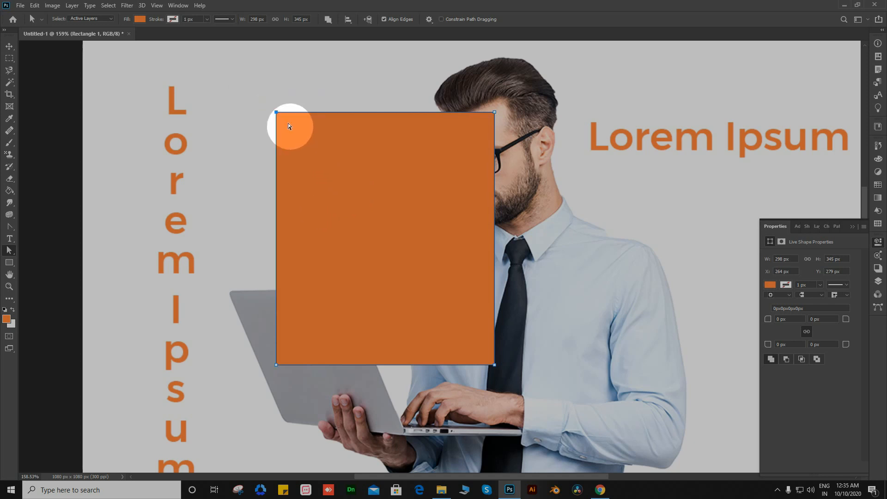
scroll(277, 101, up, 5)
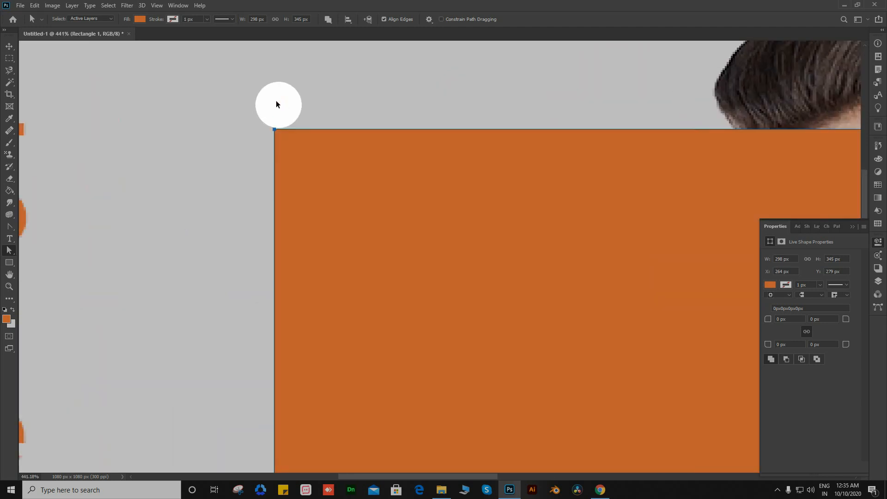
scroll(278, 113, down, 1)
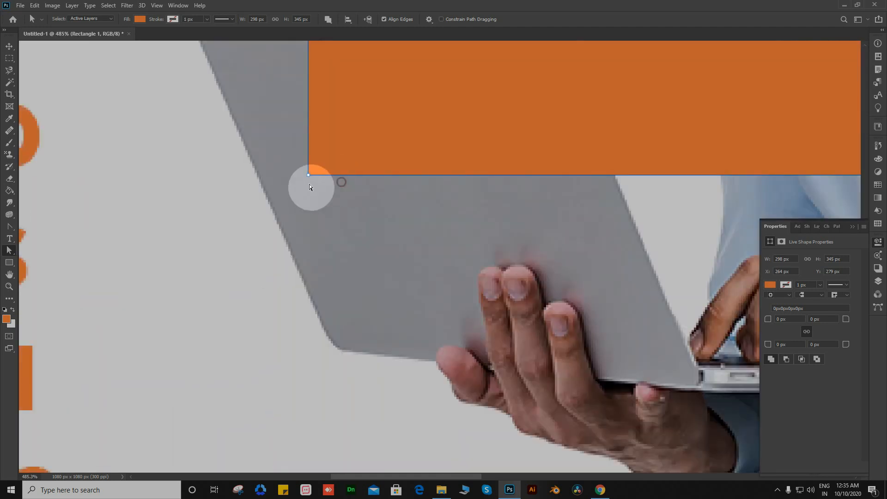
drag(264, 143, 368, 218)
drag(459, 162, 356, 233)
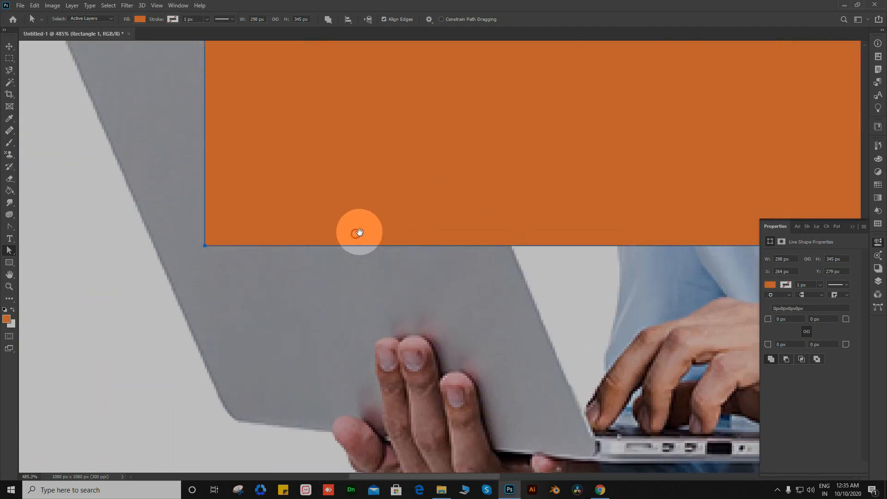
drag(458, 210, 139, 301)
drag(326, 224, 281, 161)
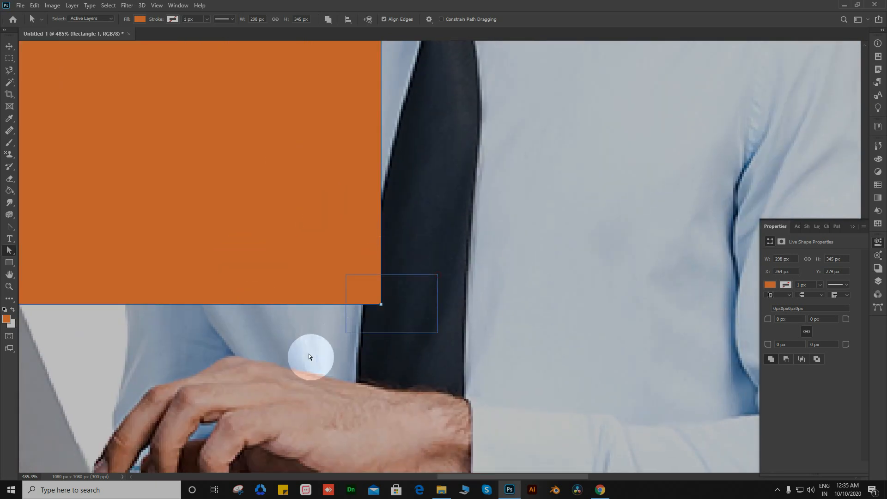
scroll(382, 267, down, 14)
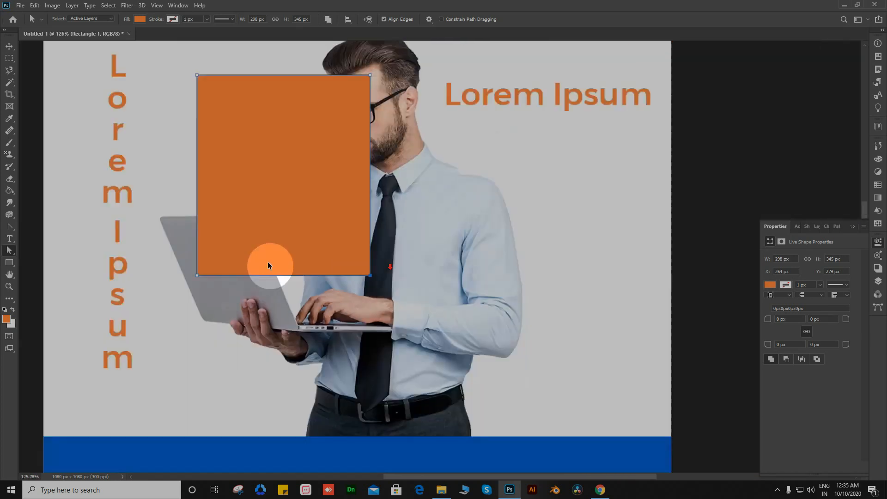
- Select only the rectangle's lower-left anchor point and nudge it repeatedly up and to the right in large increments
scroll(175, 278, up, 4)
scroll(175, 279, up, 6)
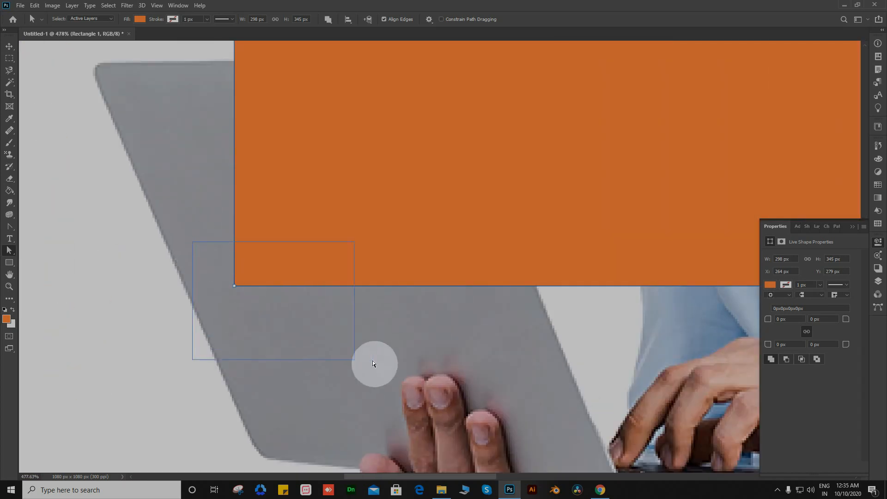
drag(373, 360, 298, 331)
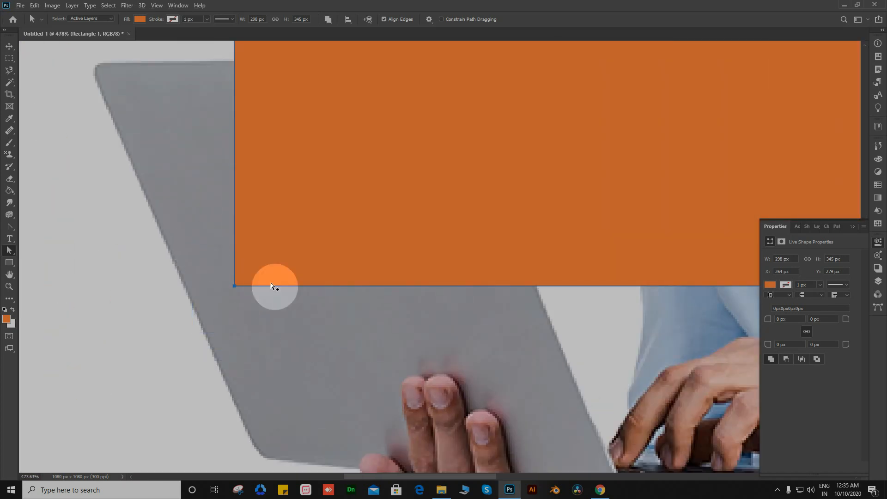
scroll(271, 283, down, 4)
key(shift+Up)
key(shift+Up)
key(shift+Up)
key(shift+Up)
key(shift+Up)
key(shift+Up)
key(shift+Up)
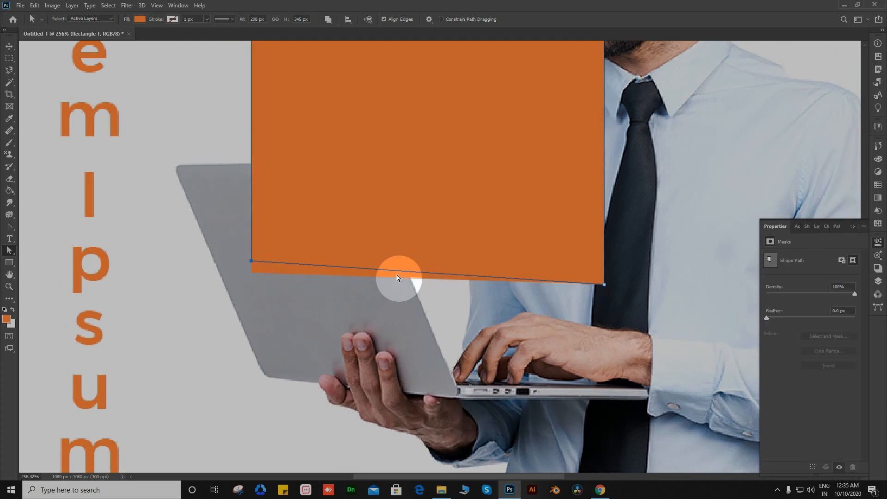
key(shift+Right)
key(shift+Right)
key(shift+Right)
key(shift+Right)
key(shift+Right)
key(shift+Right)
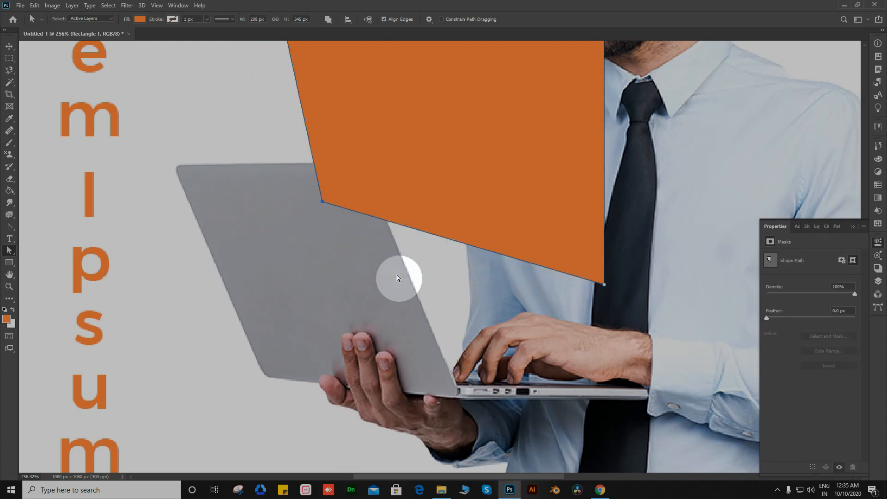
- Pull the lower-left anchor point up close to the upper-right corner and place the thin angled shape across the blue band's lower edge
drag(394, 240, 394, 370)
scroll(322, 317, down, 3)
scroll(322, 317, down, 2)
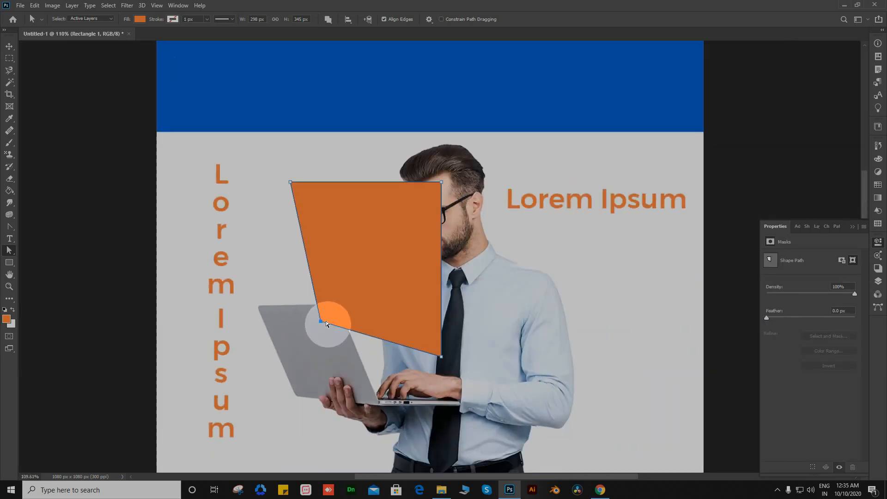
drag(321, 324, 357, 130)
key(v)
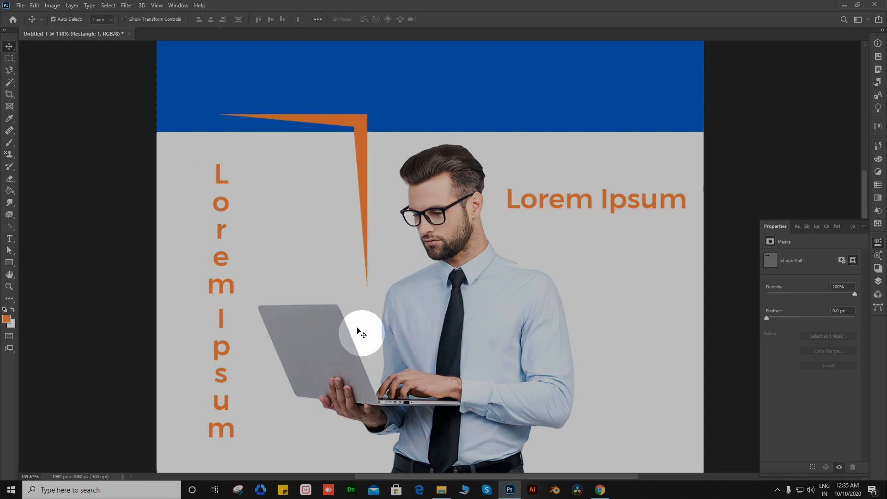
- Delete the distorted orange shape at the blue band's lower edge with the Move tool active
click(10, 263)
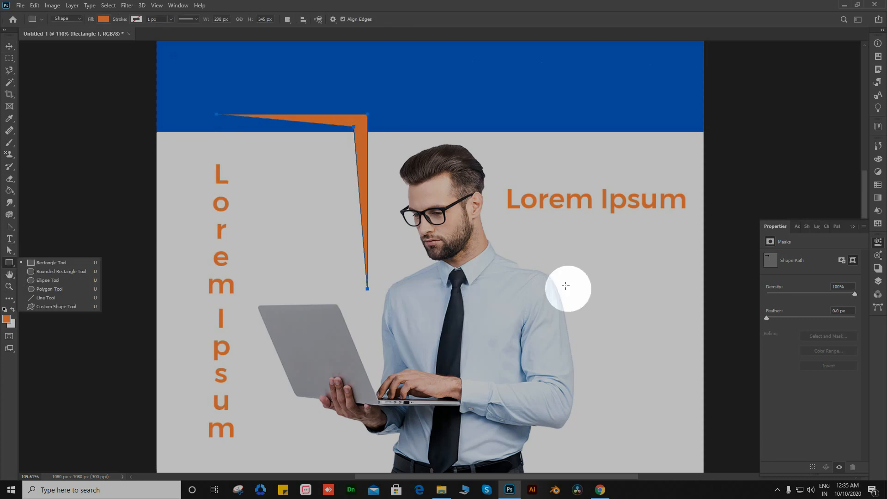
key(v)
click(406, 99)
click(360, 124)
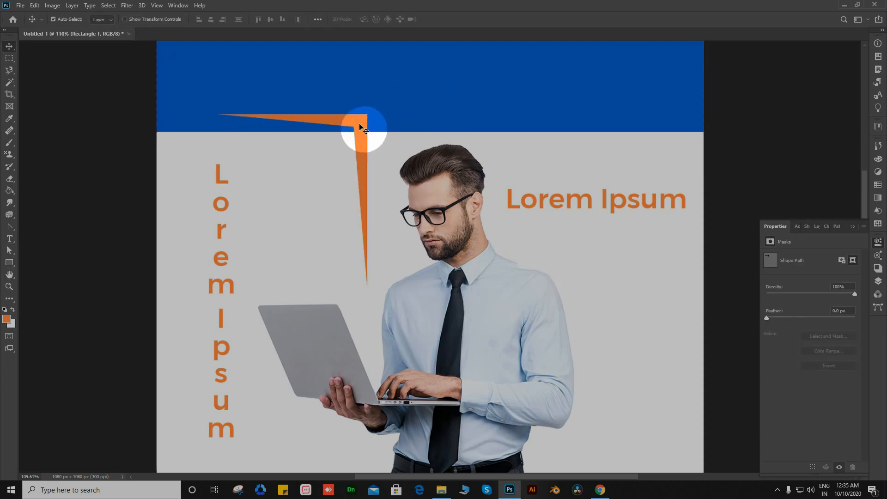
key(Delete)
click(270, 165)
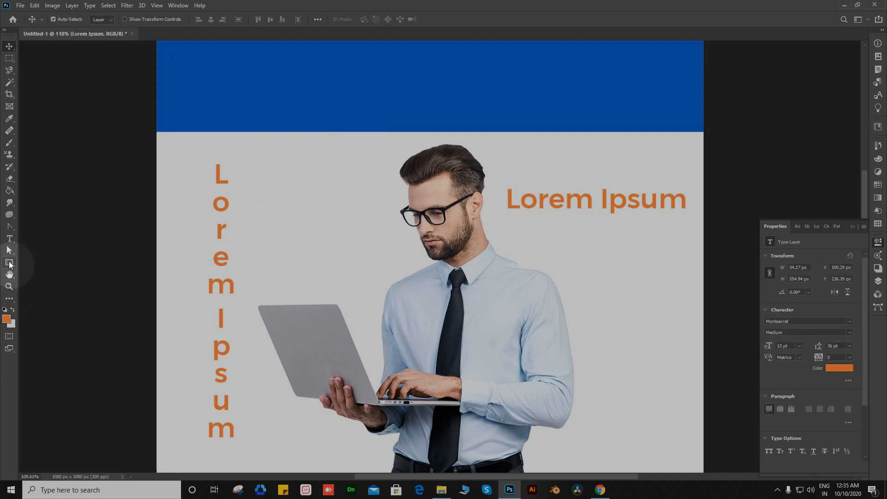
- Draw an orange square about 203 × 203 px with the Rectangle tool, between the vertical text and the man's head
click(10, 263)
click(51, 262)
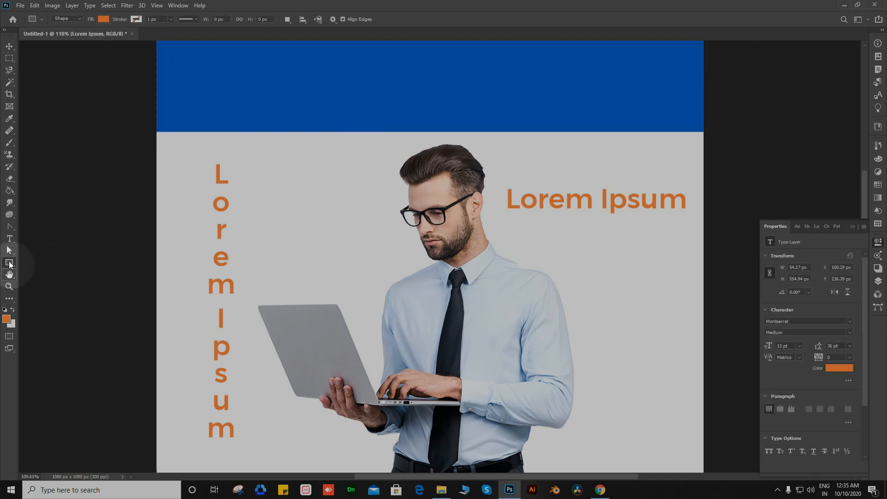
click(8, 264)
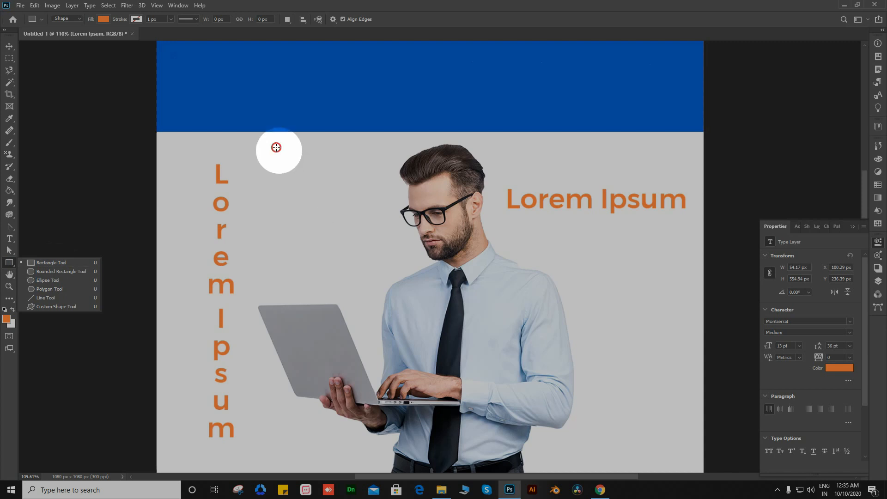
drag(276, 147, 379, 250)
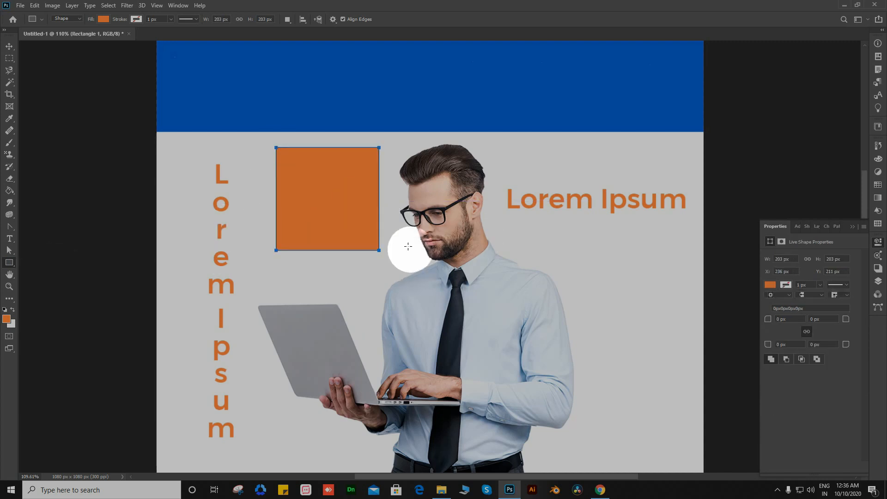
key(b)
key(v)
- Delete the photo of the man and the vertical "Lorem Ipsum" text, keeping the square and the horizontal text
click(480, 294)
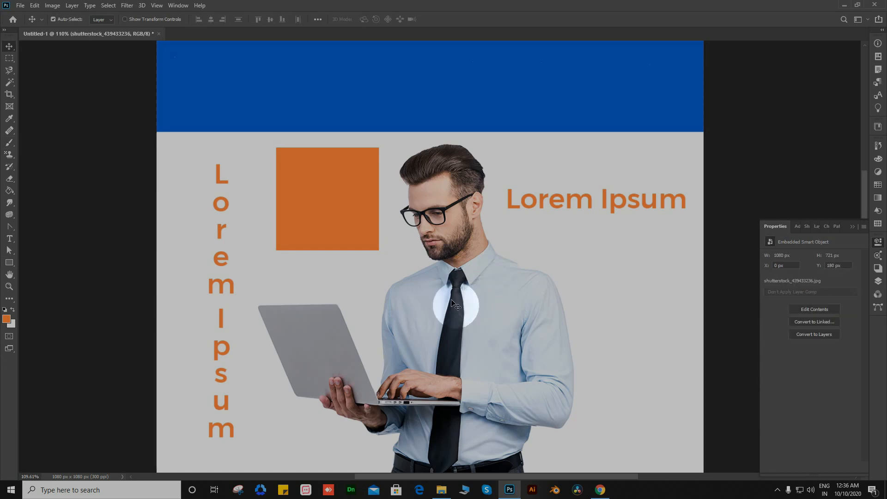
key(Delete)
drag(218, 289, 616, 230)
key(Delete)
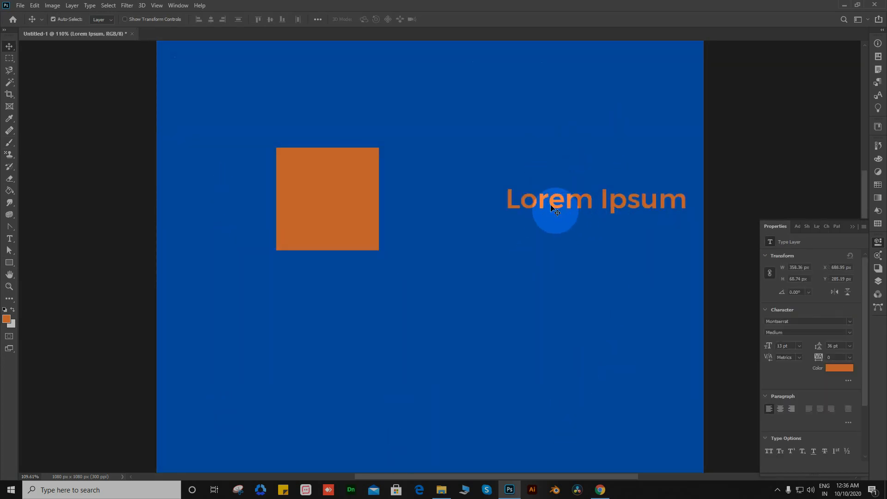
- Move the horizontal text and the square apart, and draw a rounded rectangle about 330 × 206 px with 20 px corners beside the square
drag(554, 206, 593, 236)
drag(344, 231, 334, 194)
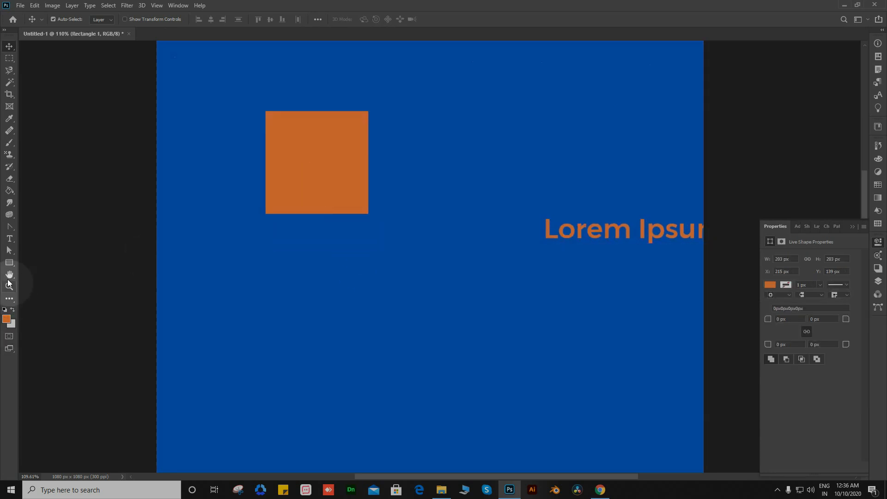
click(8, 262)
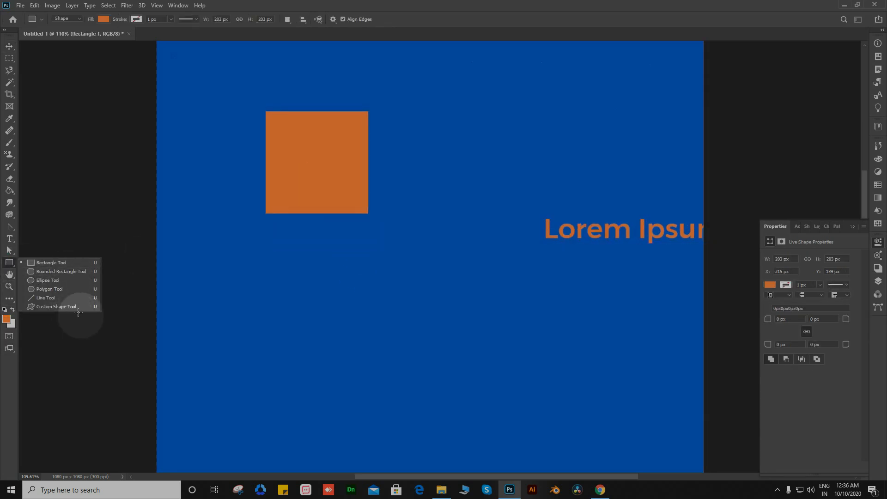
click(40, 271)
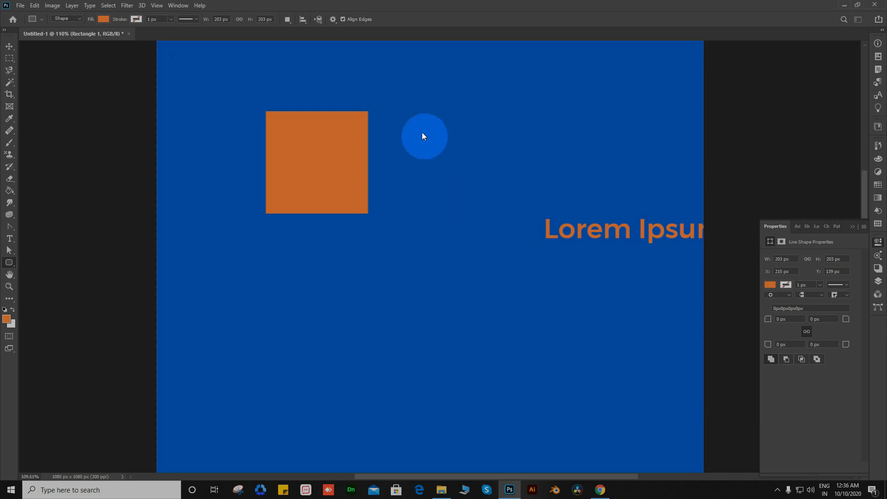
drag(419, 99, 586, 201)
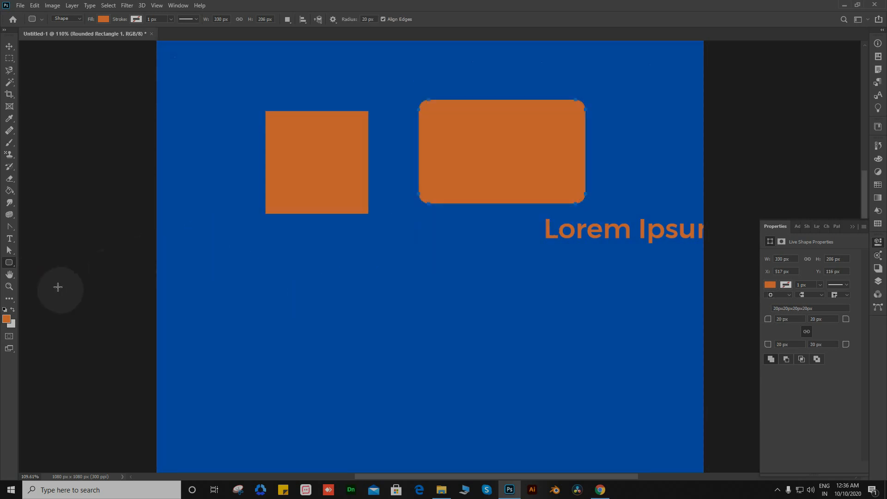
- Deselect the rounded rectangle and draw an orange circle about 296 px in diameter with the Ellipse tool, below the square
click(9, 262)
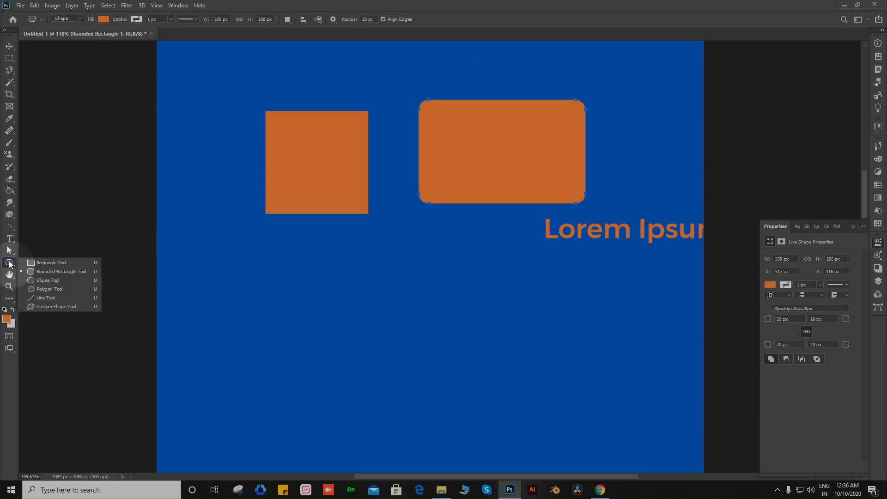
click(48, 282)
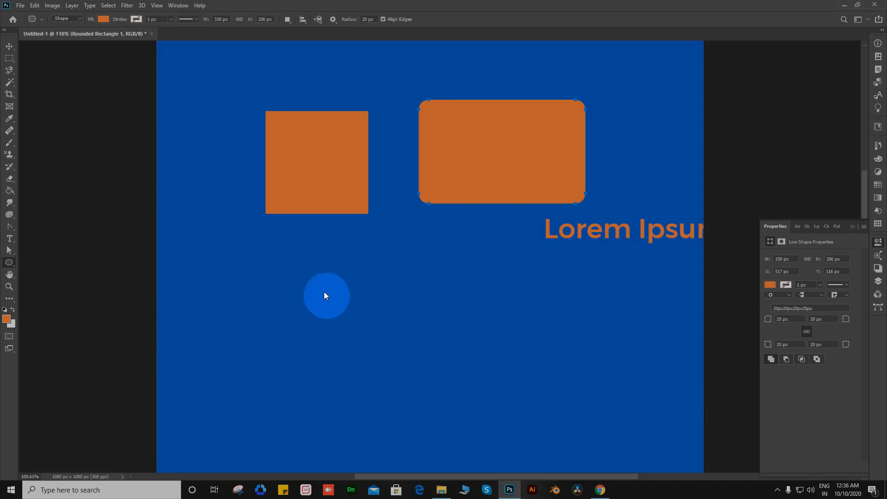
key(v)
click(517, 154)
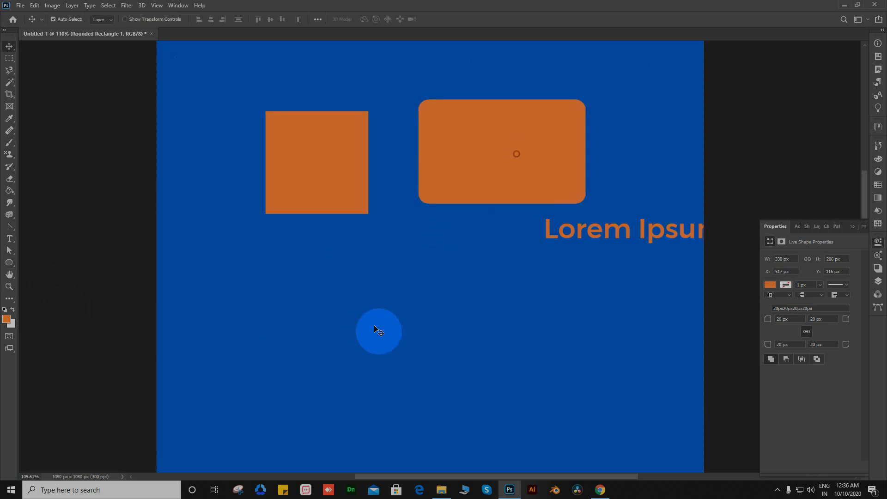
click(369, 330)
click(9, 263)
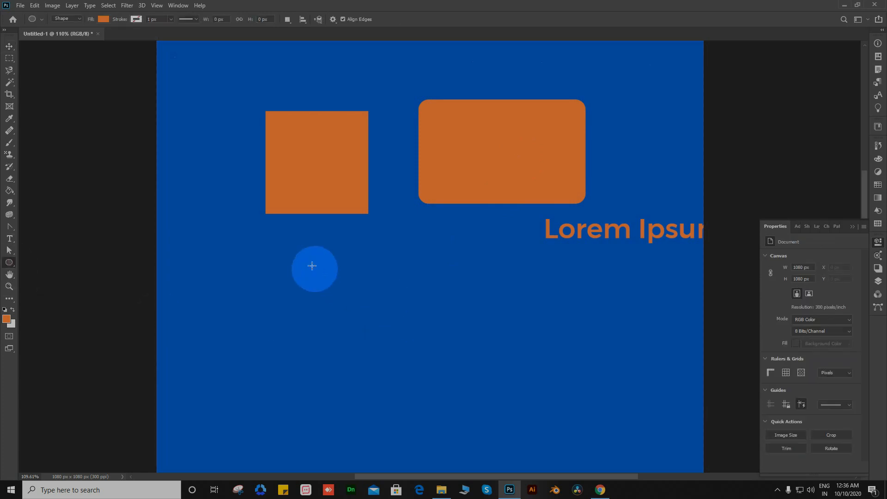
drag(312, 265, 447, 337)
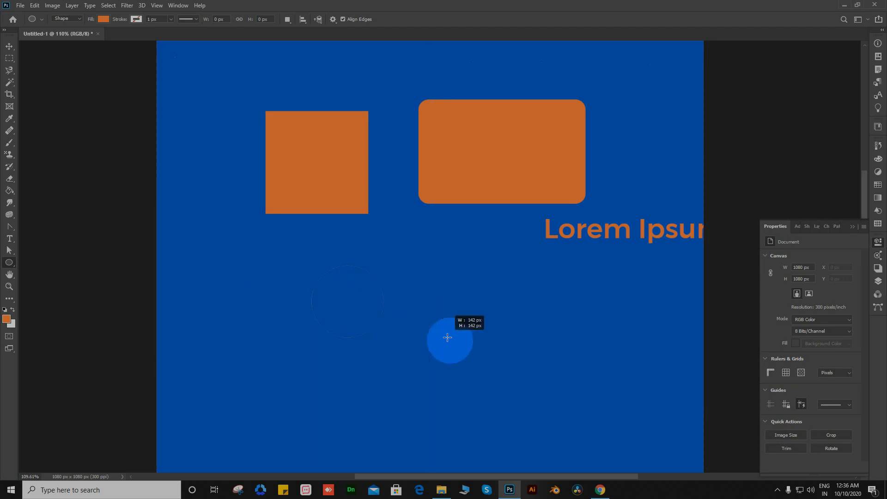
drag(447, 337, 431, 416)
drag(434, 416, 462, 417)
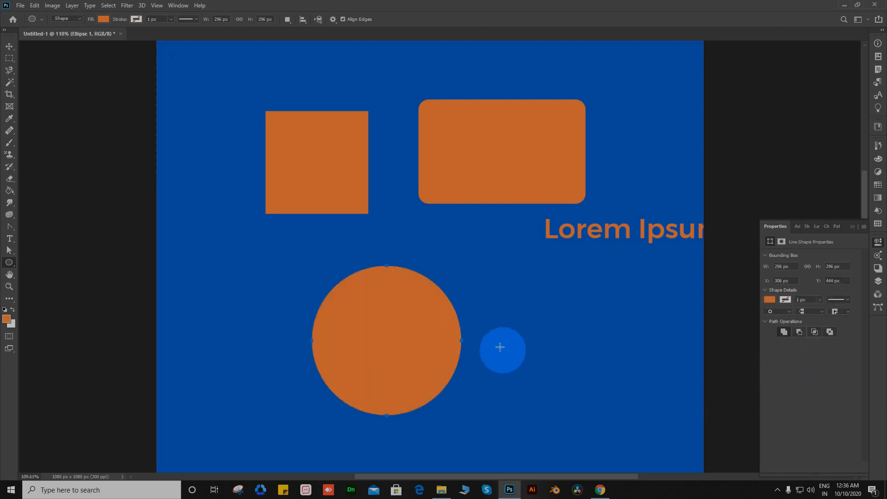
- Arrange the rounded rectangle, square and circle in a row along the canvas's upper edge, in that order from left to right
key(v)
drag(414, 353, 447, 312)
right_click(10, 262)
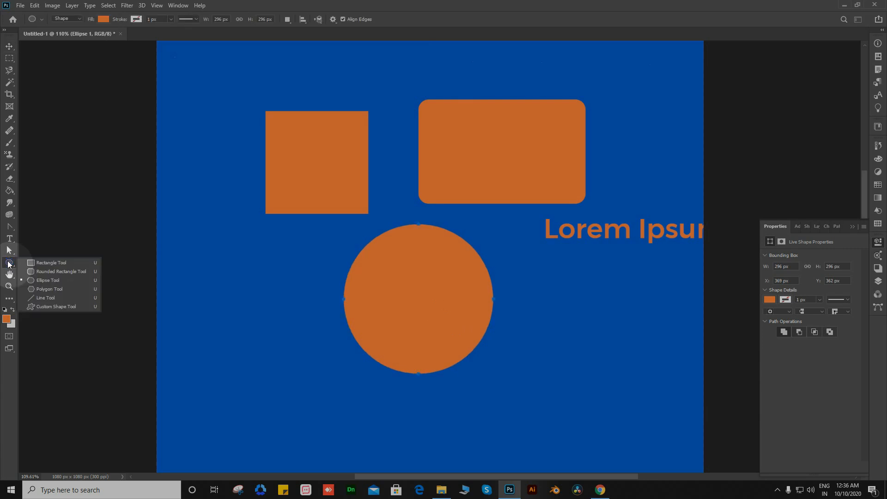
click(46, 289)
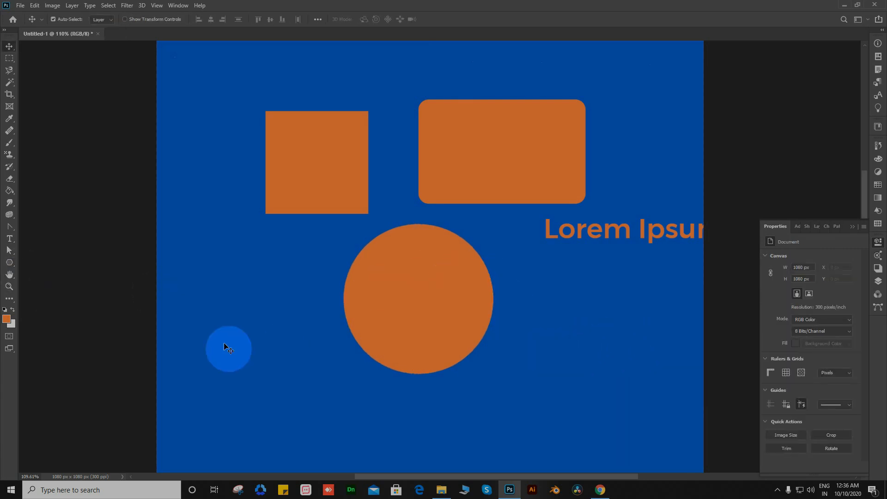
drag(423, 339, 601, 157)
drag(480, 192, 280, 112)
drag(306, 176, 447, 141)
scroll(370, 182, down, 2)
drag(344, 95, 338, 139)
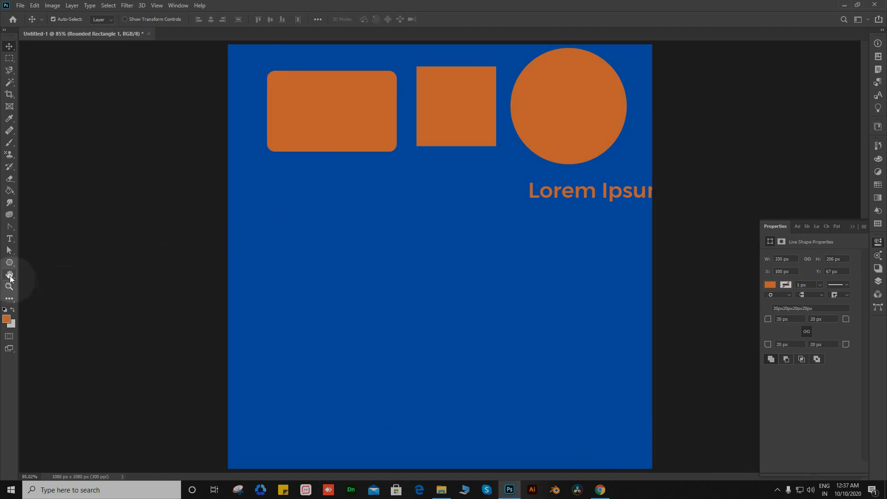
- Draw an orange pentagon about 294 px wide with the Polygon tool, reposition it below the row of shapes, and delete it
mouse_move(13, 264)
mouse_down()
mouse_move(64, 294)
mouse_move(50, 294)
mouse_up()
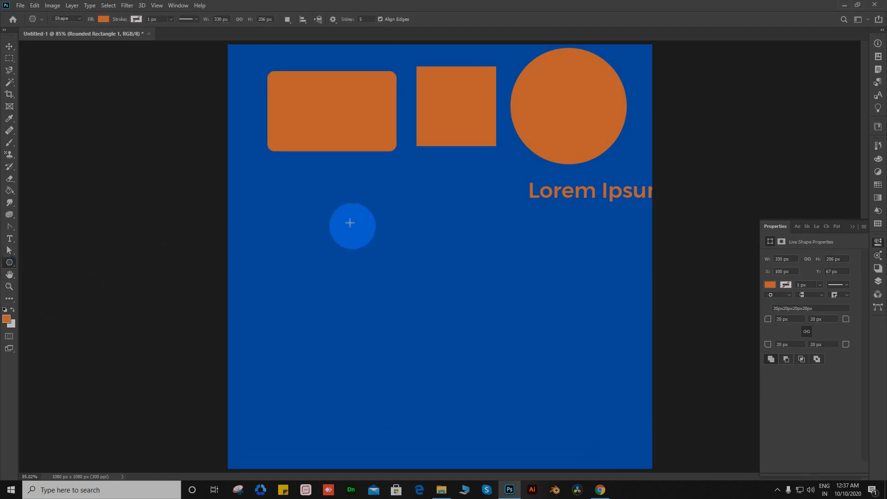
drag(324, 213, 374, 250)
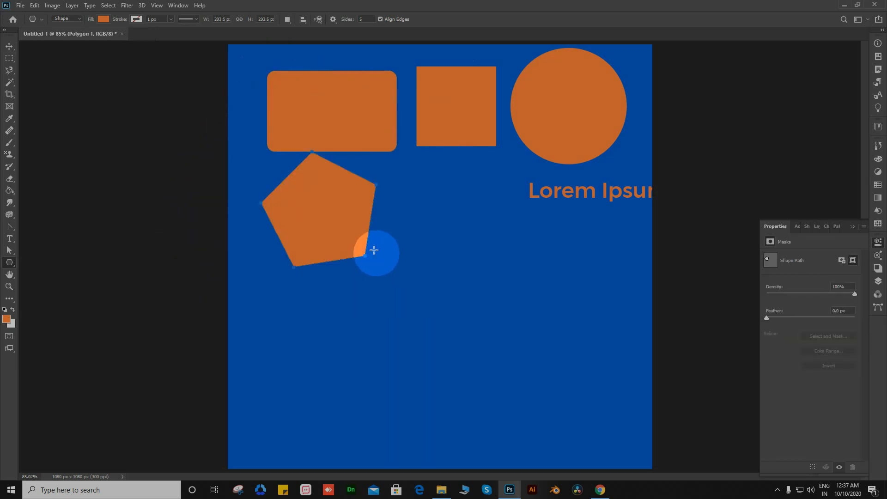
key(v)
drag(323, 217, 389, 267)
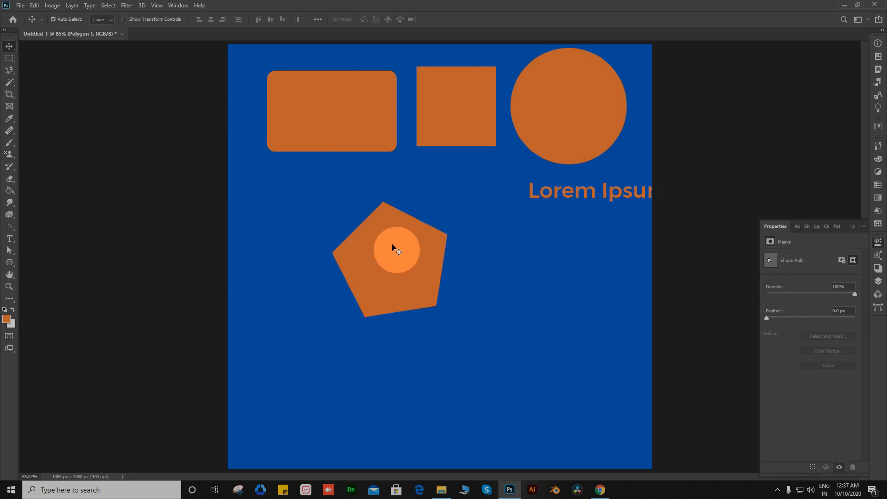
key(Delete)
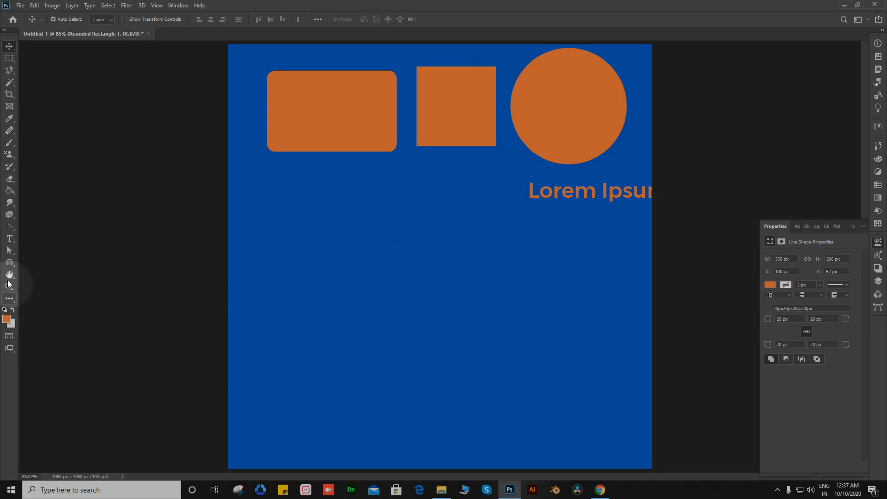
- Set the Polygon tool to 8 sides, draw an orange octagon and move it toward the middle of the canvas
click(9, 263)
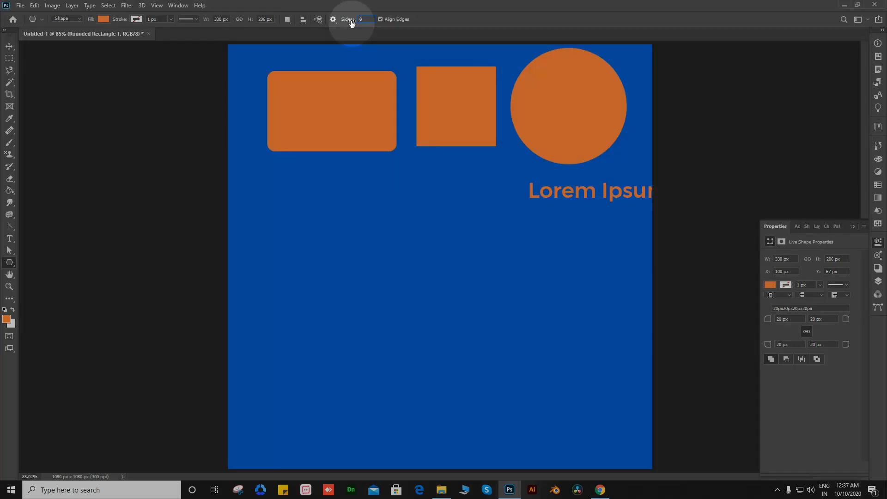
drag(299, 211, 342, 247)
key(v)
drag(320, 203, 424, 245)
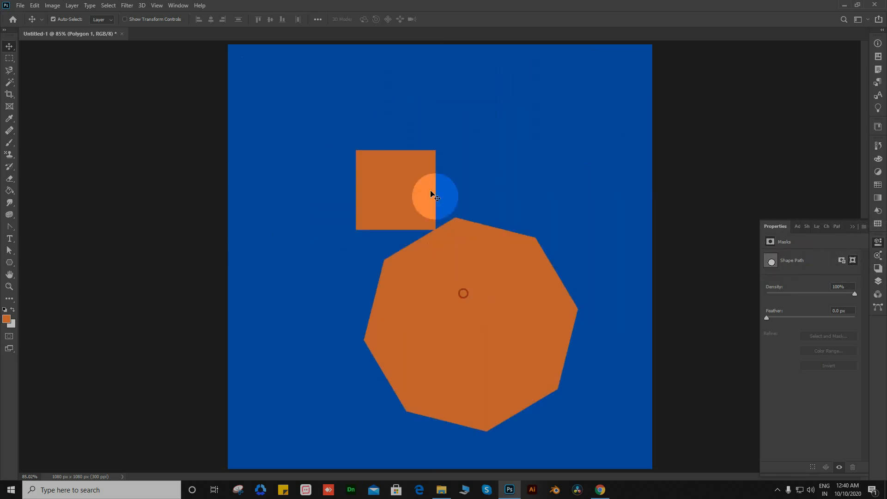
- Separate the two shapes, moving the square rightward and the octagon partly over the canvas's left edge
click(406, 186)
drag(416, 188, 521, 179)
click(486, 298)
drag(500, 298, 296, 181)
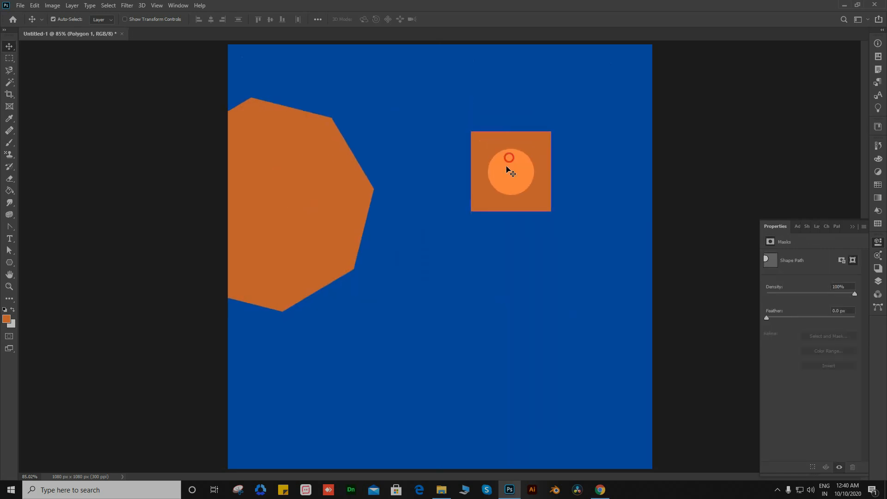
- Move the square slightly lower and round all four of its corners to 50 px
drag(511, 174, 509, 242)
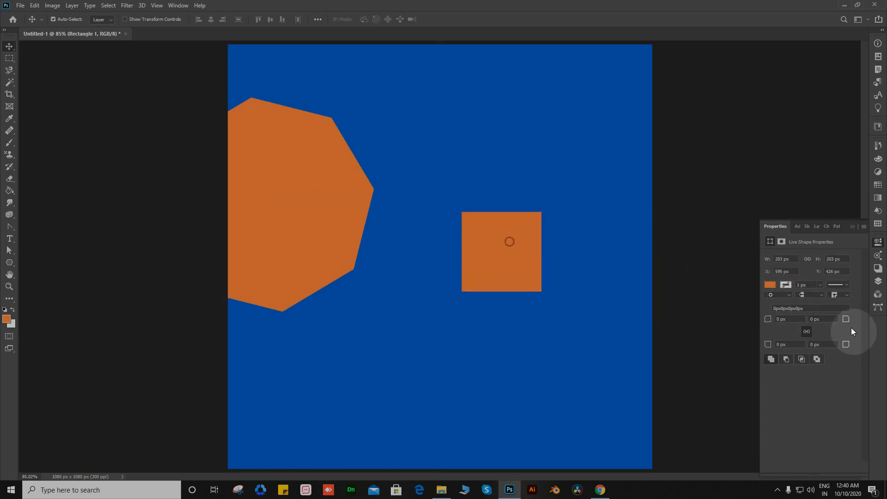
click(791, 320)
text(5)
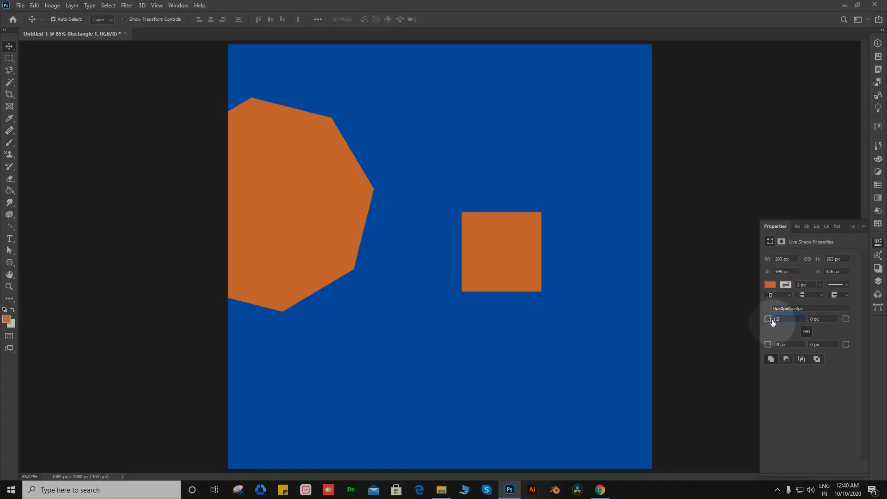
text(000)
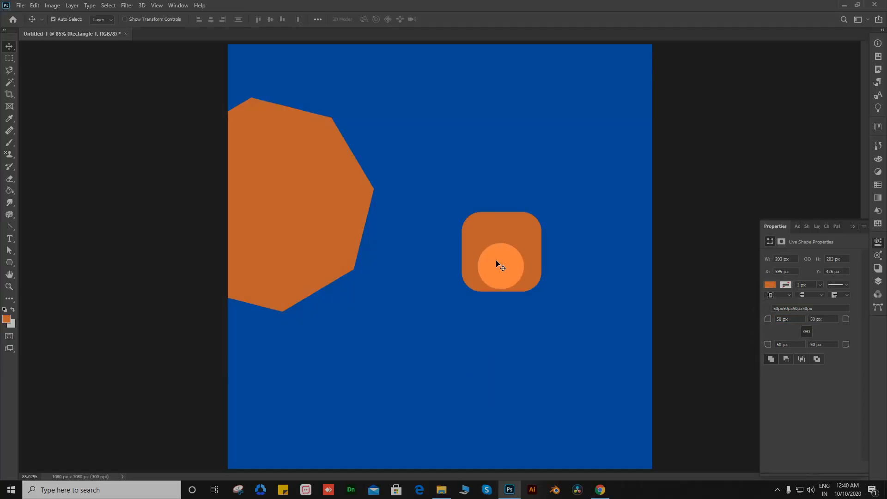
- Scale the rounded square up evenly about its centre to about 395 px per side
key(ctrl+t)
drag(542, 212, 579, 174)
click(457, 21)
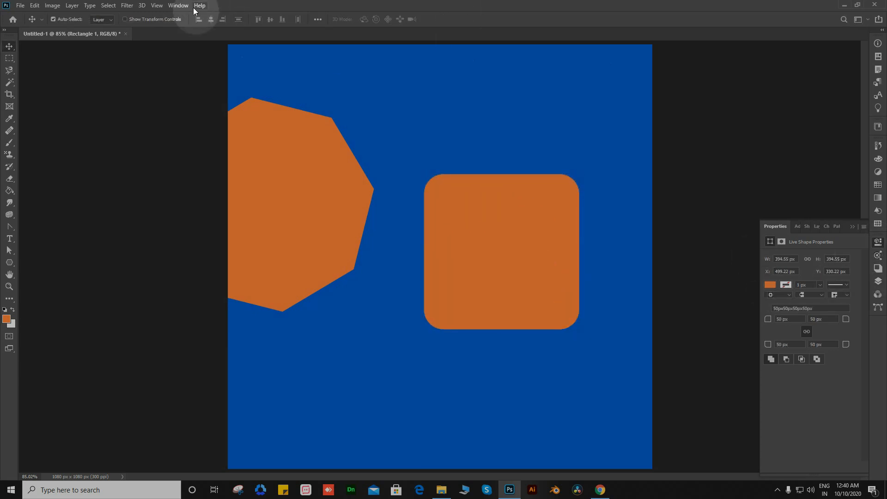
click(178, 6)
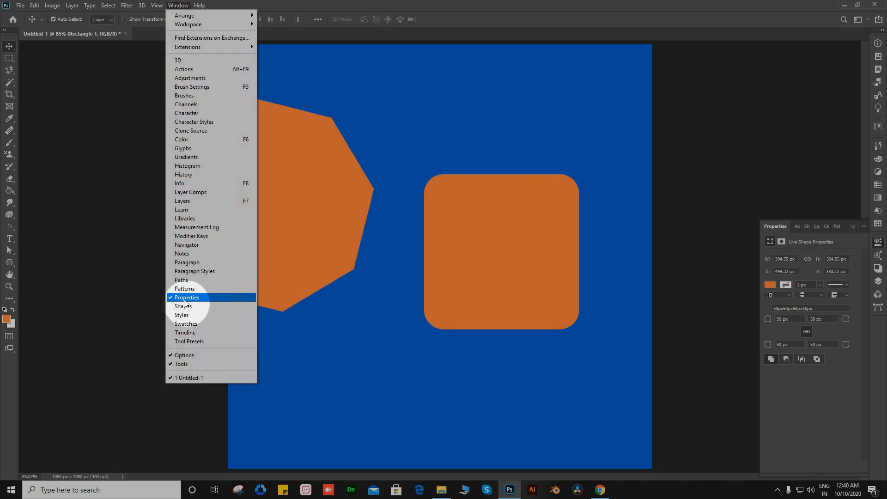
click(182, 6)
- Delete the rounded square and the octagon, and draw a horizontal 1 px thick line about 750 px long with the Line tool
key(Delete)
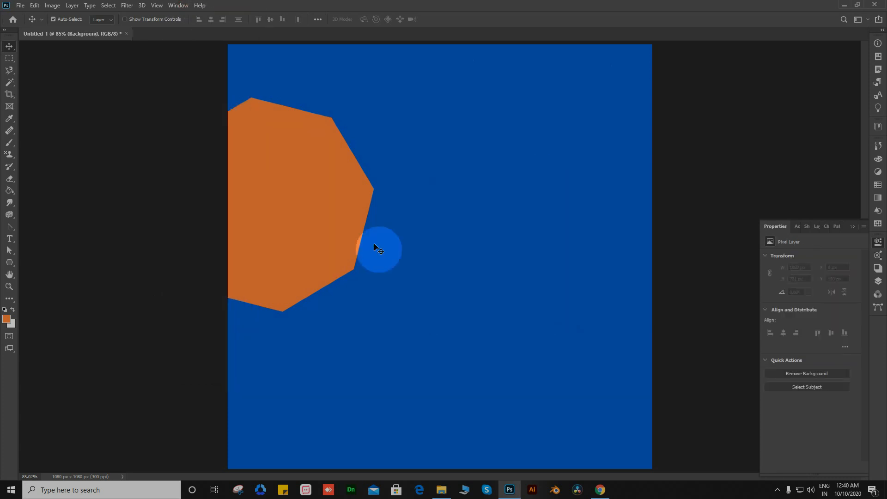
key(Delete)
click(9, 262)
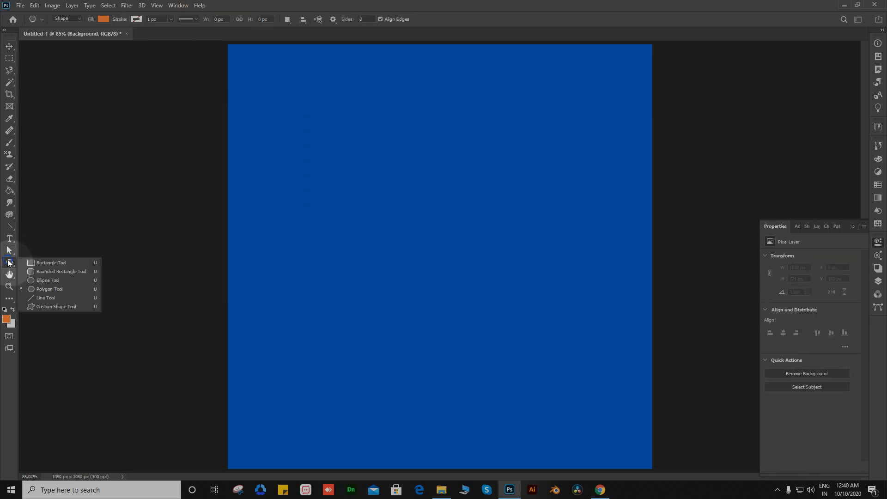
click(47, 298)
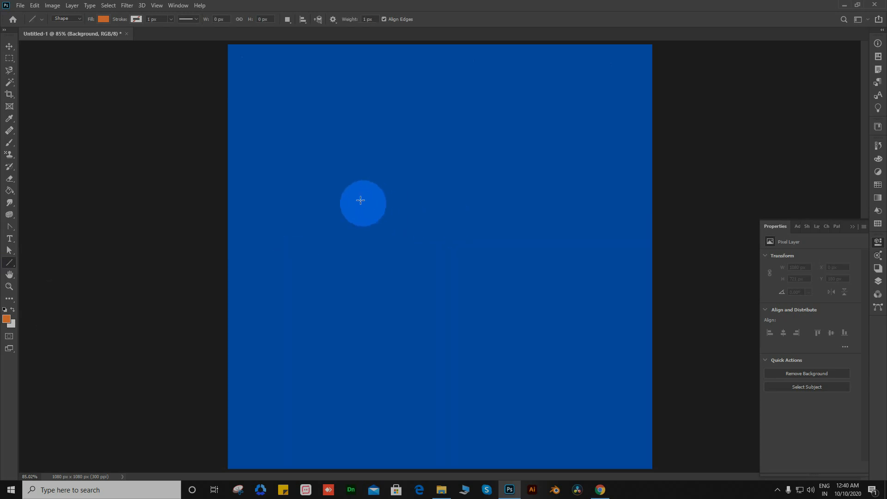
drag(309, 181, 603, 186)
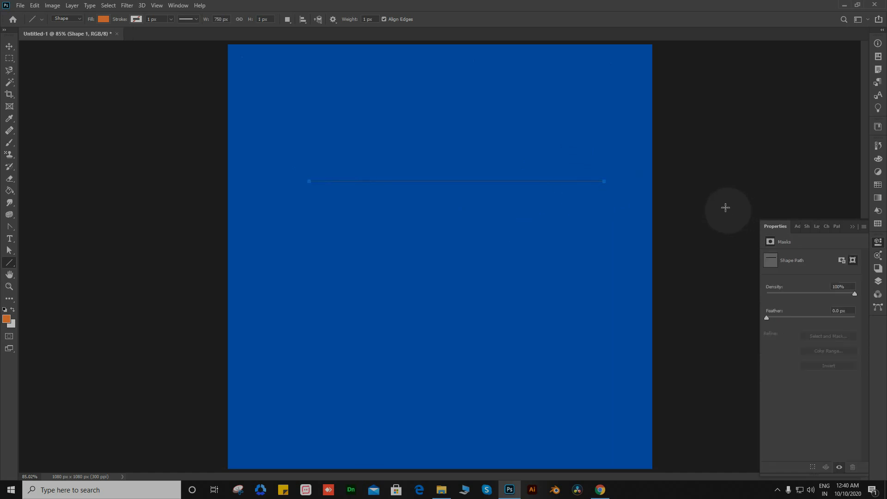
- Fill the Background layer with the light grey background colour behind the thin orange line
key(v)
scroll(481, 169, up, 3)
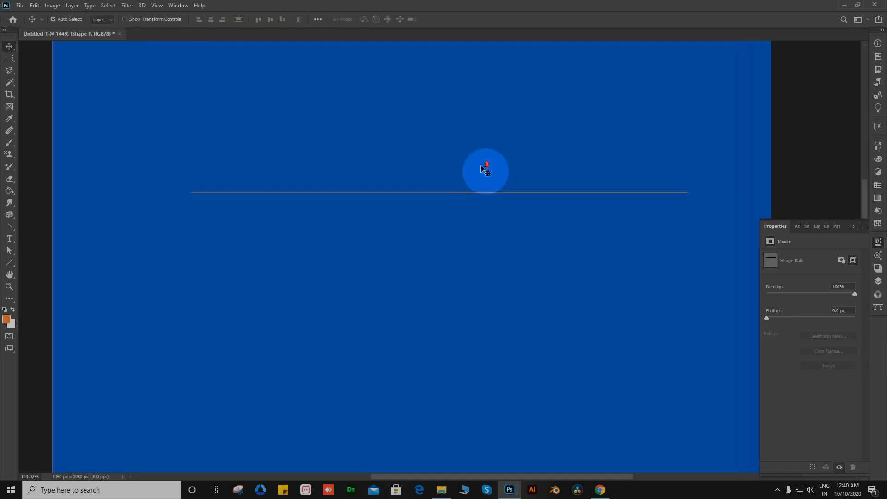
scroll(485, 170, up, 2)
scroll(370, 206, down, 4)
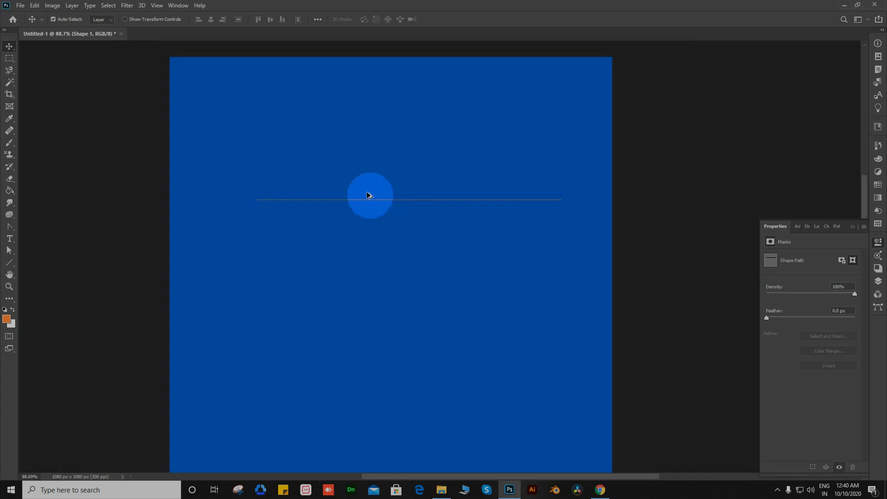
click(422, 246)
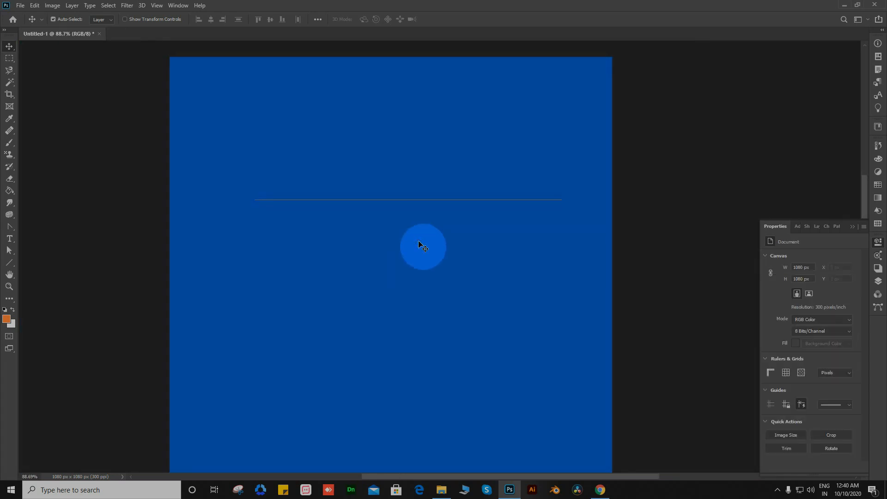
click(877, 283)
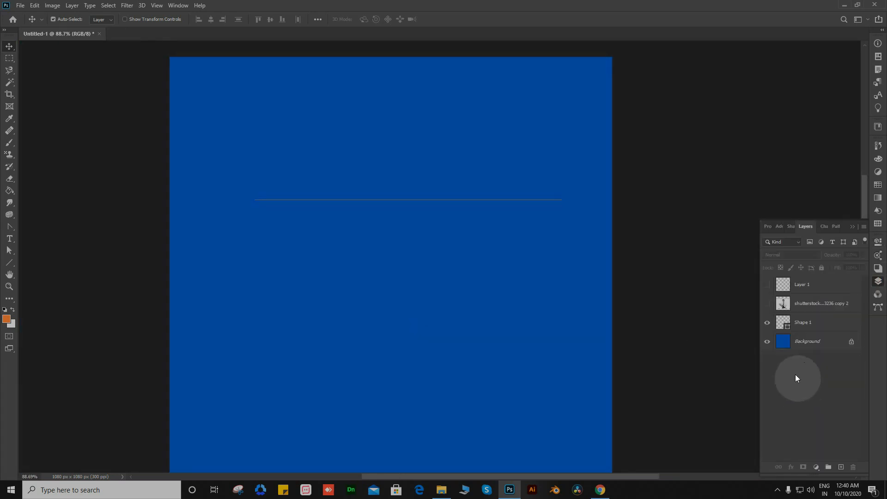
click(814, 342)
key(ctrl+BackSpace)
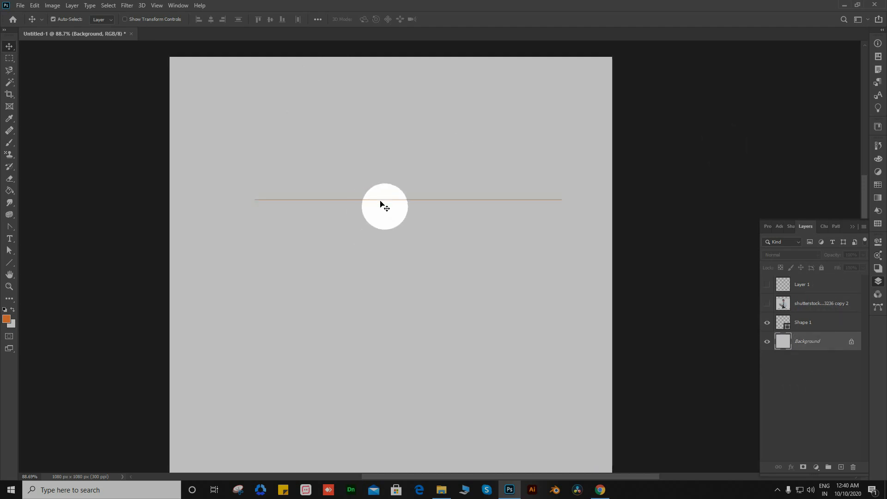
scroll(283, 228, up, 3)
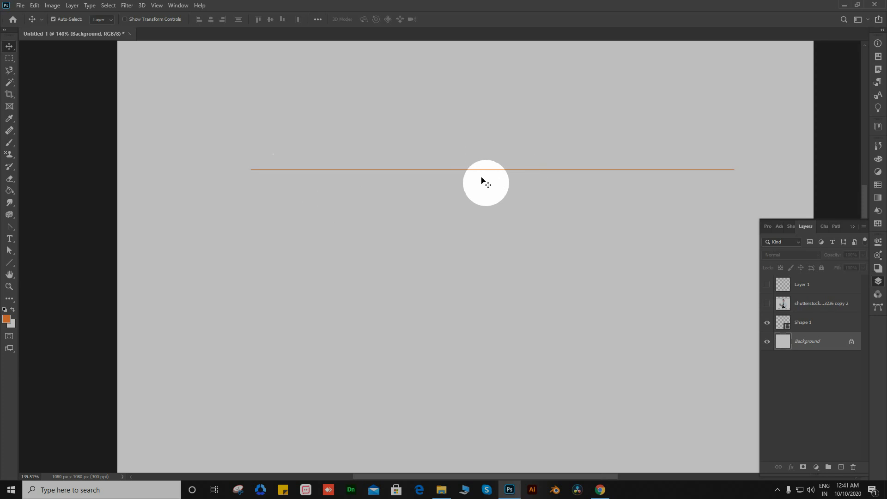
- Activate the Custom Shape tool and display its shape groups in an enlarged picker
click(10, 265)
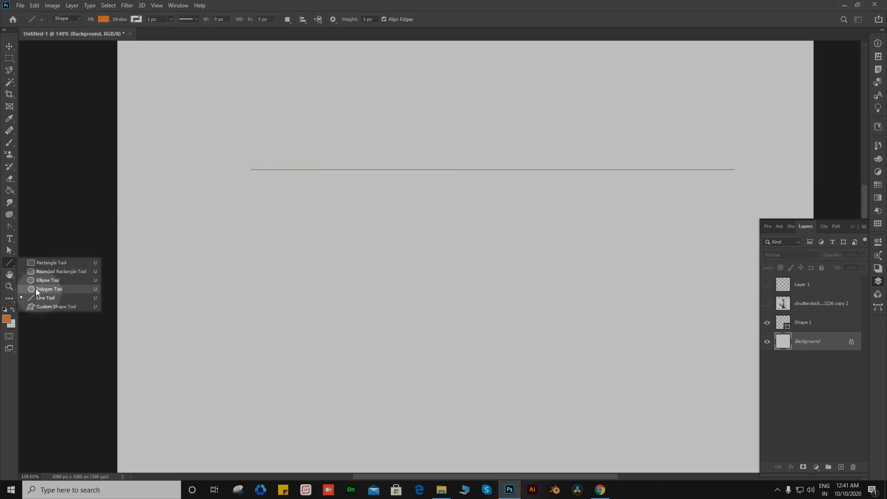
click(40, 307)
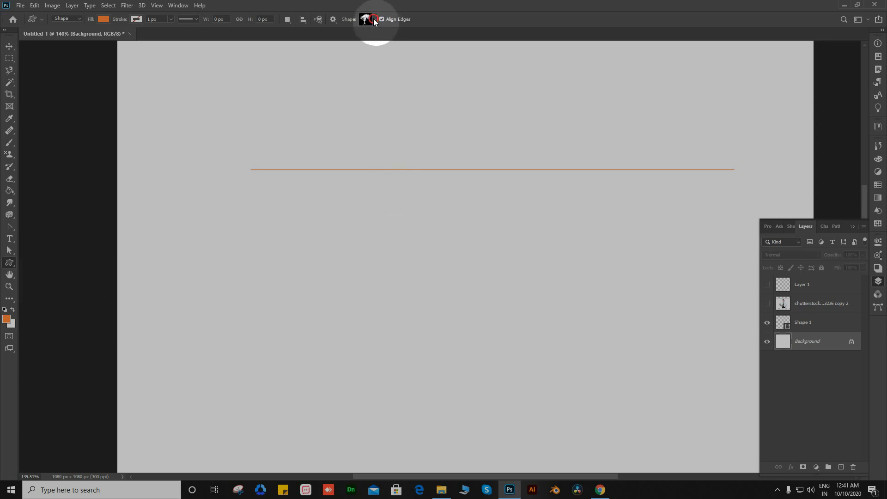
click(375, 20)
drag(423, 100, 444, 224)
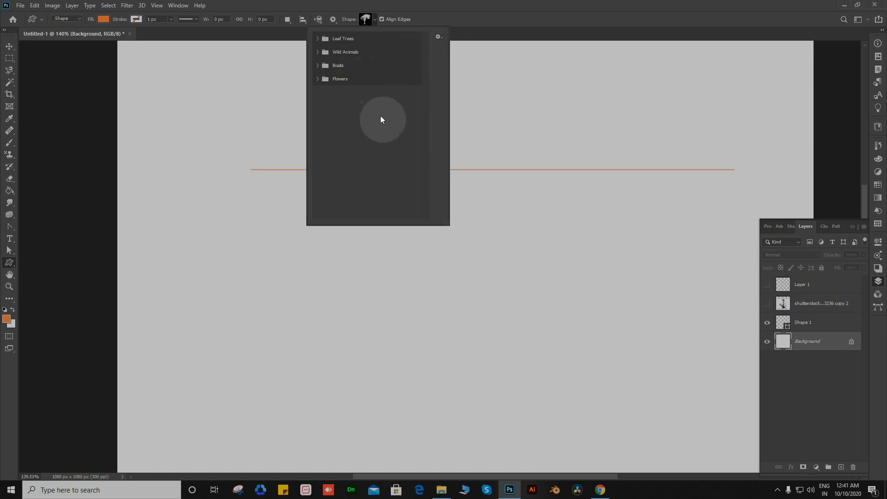
click(375, 20)
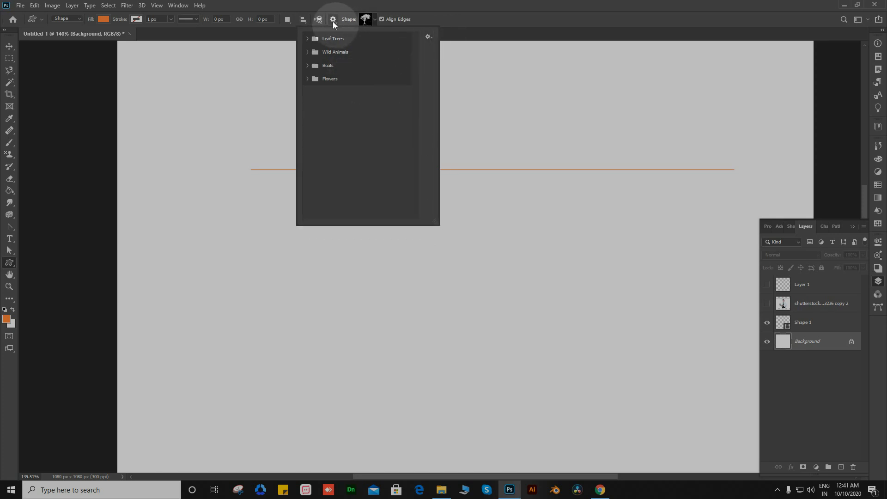
- Try the Defined Proportions option for custom shapes and return to Unconstrained
click(333, 21)
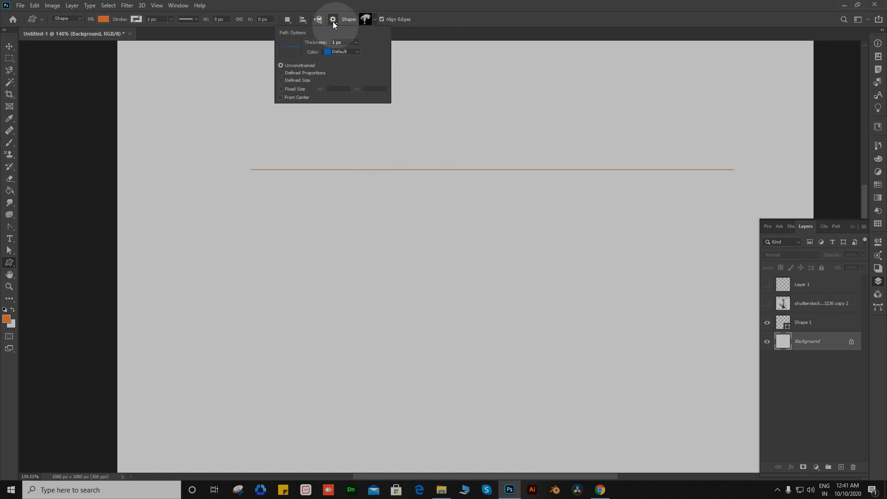
click(281, 73)
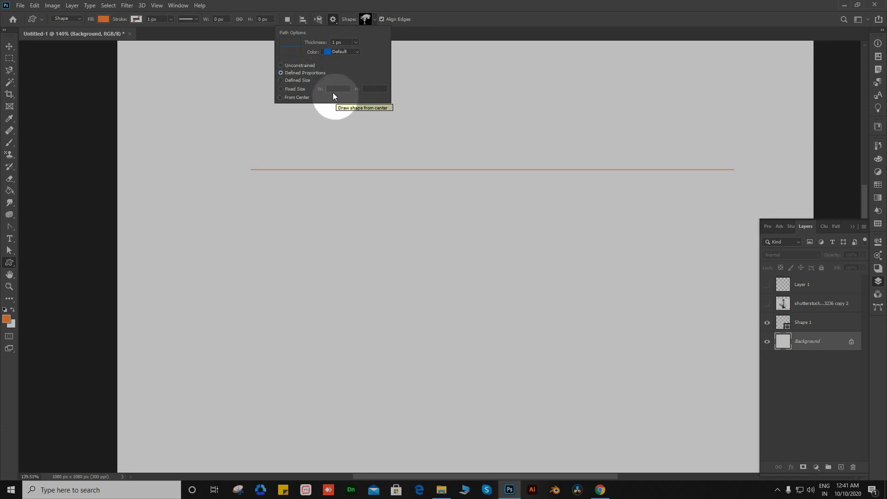
click(281, 66)
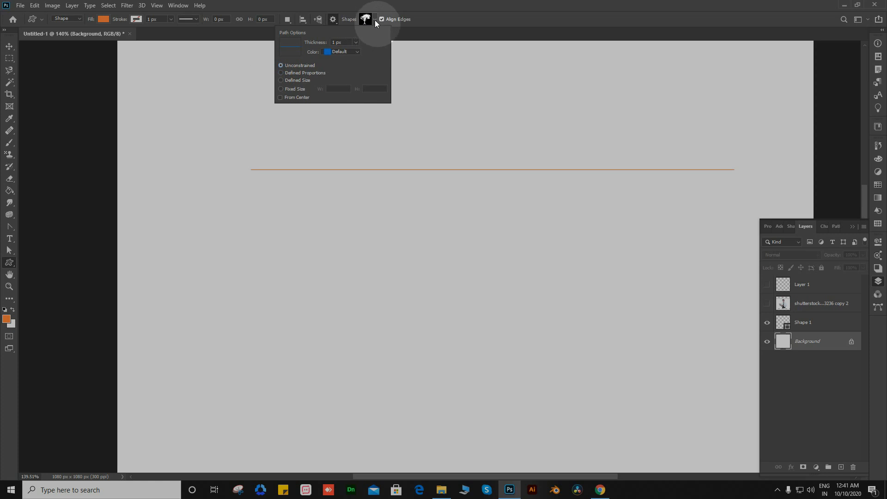
- Choose the second tree of the Leaf Trees group and draw it about 357 × 318 px below the orange line
click(376, 20)
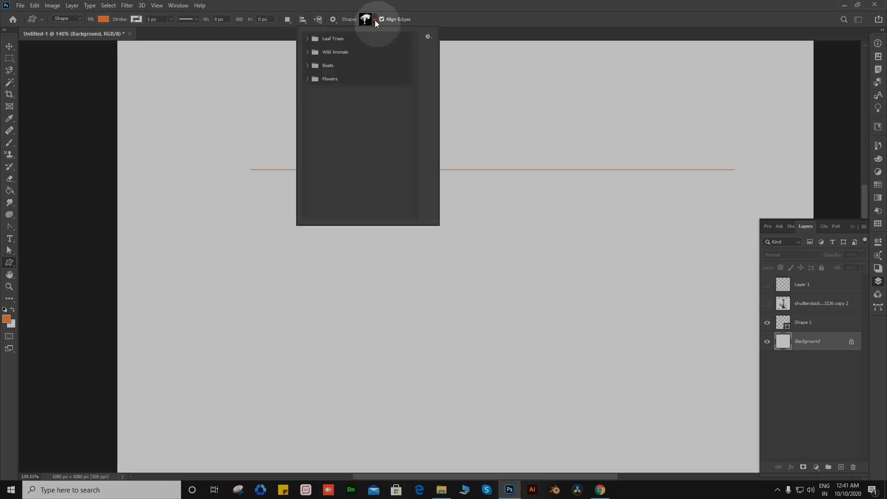
click(428, 38)
click(428, 38)
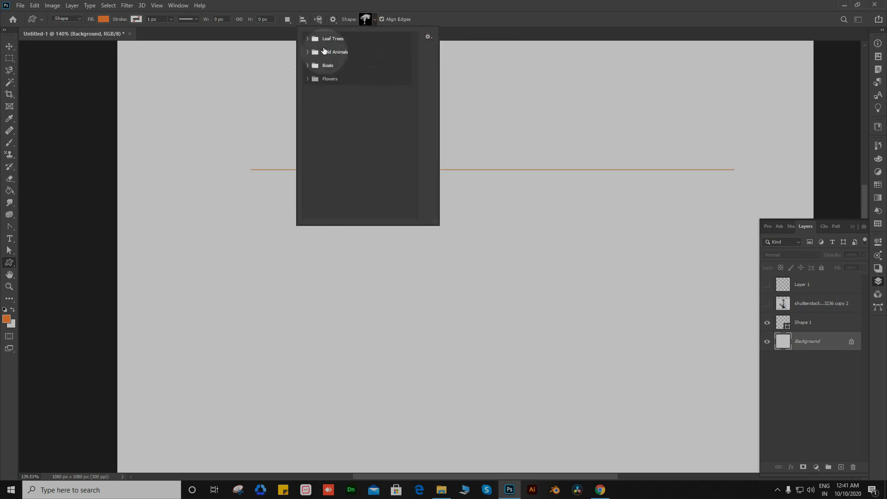
click(308, 38)
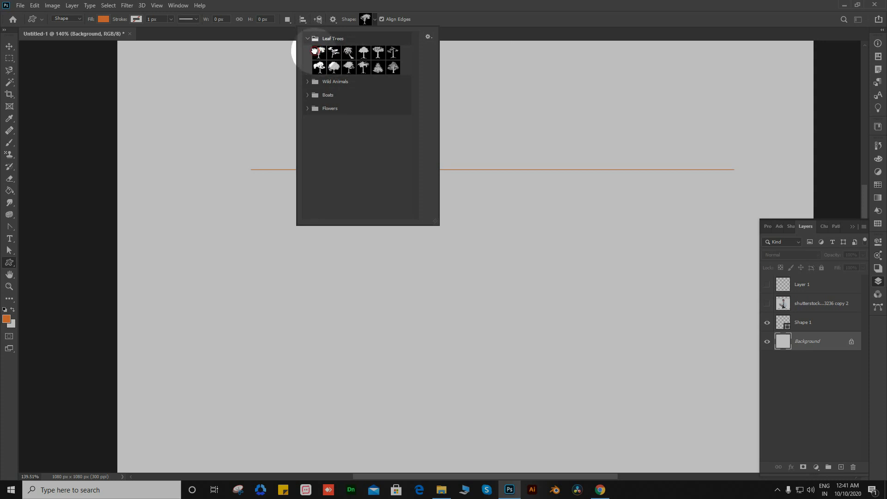
click(348, 51)
click(333, 52)
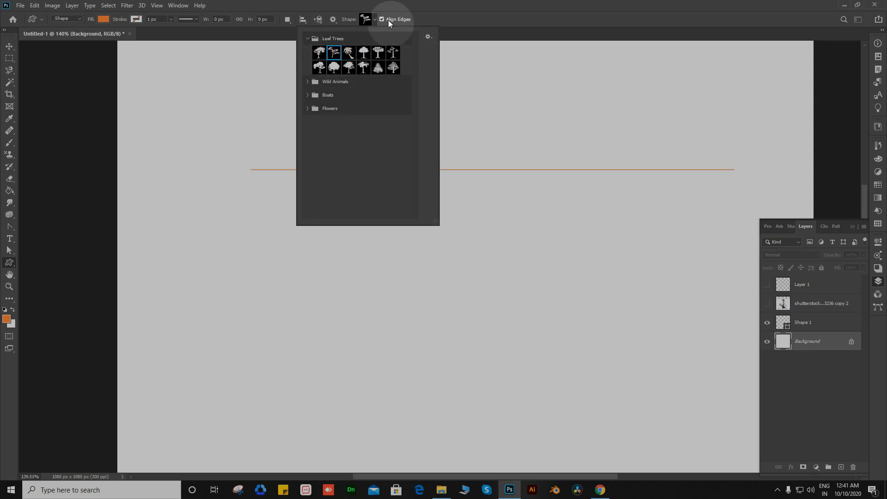
click(373, 20)
drag(330, 214, 562, 420)
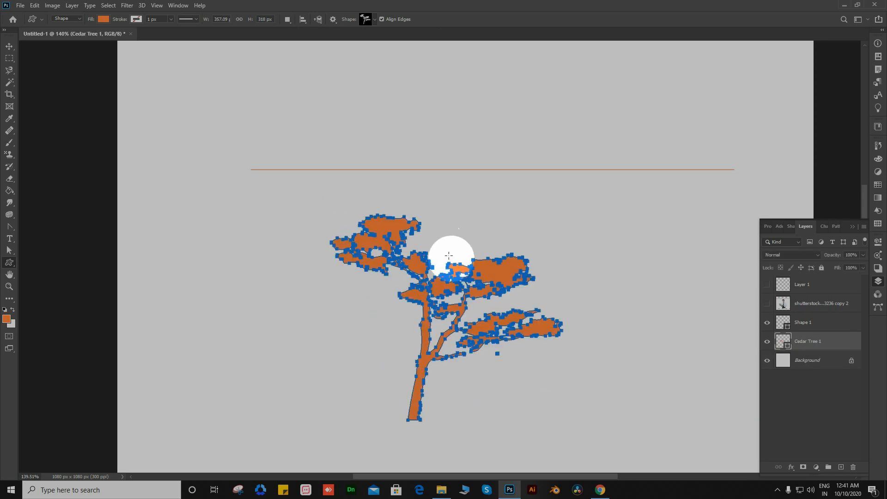
key(v)
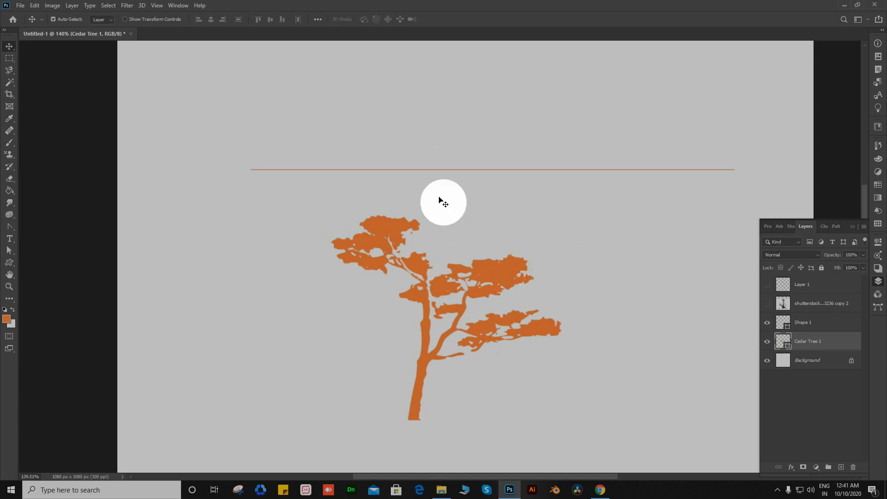
- Set the foreground colour to near-black and fill the orange cedar tree with it
click(415, 137)
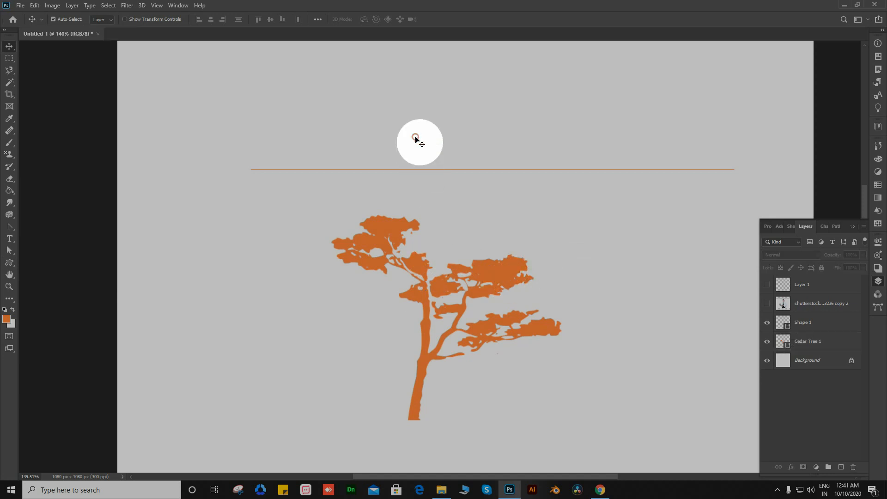
click(7, 319)
click(53, 277)
click(721, 216)
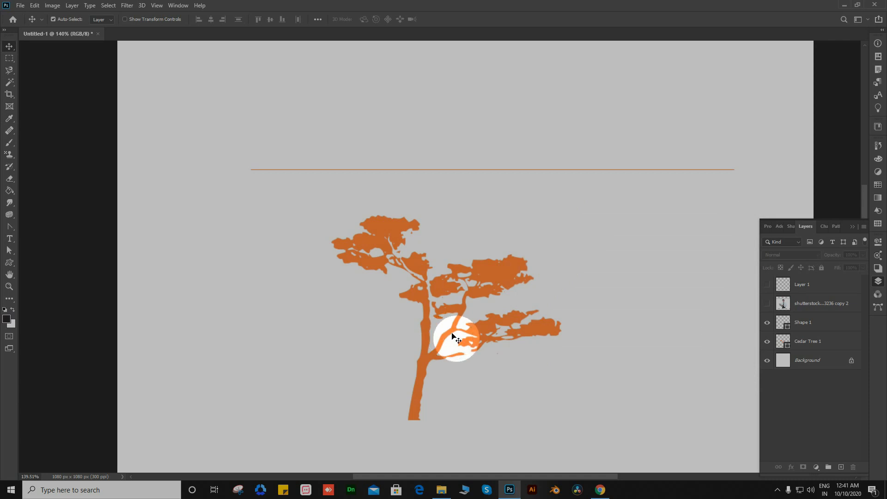
click(503, 279)
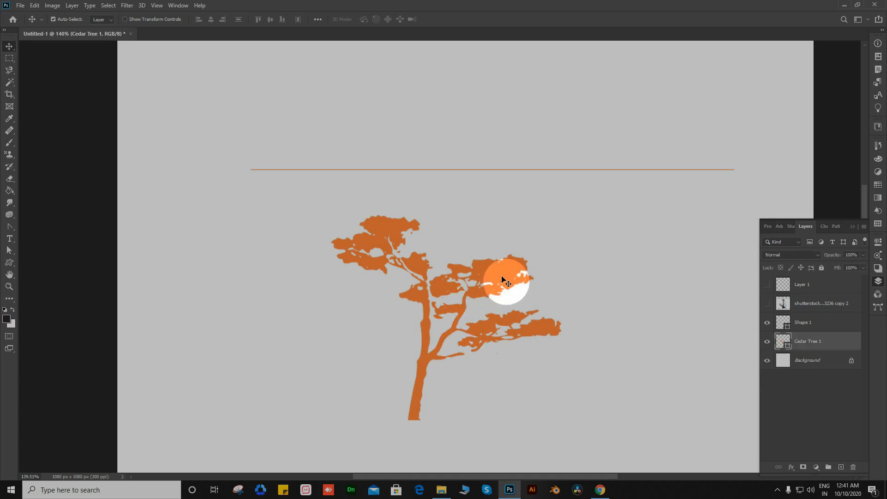
key(alt+BackSpace)
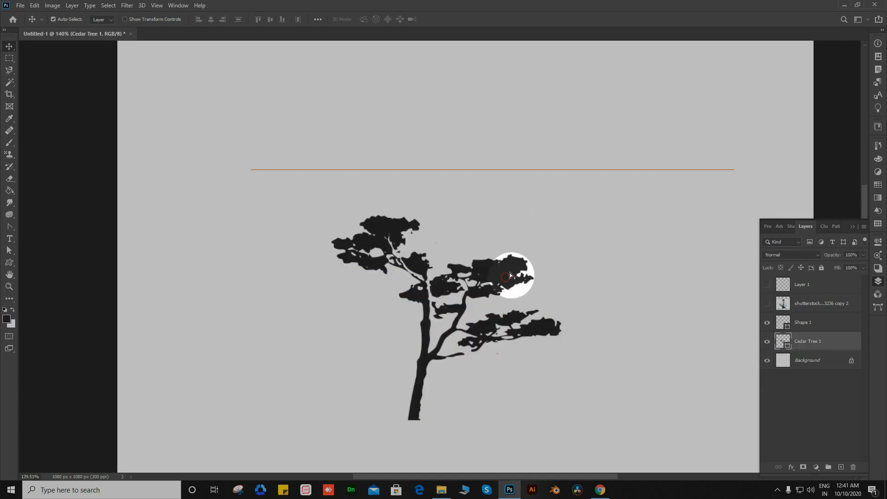
- Move the cedar tree and the thin orange line lower on the canvas so the tree stands near the line's right end
drag(509, 275, 509, 47)
drag(514, 142, 475, 250)
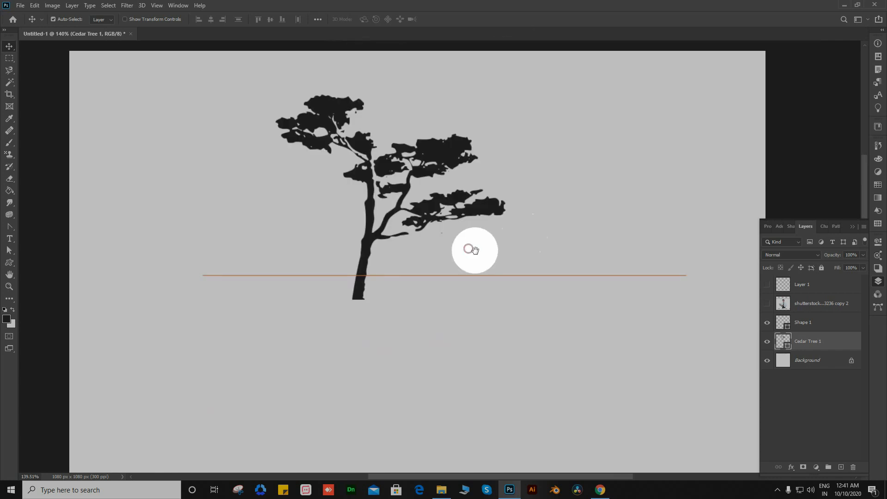
drag(807, 117, 273, 329)
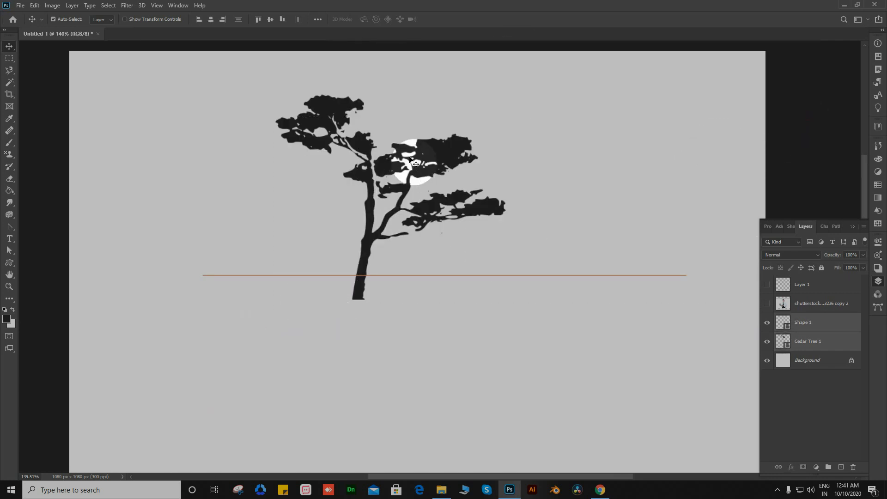
drag(442, 152, 638, 263)
click(598, 260)
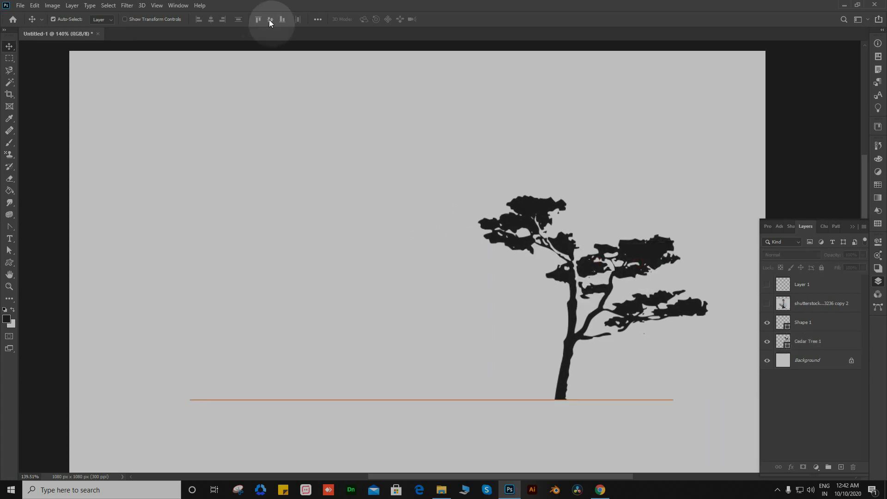
- Choose the maple tree from the Leaf Trees custom shapes and draw it about 302 × 302 px above the line's left half
click(10, 264)
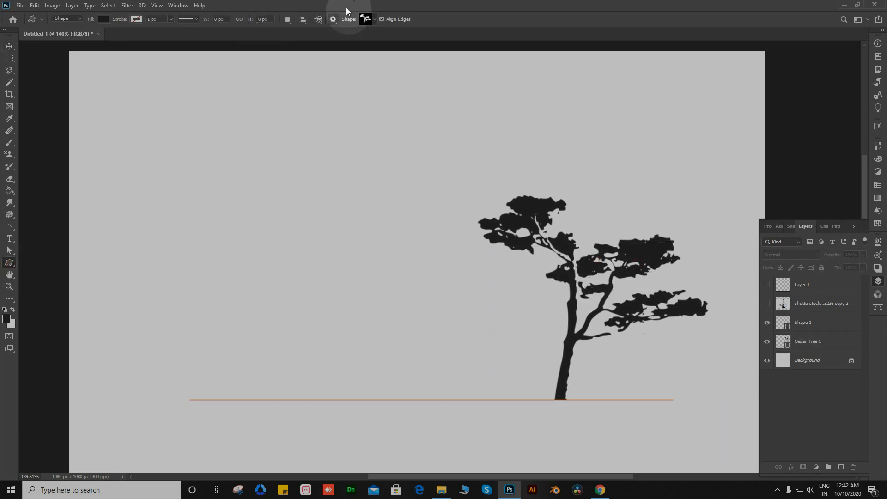
click(374, 19)
click(327, 101)
click(333, 67)
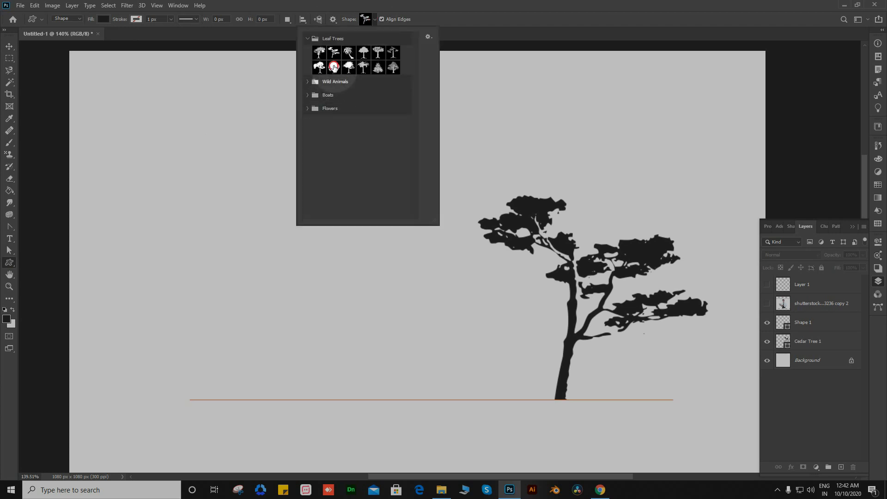
drag(214, 190, 432, 387)
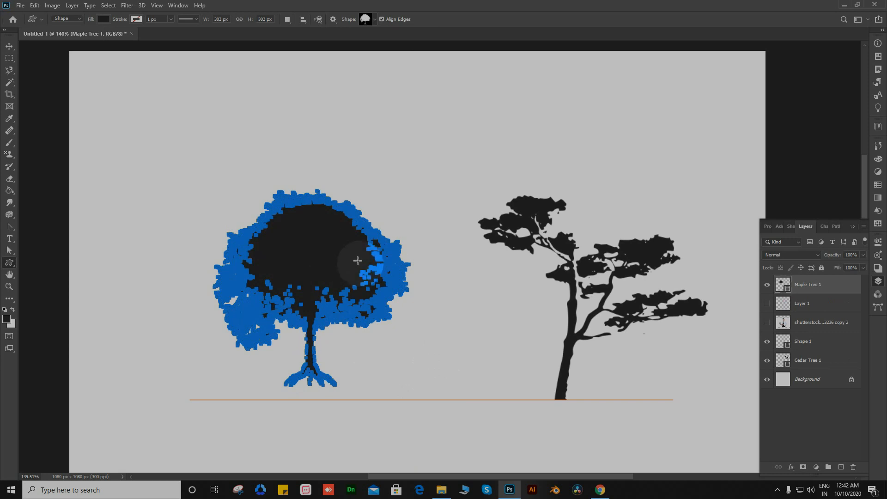
- Move the maple tree onto the line, just left of the cedar tree
key(v)
drag(315, 277, 408, 292)
click(253, 209)
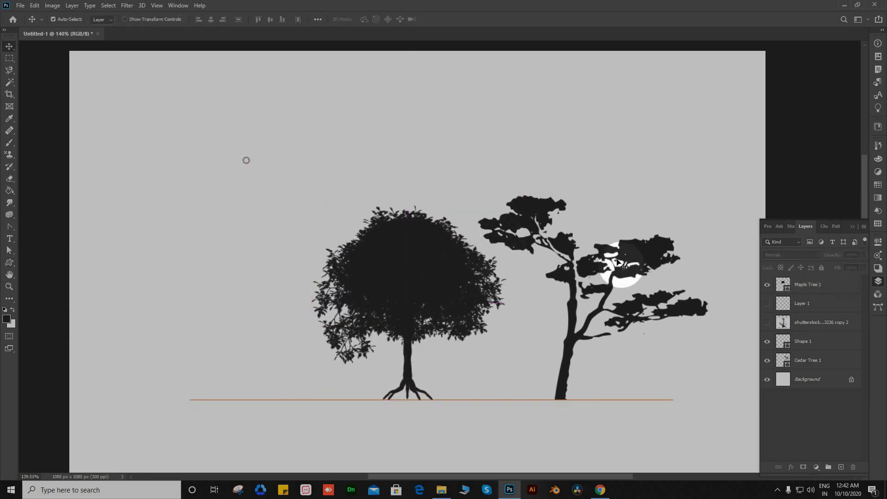
click(567, 281)
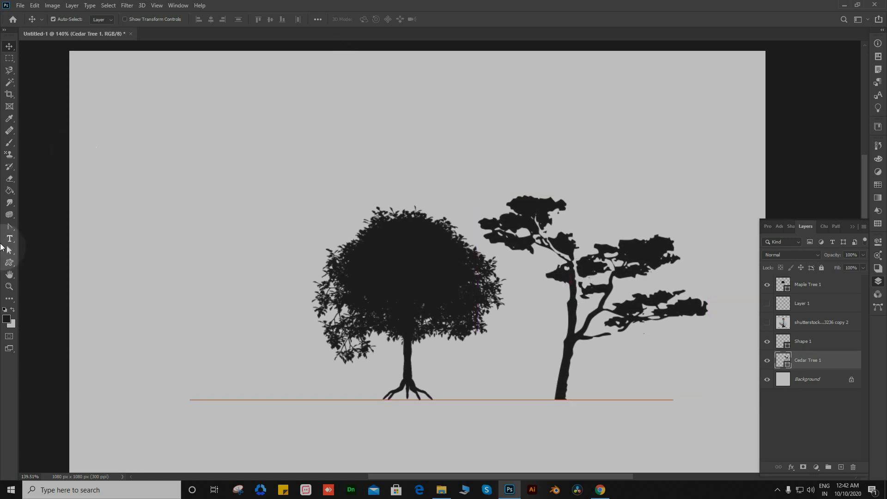
- Choose the giraffe from the Wild Animals custom shapes, draw it on the line's left end and move it close to the maple tree
click(8, 267)
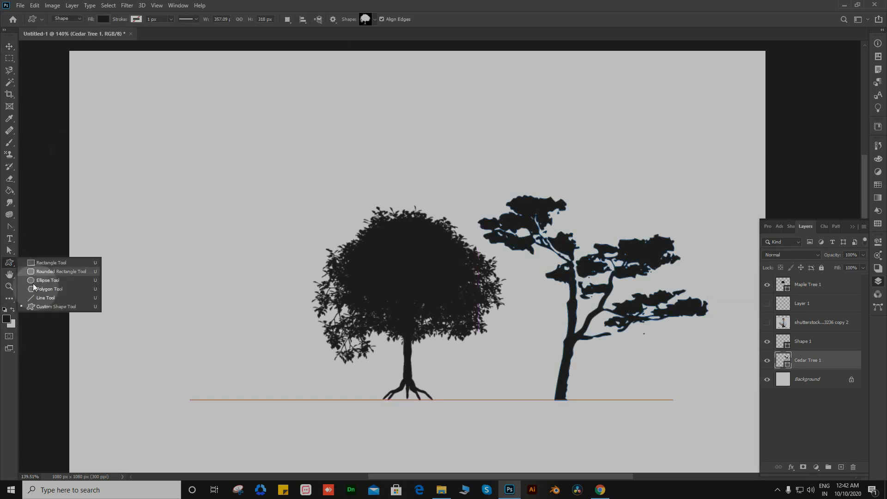
click(59, 307)
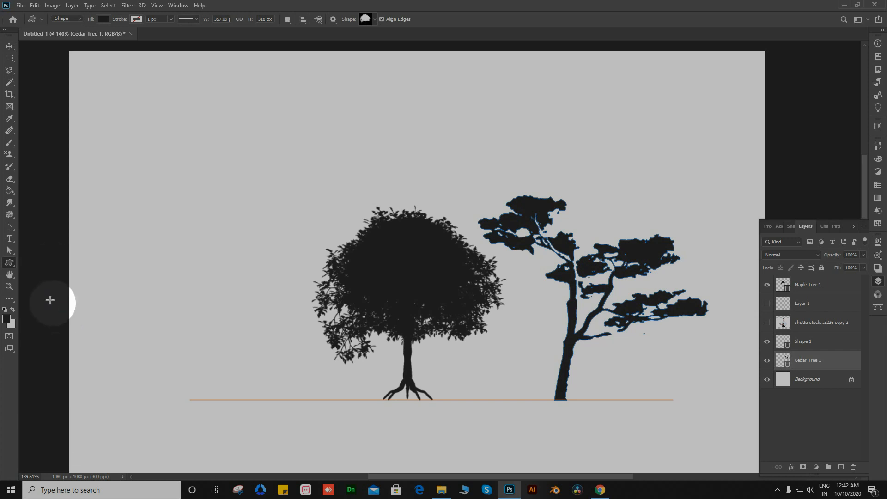
click(374, 19)
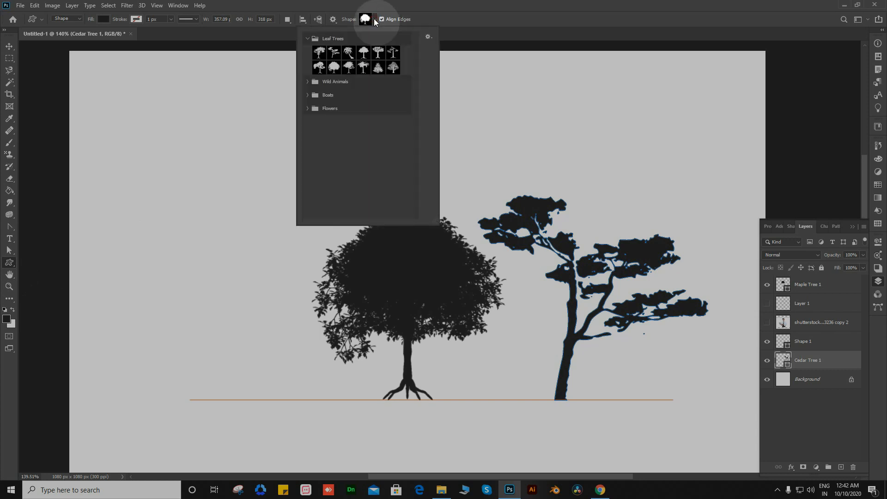
click(307, 82)
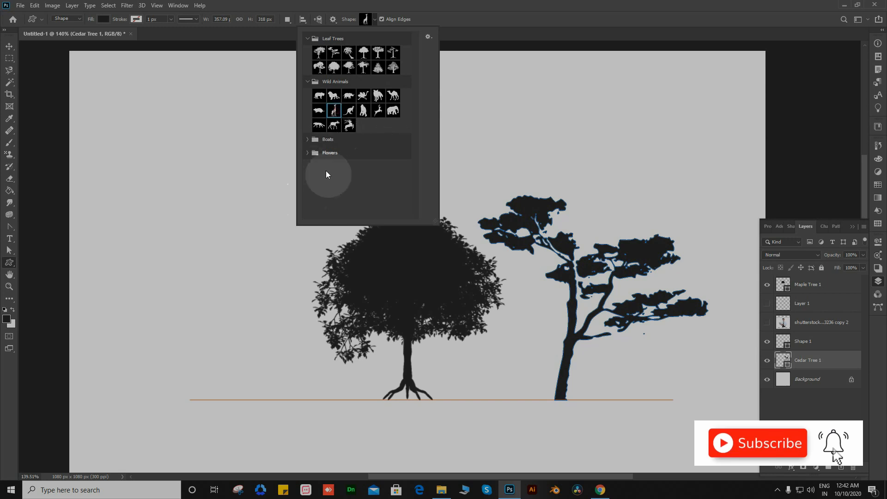
drag(196, 301, 240, 350)
drag(265, 368, 319, 398)
key(v)
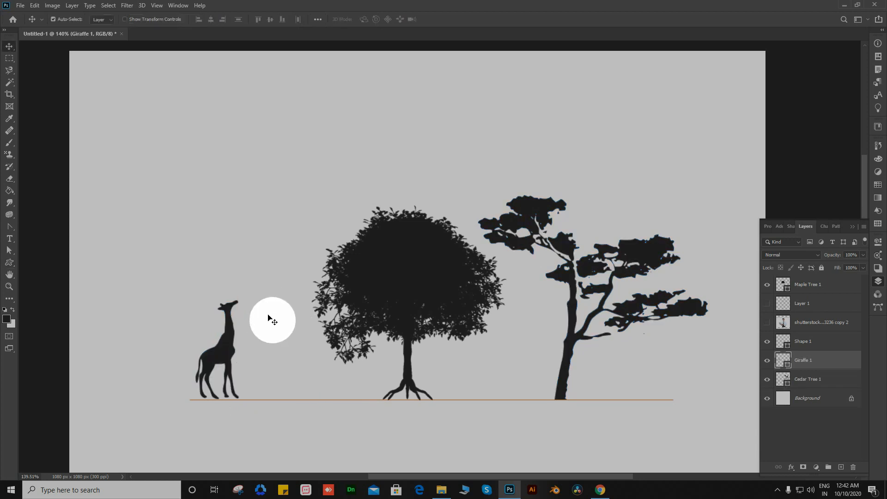
drag(226, 350, 294, 355)
- Select the giraffe, both trees and the line together and move them slightly left and lower on the canvas
scroll(358, 271, down, 5)
scroll(446, 195, up, 2)
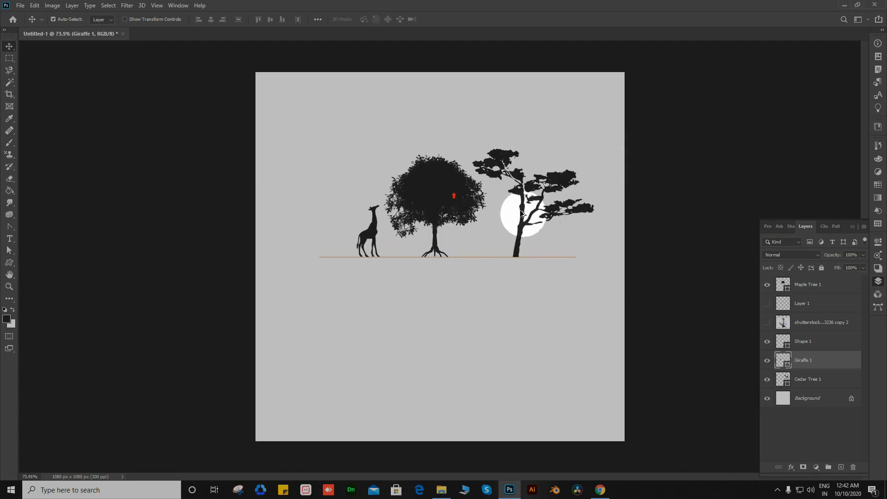
drag(692, 147, 363, 287)
drag(453, 204, 430, 243)
scroll(432, 241, up, 4)
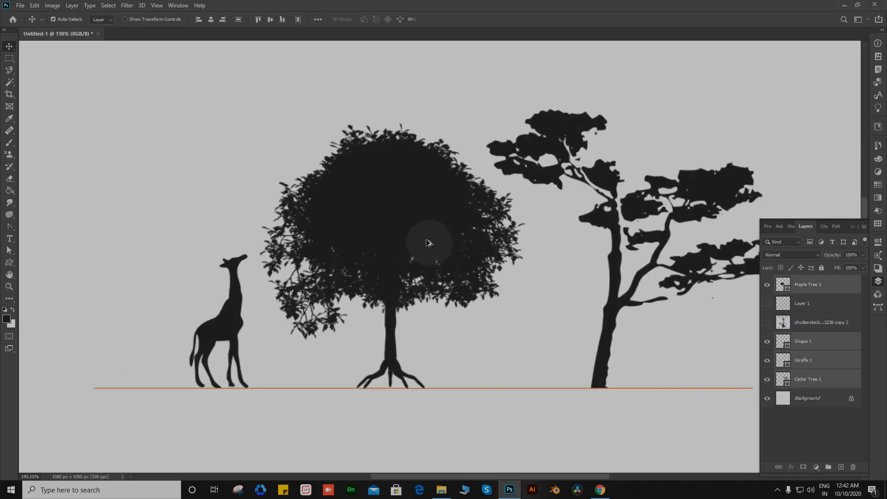
click(216, 173)
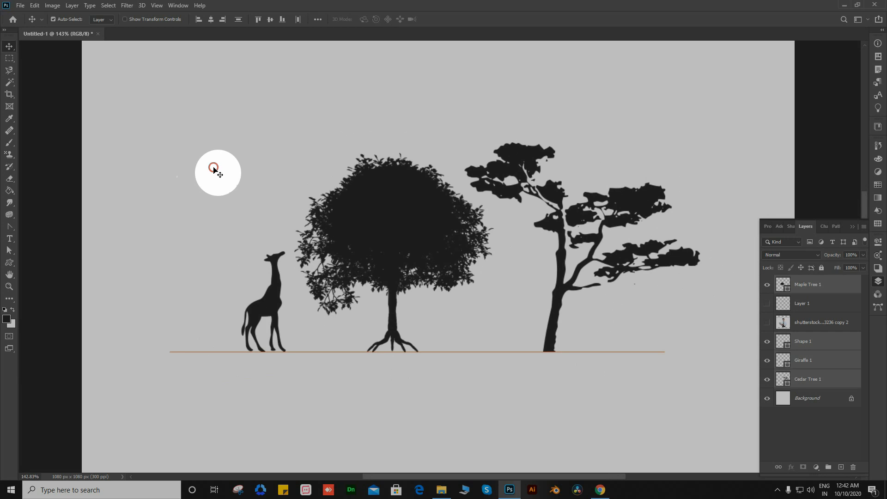
- Demonstrate panning the canvas with the Hand tool, and temporarily while the Move tool is active
click(9, 276)
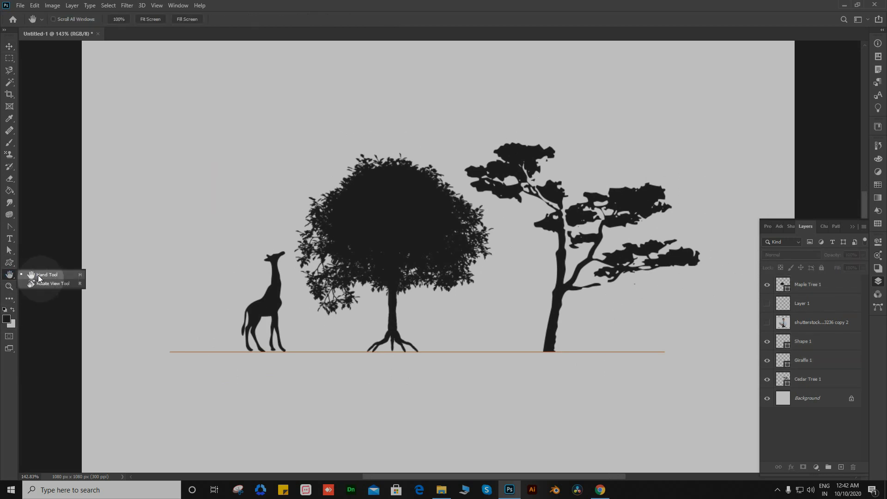
scroll(324, 212, down, 5)
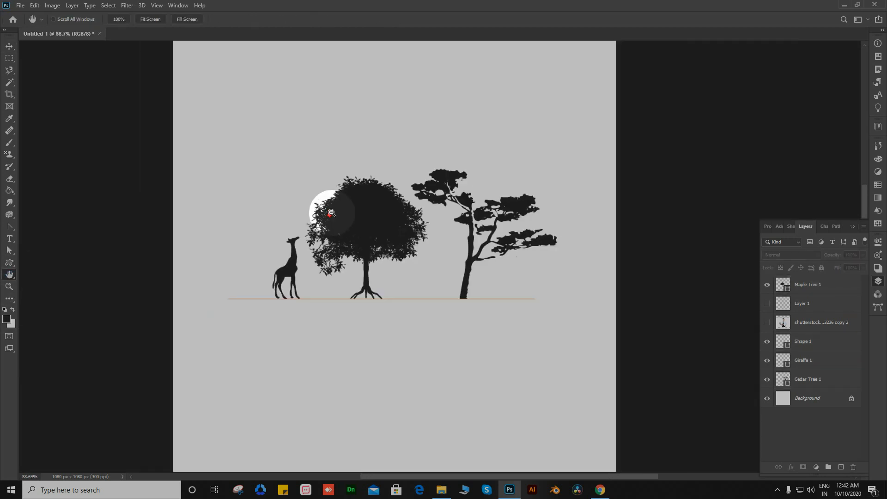
scroll(324, 211, up, 6)
scroll(373, 211, down, 3)
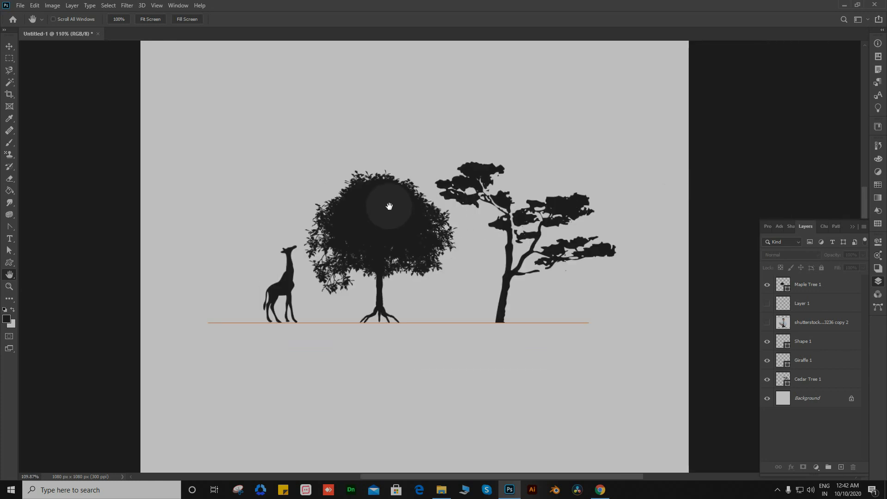
drag(383, 198, 380, 179)
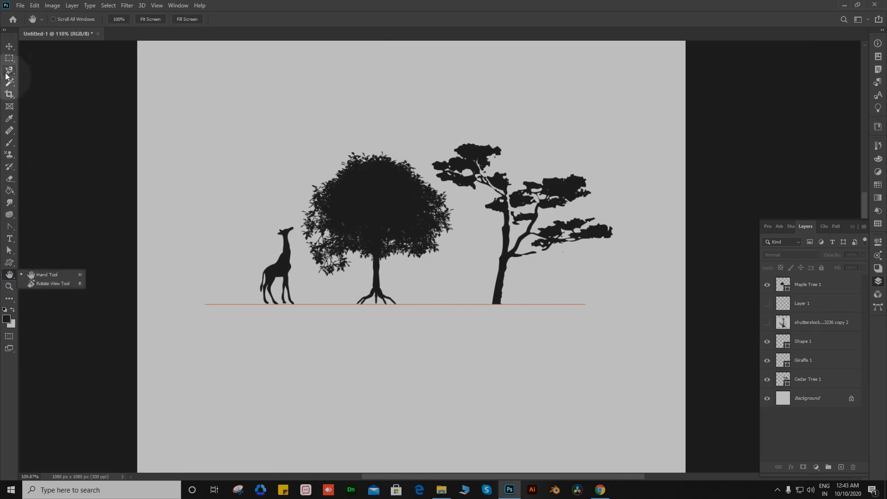
click(8, 46)
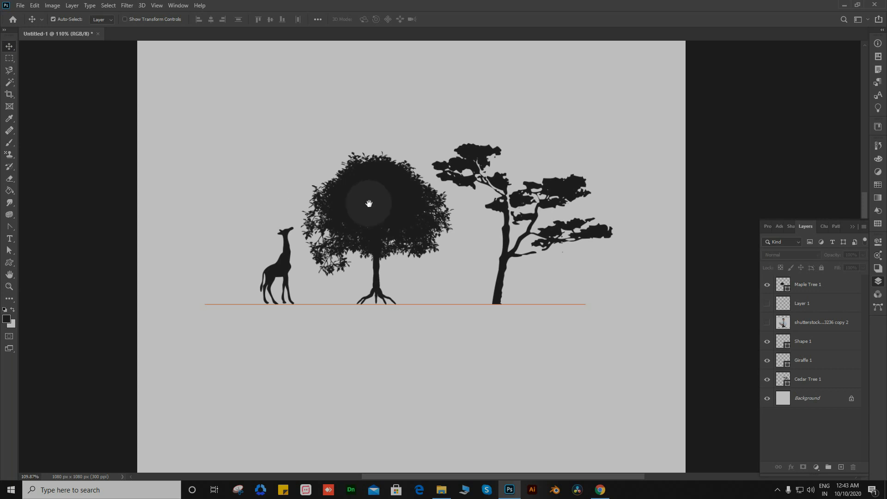
drag(367, 199, 387, 196)
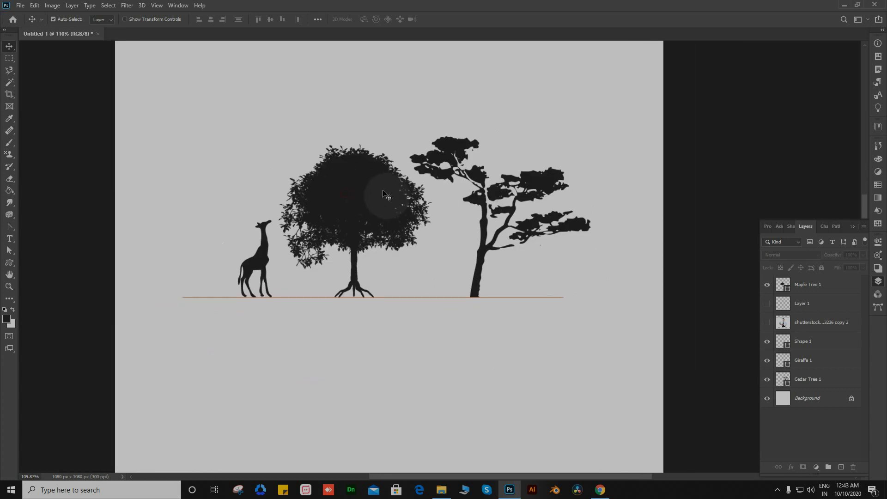
- Activate the Rotate View tool and try it on the canvas
click(10, 276)
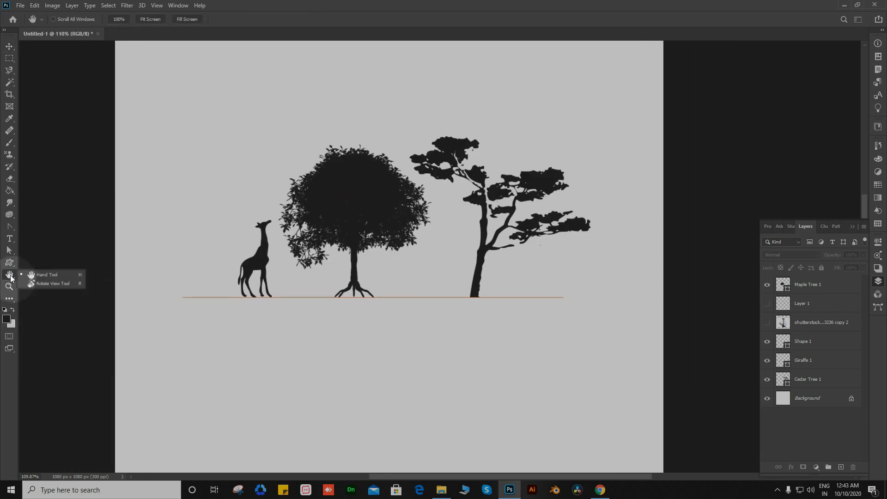
click(43, 284)
drag(392, 253, 430, 231)
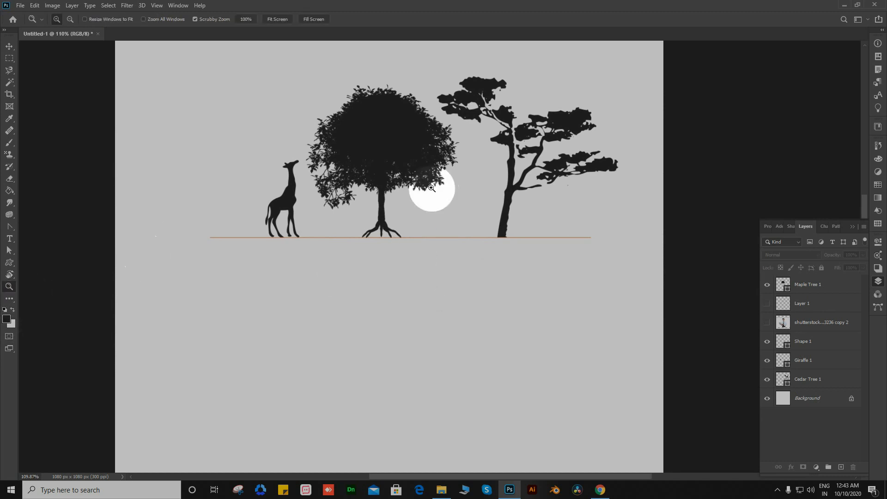
- Demonstrate the Zoom tool by magnifying the maple tree and zooming back out
click(397, 181)
drag(368, 153, 369, 210)
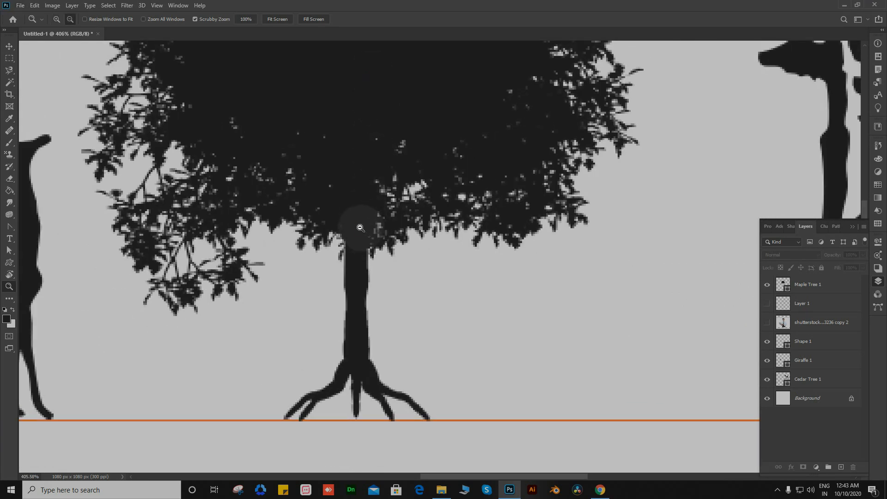
alt+click(360, 228)
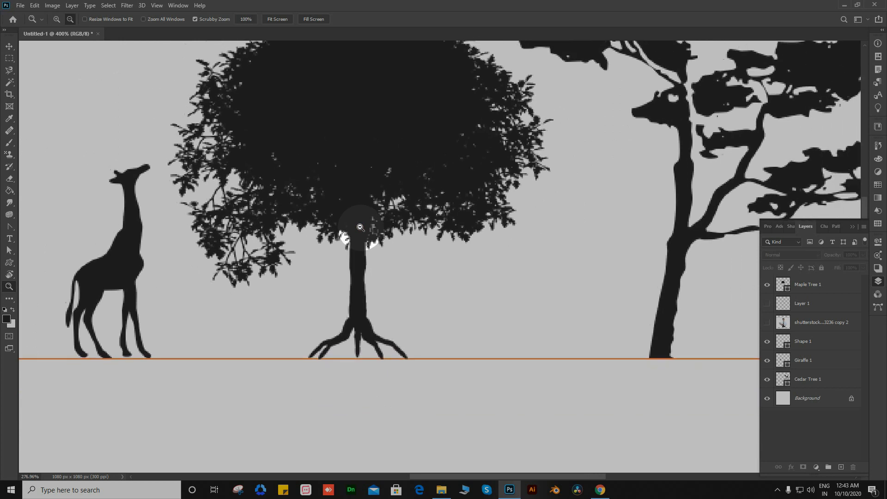
alt+click(360, 228)
alt+click(407, 249)
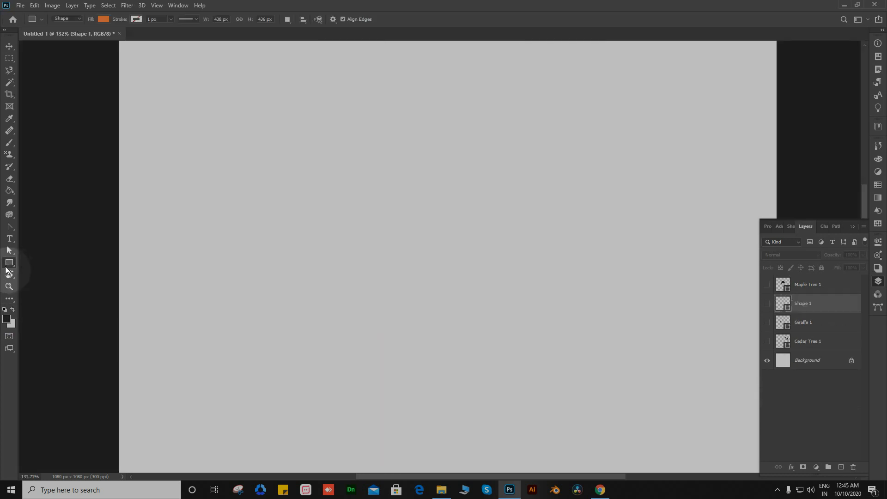
- Draw a large orange rectangle with the Rectangle tool and move it to the horizontal centre of the canvas
click(79, 263)
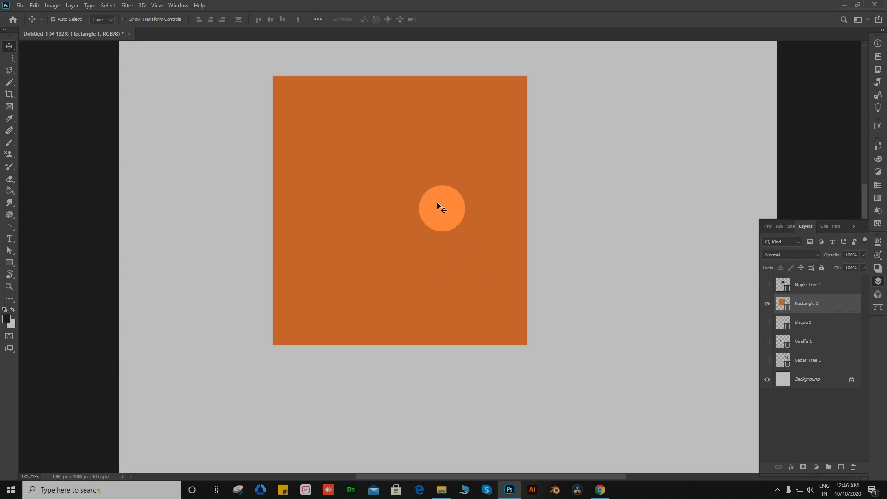
drag(396, 221, 448, 214)
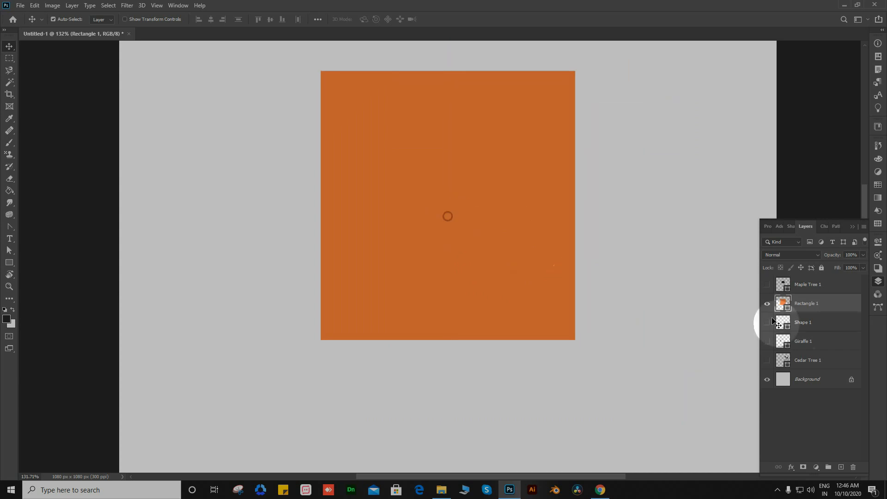
- Delete the hidden Maple Tree 1, Shape 1, Giraffe 1 and Cedar Tree 1 layers and select Rectangle 1
click(802, 287)
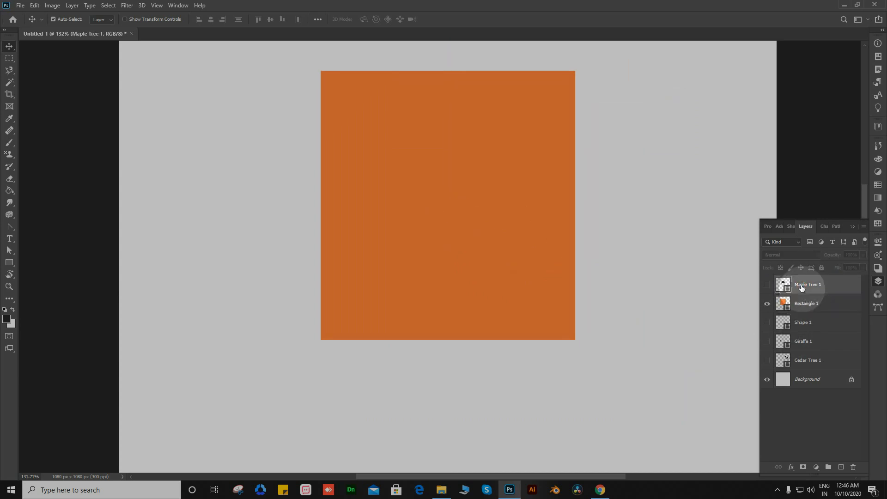
key(Delete)
click(804, 305)
key(Delete)
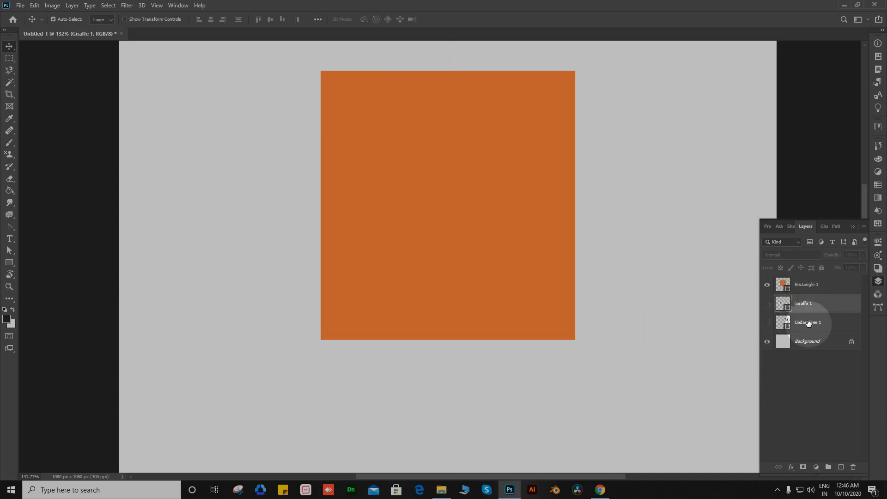
click(808, 285)
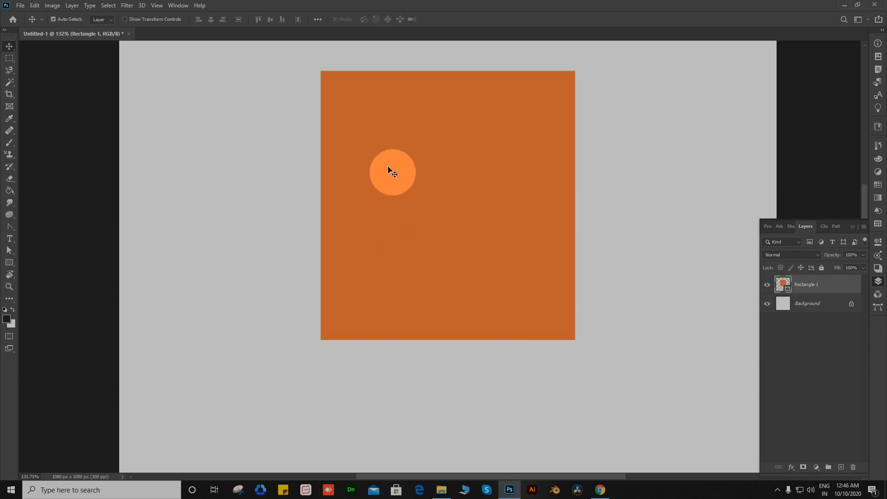
- Demonstrate moving the orange rectangle around the canvas with the Move tool, and delete its layer
drag(405, 176, 468, 214)
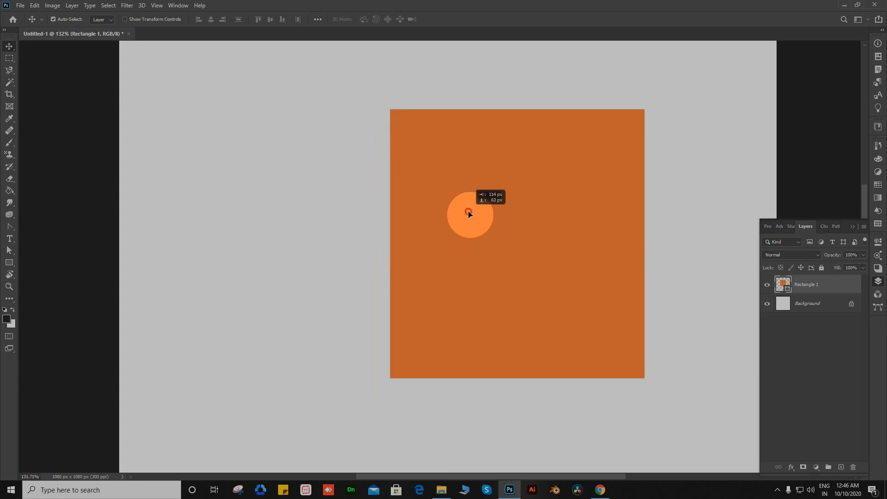
drag(522, 231, 379, 244)
drag(319, 237, 362, 237)
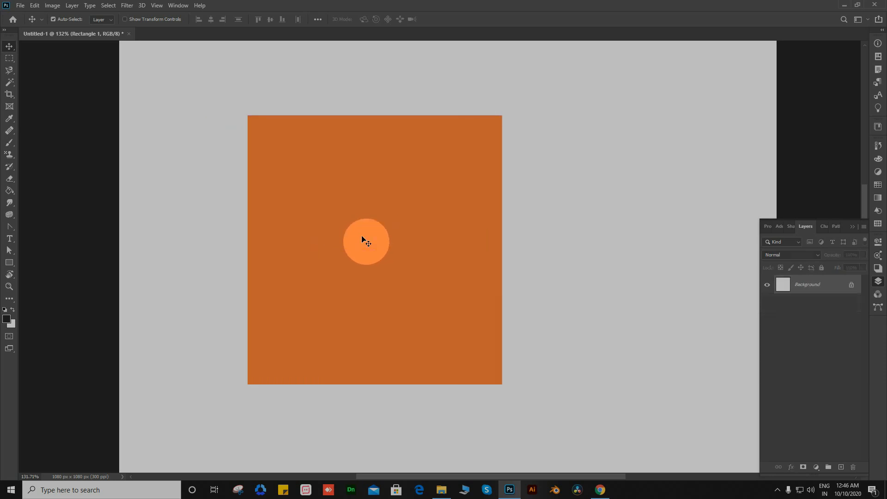
key(Delete)
- Draw a dark square about 253 px wide in the upper part of the canvas with the Rectangle tool
click(11, 263)
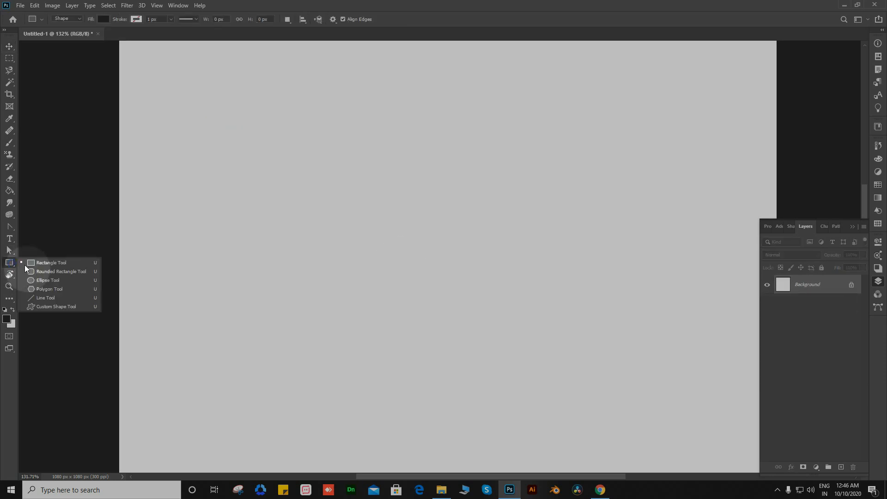
click(42, 262)
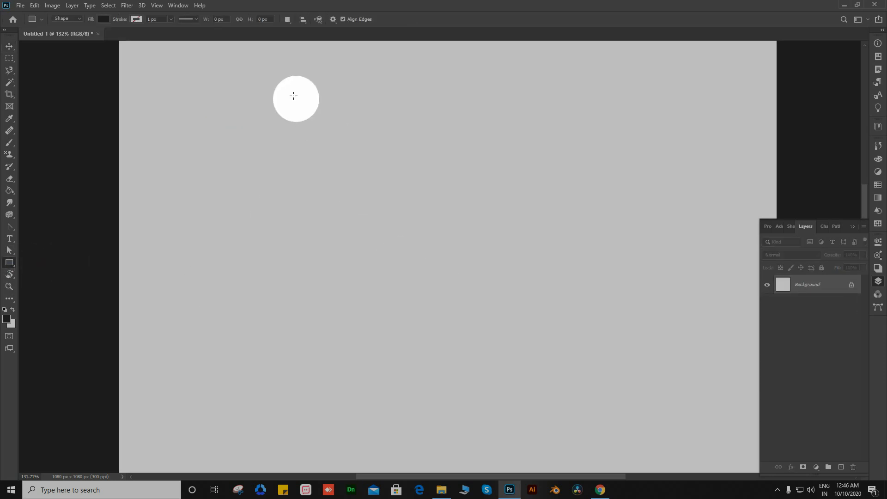
drag(294, 95, 446, 264)
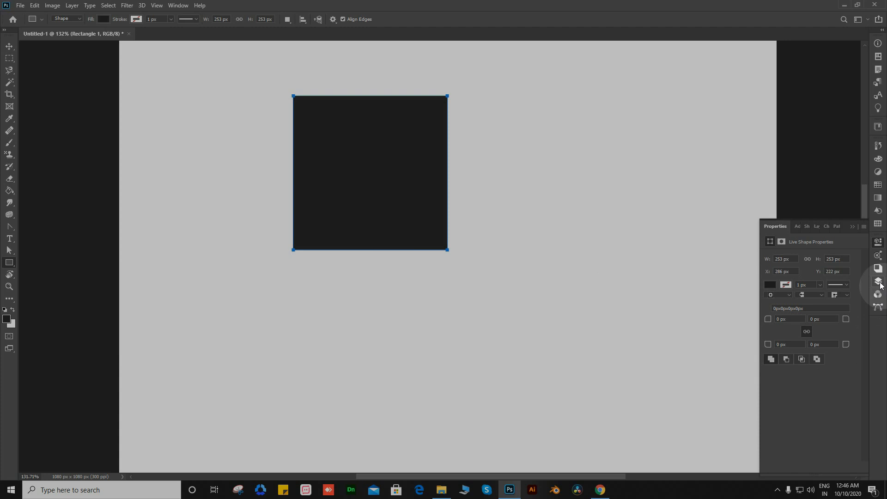
- Float the Layers panel over the canvas and expand it, and deselect the square with the Move tool
drag(881, 286, 750, 120)
click(749, 119)
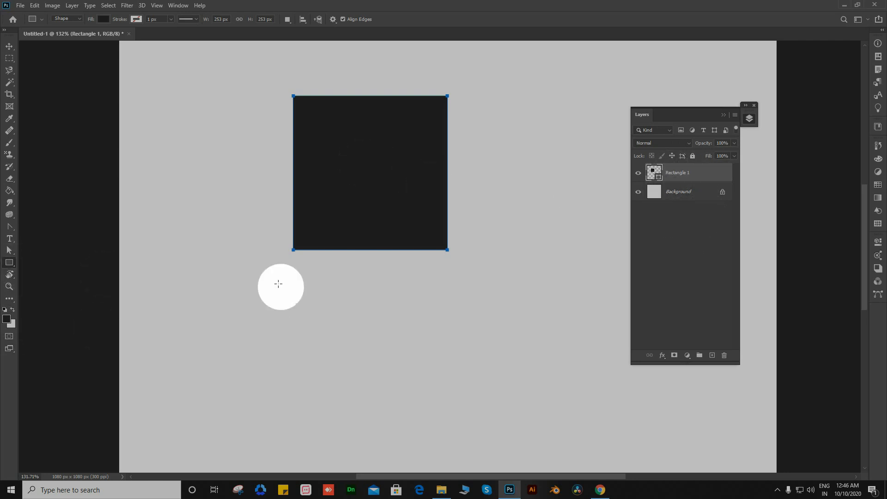
key(v)
click(290, 311)
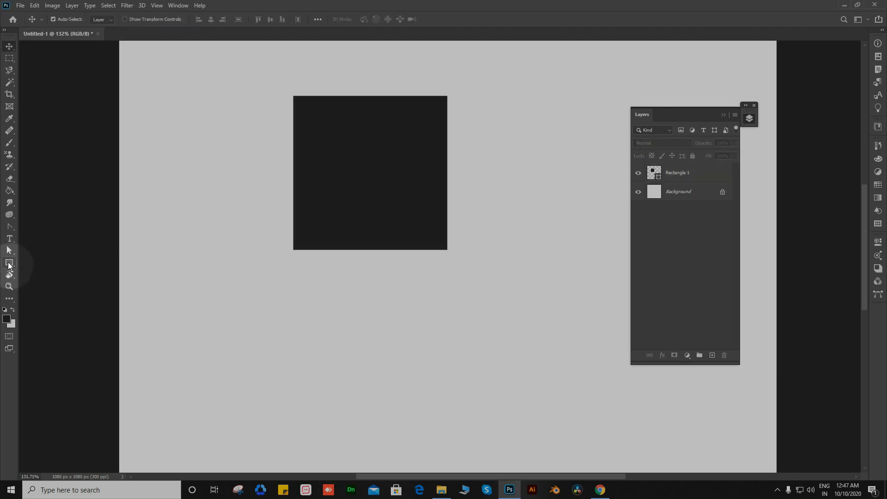
- Draw a dark circle about 206 px across below the square with the Ellipse tool
click(9, 263)
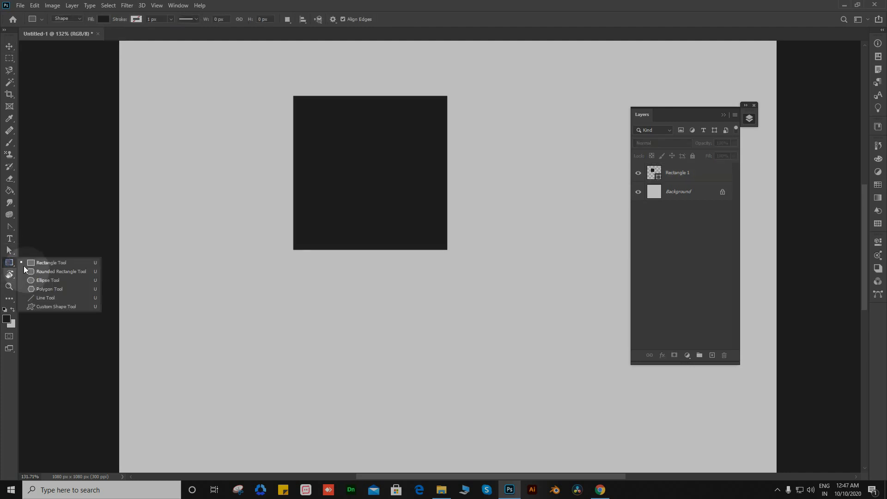
click(45, 281)
drag(349, 293, 488, 417)
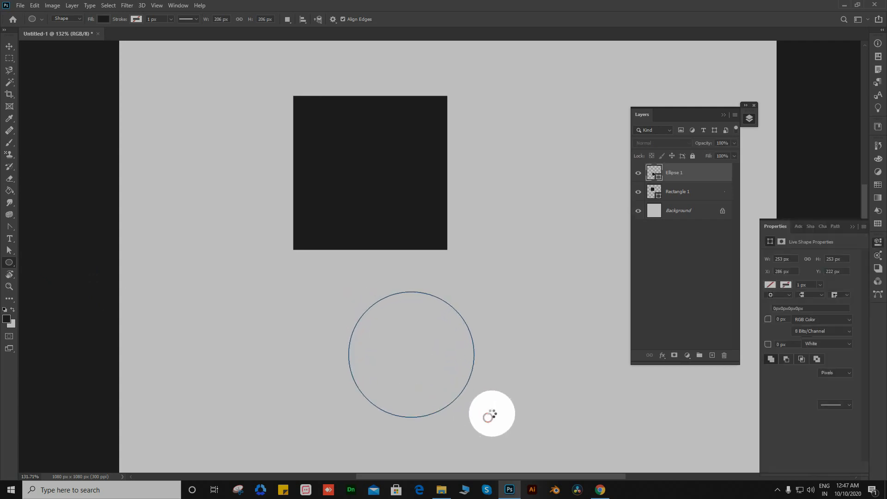
- Move the circle to the right of the square and shift the square left to leave a gap between them
key(v)
drag(416, 367, 524, 197)
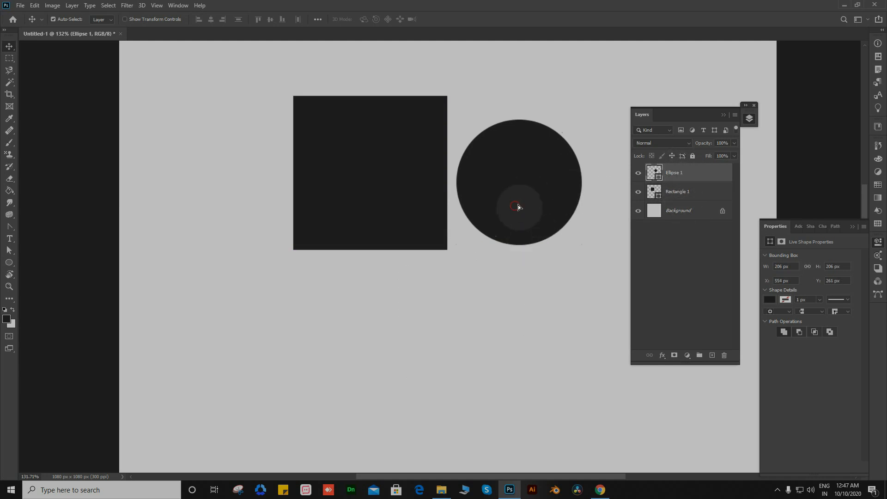
drag(520, 205, 509, 190)
drag(406, 194, 353, 188)
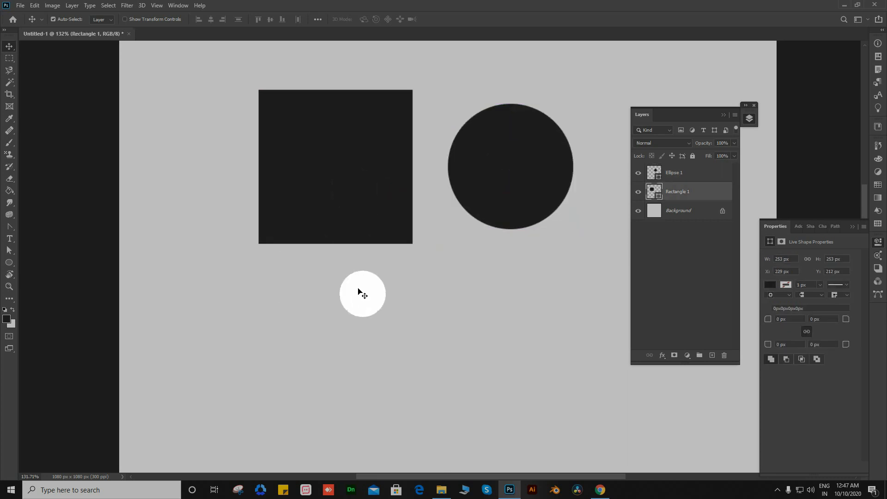
- Add the placeholder text "Lorem Ipsum" left-aligned under the square, and move the circle closer to the square
key(t)
click(304, 295)
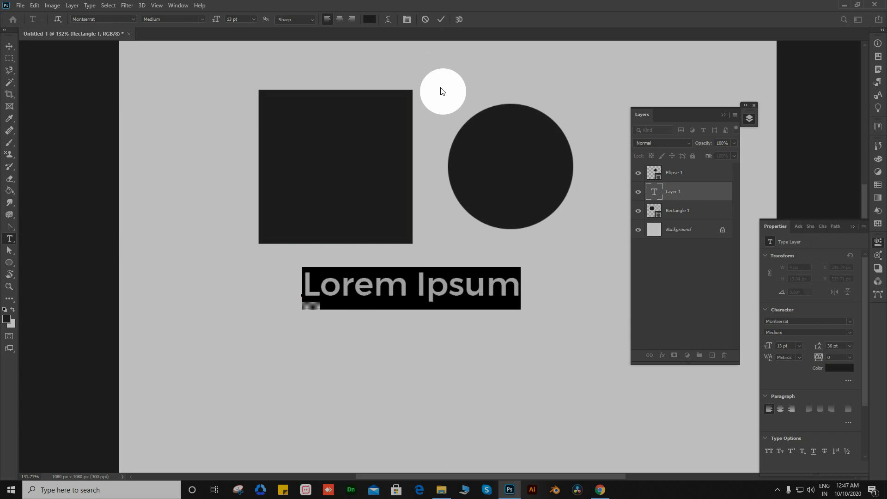
click(441, 21)
key(v)
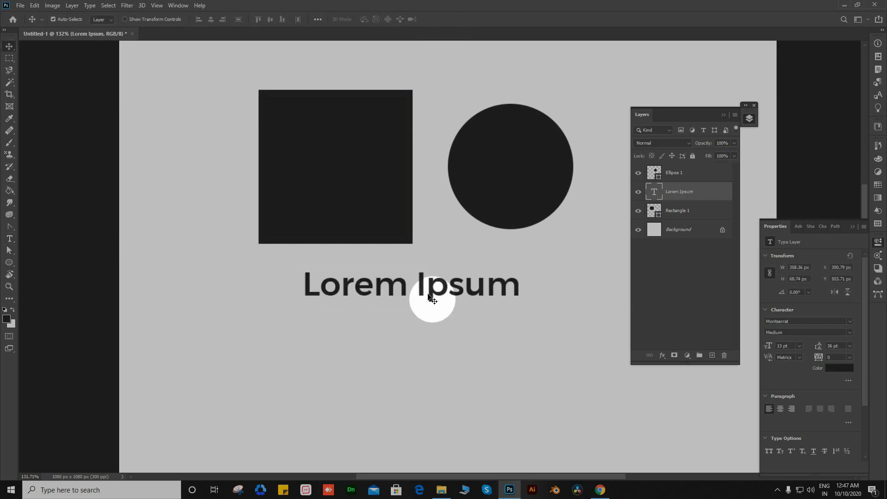
drag(424, 292, 377, 274)
drag(514, 175, 493, 181)
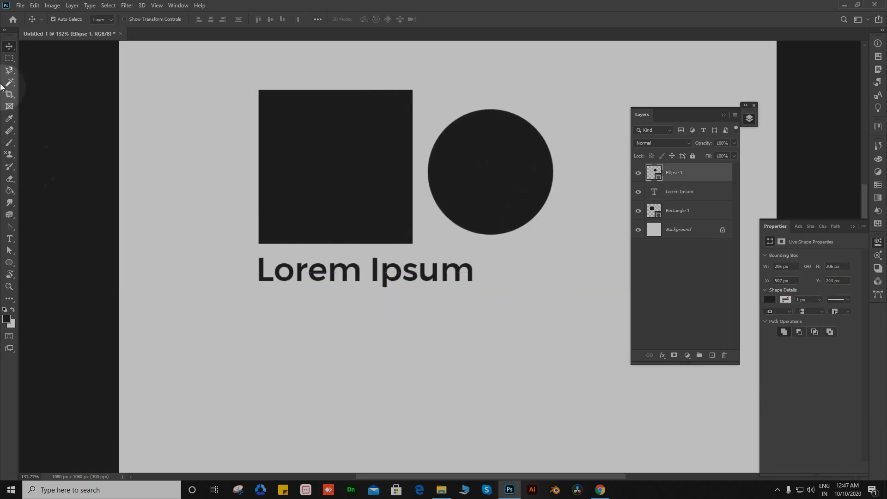
- Make a square selection about 268 px wide overlapping the dark square with the Rectangular Marquee tool
click(9, 59)
drag(213, 66, 477, 229)
drag(315, 170, 326, 167)
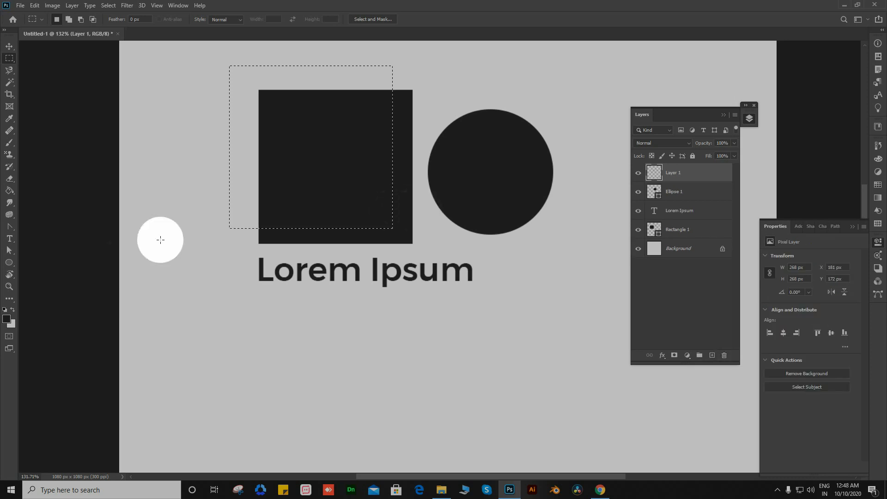
- Set the foreground colour to pure red, fill the selection on Layer 1, and move the deselected red square slightly up
click(6, 319)
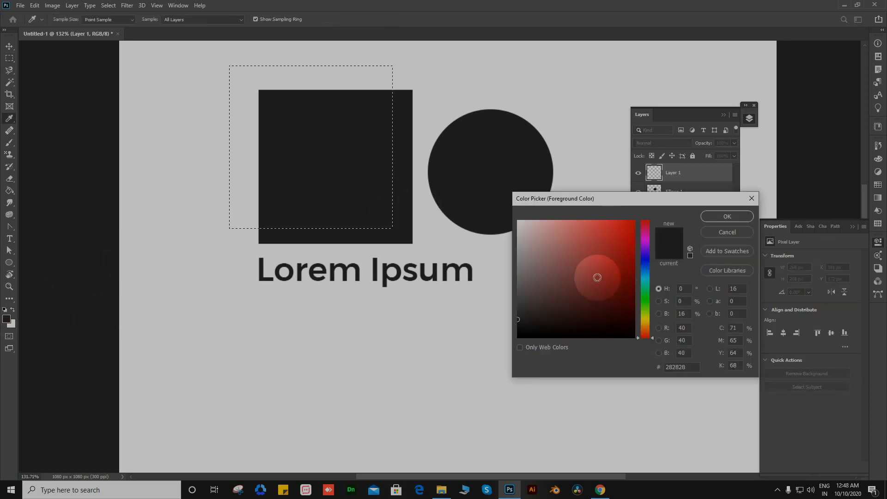
click(634, 221)
click(731, 217)
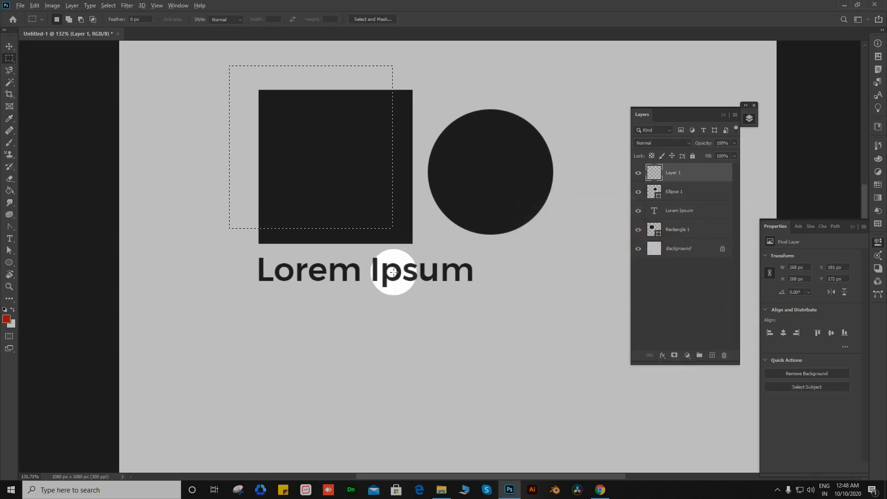
key(alt+BackSpace)
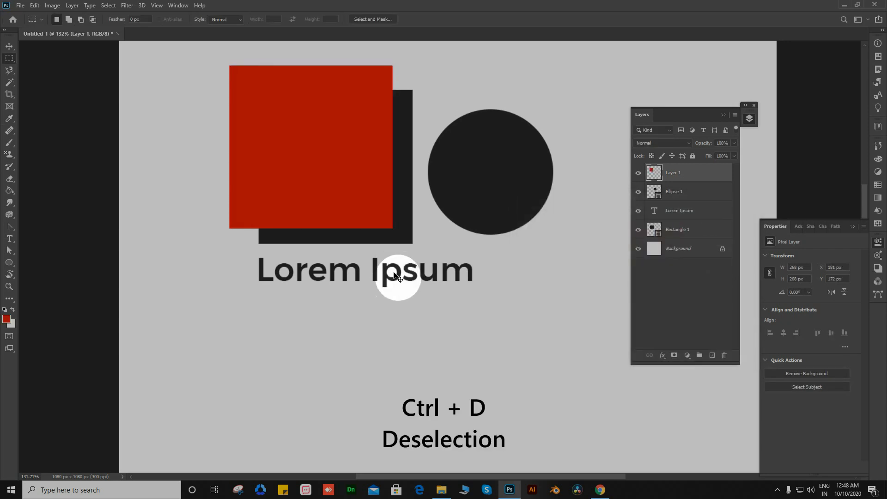
key(v)
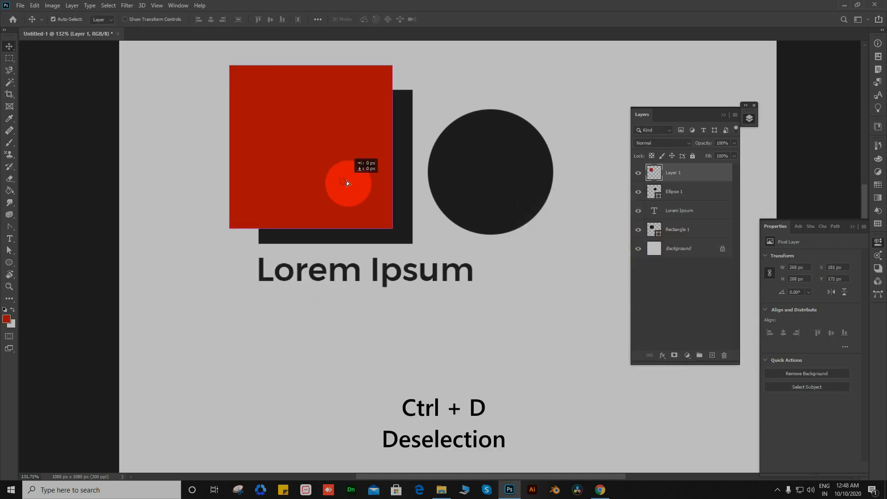
mouse_move(348, 183)
mouse_down()
mouse_move(342, 250)
mouse_move(305, 155)
mouse_move(332, 182)
mouse_up()
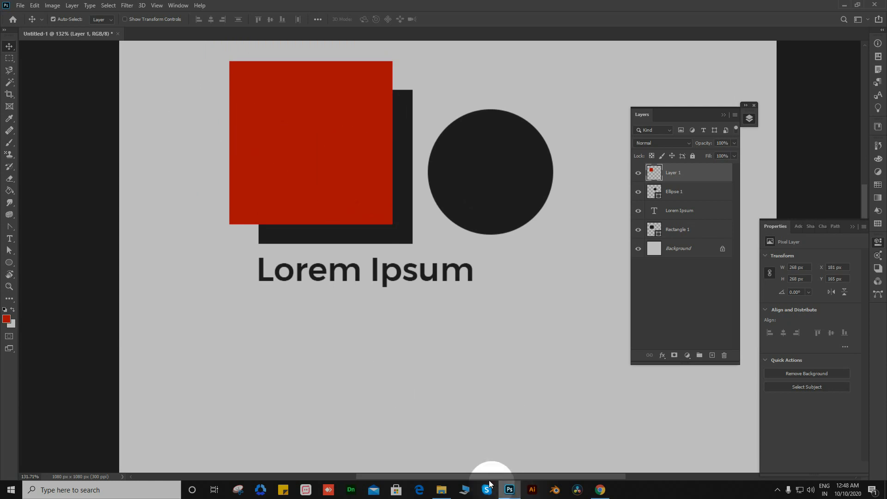
- Place shutterstock_573984922.jpg from the Downloads folder of File Explorer into the Photoshop document
click(442, 491)
click(547, 235)
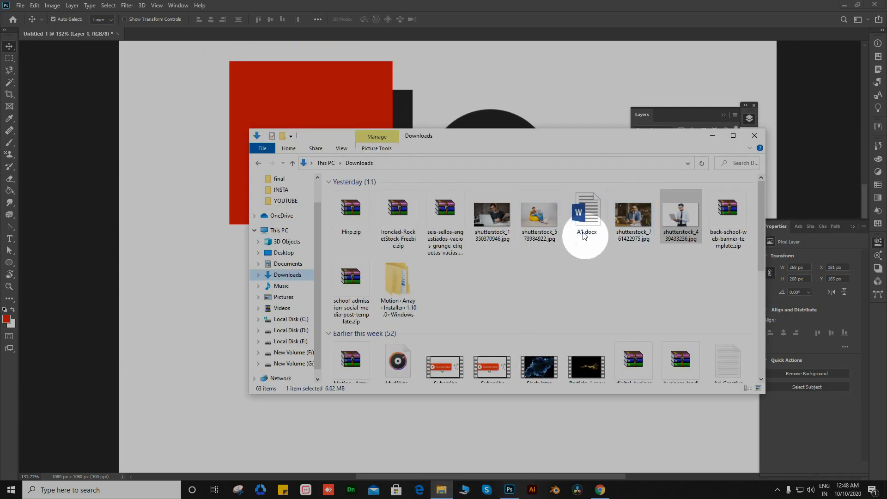
drag(543, 219, 218, 198)
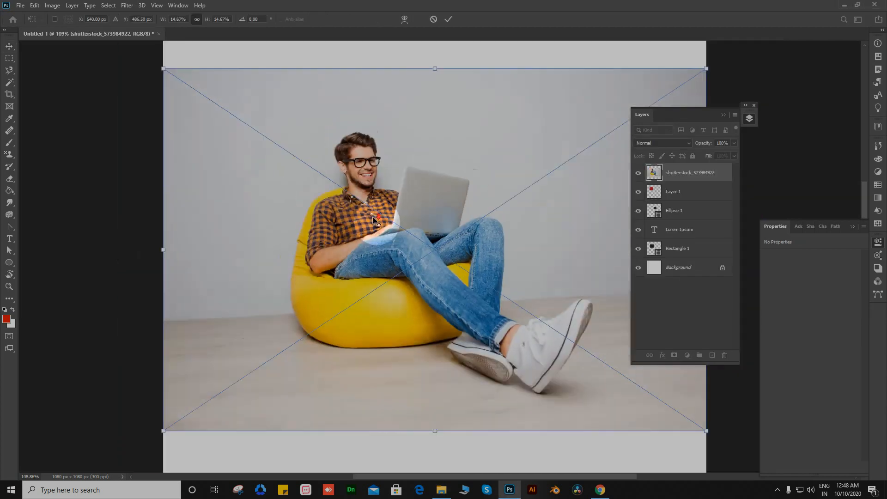
- Scale the placed photo to 5.67%, position it directly below the red square, and commit the placement
scroll(452, 137, down, 3)
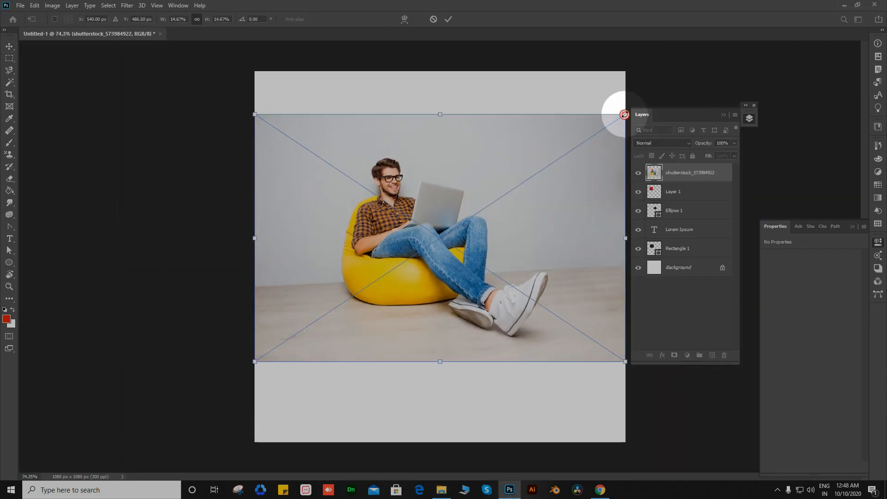
drag(624, 114, 396, 234)
scroll(356, 275, up, 3)
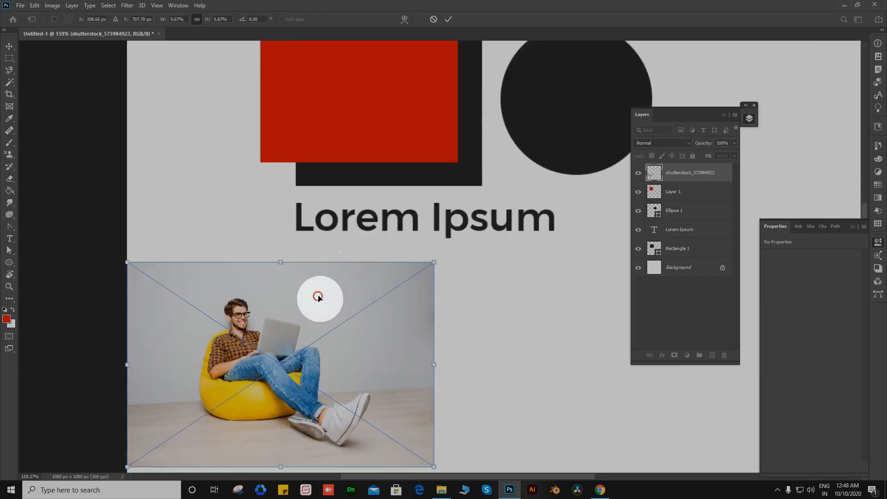
drag(318, 297, 449, 204)
click(448, 19)
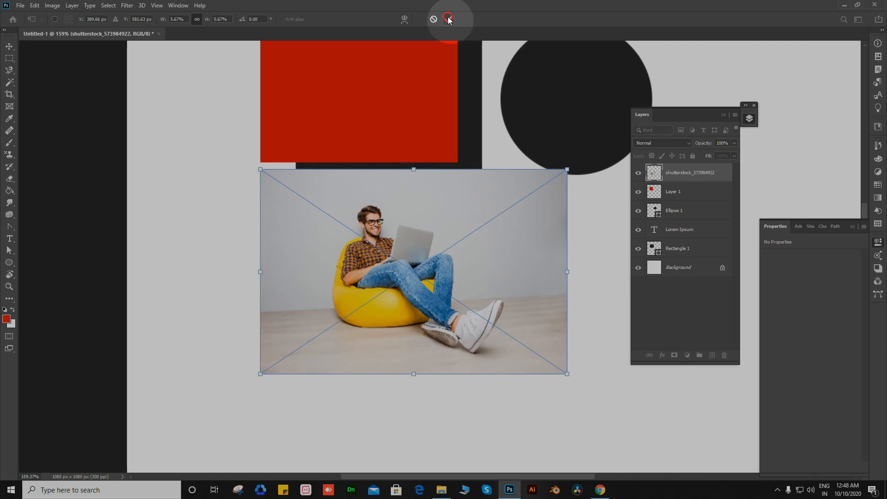
- Adjust the spacing of the layout by moving the circle and the overlapping squares slightly upward with the Move tool
scroll(463, 194, down, 4)
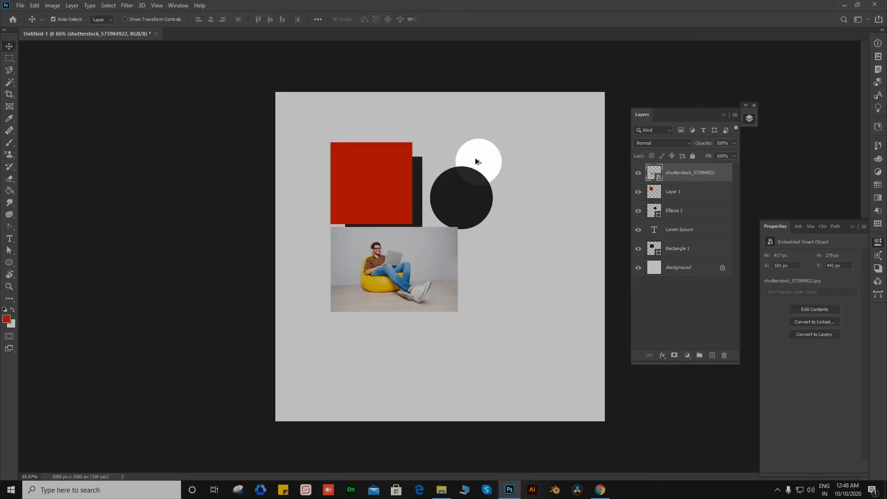
mouse_move(466, 197)
mouse_down()
mouse_move(470, 172)
mouse_move(472, 183)
mouse_up()
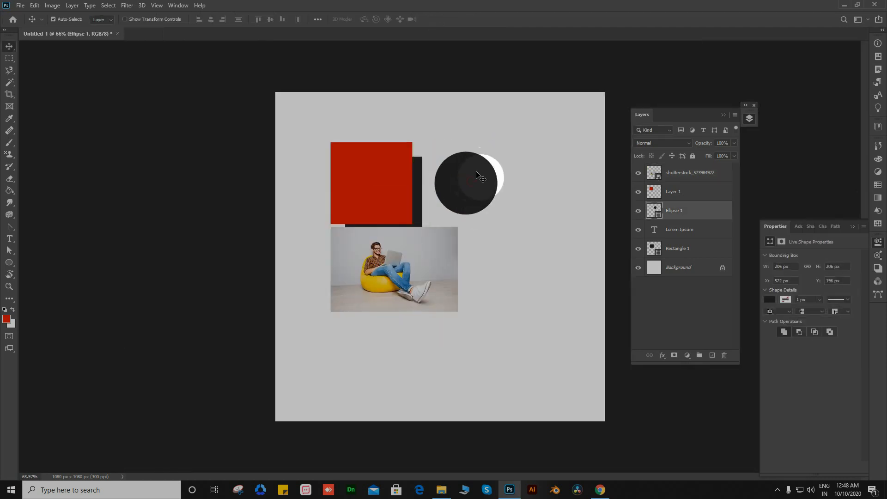
scroll(392, 231, up, 4)
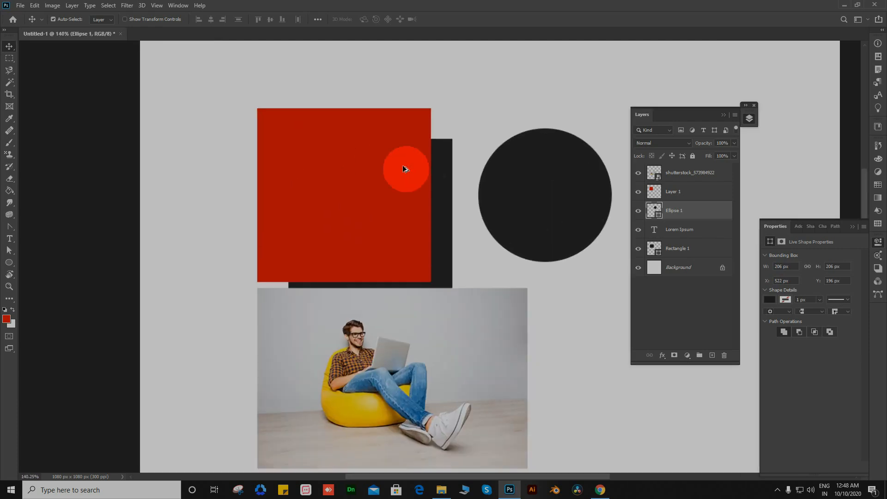
mouse_move(398, 204)
mouse_down()
mouse_move(395, 232)
mouse_move(393, 214)
mouse_up()
click(396, 179)
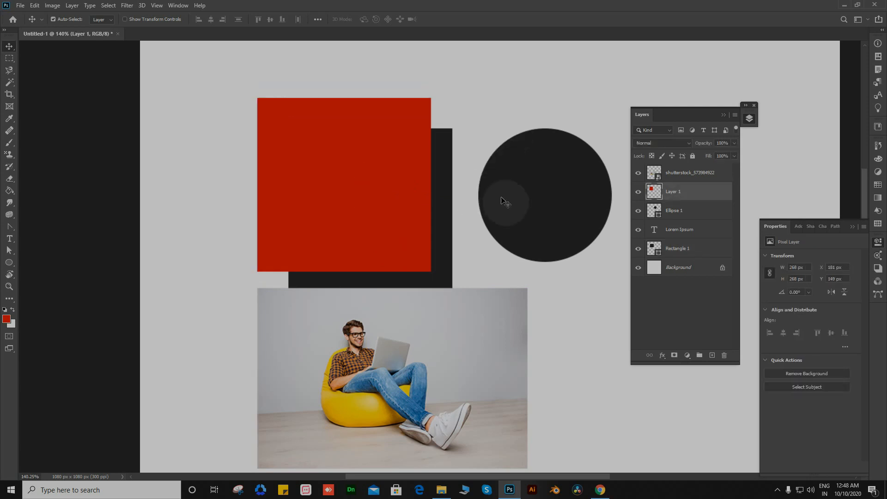
click(517, 201)
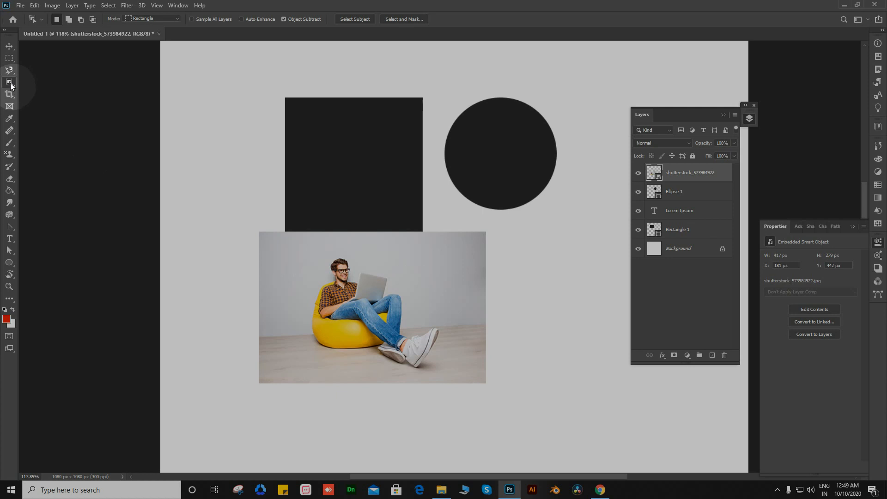
- Try to select the man in the placed smart-object photo with the Object Selection tool in Rectangle mode
click(10, 84)
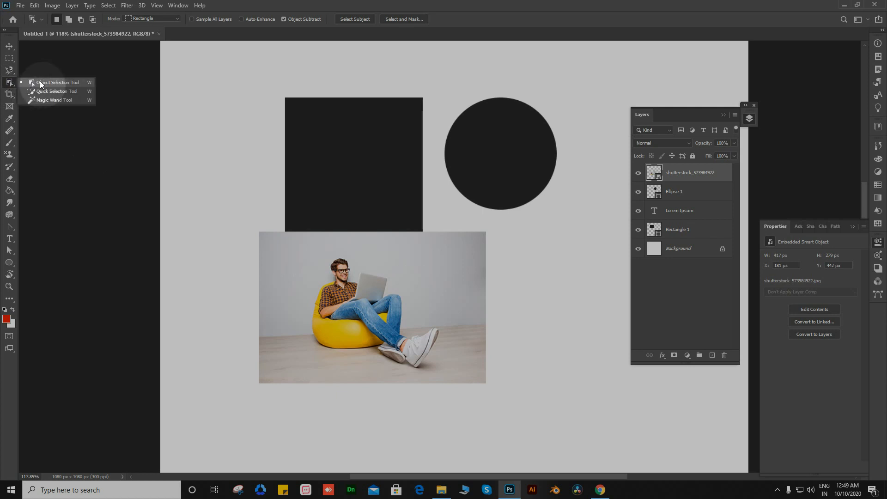
click(41, 84)
scroll(329, 317, up, 5)
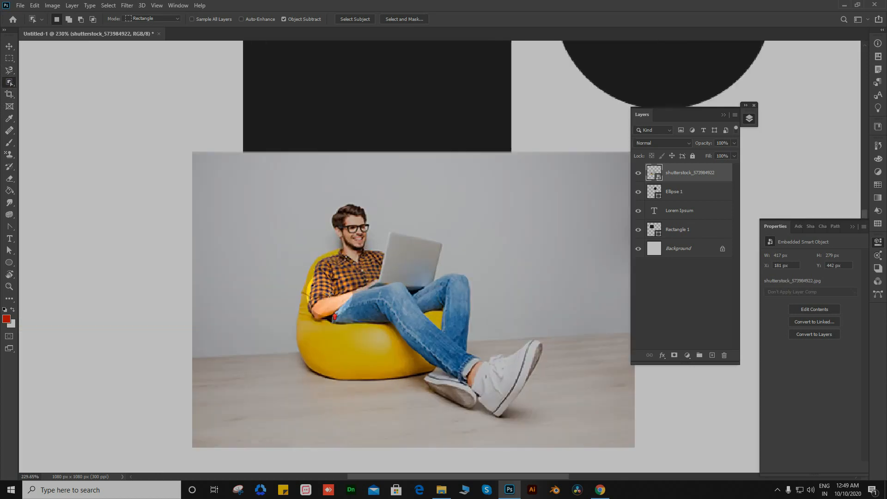
scroll(316, 217, down, 3)
drag(257, 160, 563, 401)
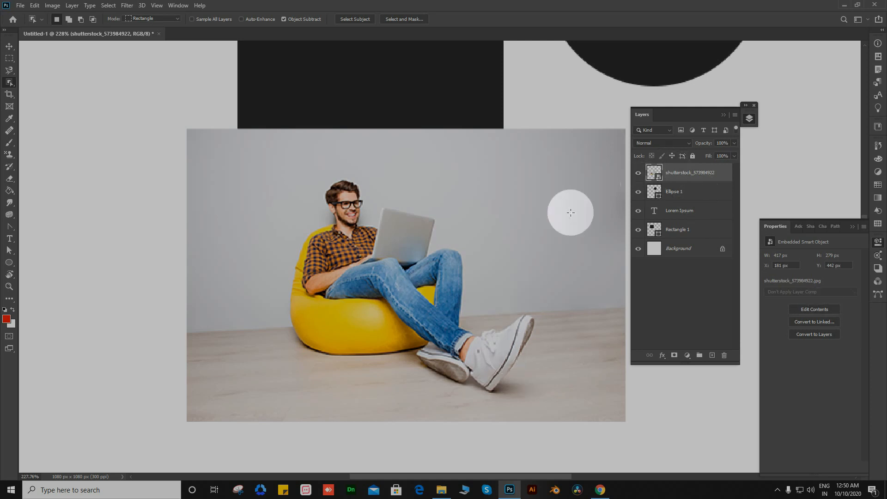
- Rasterize the shutterstock_573984922 layer and select the man and yellow beanbag with the Object Selection tool
right_click(689, 176)
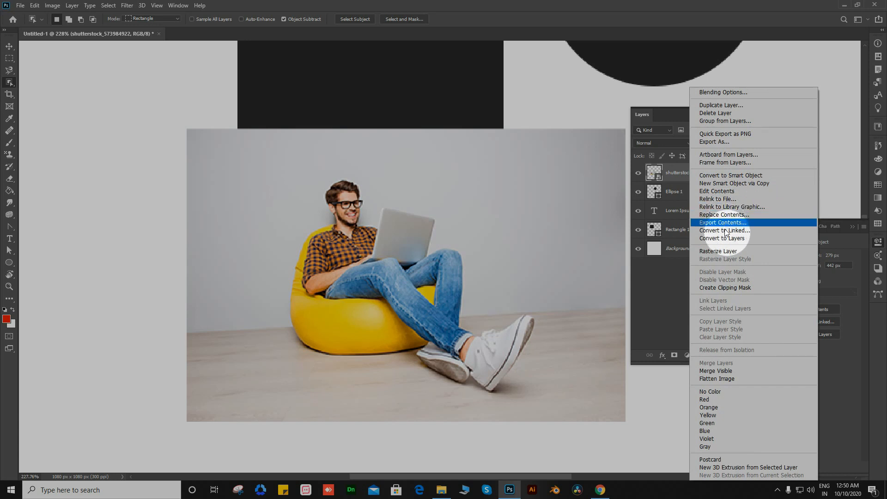
click(724, 250)
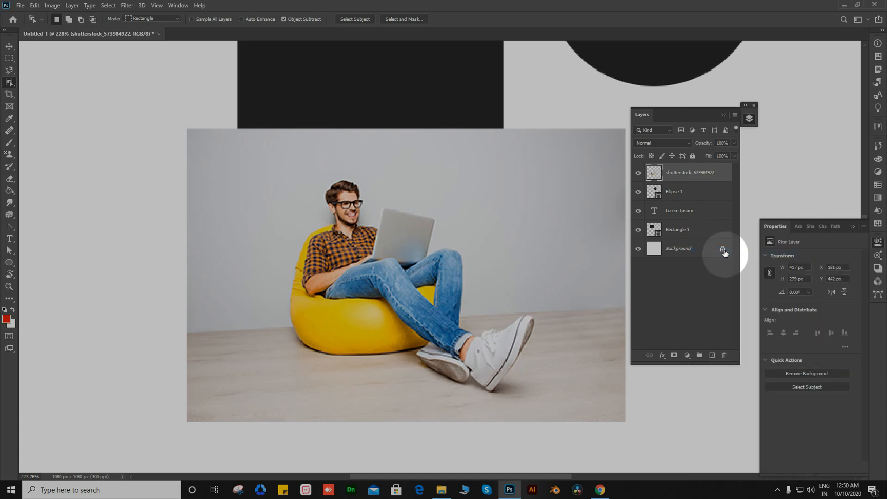
drag(245, 158, 558, 398)
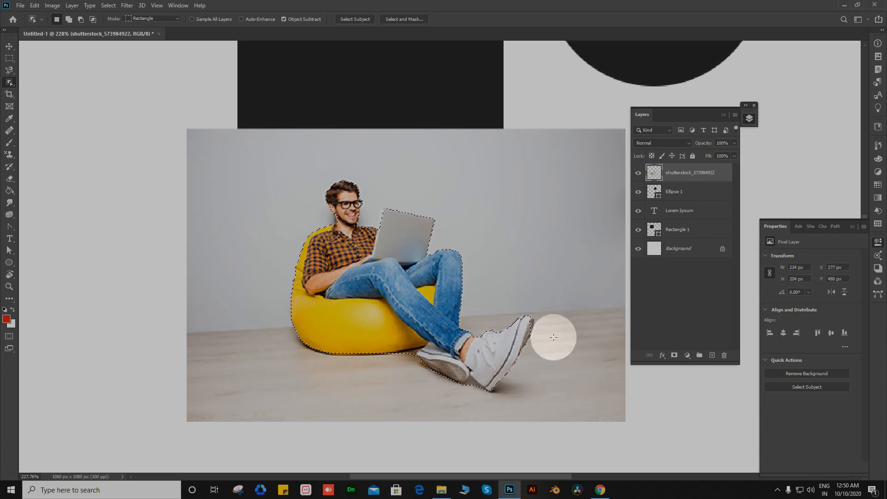
- Cut the selected man and beanbag, paste them onto a new layer, and remove the leftover photo
key(Delete)
key(ctrl+d)
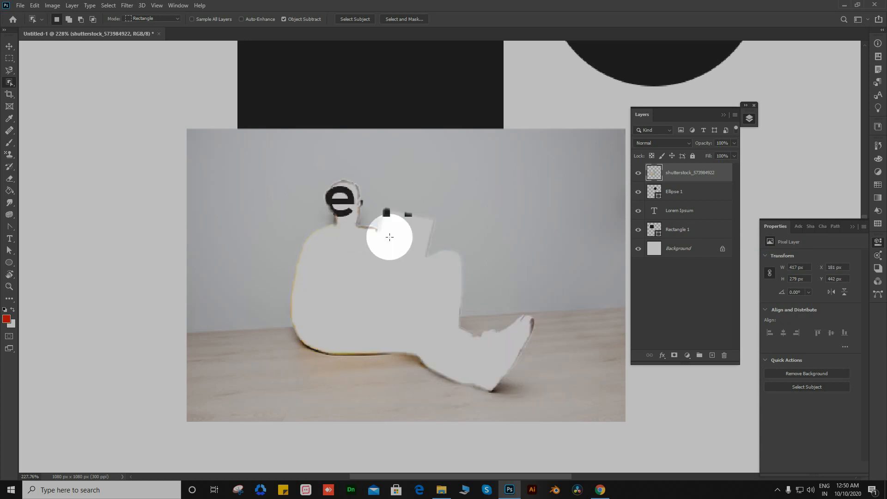
key(ctrl+v)
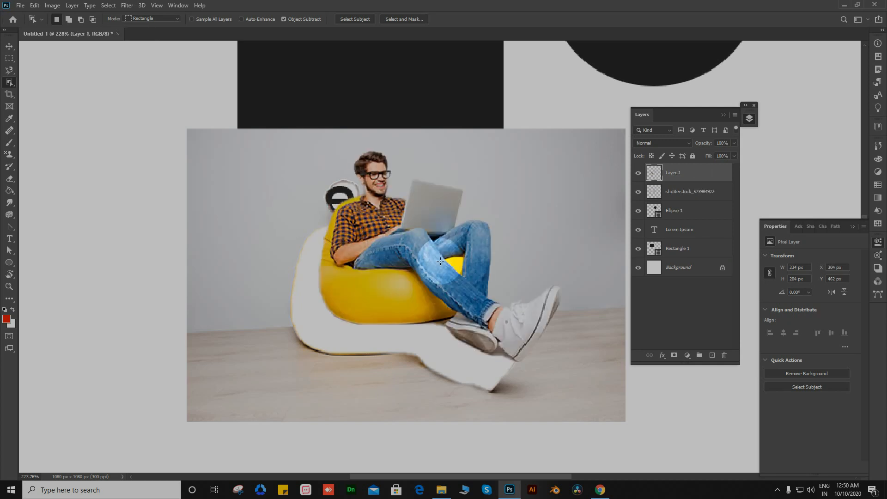
key(v)
click(248, 281)
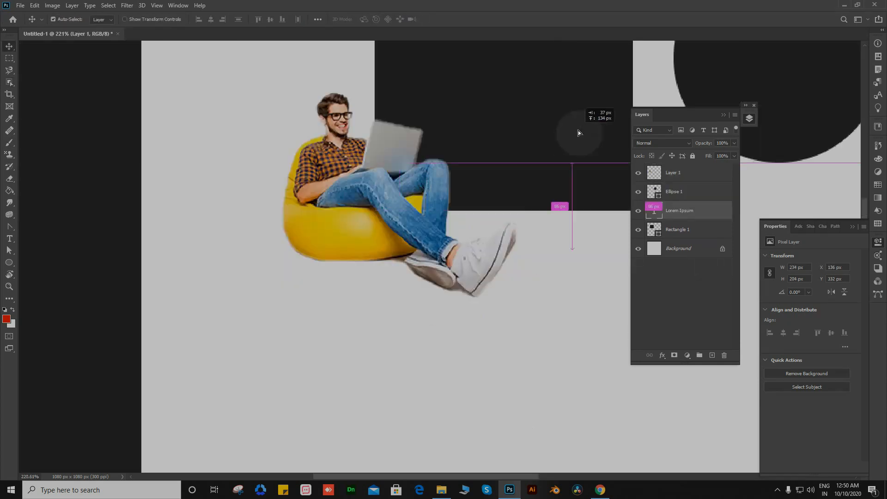
- Fill the Lorem Ipsum text with the white background colour and move it up over the dark square beside the man
key(ctrl+BackSpace)
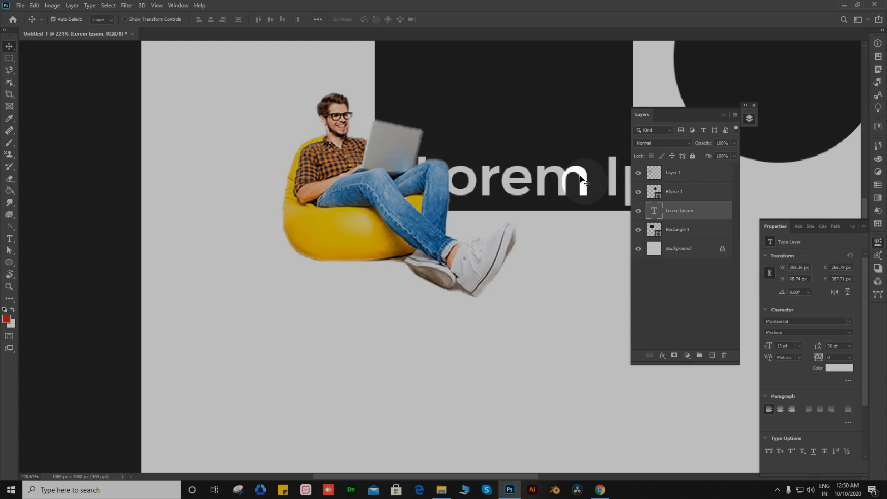
drag(518, 179, 531, 140)
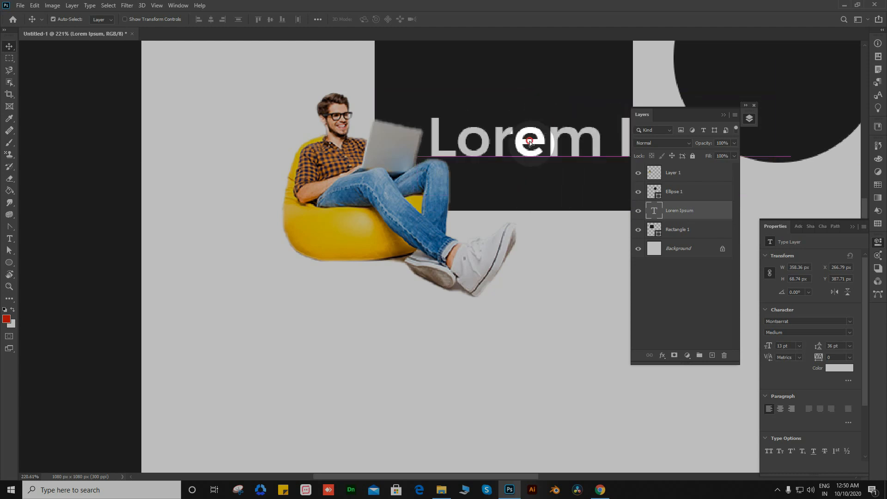
click(351, 187)
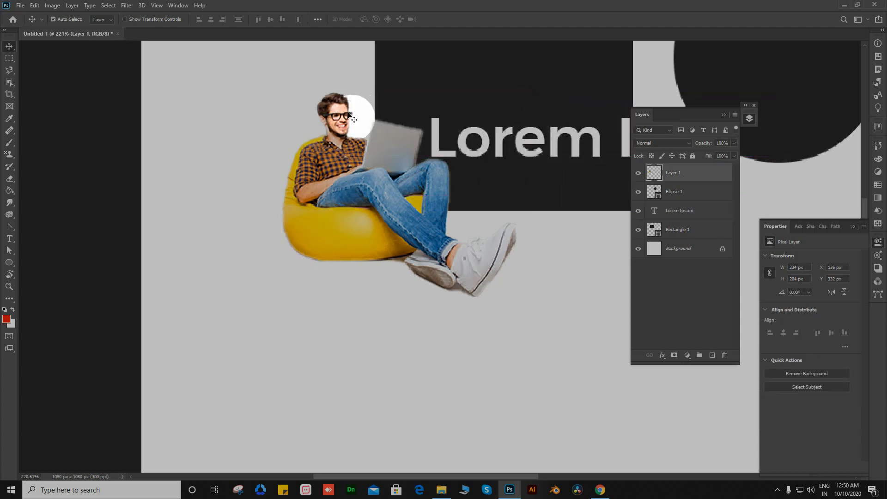
- Create a new empty layer and place it directly below the man's Layer 1 in the stacking order
scroll(350, 186, up, 3)
scroll(343, 249, down, 2)
scroll(324, 305, up, 5)
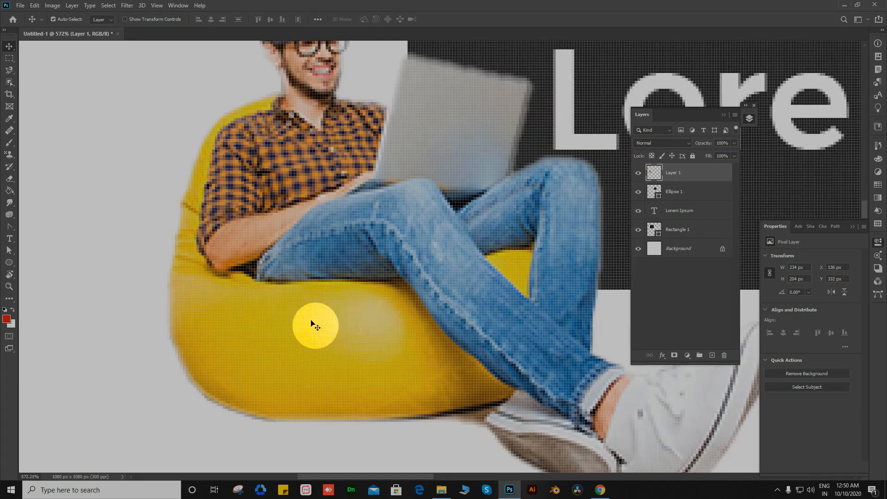
drag(301, 353, 295, 191)
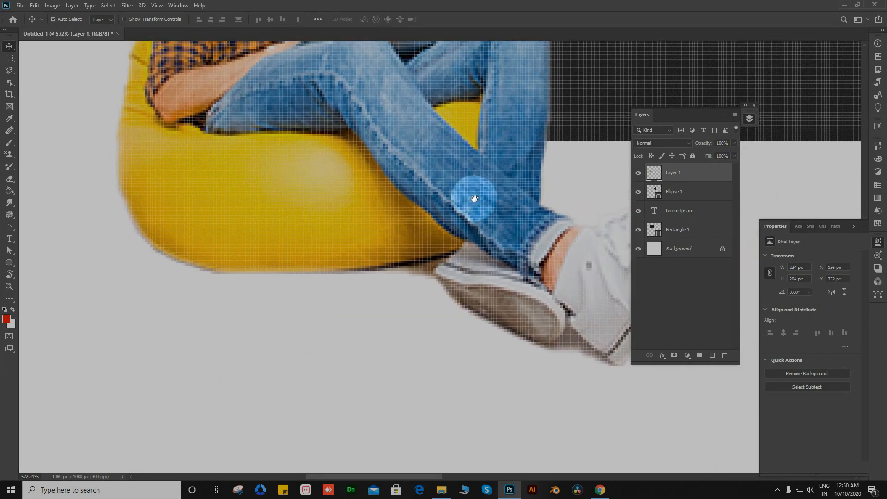
drag(385, 153, 454, 254)
scroll(457, 296, down, 2)
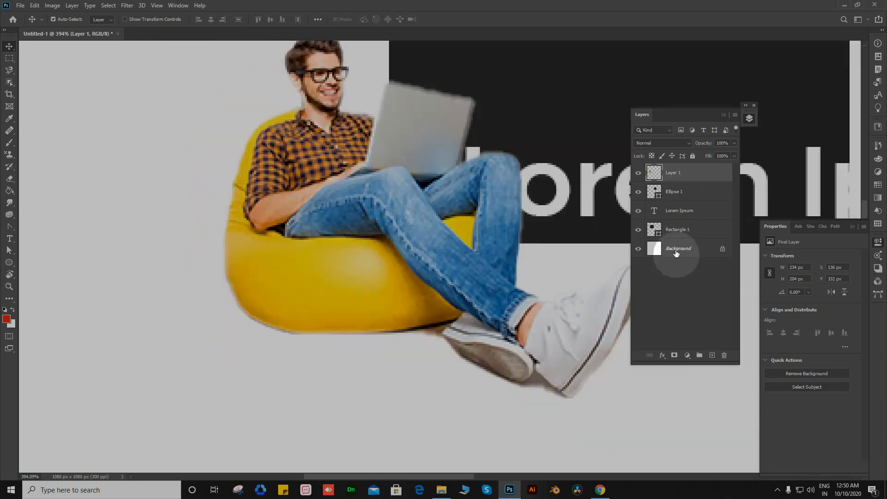
click(676, 249)
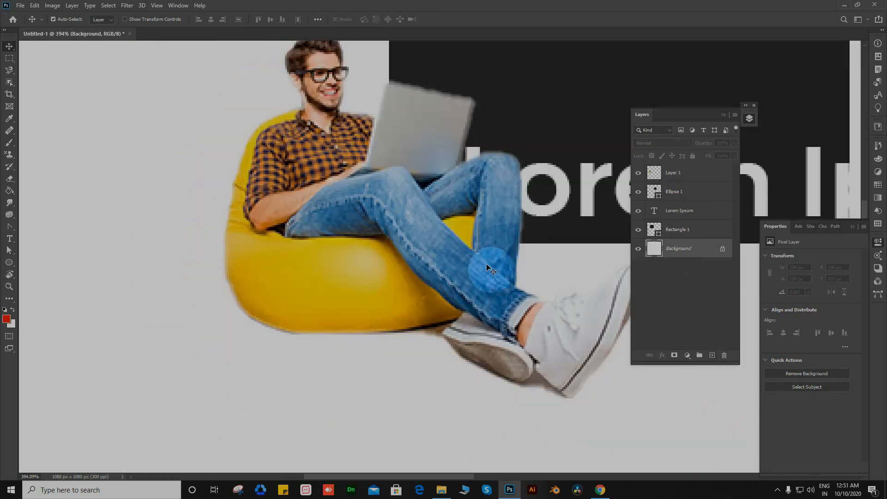
click(395, 264)
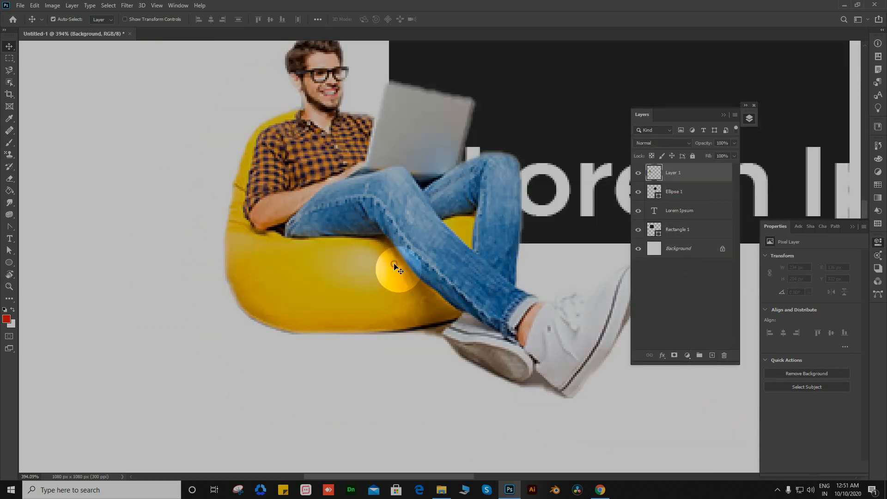
click(712, 356)
click(671, 175)
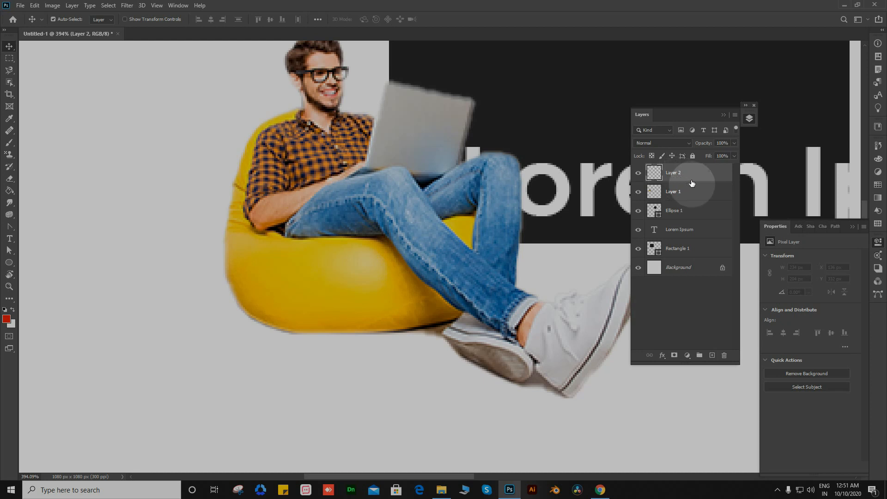
drag(671, 184, 673, 199)
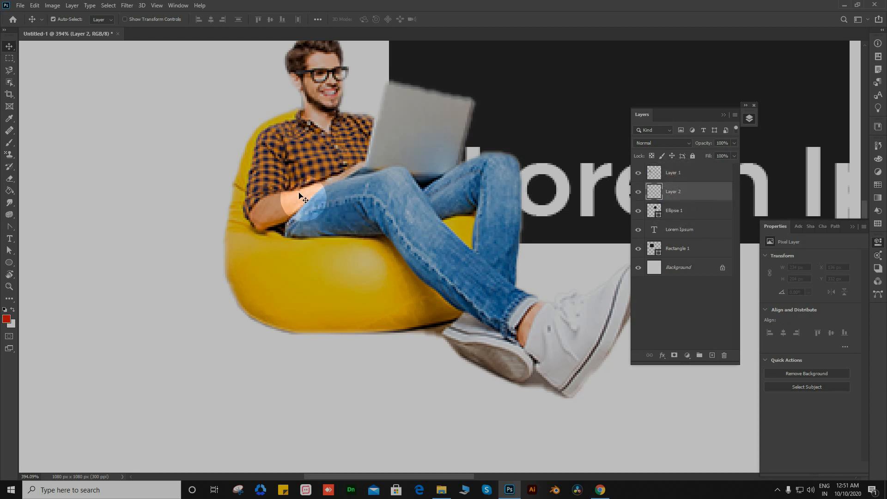
- Set up the Brush tool with a 46 px diameter, 42% hardness and a black foreground colour
key(b)
mouse_move(288, 243)
mouse_down()
mouse_move(313, 280)
mouse_move(312, 300)
mouse_up()
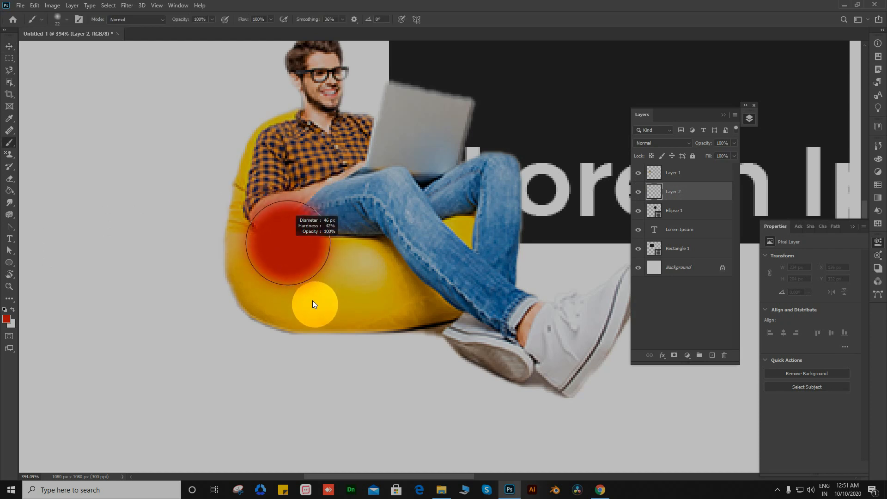
click(7, 319)
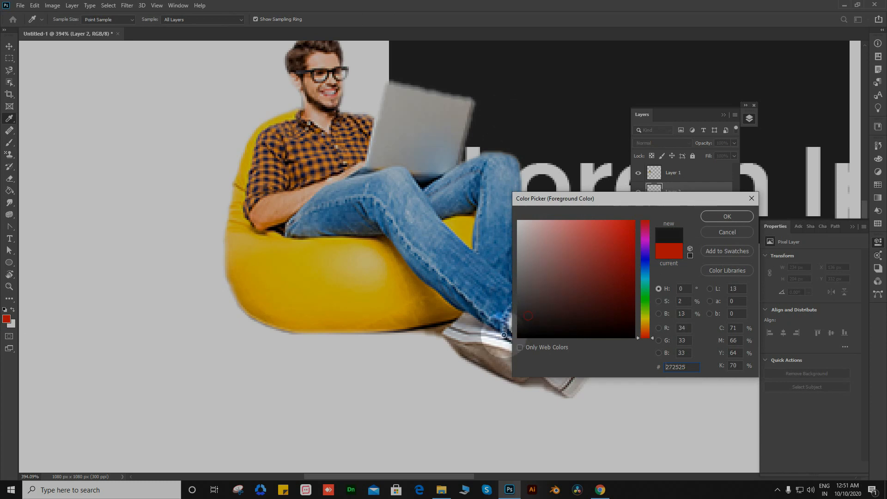
click(518, 337)
click(728, 217)
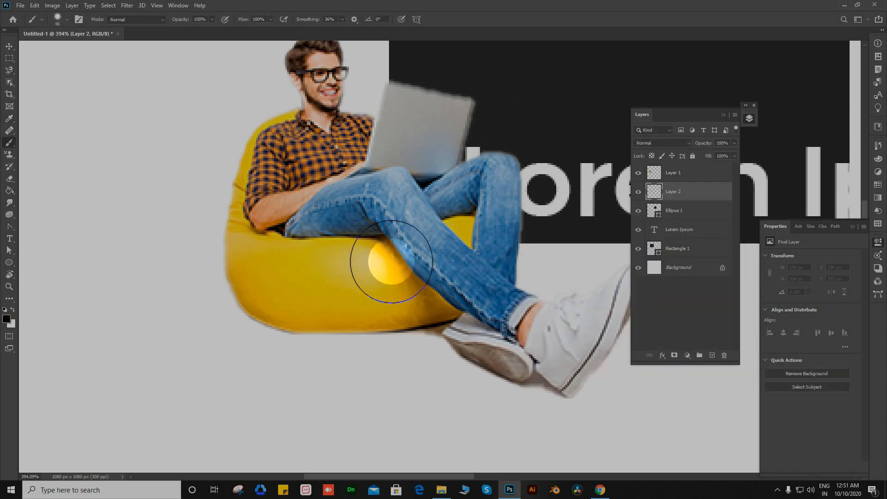
- Paint a soft black shadow on Layer 2 along the underside of the beanbag and behind the legs and shoe
scroll(401, 308, up, 1)
scroll(401, 309, up, 4)
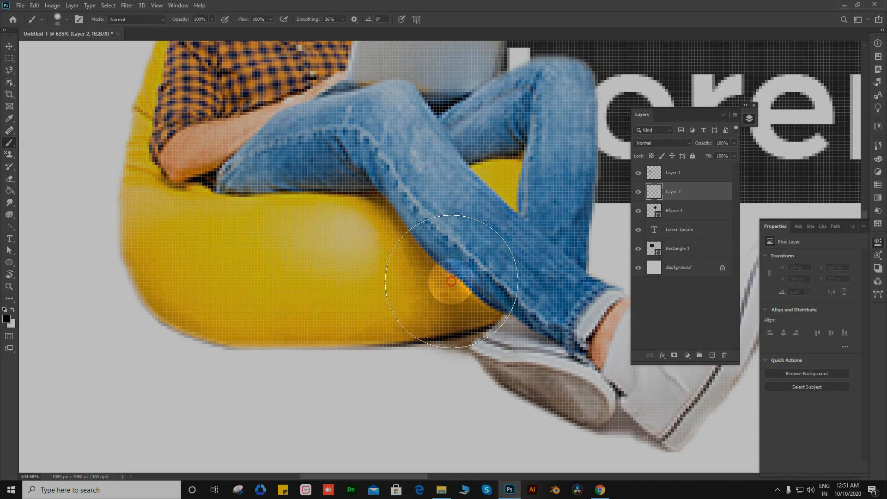
mouse_move(287, 285)
mouse_down()
mouse_move(370, 284)
mouse_move(273, 283)
mouse_up()
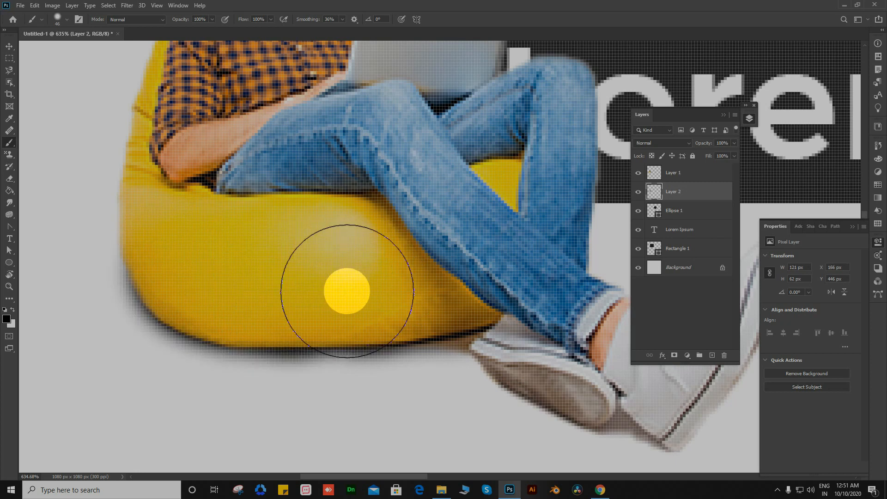
mouse_move(527, 282)
mouse_down()
mouse_move(475, 317)
mouse_move(554, 336)
mouse_up()
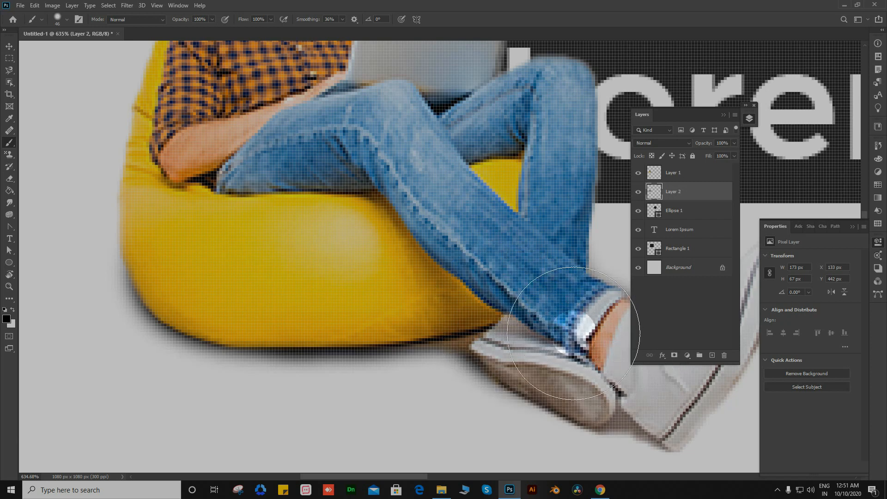
scroll(216, 234, down, 6)
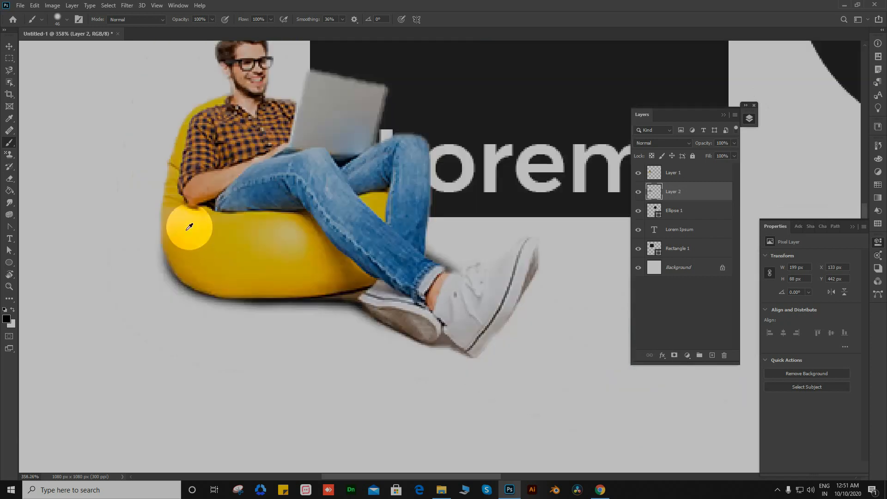
scroll(190, 228, up, 7)
click(411, 278)
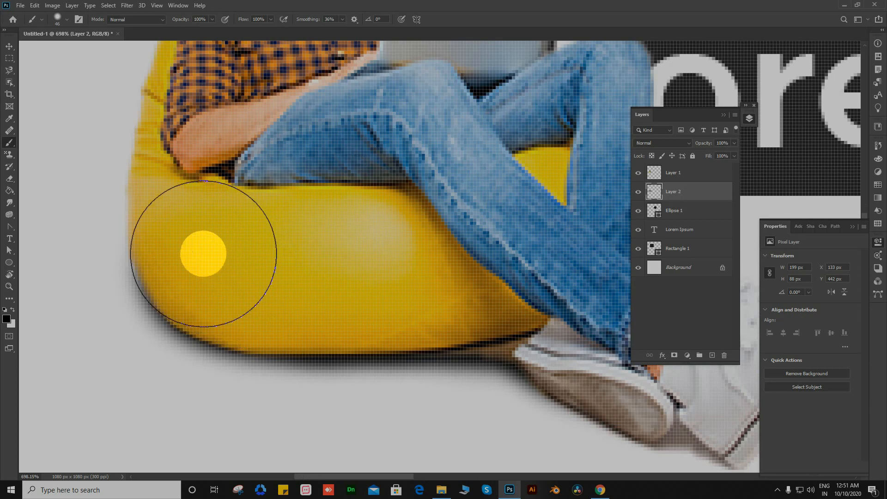
click(206, 203)
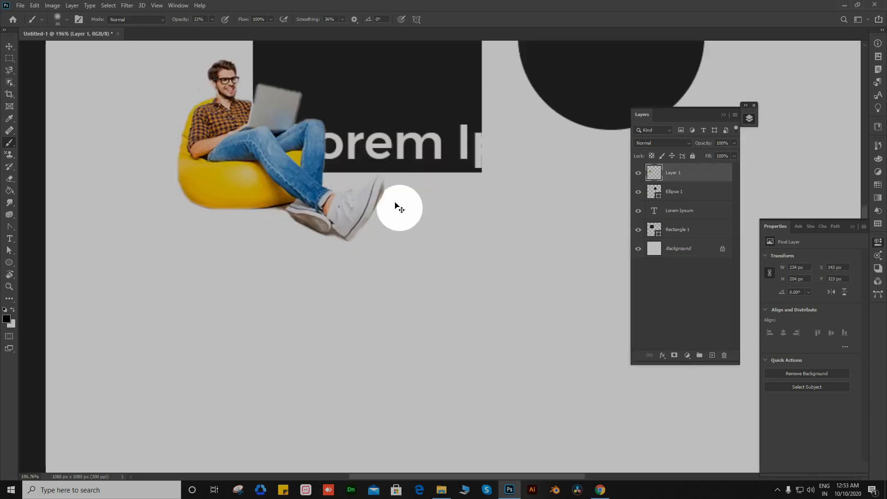
scroll(396, 206, up, 5)
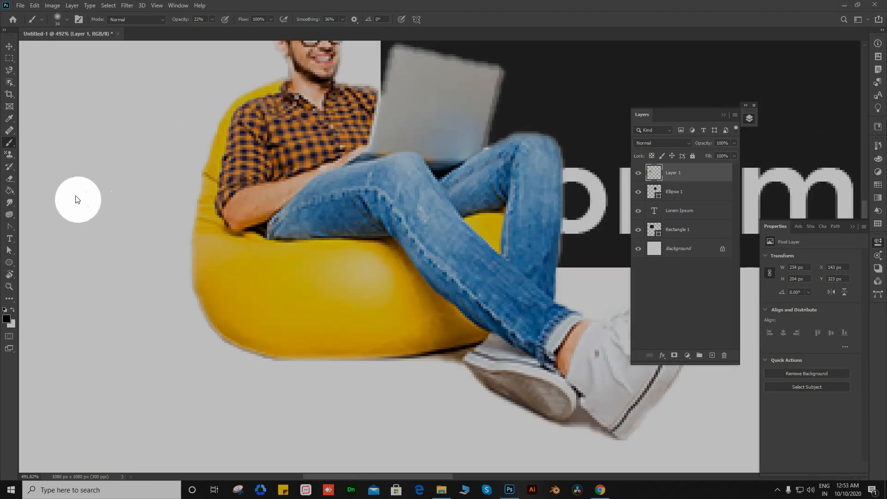
scroll(293, 204, down, 6)
scroll(295, 199, up, 1)
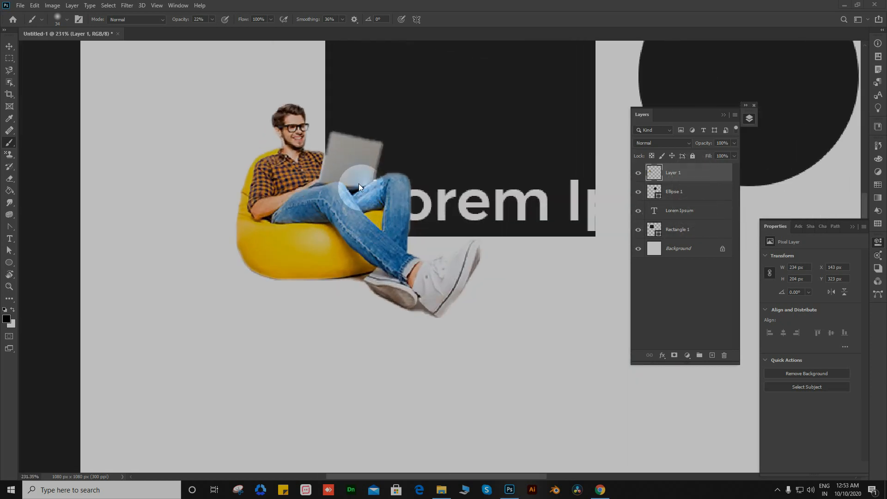
drag(427, 319, 417, 262)
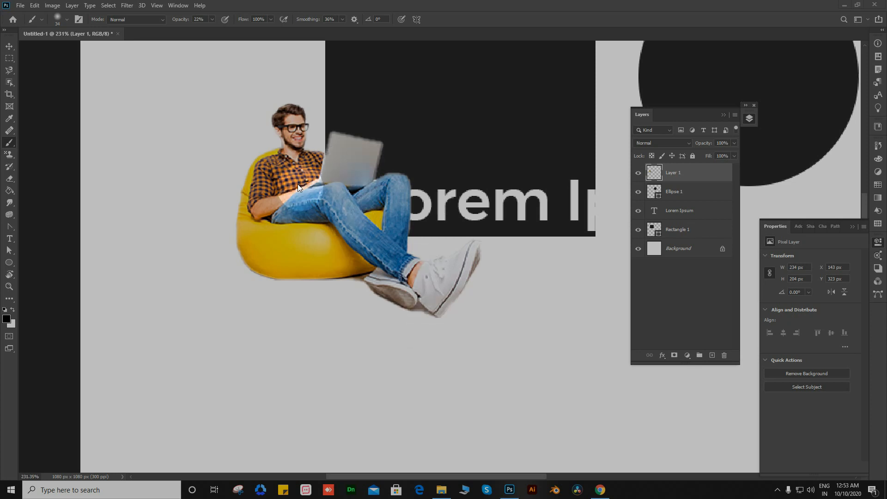
- Trace the top of the glasses' frame and the lens nearest the laptop with the Pen tool as a black-filled shape about 29 px wide
scroll(295, 125, up, 5)
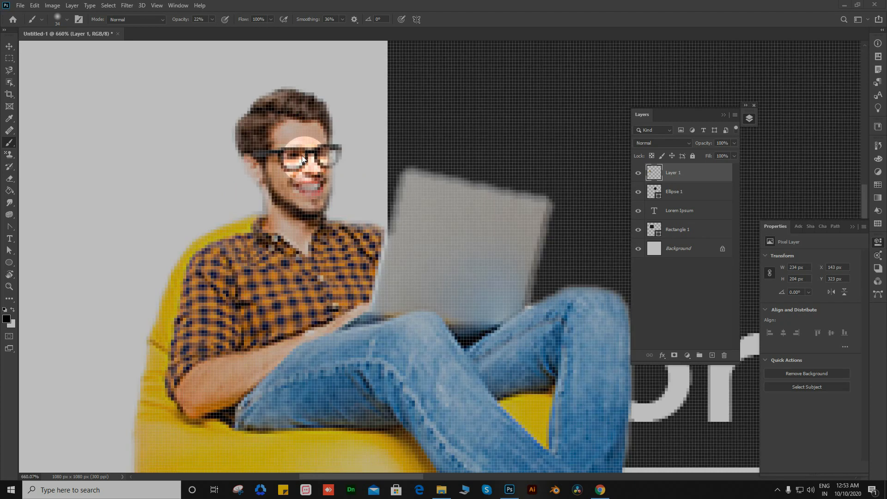
scroll(302, 158, up, 3)
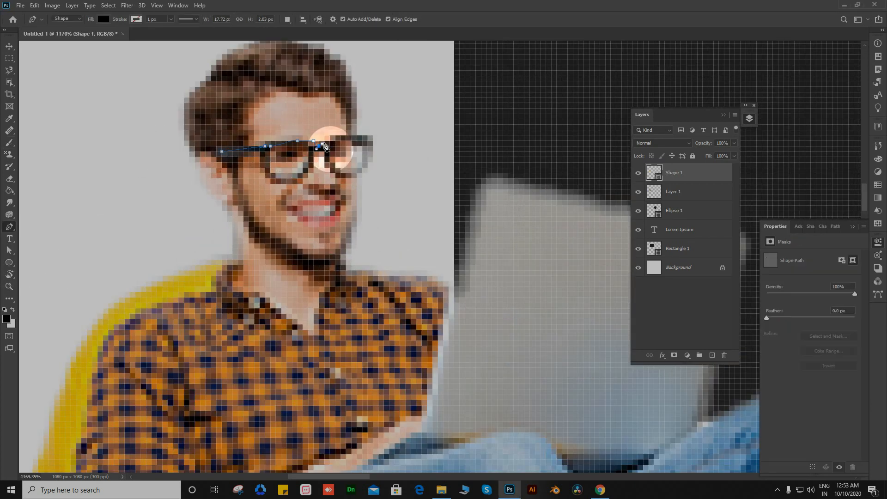
click(335, 136)
click(357, 136)
drag(379, 136, 375, 156)
click(373, 162)
click(367, 169)
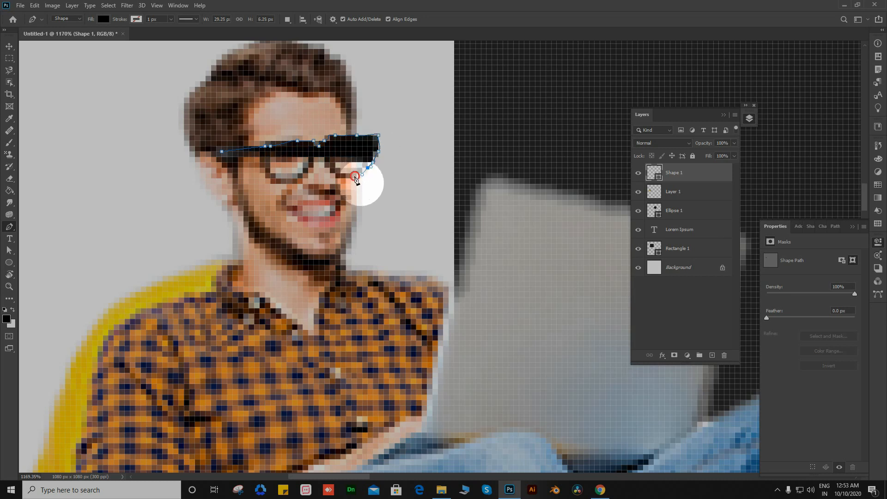
click(356, 178)
click(346, 178)
click(335, 178)
click(324, 158)
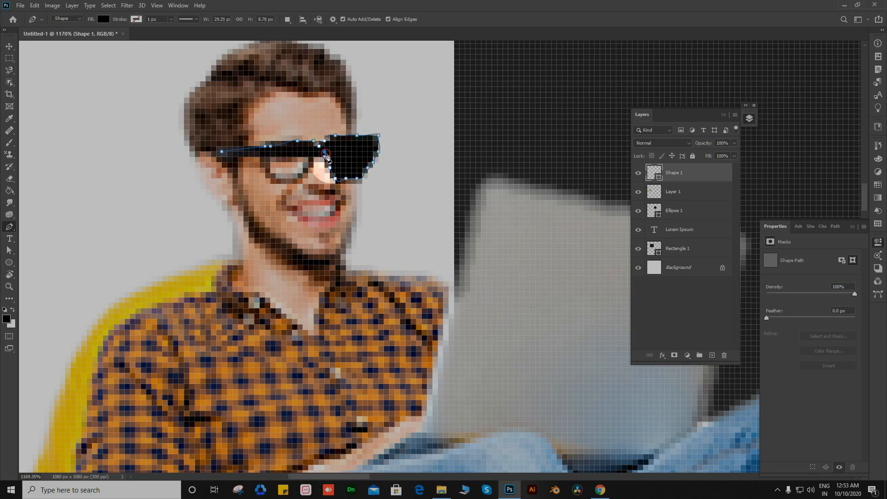
- Trace the other lens and the temple arm toward the ear, completing the black sunglasses shape at about 29 by 9.5 px
click(292, 184)
click(288, 184)
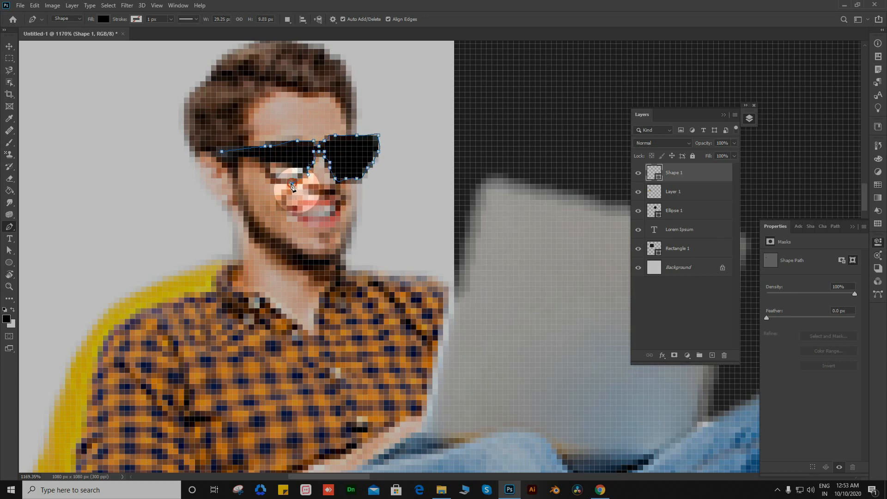
click(281, 181)
click(272, 177)
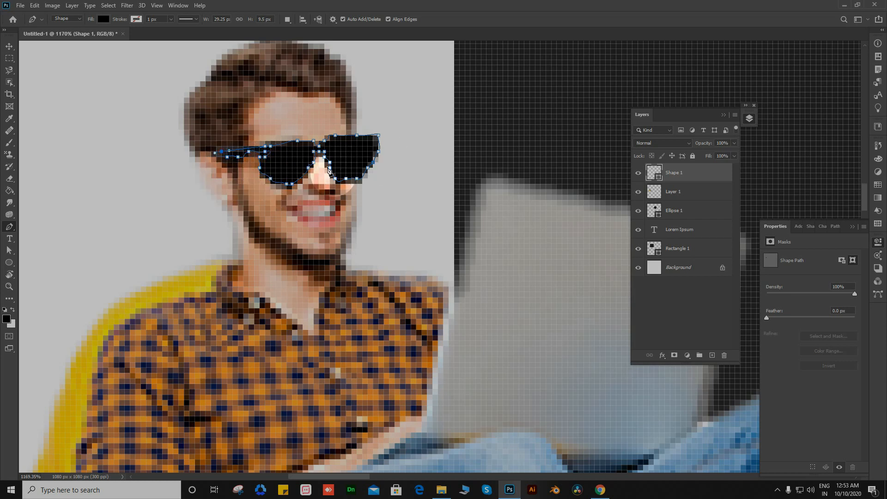
click(227, 159)
- Move the sunglasses shape off the man's face to the empty background behind his head, and undo both moves
key(v)
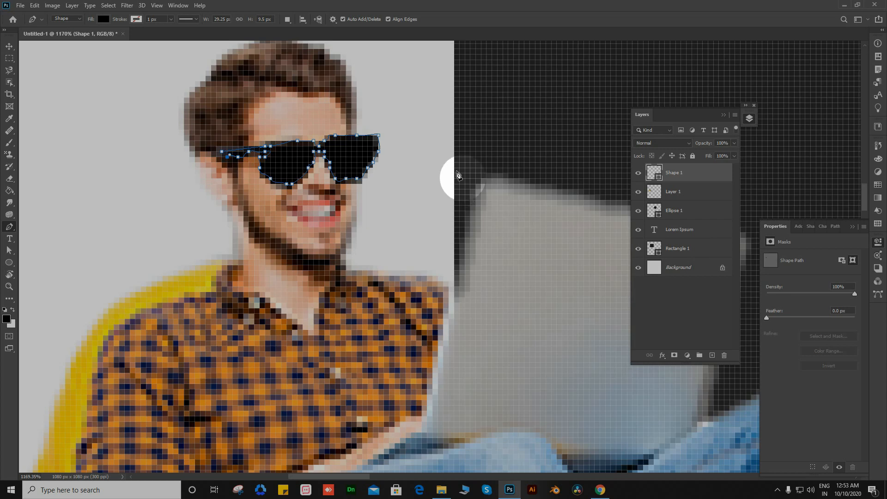
drag(295, 168, 463, 151)
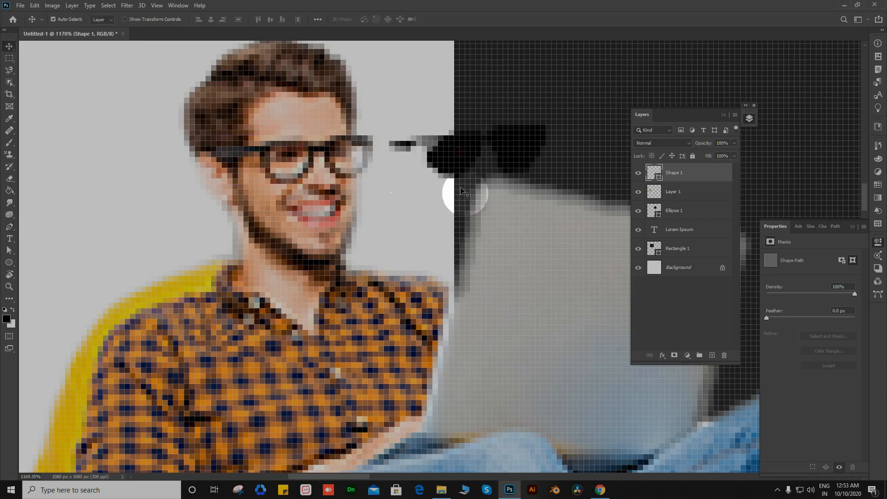
scroll(376, 180, down, 5)
drag(408, 160, 153, 135)
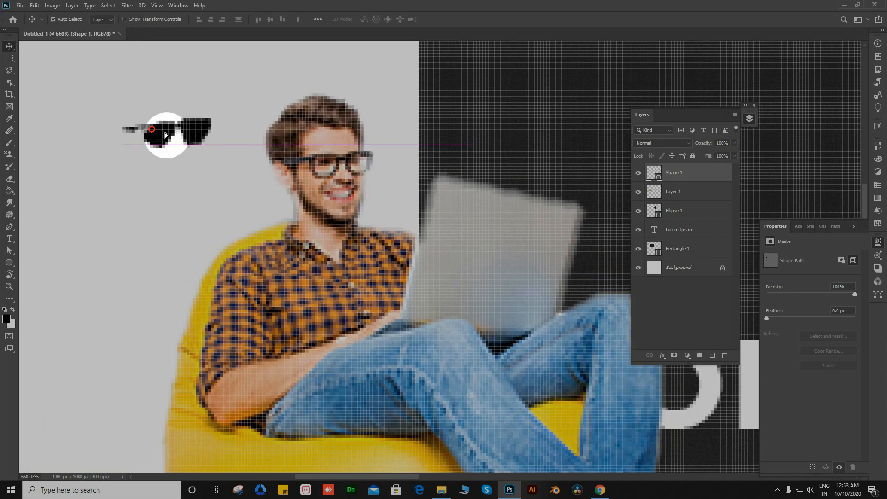
key(ctrl+z)
key(ctrl+z)
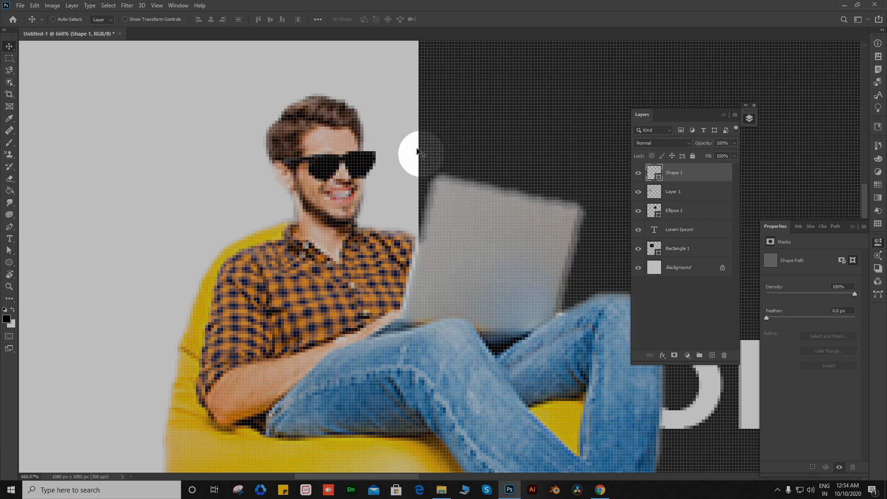
- Lower the opacity of the sunglasses layer, Shape 1, to 69%
scroll(325, 177, down, 10)
scroll(325, 177, up, 3)
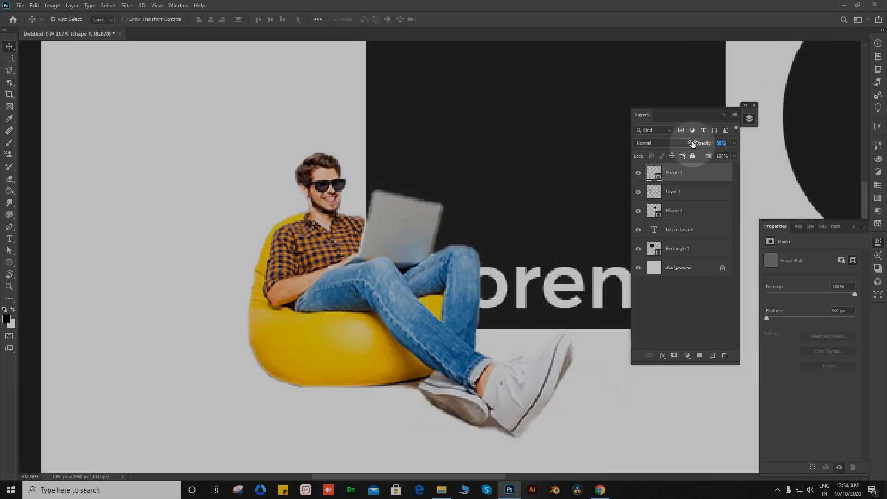
scroll(371, 177, down, 2)
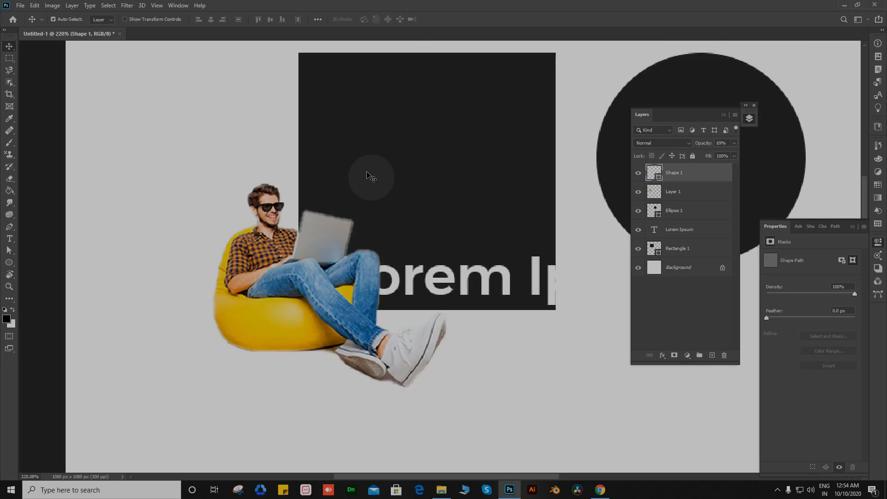